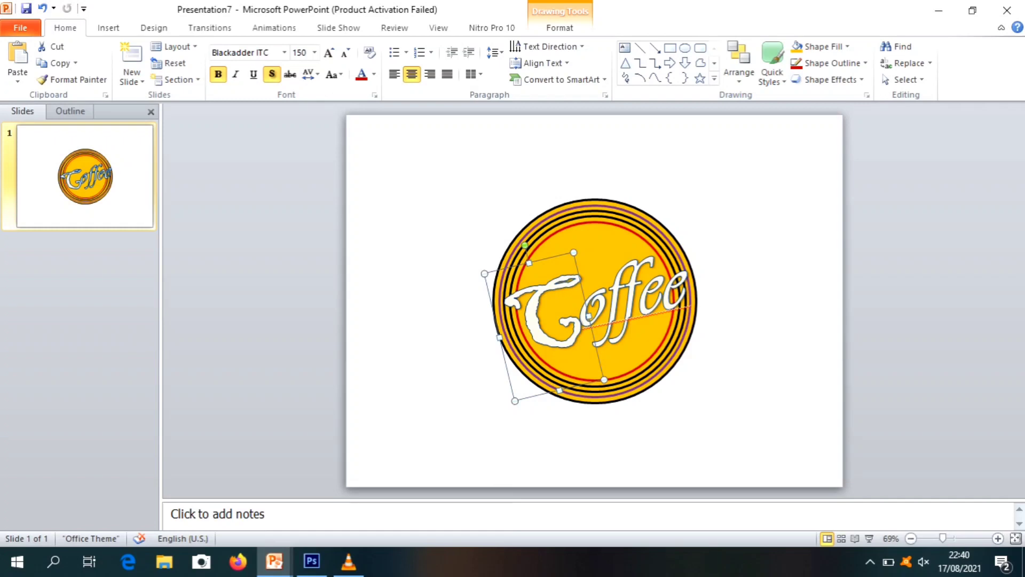
Nudge the large letter C slightly up and to the left on the round badge
{"action": "key", "text": "ctrl+Up"}
{"action": "key", "text": "ctrl+Up"}
{"action": "key", "text": "ctrl+Up"}
{"action": "key", "text": "ctrl+Left"}
{"action": "key", "text": "ctrl+Left"}
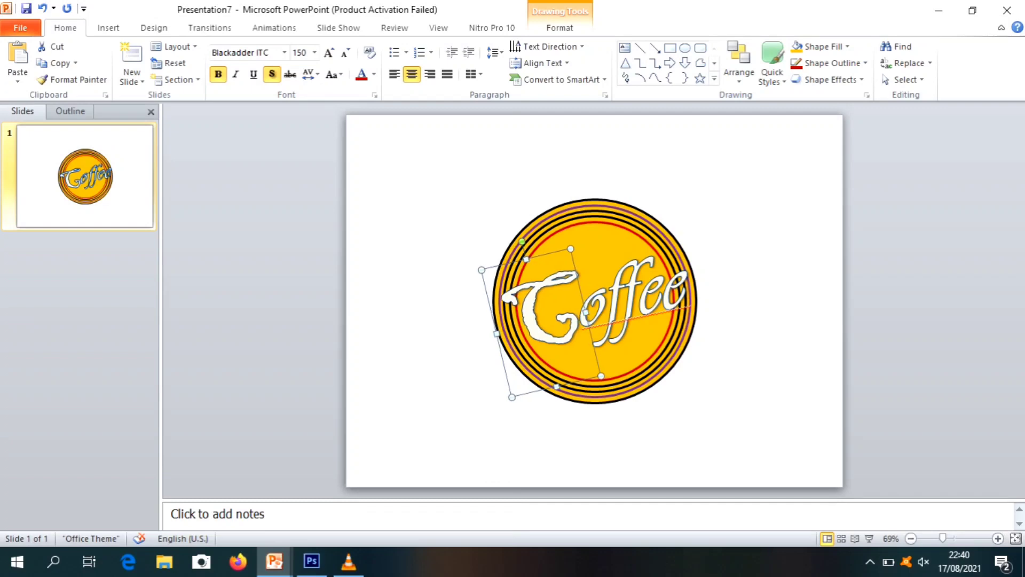
{"action": "key", "text": "Escape"}
{"action": "left_click", "coordinate": [633, 296]}
{"action": "key", "text": "Escape"}
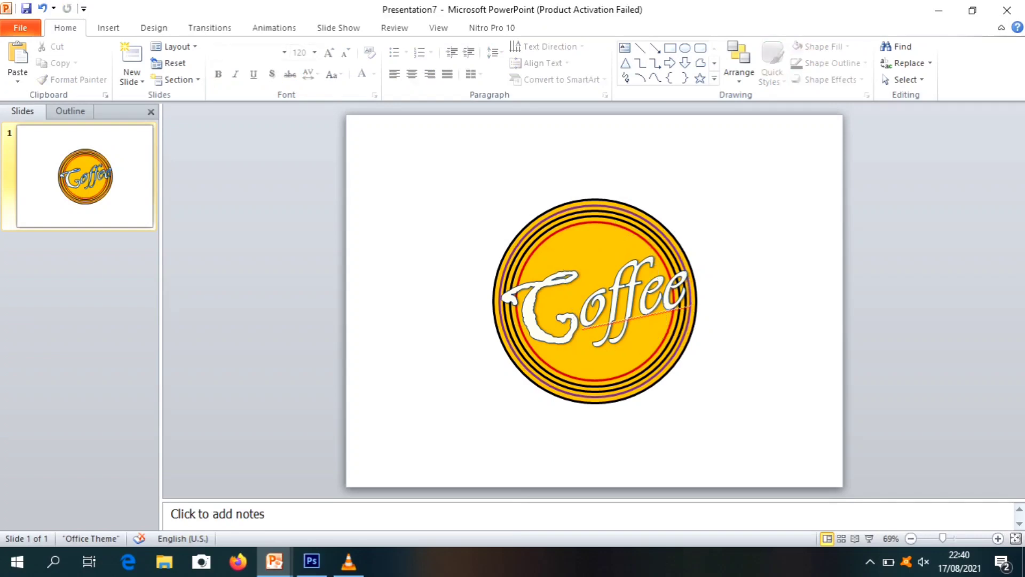
Move the large C straight up a little further so it sits higher beside the "offee" text
{"action": "key", "text": "Tab"}
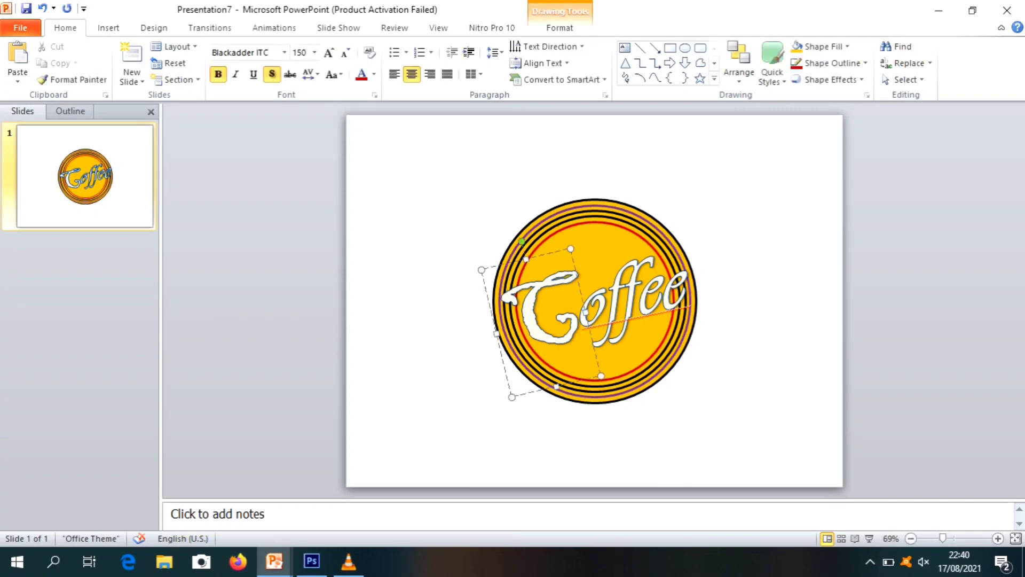
{"action": "key", "text": "Up"}
{"action": "key", "text": "Up"}
{"action": "key", "text": "Up"}
{"action": "key", "text": "Up"}
{"action": "key", "text": "Up"}
{"action": "key", "text": "Up"}
{"action": "key", "text": "Up"}
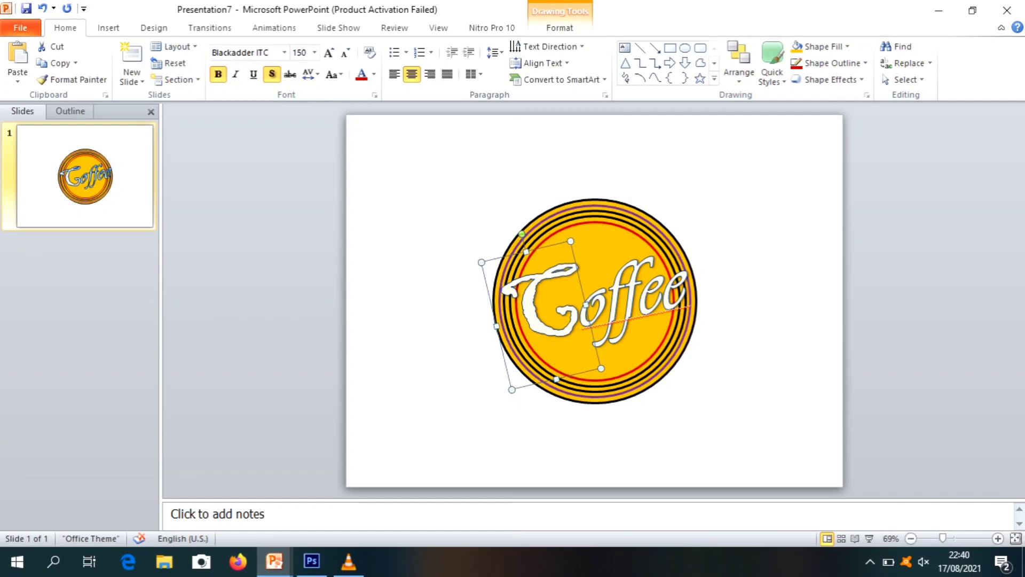
{"action": "key", "text": "Escape"}
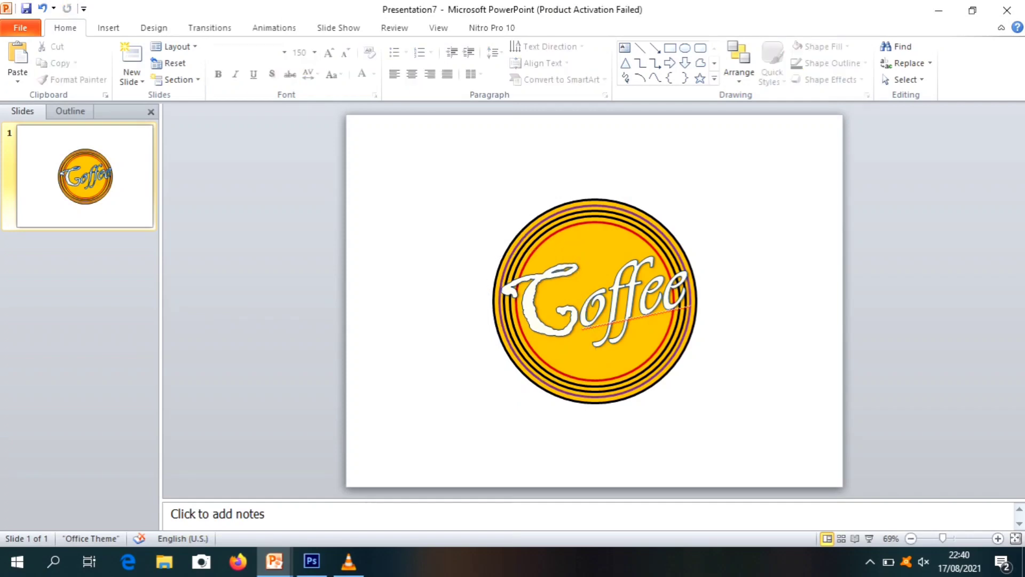
Change the font colour of the "offee" text to a medium blue theme colour
{"action": "left_click_drag", "start_coordinate": [577, 305], "coordinate": [690, 289]}
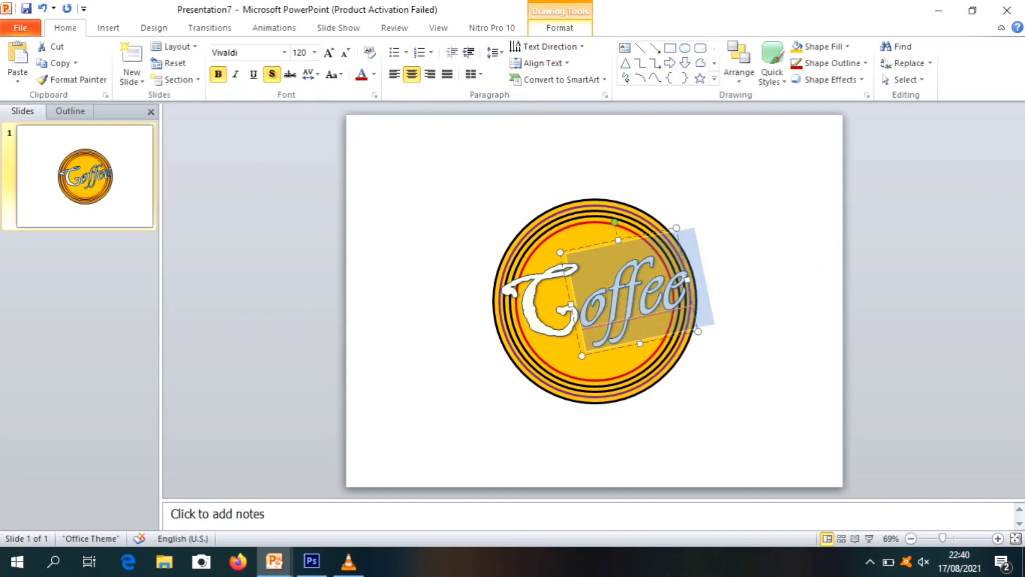
{"action": "left_click", "coordinate": [559, 28]}
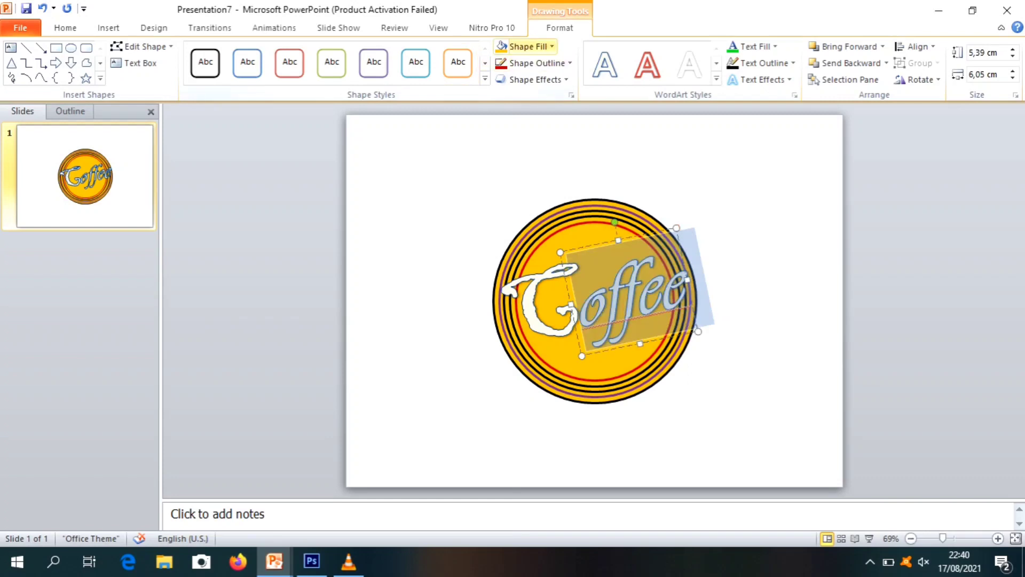
{"action": "left_click", "coordinate": [65, 28]}
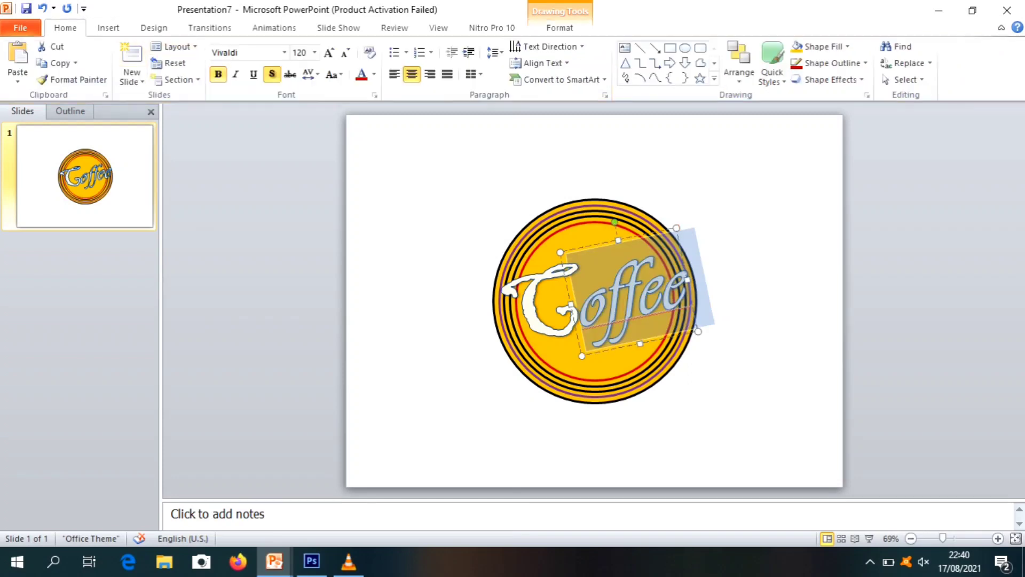
{"action": "left_click", "coordinate": [374, 74]}
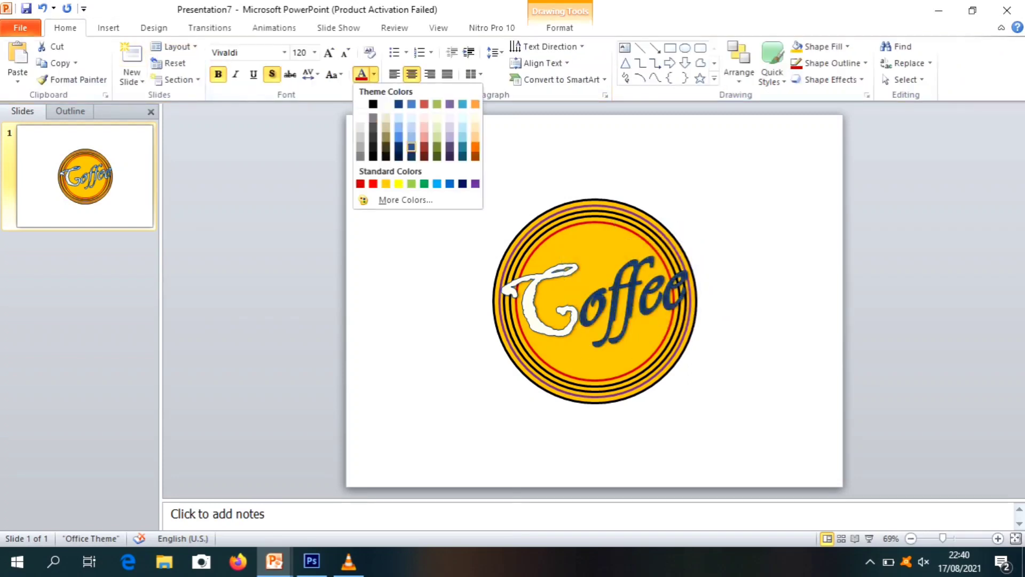
{"action": "left_click", "coordinate": [398, 137]}
Change the font colour of the large letter C to the standard dark red
{"action": "left_click", "coordinate": [502, 320]}
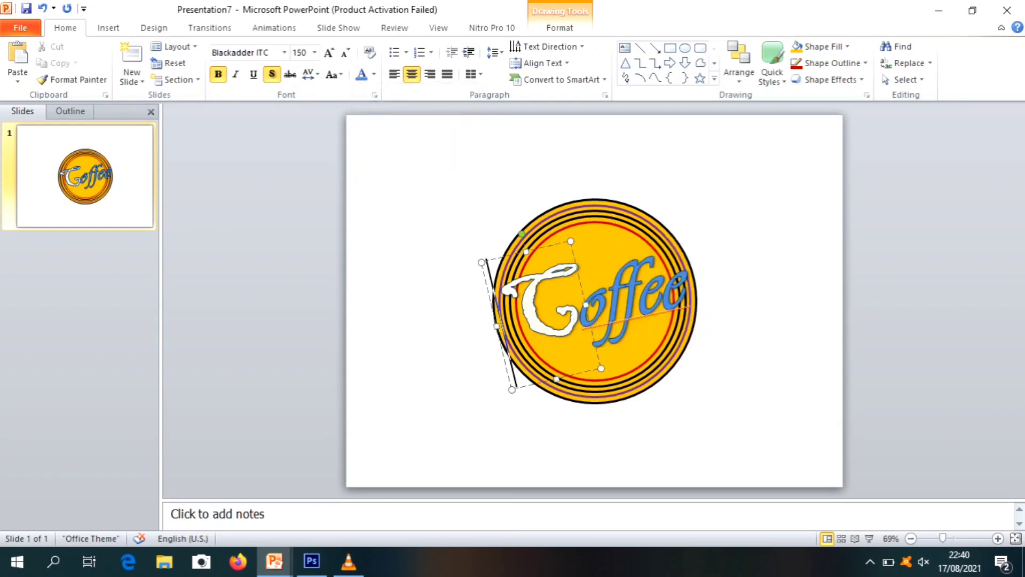
{"action": "key", "text": "ctrl+a"}
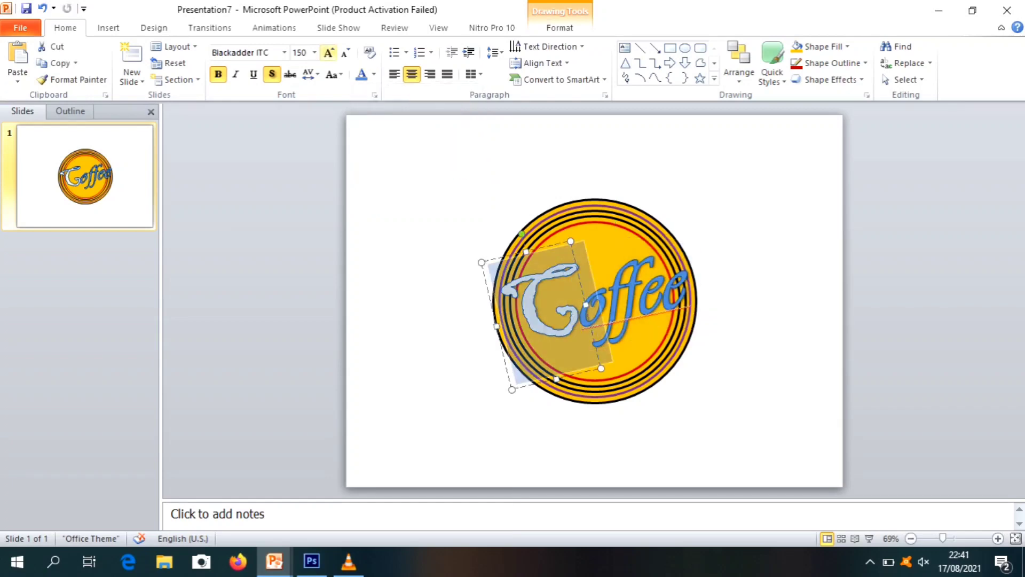
{"action": "left_click", "coordinate": [374, 74]}
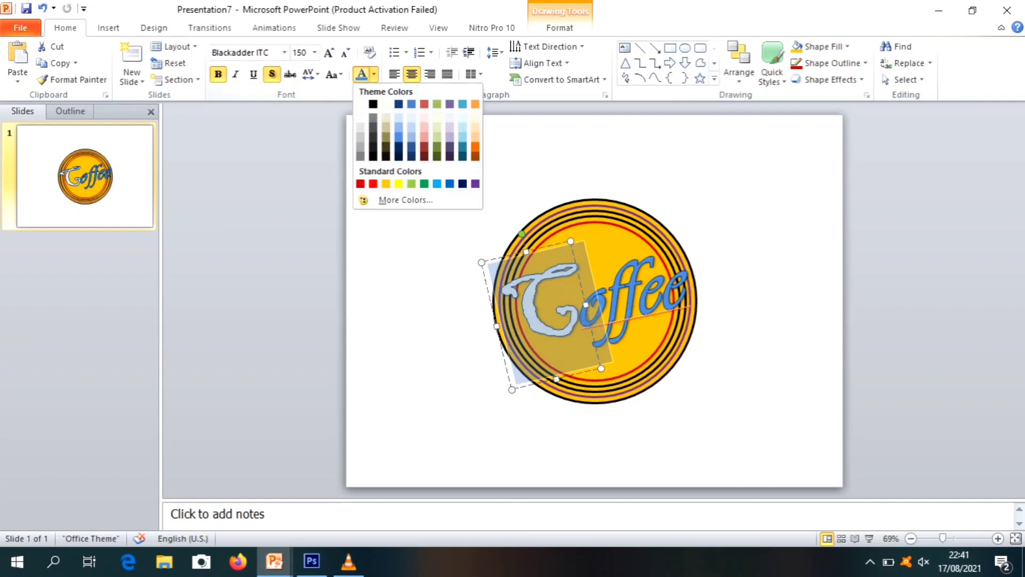
{"action": "left_click", "coordinate": [360, 183]}
{"action": "key", "text": "Escape"}
{"action": "key", "text": "Escape"}
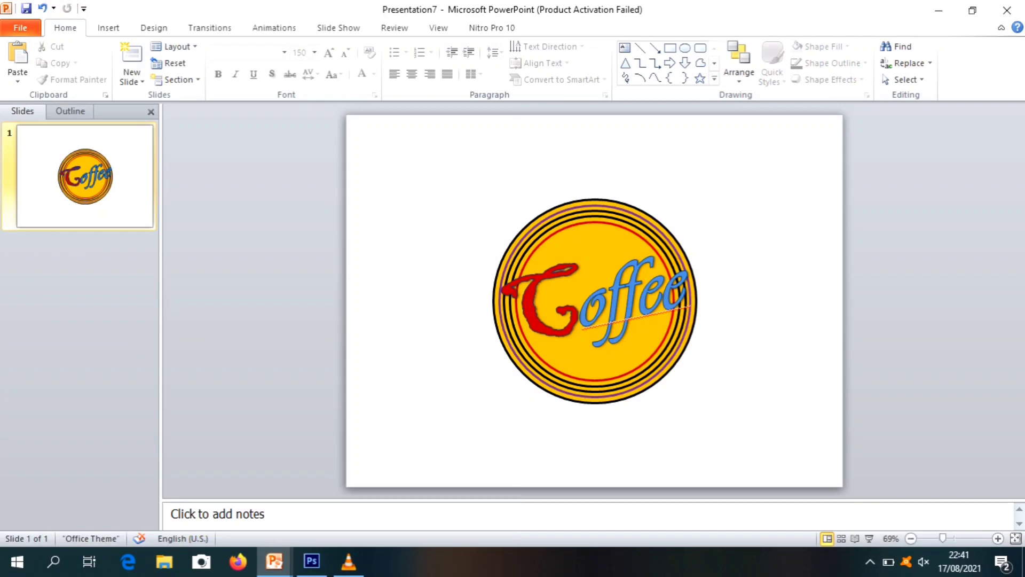
Draw a closed freeform shape about 1.43 cm high and 1.34 cm wide around the C's left tip, over the ring lines
{"action": "scroll", "coordinate": [593, 301], "scroll_direction": "up", "scroll_amount": 13}
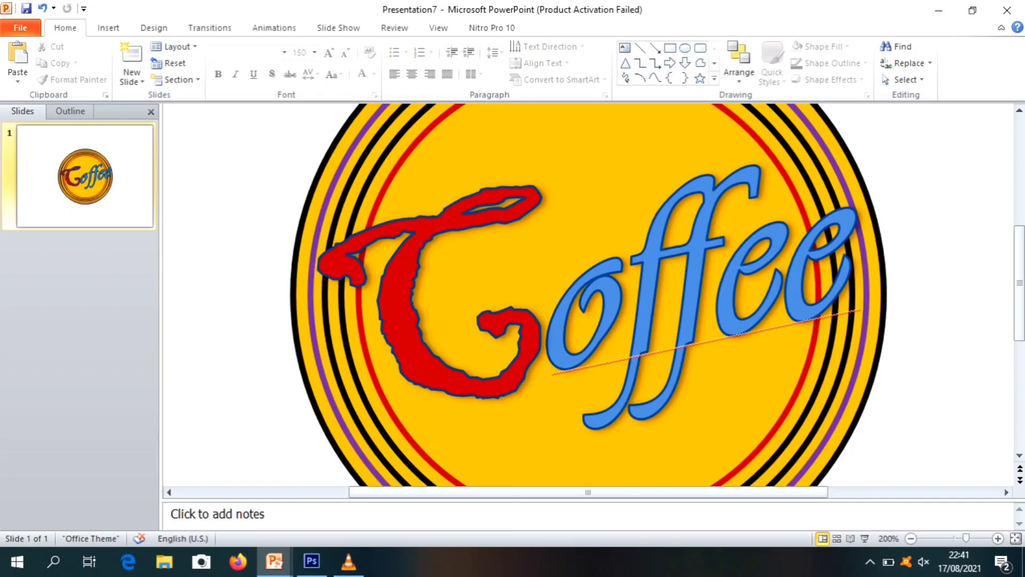
{"action": "left_click", "coordinate": [108, 28]}
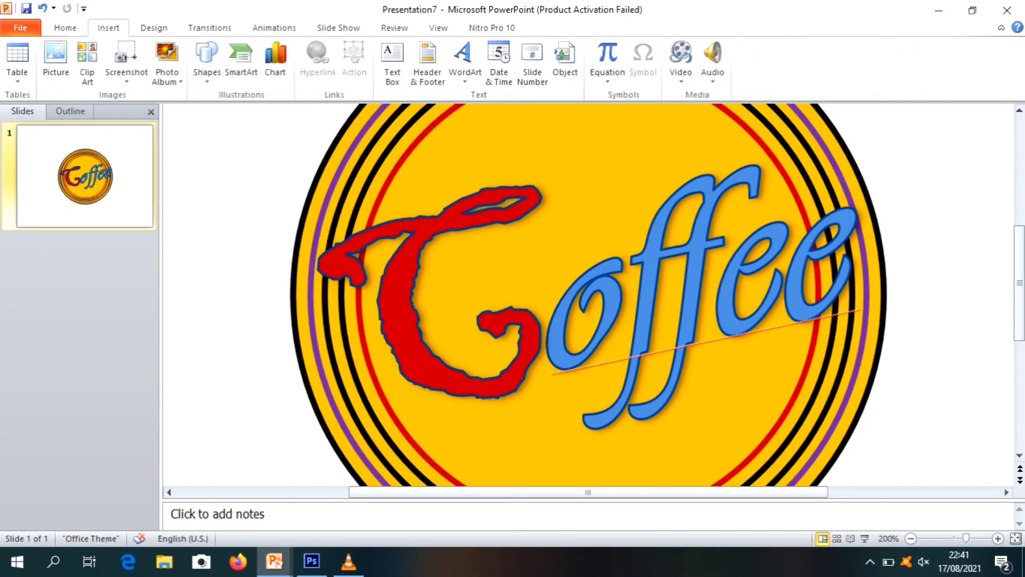
{"action": "left_click", "coordinate": [207, 59]}
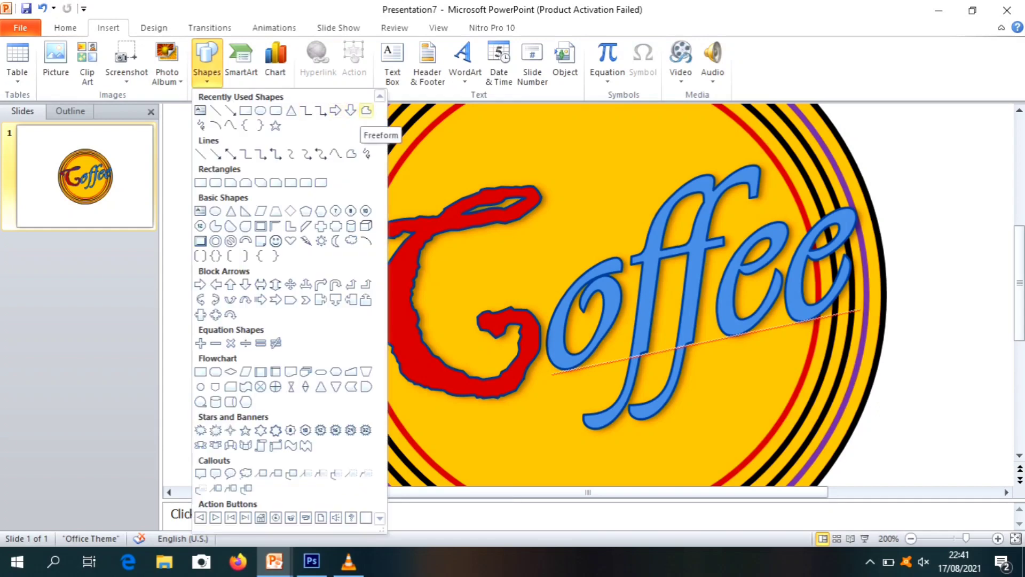
{"action": "left_click", "coordinate": [366, 110]}
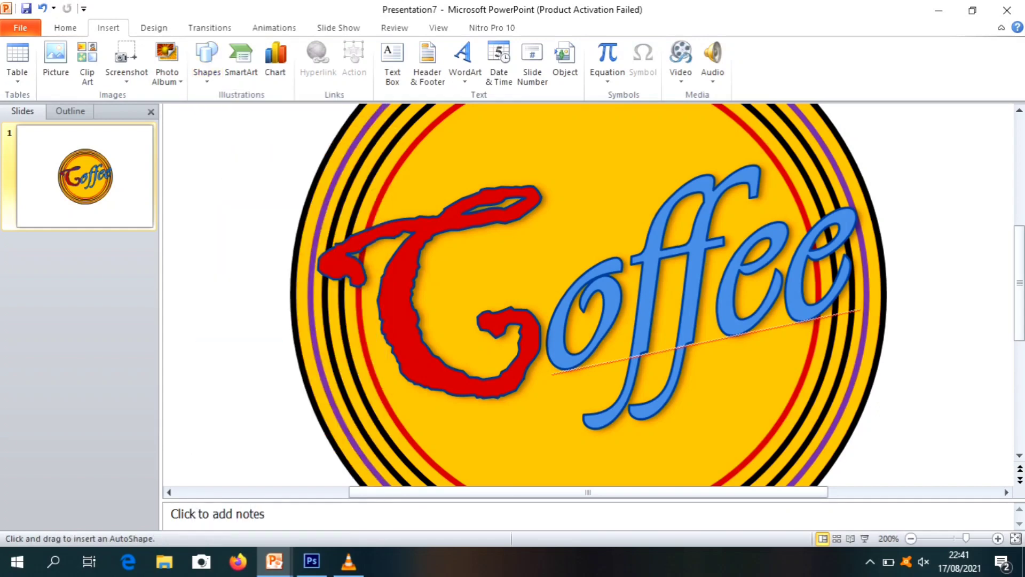
{"action": "left_click_drag", "start_coordinate": [358, 217], "coordinate": [350, 224]}
{"action": "left_click_drag", "start_coordinate": [370, 282], "coordinate": [377, 234]}
{"action": "left_click", "coordinate": [382, 213]}
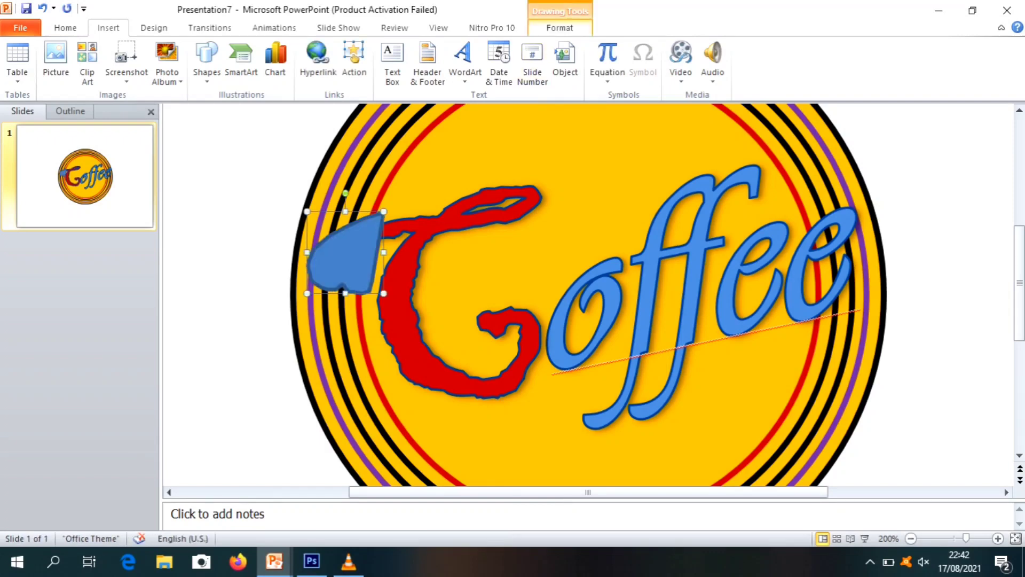
Set both the fill and the outline of the freeform patch over the C's tip to the badge's standard orange
{"action": "left_click", "coordinate": [559, 28]}
{"action": "left_click", "coordinate": [550, 46]}
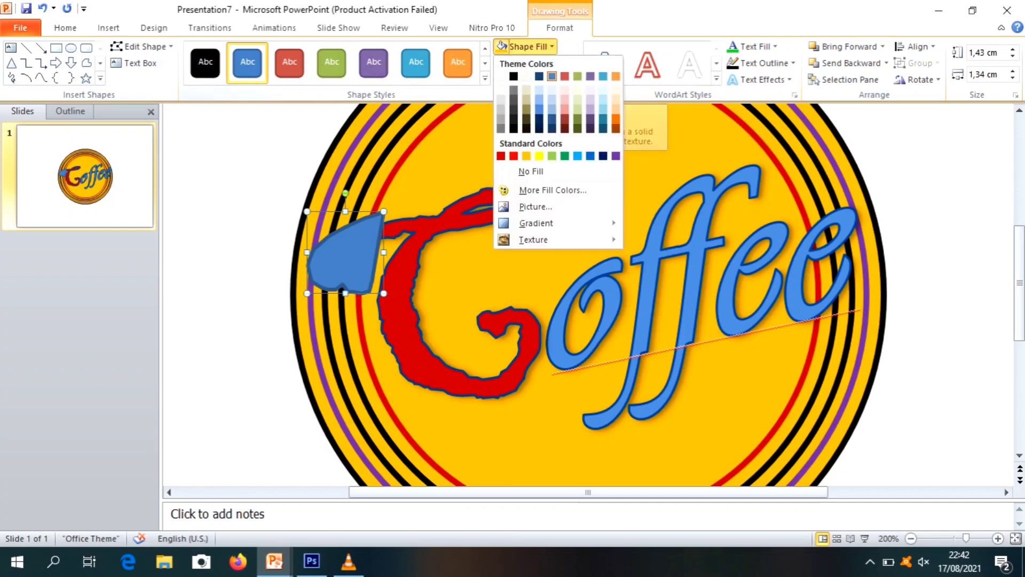
{"action": "left_click", "coordinate": [530, 154]}
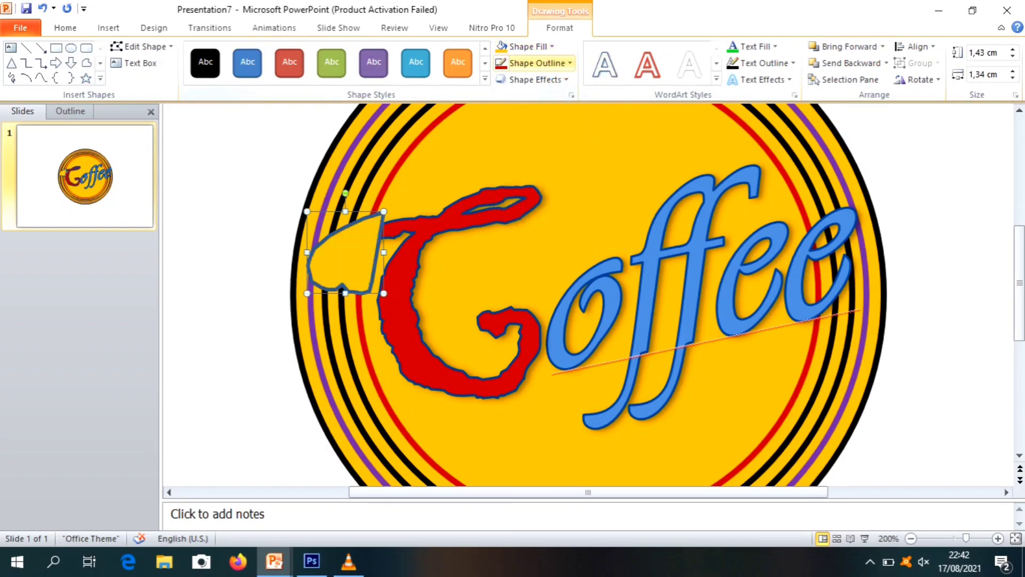
{"action": "left_click", "coordinate": [537, 63]}
{"action": "left_click", "coordinate": [526, 184]}
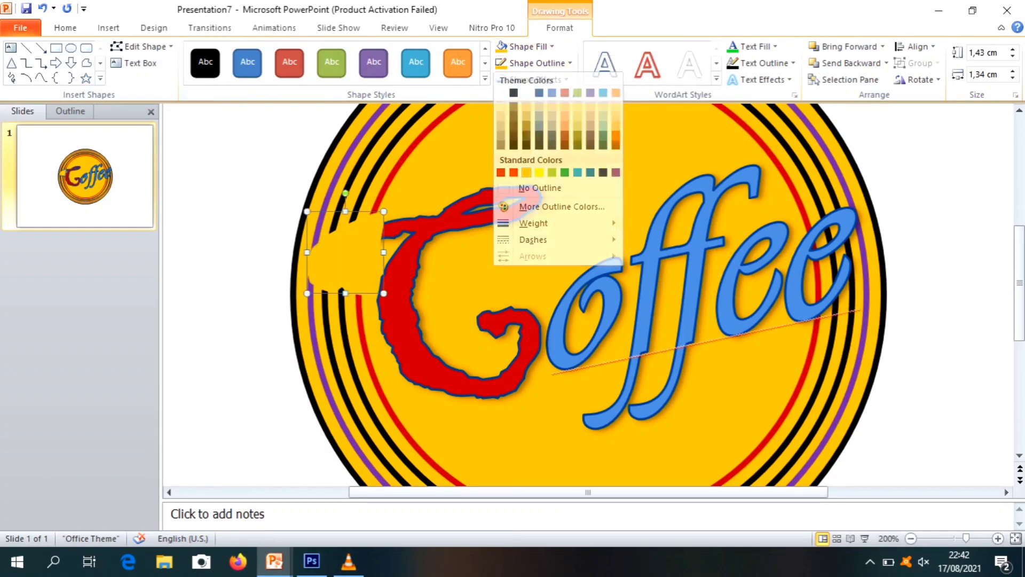
Bring the large letter C forward, in front of the orange patch
{"action": "left_click", "coordinate": [534, 299]}
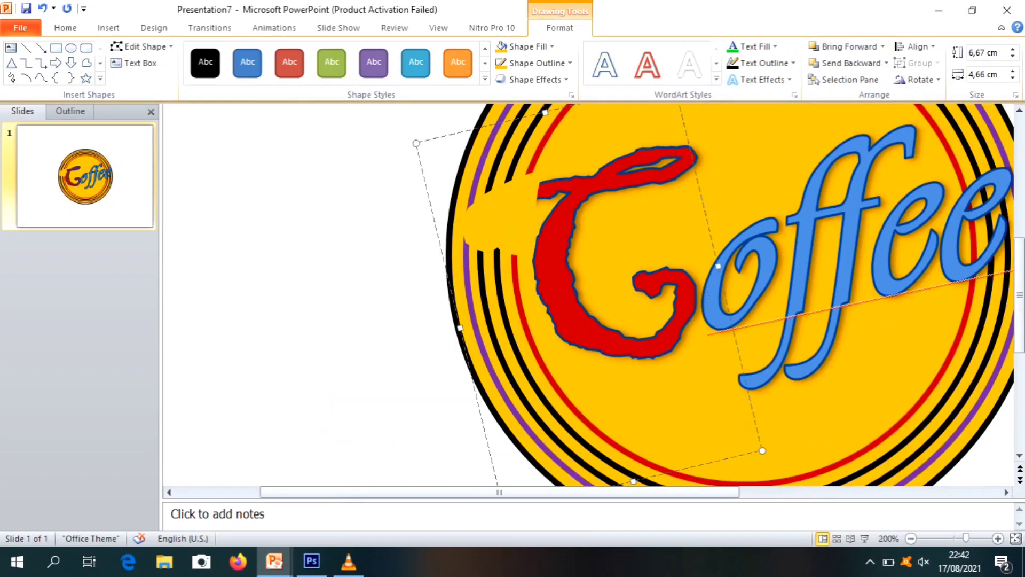
{"action": "scroll", "coordinate": [588, 294], "scroll_direction": "down", "scroll_amount": 3}
{"action": "key", "text": "Escape"}
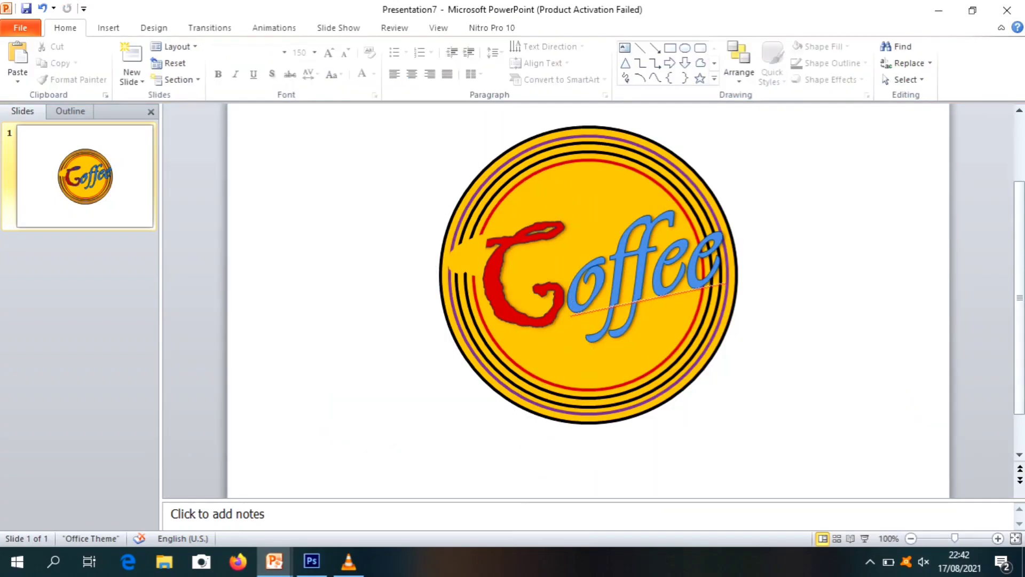
{"action": "key", "text": "Tab"}
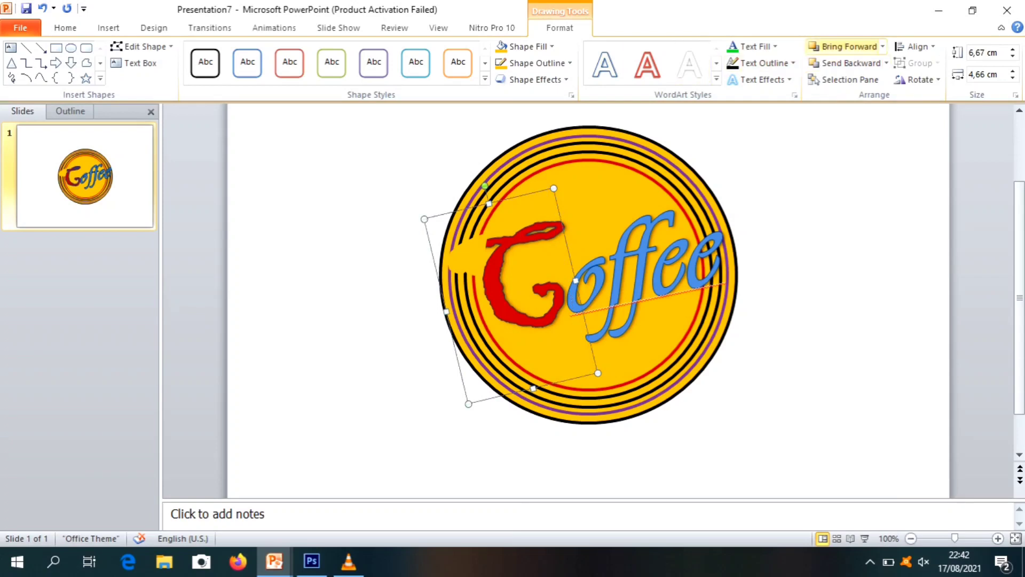
{"action": "left_click", "coordinate": [844, 46]}
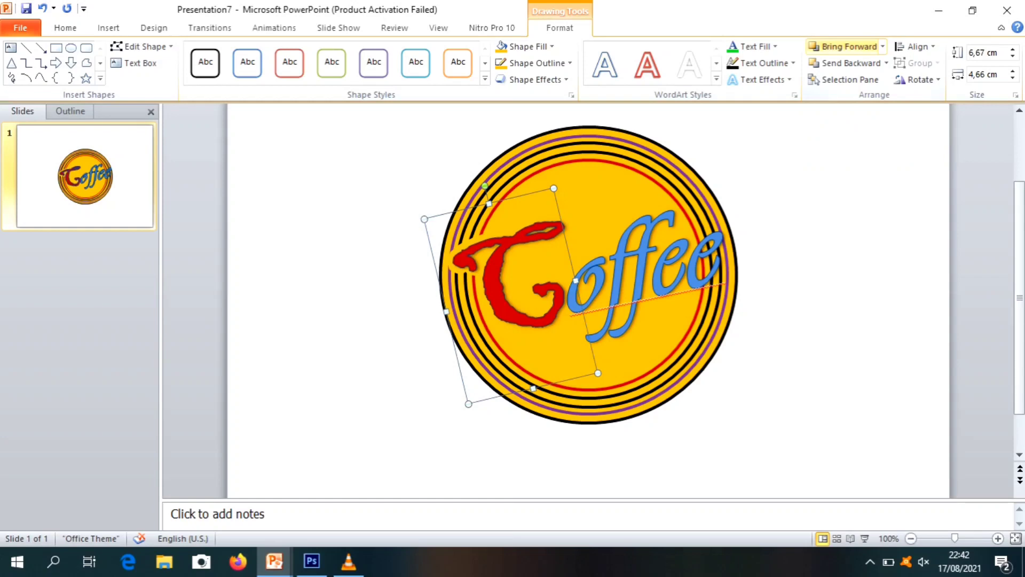
{"action": "key", "text": "Escape"}
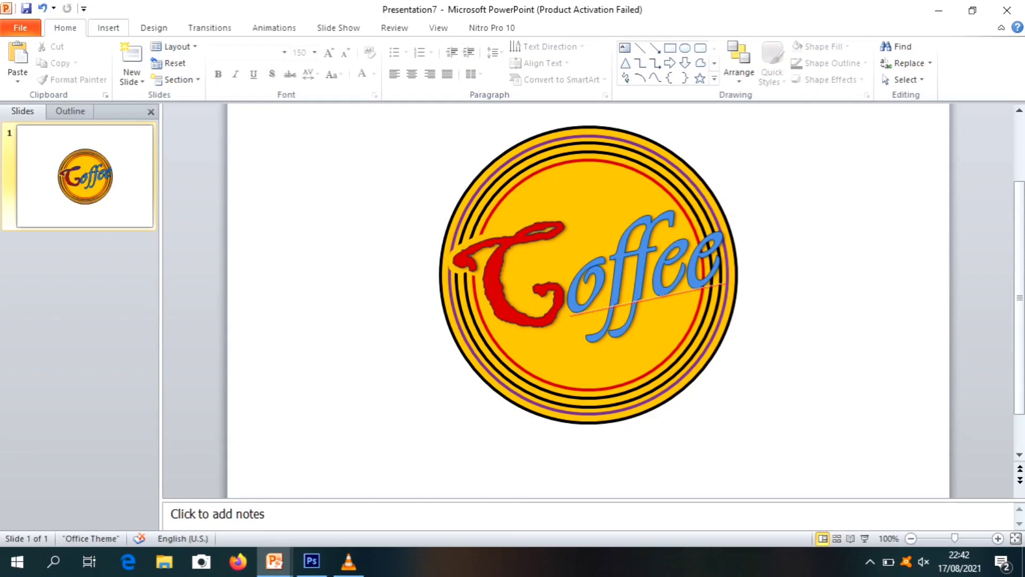
Draw a closed freeform shape about 2.37 cm high and 1.1 cm wide over the last e and the ring lines behind it
{"action": "left_click", "coordinate": [108, 27]}
{"action": "left_click", "coordinate": [206, 63]}
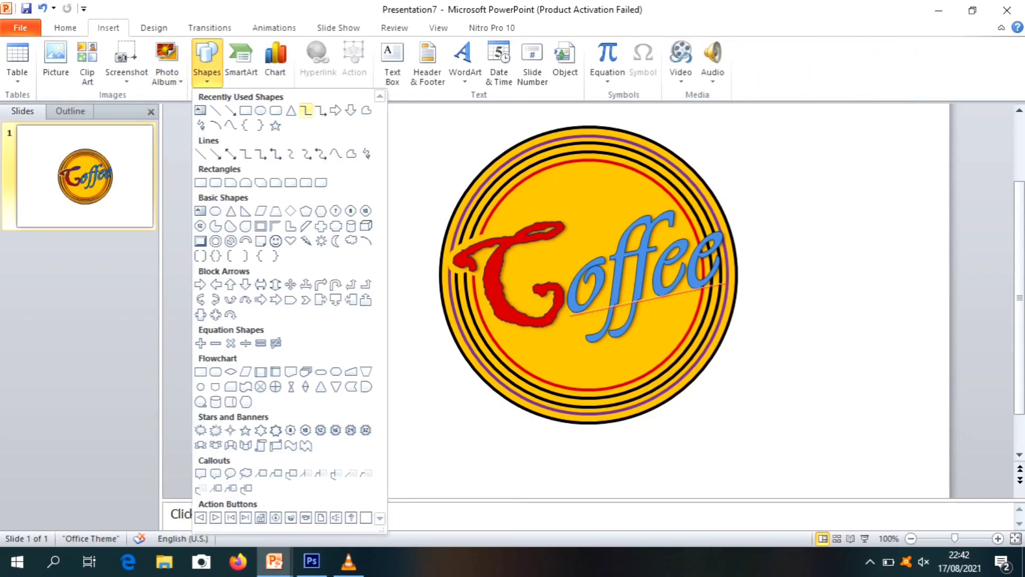
{"action": "left_click", "coordinate": [366, 110]}
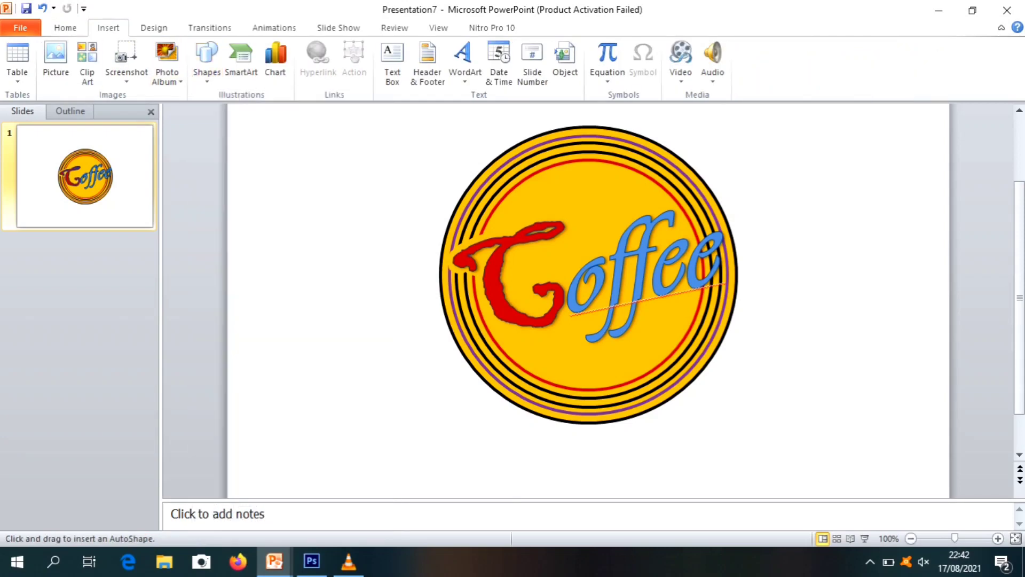
{"action": "scroll", "coordinate": [588, 278], "scroll_direction": "up", "scroll_amount": 10}
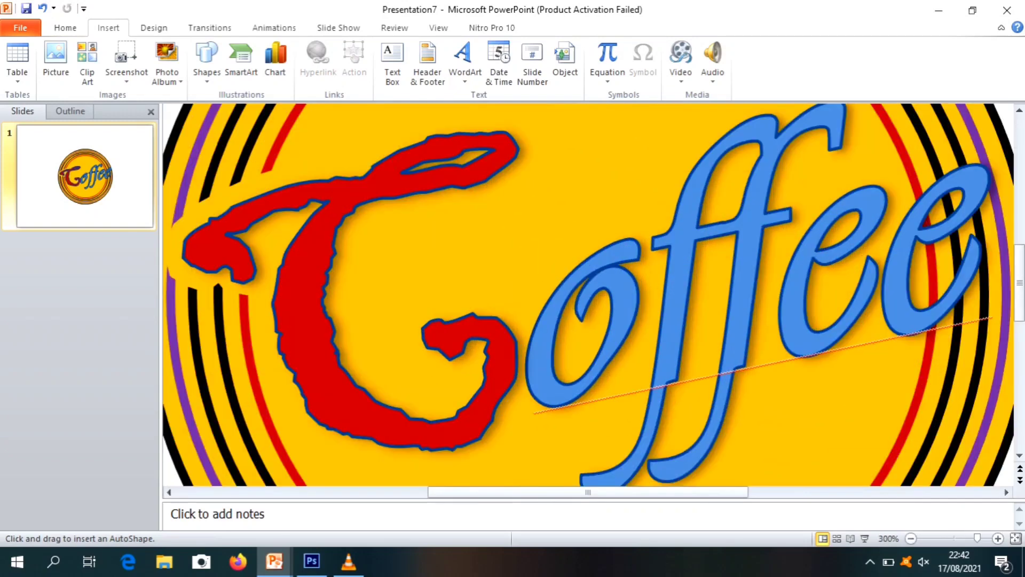
{"action": "left_click_drag", "start_coordinate": [588, 491], "coordinate": [639, 492]}
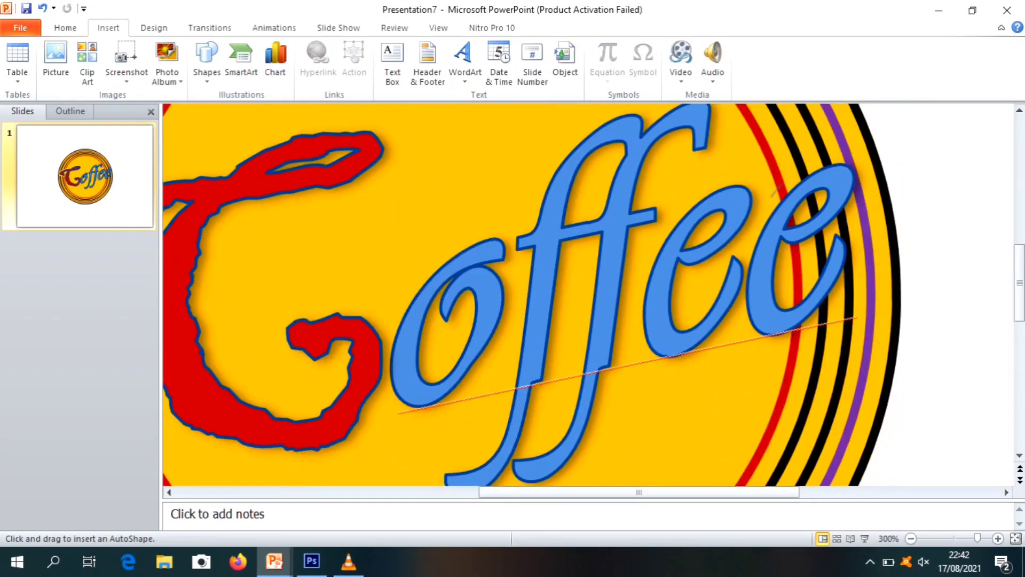
{"action": "left_click_drag", "start_coordinate": [796, 172], "coordinate": [839, 149]}
{"action": "left_click_drag", "start_coordinate": [862, 163], "coordinate": [850, 216]}
{"action": "left_click_drag", "start_coordinate": [858, 258], "coordinate": [836, 309]}
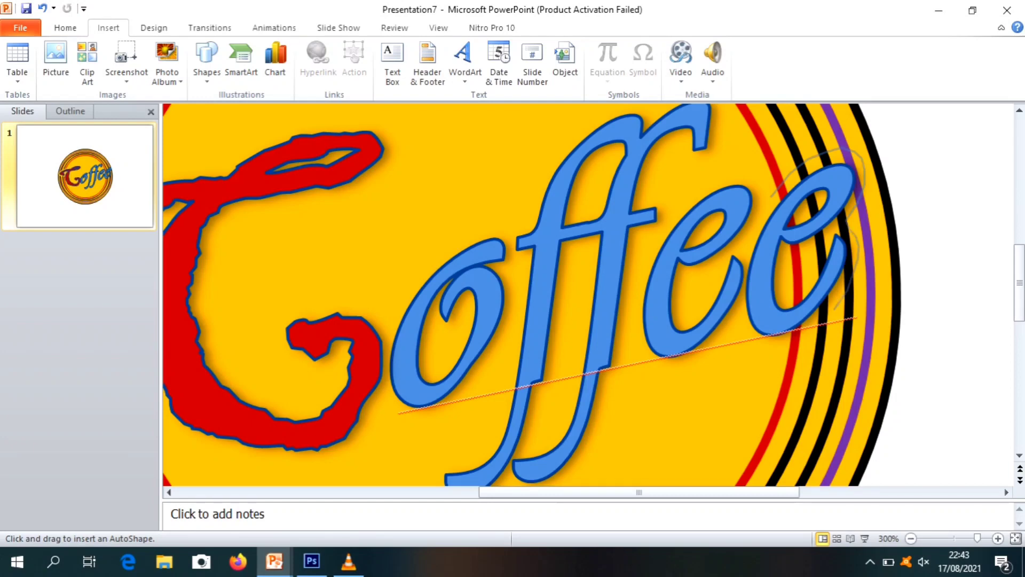
{"action": "mouse_move", "coordinate": [850, 288]}
{"action": "left_mouse_down"}
{"action": "mouse_move", "coordinate": [787, 348]}
{"action": "mouse_move", "coordinate": [773, 196]}
{"action": "left_mouse_up"}
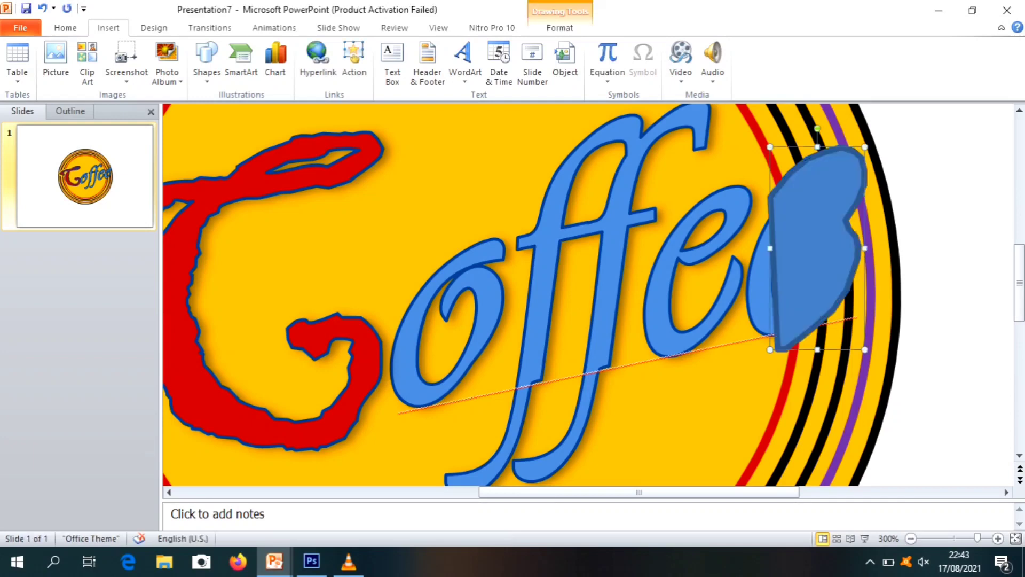
Set both the fill and the outline of the freeform patch over the last e to the badge's orange
{"action": "left_click", "coordinate": [560, 28]}
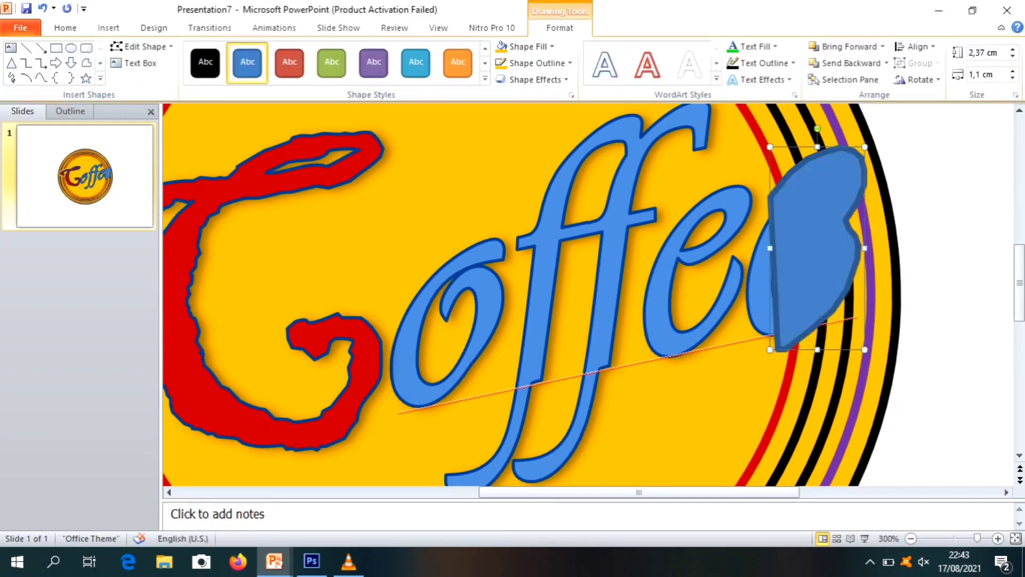
{"action": "left_click", "coordinate": [512, 47]}
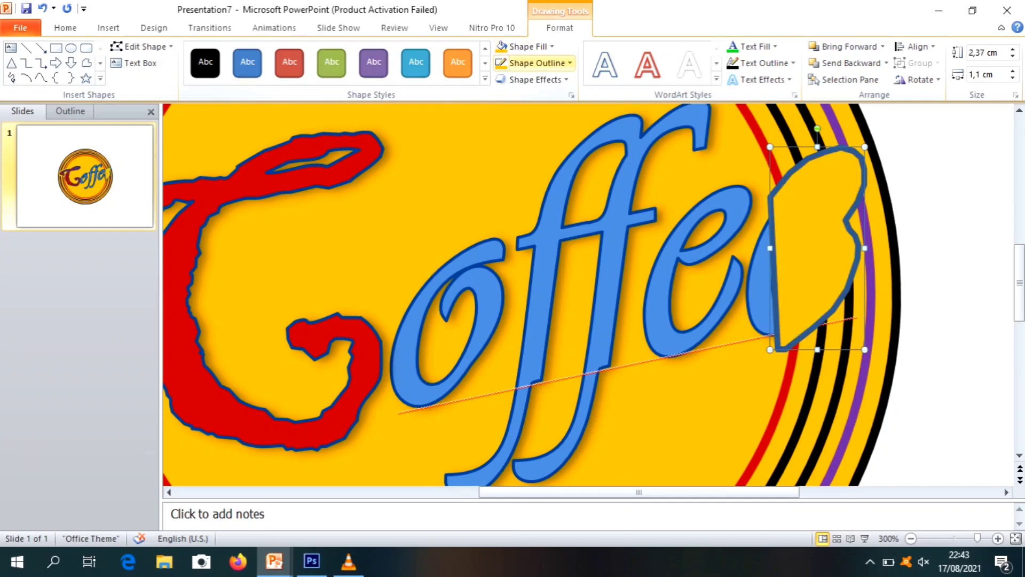
{"action": "left_click", "coordinate": [500, 63]}
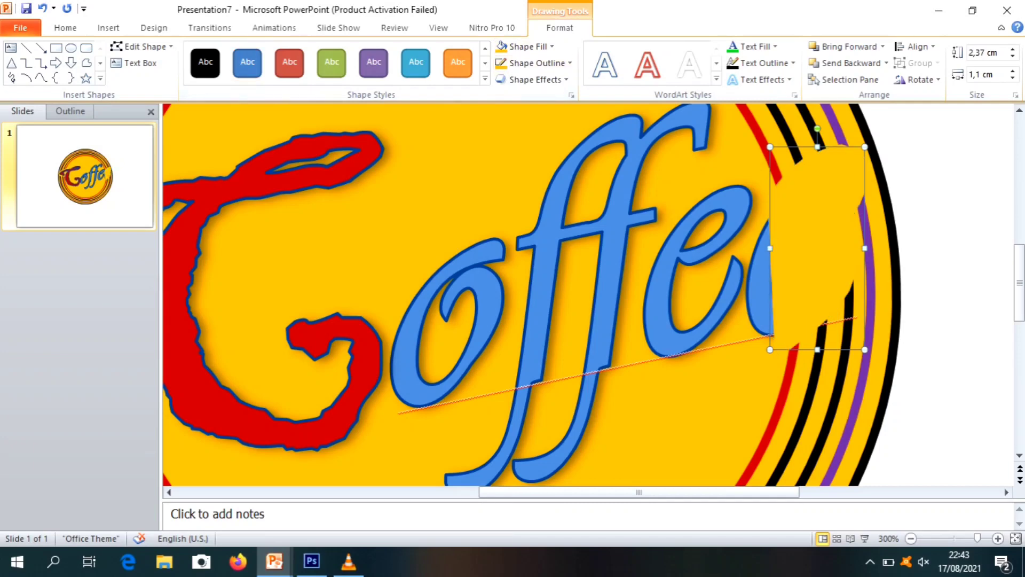
Bring the blue "offee" lettering to the front, above the orange patch over the last e
{"action": "scroll", "coordinate": [587, 300], "scroll_direction": "up", "scroll_amount": 2}
{"action": "scroll", "coordinate": [588, 300], "scroll_direction": "down", "scroll_amount": 5}
{"action": "left_click", "coordinate": [648, 295]}
{"action": "left_click", "coordinate": [641, 207]}
{"action": "left_click", "coordinate": [648, 295]}
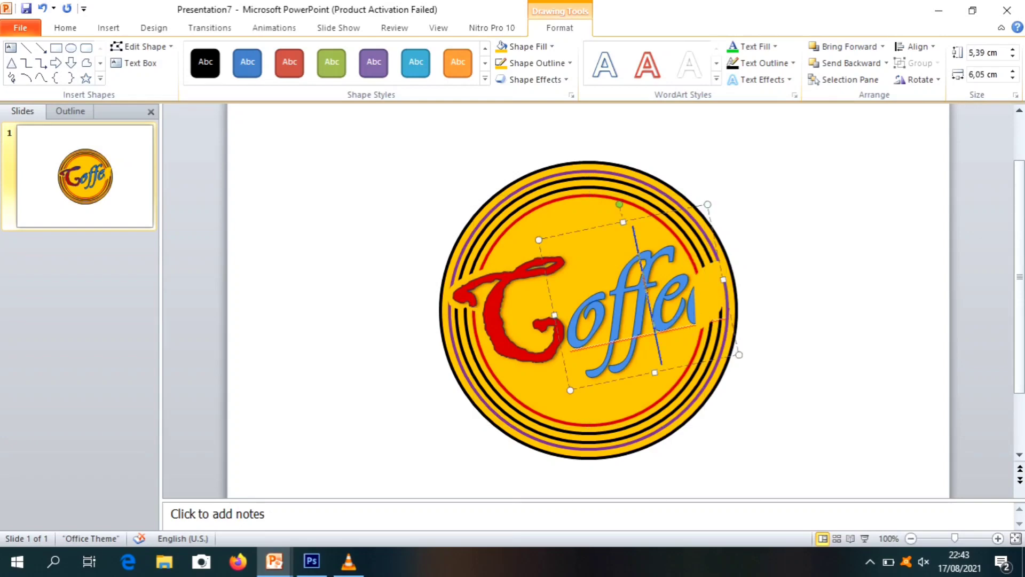
{"action": "key", "text": "Tab"}
{"action": "key", "text": "shift+Tab"}
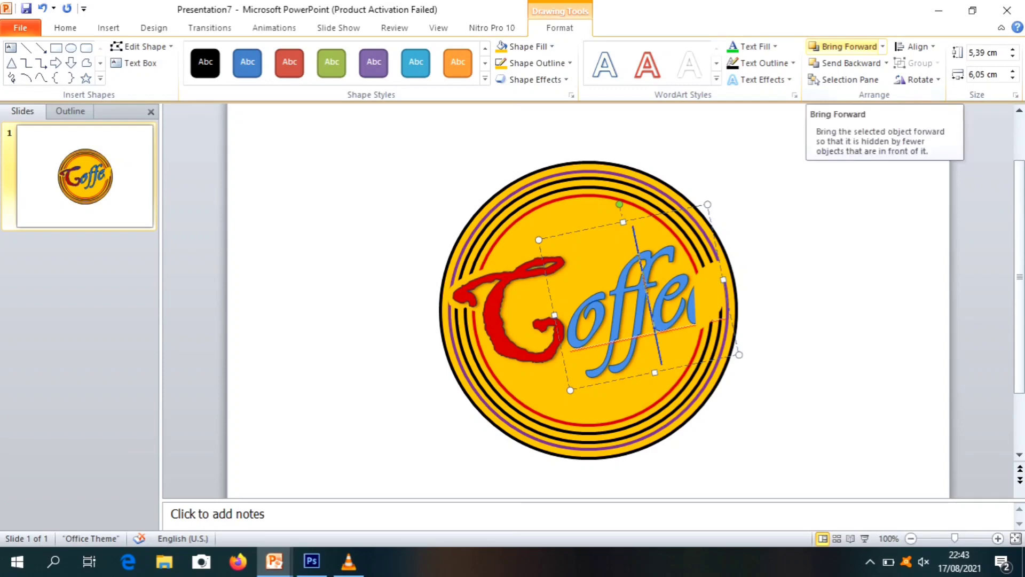
{"action": "left_click", "coordinate": [883, 47]}
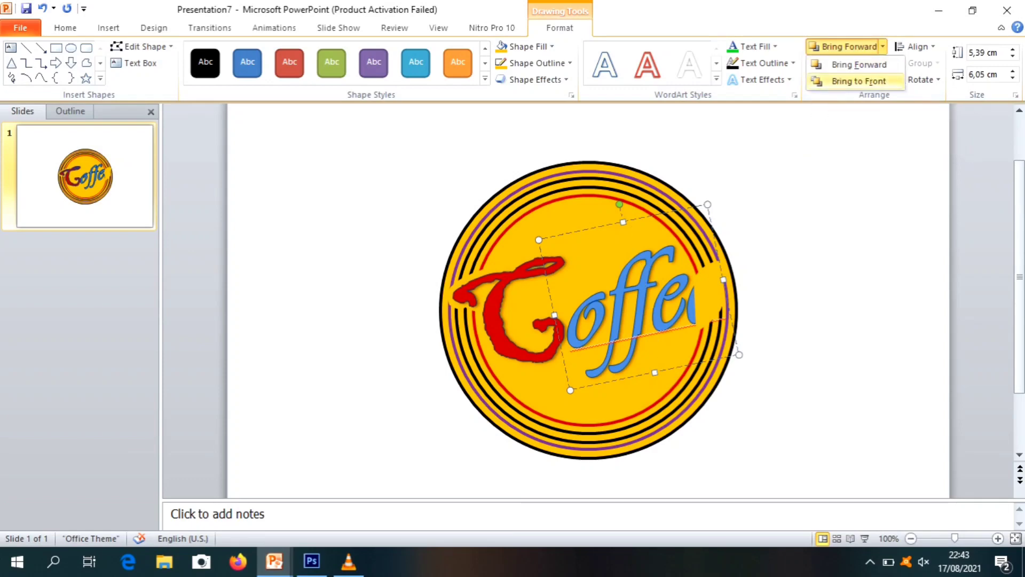
{"action": "left_click", "coordinate": [854, 81]}
{"action": "key", "text": "Escape"}
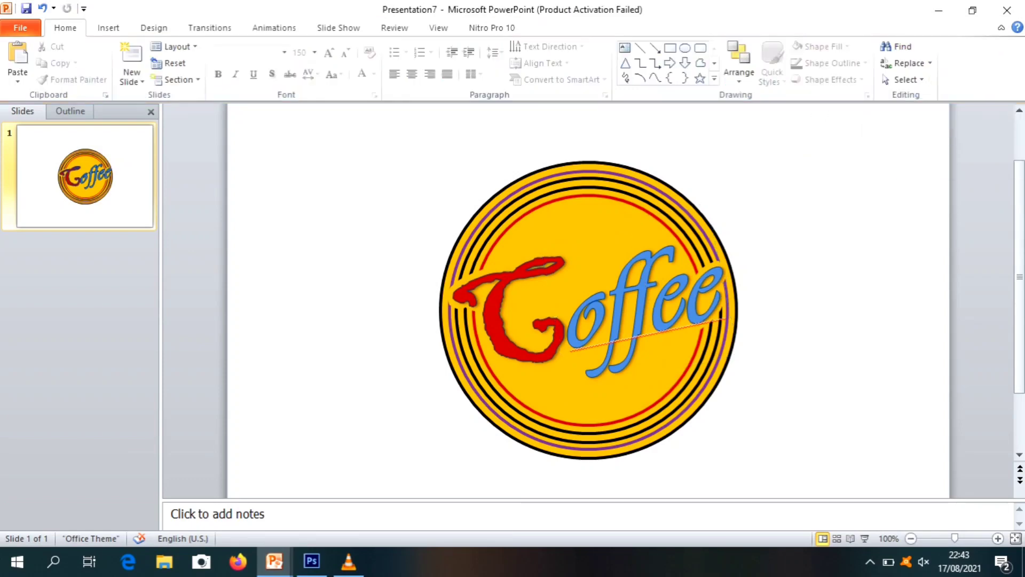
Search the clip art for "kopi png" across all media file types, including Office.com content
{"action": "scroll", "coordinate": [587, 301], "scroll_direction": "up", "scroll_amount": 5}
{"action": "scroll", "coordinate": [588, 300], "scroll_direction": "down", "scroll_amount": 8}
{"action": "scroll", "coordinate": [588, 300], "scroll_direction": "up", "scroll_amount": 5}
{"action": "scroll", "coordinate": [588, 301], "scroll_direction": "down", "scroll_amount": 3}
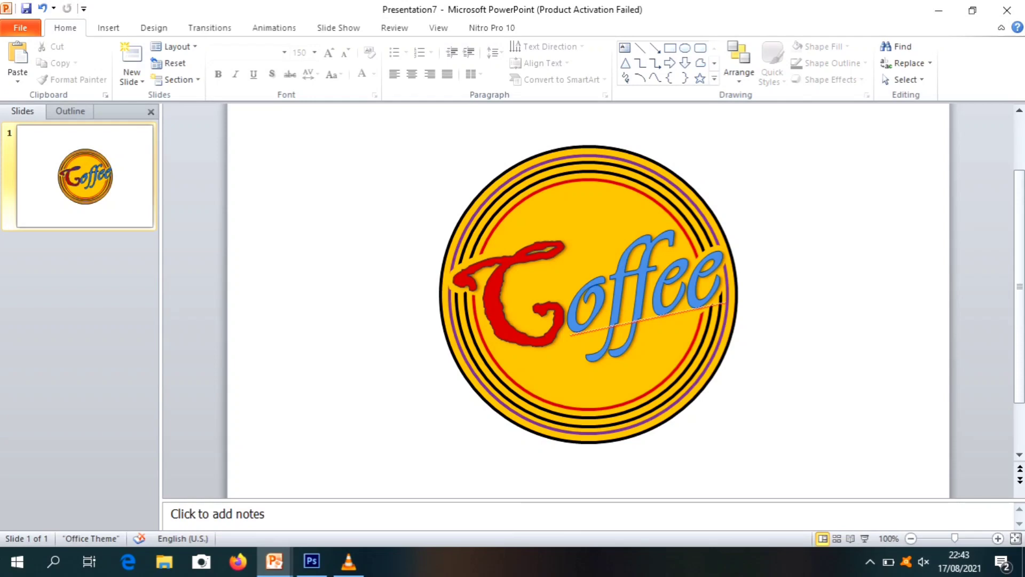
{"action": "left_click", "coordinate": [108, 28]}
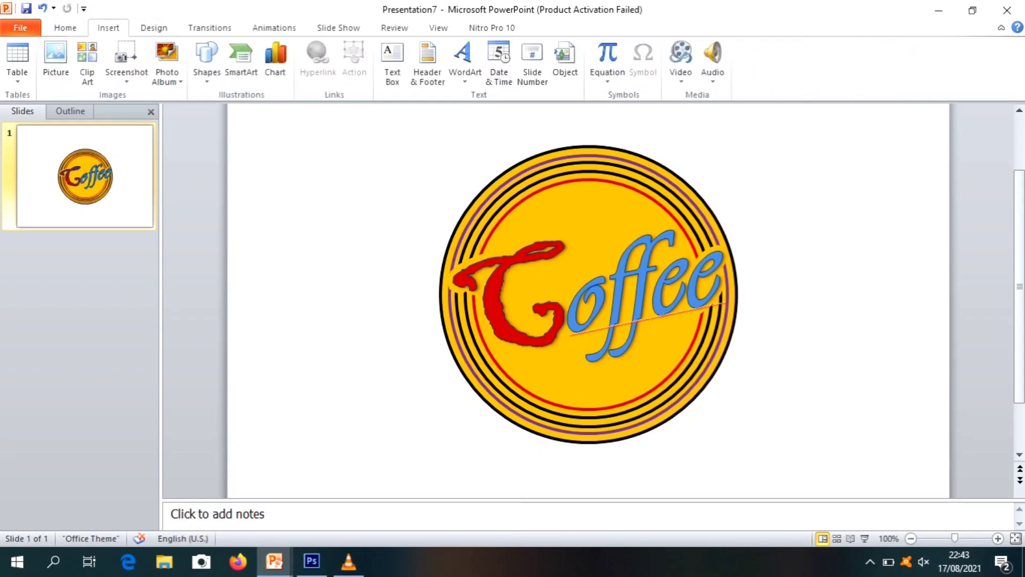
{"action": "left_click", "coordinate": [87, 61]}
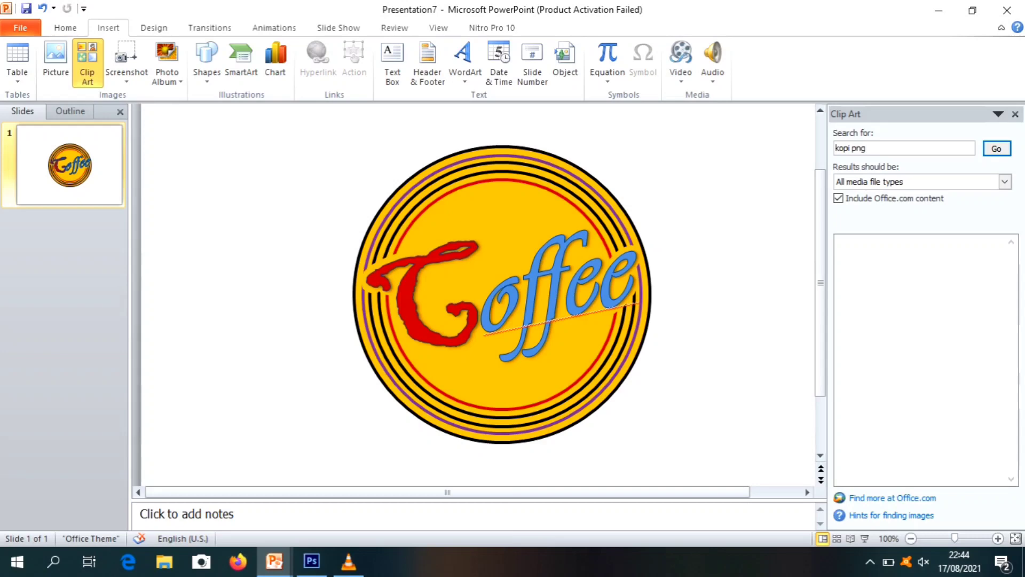
{"action": "key", "text": "Return"}
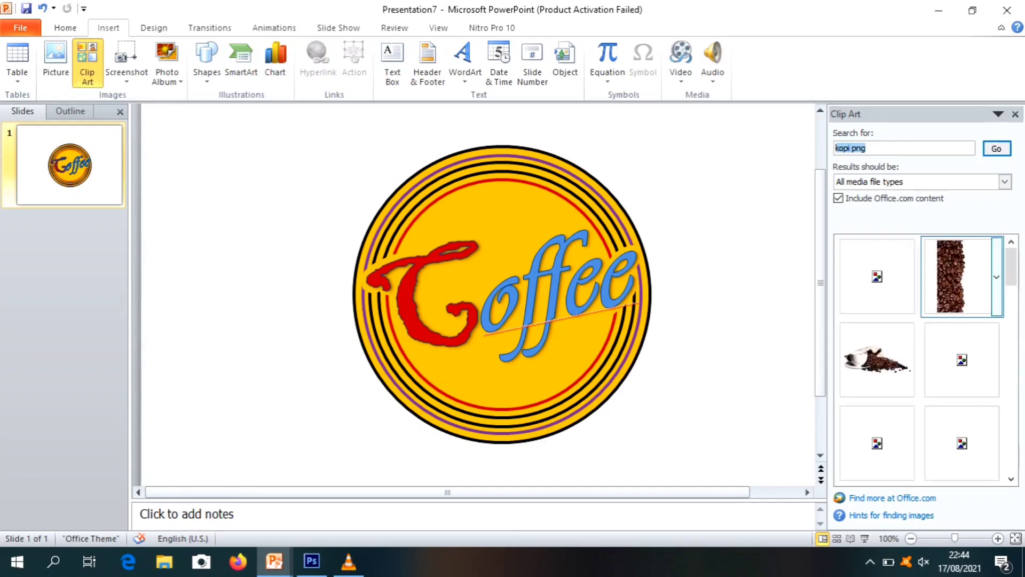
Insert the clip art of a black steaming coffee cup on a green saucer
{"action": "scroll", "coordinate": [925, 358], "scroll_direction": "down", "scroll_amount": 3}
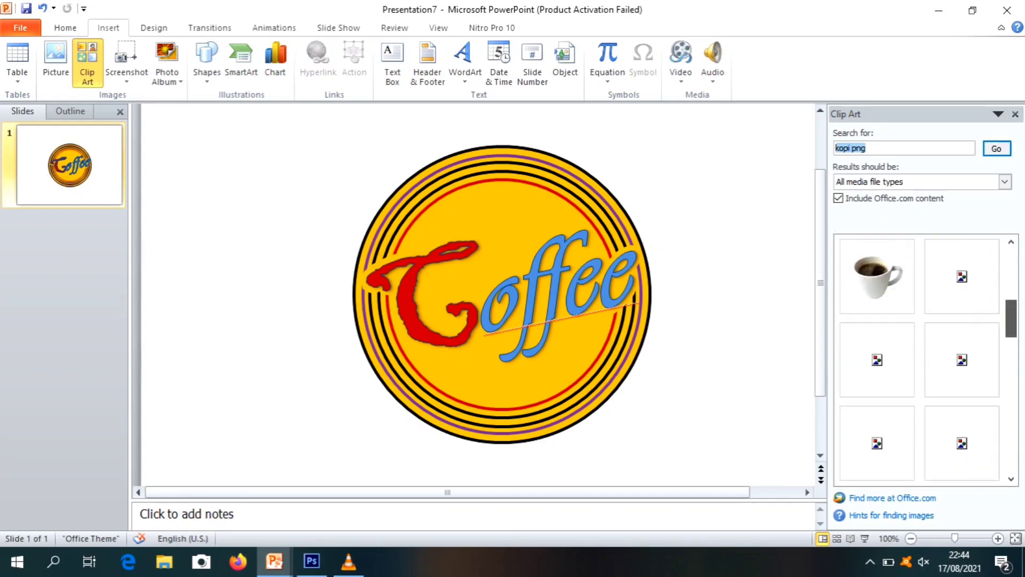
{"action": "scroll", "coordinate": [925, 358], "scroll_direction": "down", "scroll_amount": 3}
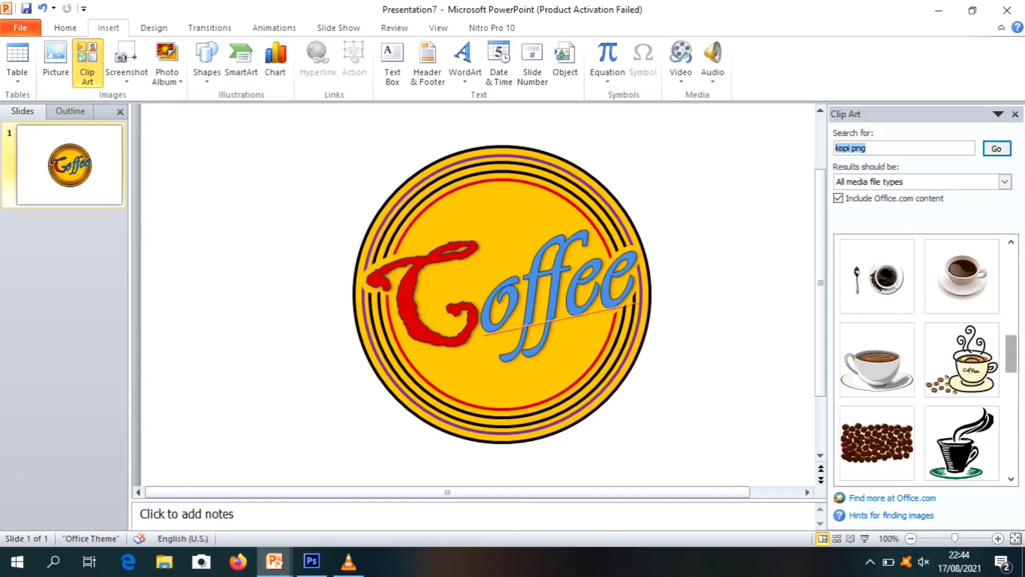
{"action": "scroll", "coordinate": [961, 277], "scroll_direction": "down", "scroll_amount": 3}
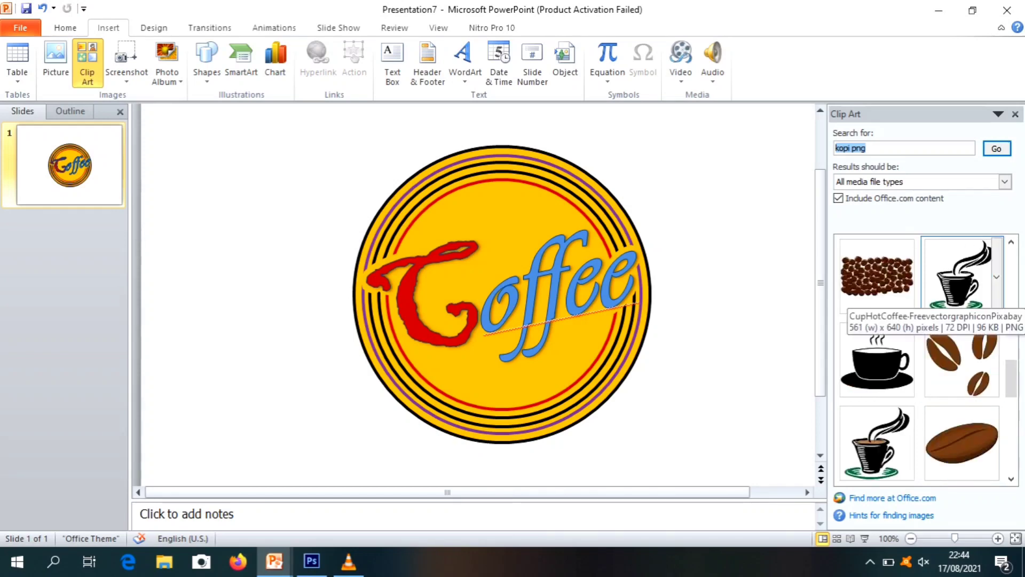
{"action": "left_click", "coordinate": [996, 277]}
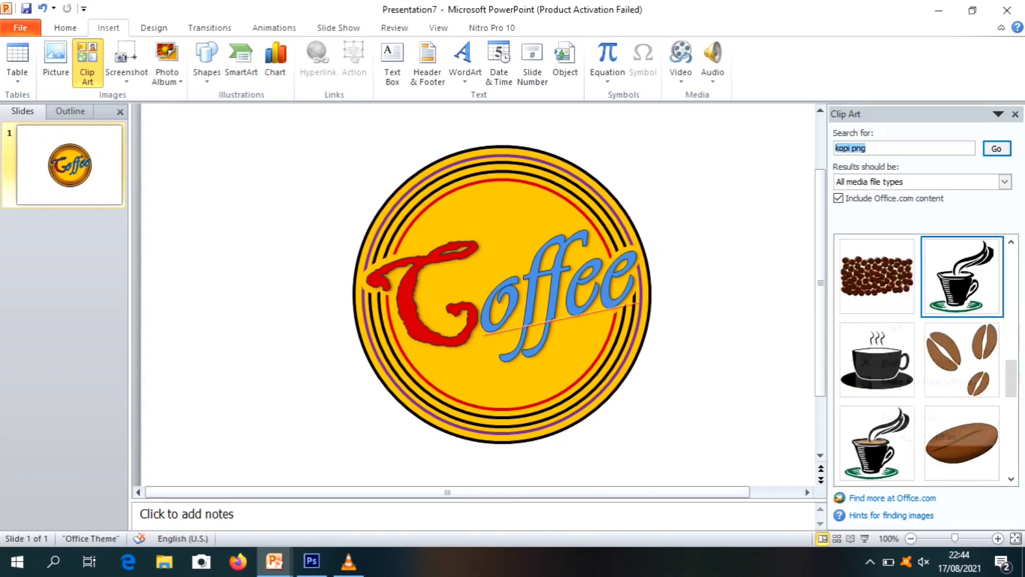
{"action": "left_click", "coordinate": [892, 327]}
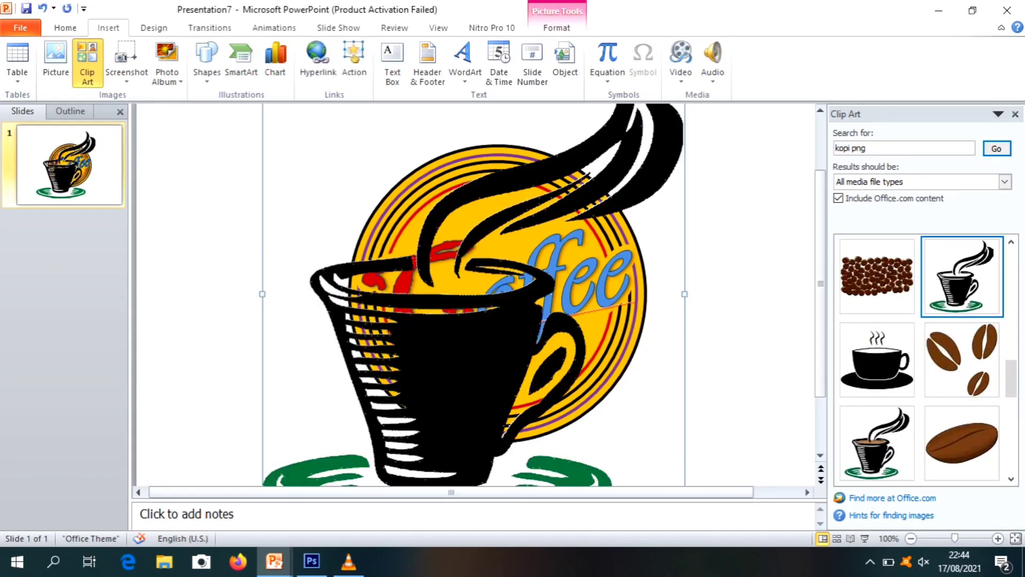
Shrink the coffee cup picture and place it inside the badge's upper part, just above the lettering
{"action": "scroll", "coordinate": [473, 295], "scroll_direction": "down", "scroll_amount": 1}
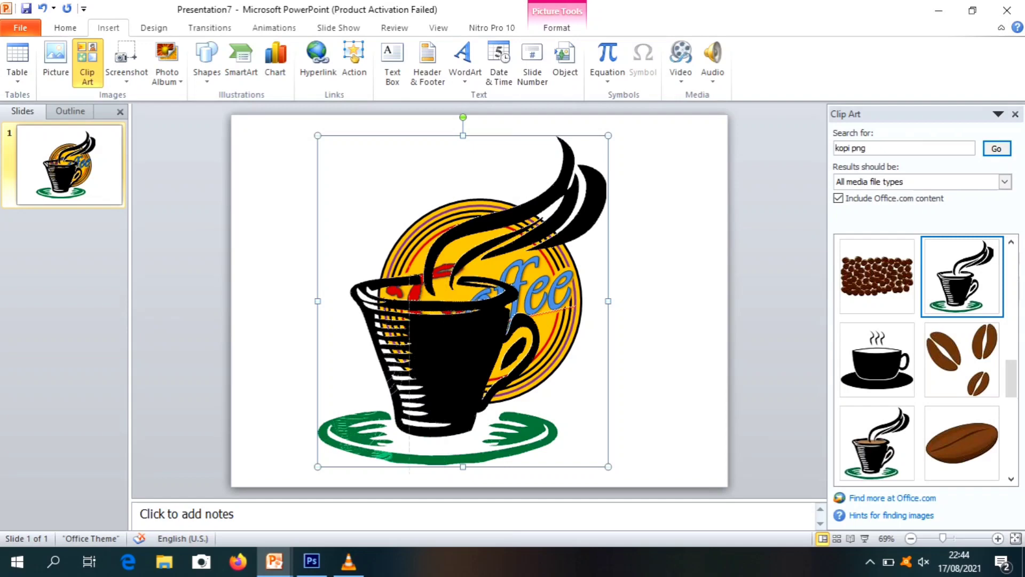
{"action": "left_click_drag", "start_coordinate": [390, 386], "coordinate": [389, 386]}
{"action": "left_click_drag", "start_coordinate": [350, 437], "coordinate": [486, 240]}
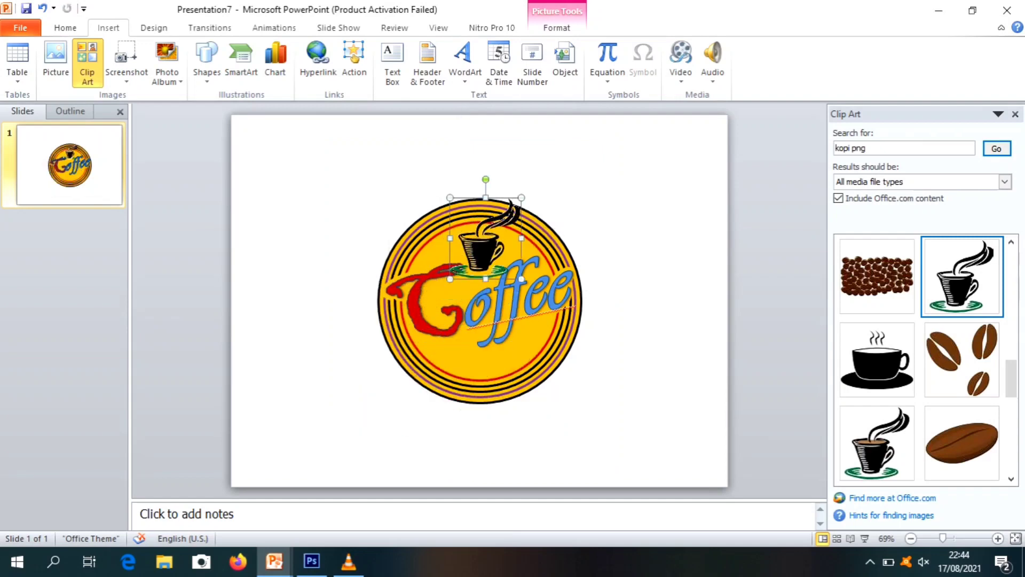
{"action": "left_click_drag", "start_coordinate": [521, 198], "coordinate": [488, 214]}
{"action": "key", "text": "Down"}
{"action": "key", "text": "Down"}
{"action": "key", "text": "Right"}
{"action": "key", "text": "Right"}
{"action": "key", "text": "Right"}
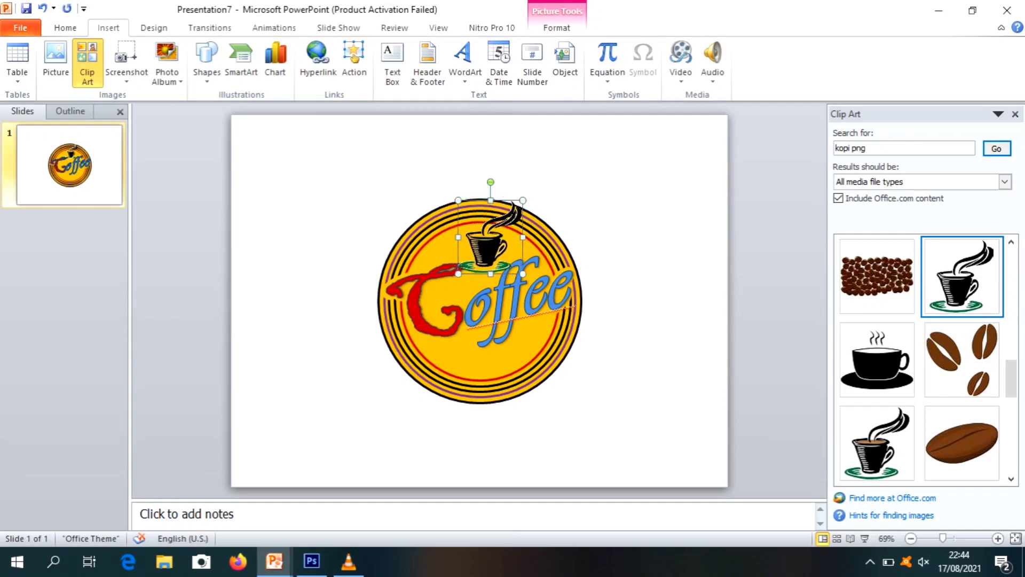
Reduce the cup picture to about 3.5 cm high and 3.07 cm wide and nudge it up and right, clear of the lettering
{"action": "left_click_drag", "start_coordinate": [522, 200], "coordinate": [519, 205]}
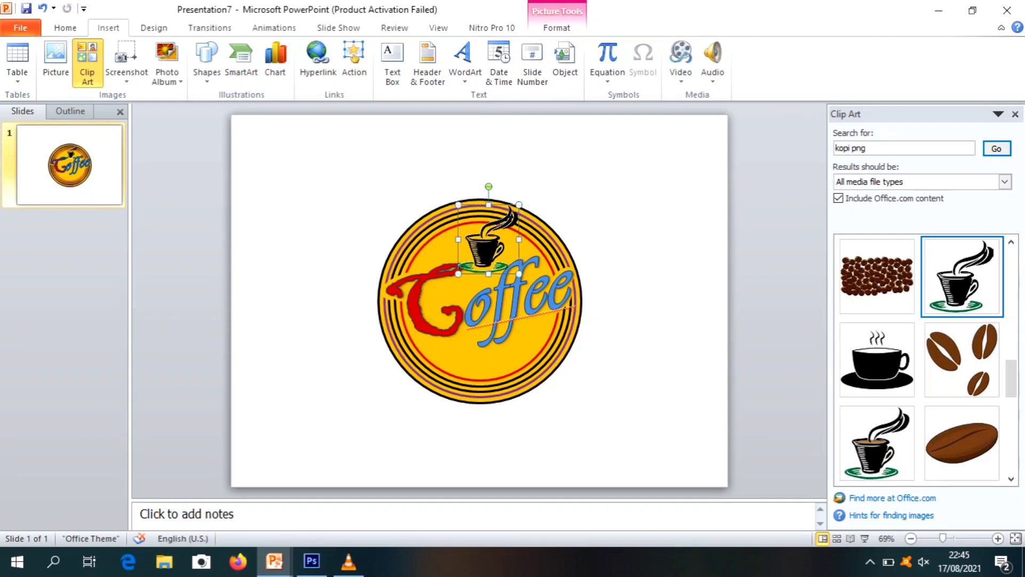
{"action": "key", "text": "Up"}
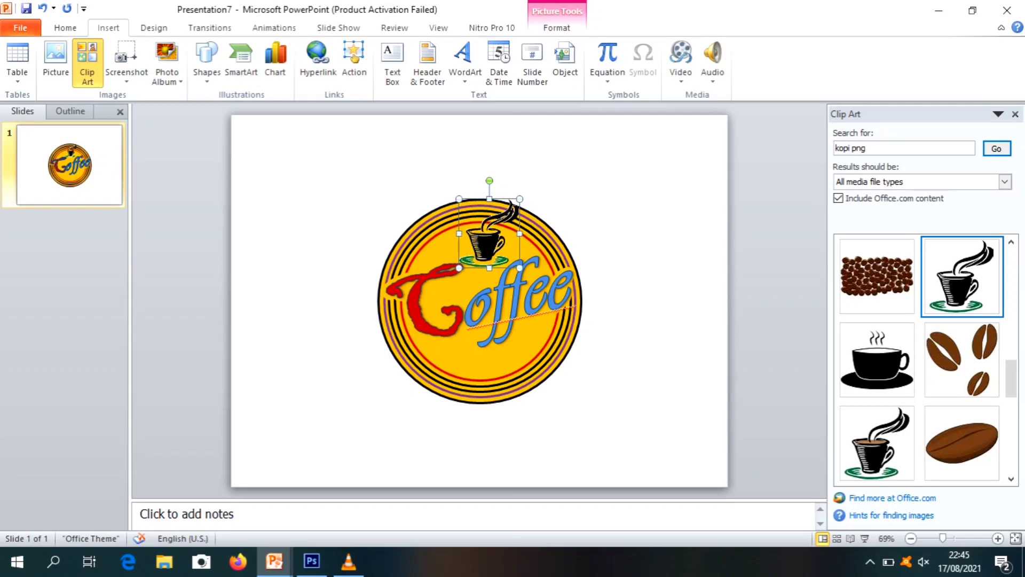
{"action": "key", "text": "ctrl+Right"}
{"action": "key", "text": "ctrl+Up"}
{"action": "key", "text": "ctrl+Right"}
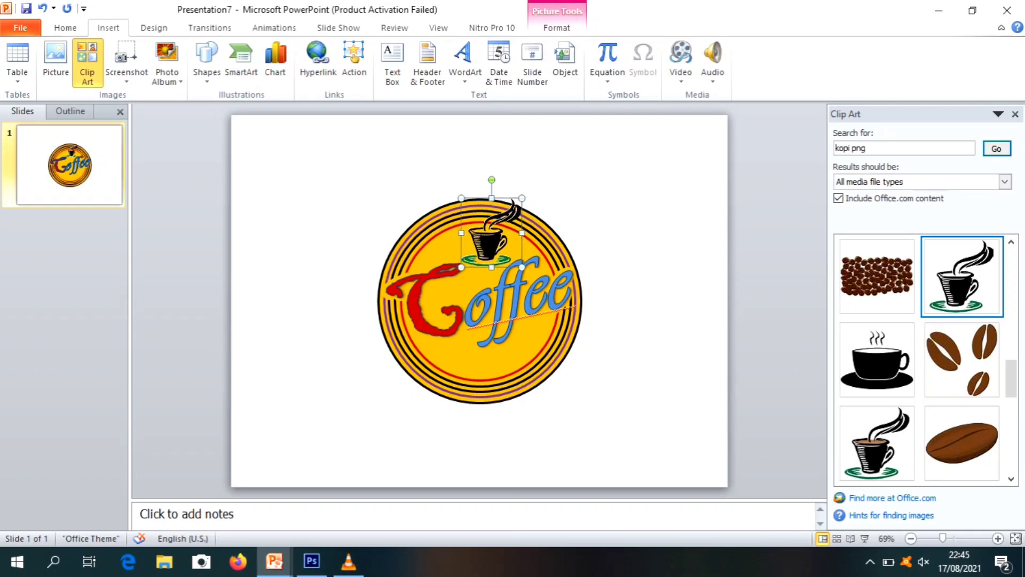
{"action": "key", "text": "Escape"}
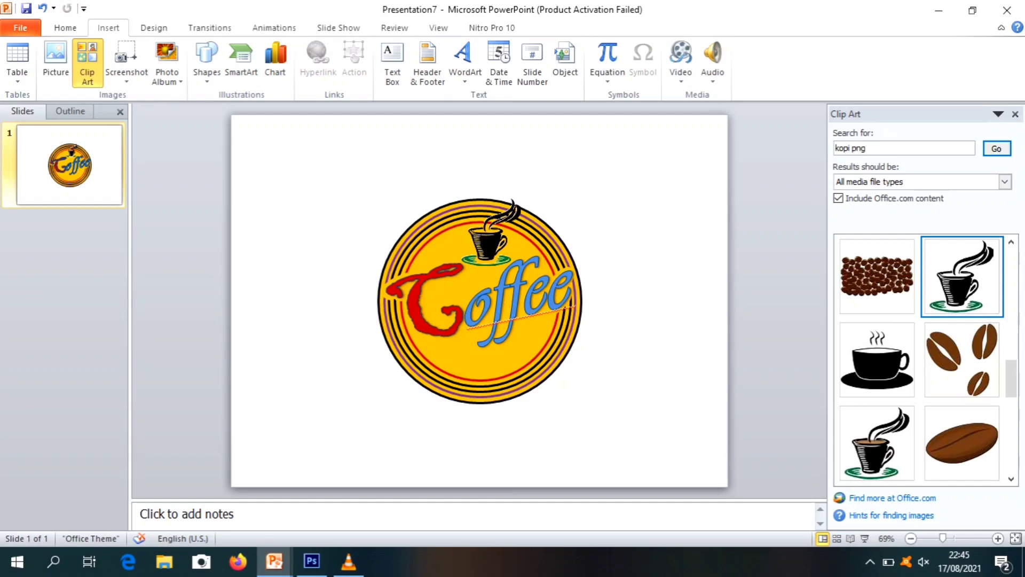
Draw a closed freeform shape about 1.56 cm high and 2.12 cm wide around the cup's steam, covering the ring lines behind it
{"action": "scroll", "coordinate": [479, 300], "scroll_direction": "up", "scroll_amount": 8}
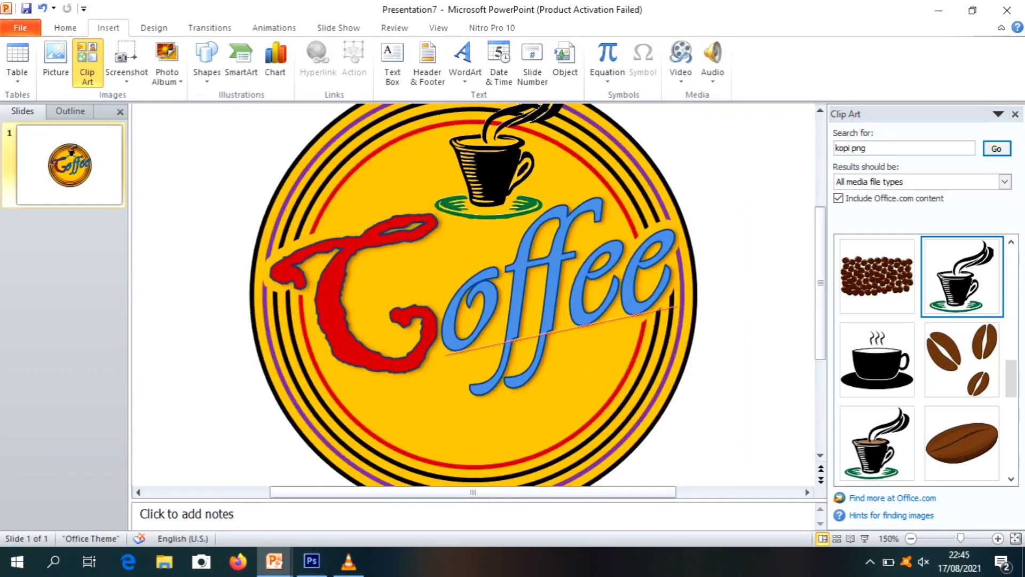
{"action": "scroll", "coordinate": [479, 301], "scroll_direction": "up", "scroll_amount": 3}
{"action": "scroll", "coordinate": [479, 301], "scroll_direction": "up", "scroll_amount": 1}
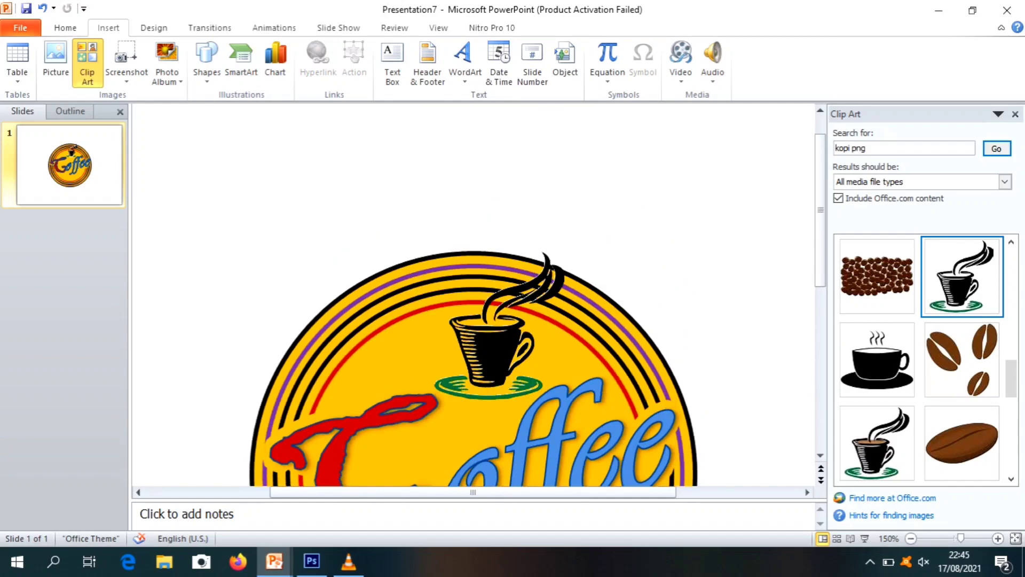
{"action": "scroll", "coordinate": [479, 301], "scroll_direction": "up", "scroll_amount": 10}
{"action": "scroll", "coordinate": [479, 300], "scroll_direction": "up", "scroll_amount": 2}
{"action": "scroll", "coordinate": [479, 299], "scroll_direction": "up", "scroll_amount": 5}
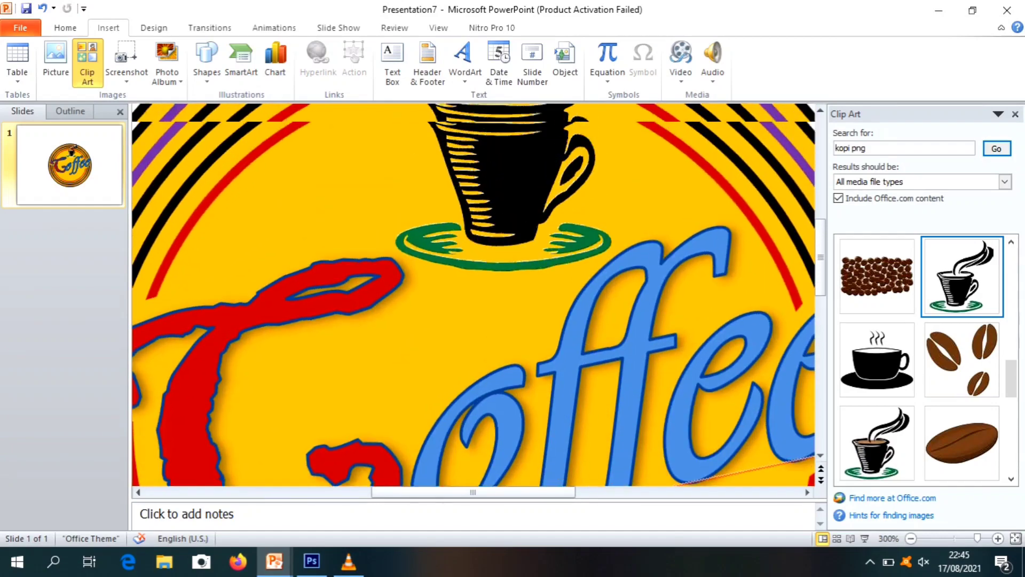
{"action": "scroll", "coordinate": [473, 298], "scroll_direction": "up", "scroll_amount": 2}
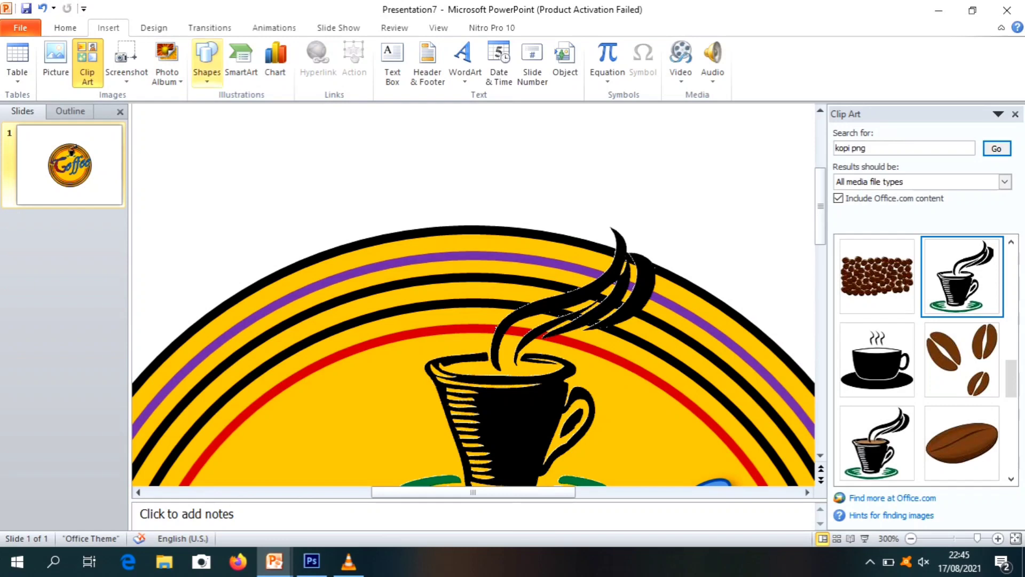
{"action": "left_click", "coordinate": [207, 60]}
{"action": "left_click", "coordinate": [366, 110]}
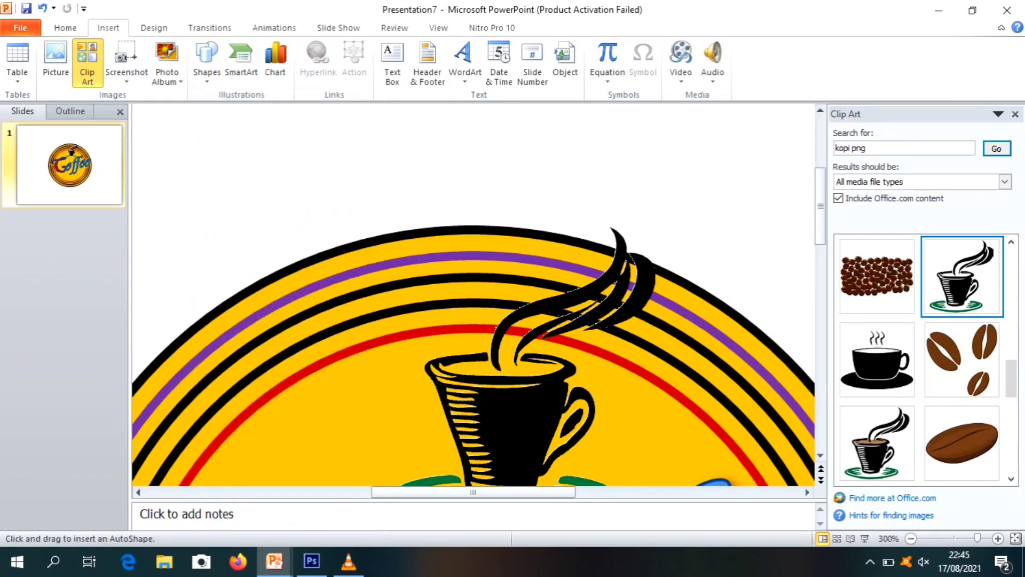
{"action": "left_click_drag", "start_coordinate": [490, 321], "coordinate": [583, 275]}
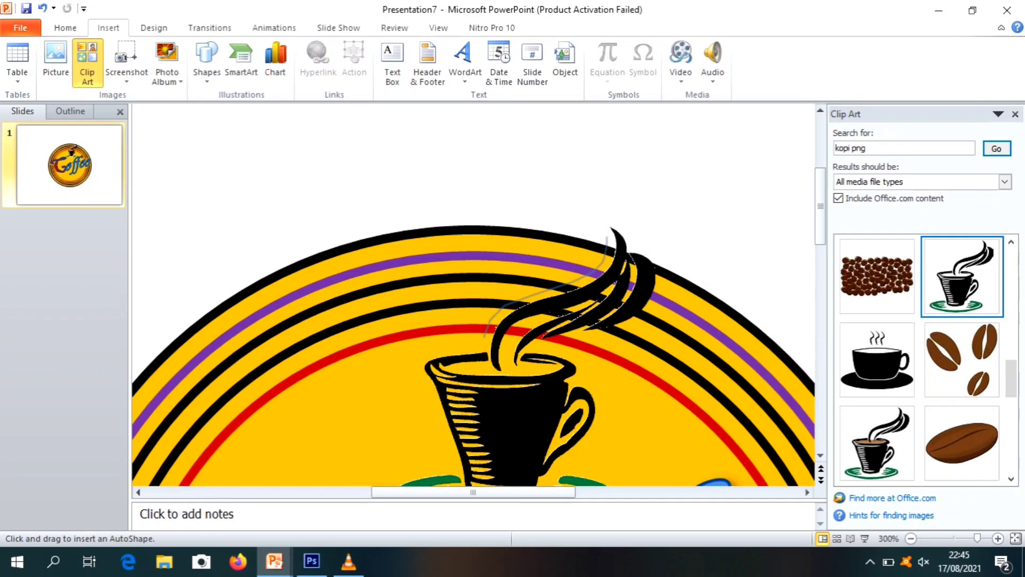
{"action": "left_click", "coordinate": [601, 223]}
{"action": "mouse_move", "coordinate": [615, 219]}
{"action": "left_mouse_down"}
{"action": "mouse_move", "coordinate": [625, 223]}
{"action": "mouse_move", "coordinate": [601, 215]}
{"action": "mouse_move", "coordinate": [645, 249]}
{"action": "left_mouse_up"}
{"action": "left_click_drag", "start_coordinate": [660, 263], "coordinate": [665, 288]}
{"action": "left_click_drag", "start_coordinate": [632, 326], "coordinate": [628, 330]}
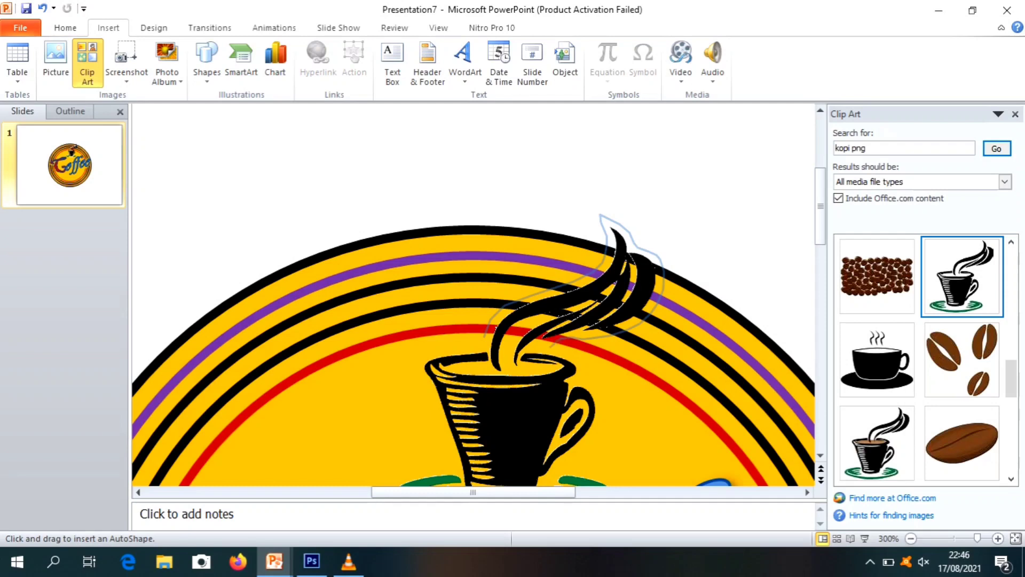
{"action": "left_click", "coordinate": [549, 347]}
{"action": "left_click_drag", "start_coordinate": [486, 336], "coordinate": [483, 335]}
Set both the fill and the outline of the freeform patch over the steam to the badge's orange
{"action": "left_click", "coordinate": [560, 28]}
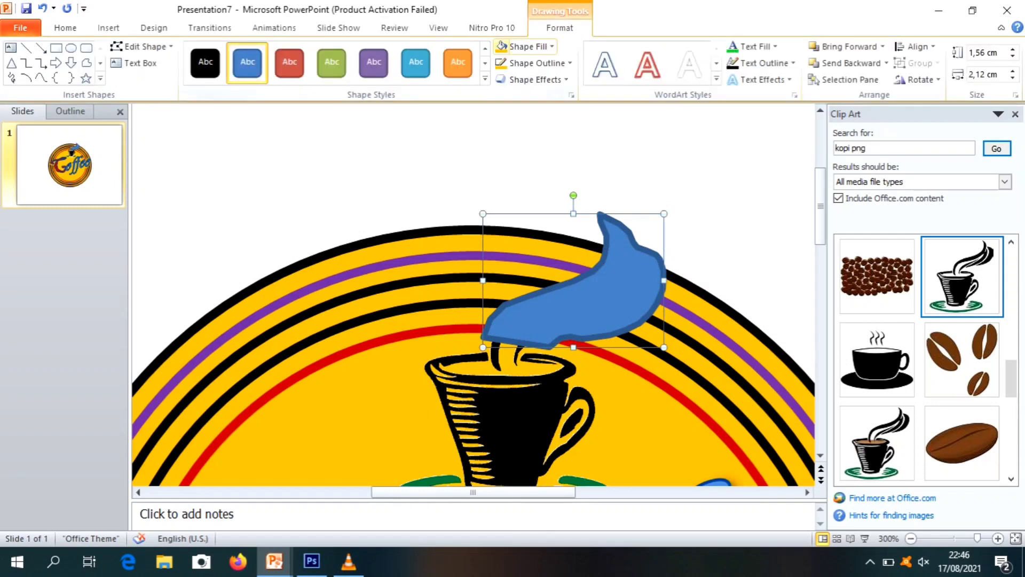
{"action": "left_click", "coordinate": [502, 46]}
{"action": "left_click", "coordinate": [502, 63]}
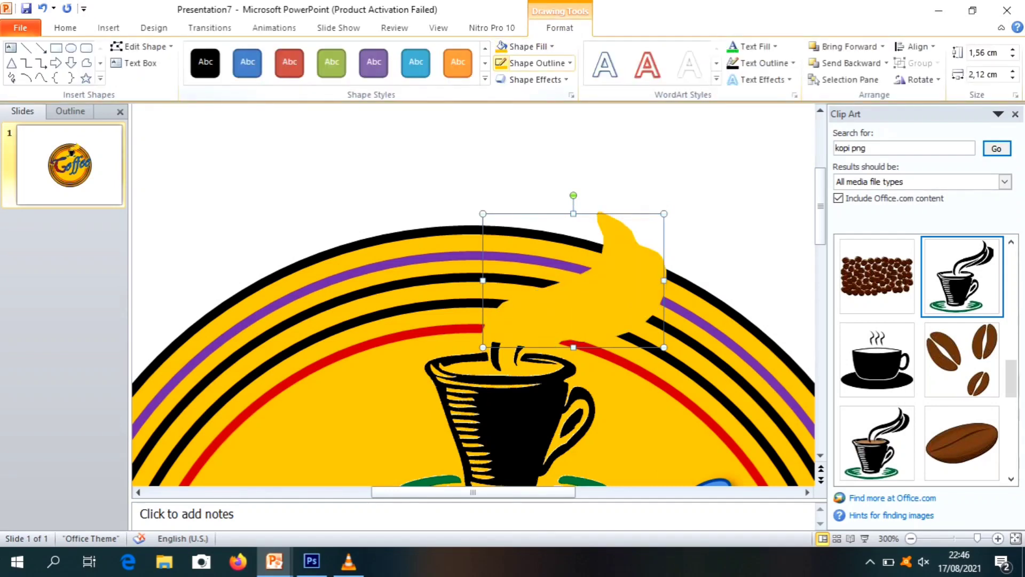
{"action": "key", "text": "Escape"}
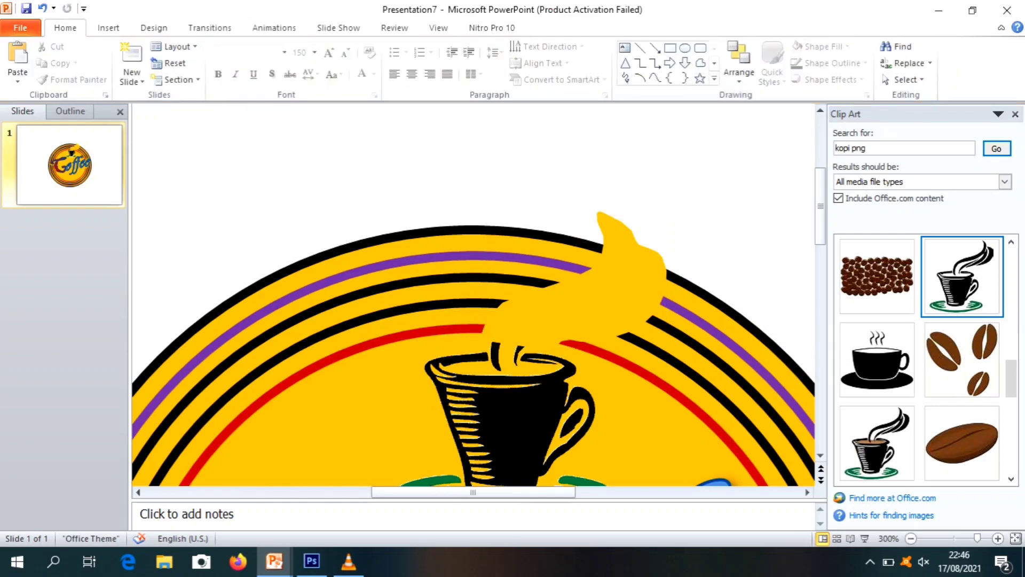
Bring the coffee cup picture forward, in front of the orange steam patch
{"action": "left_click", "coordinate": [507, 417]}
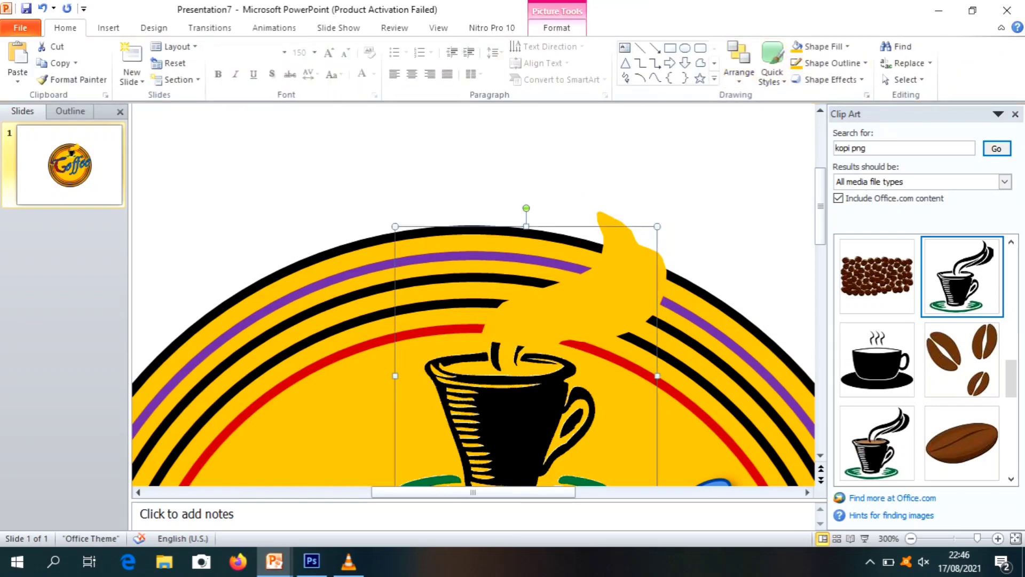
{"action": "left_click", "coordinate": [557, 28]}
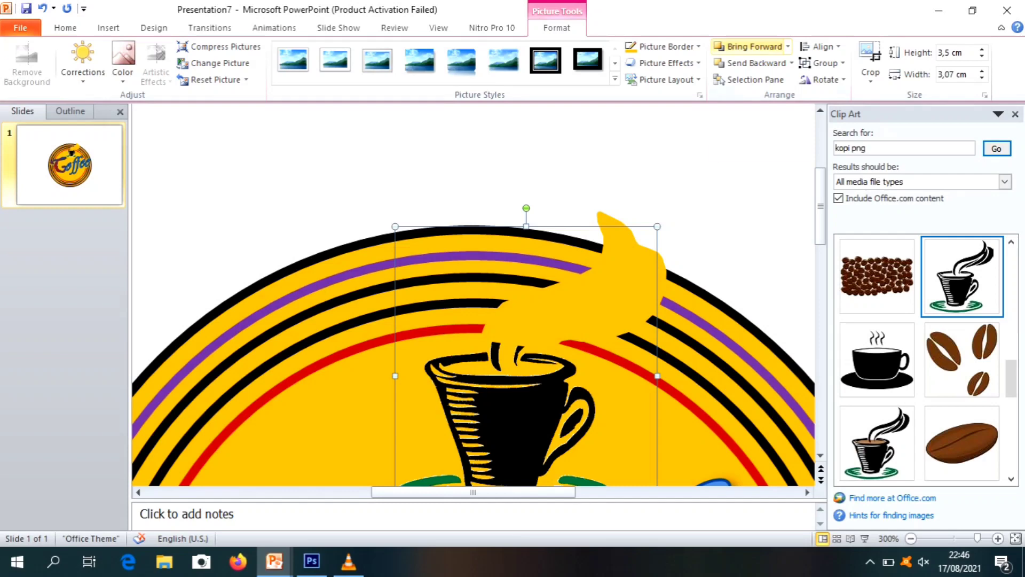
{"action": "left_click", "coordinate": [748, 47]}
{"action": "key", "text": "Escape"}
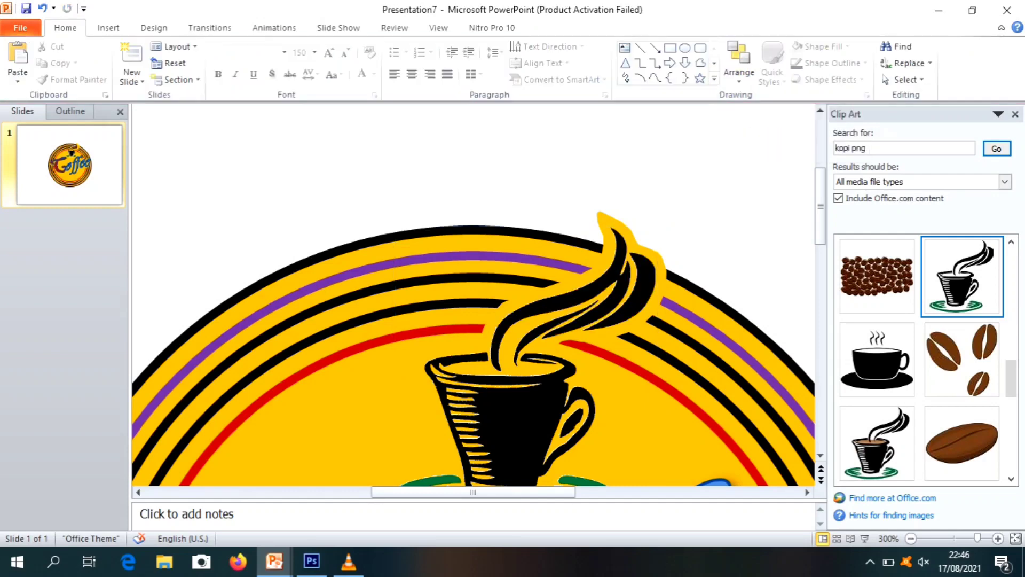
Insert a WordArt reading "Ijg Cafe & Resto" in the style Fill - Tan, Text 2, Outline - Background 2
{"action": "scroll", "coordinate": [473, 294], "scroll_direction": "down", "scroll_amount": 5}
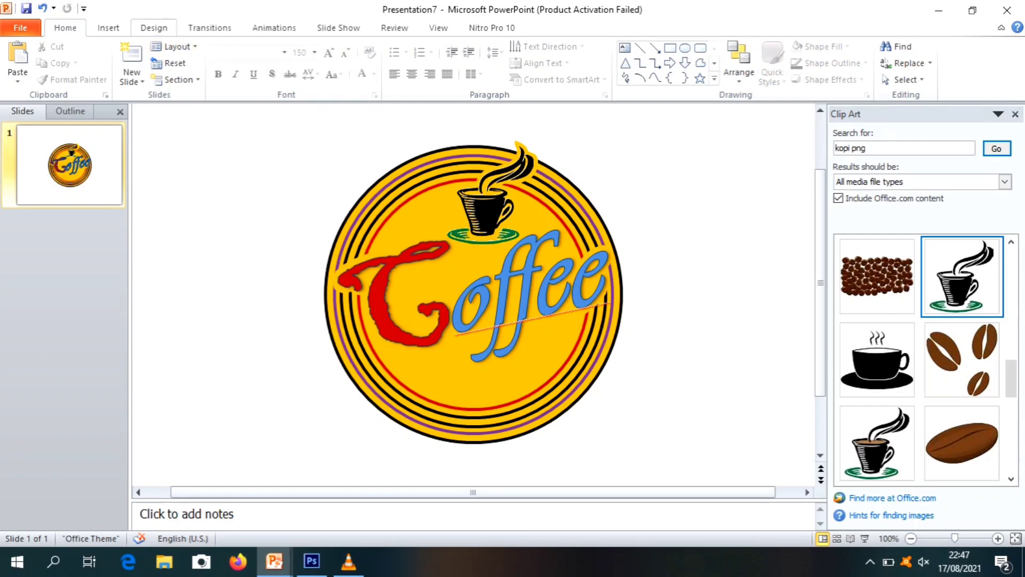
{"action": "left_click", "coordinate": [108, 28]}
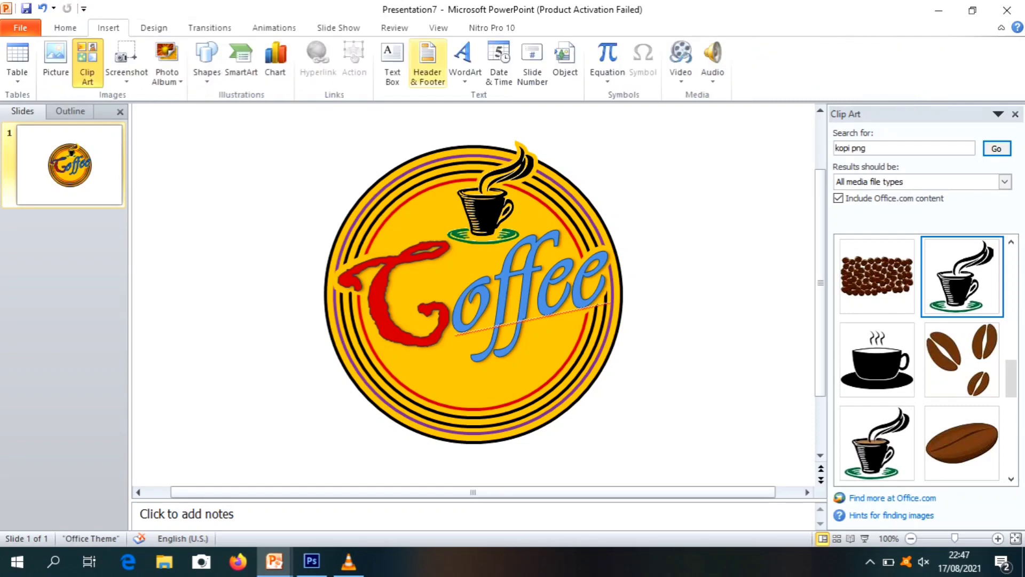
{"action": "left_click", "coordinate": [465, 62]}
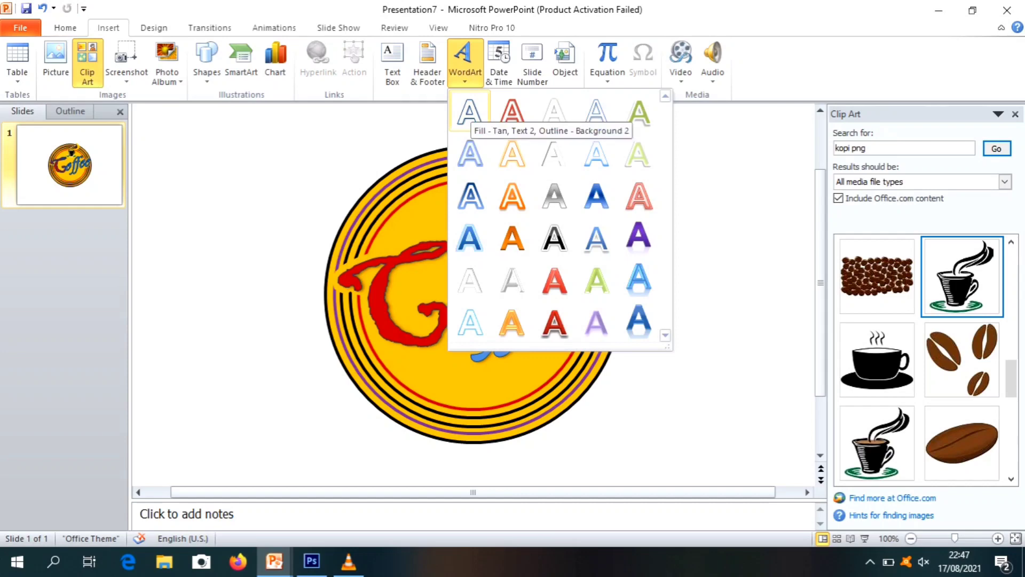
{"action": "left_click", "coordinate": [470, 112]}
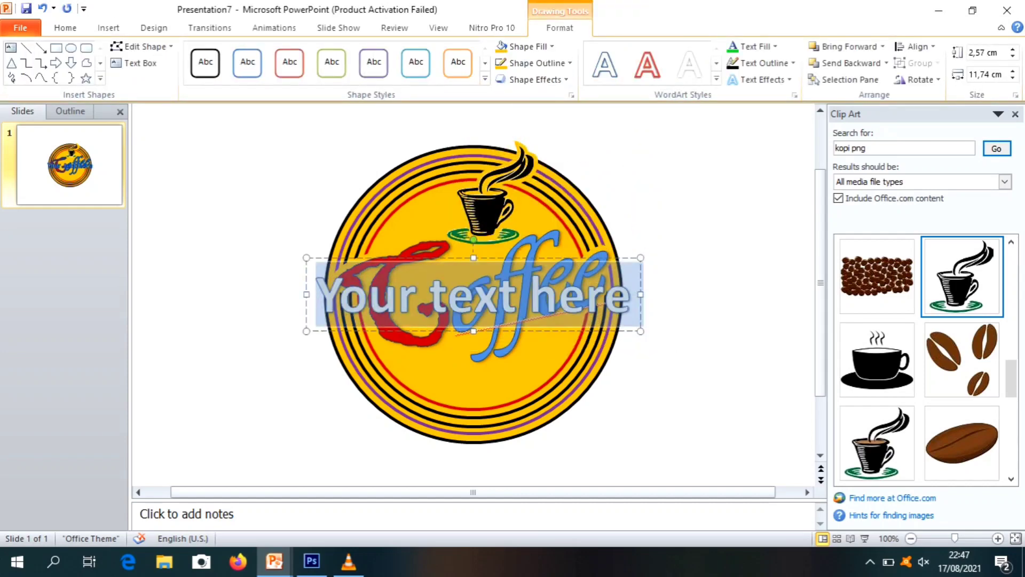
{"action": "type", "text": "lj"}
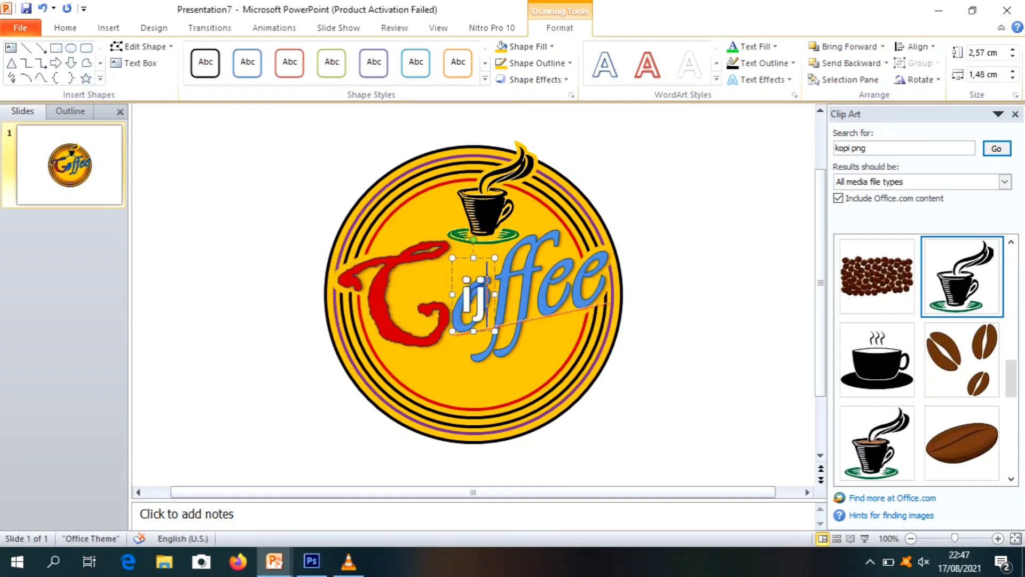
{"action": "type", "text": "g Cafe &"}
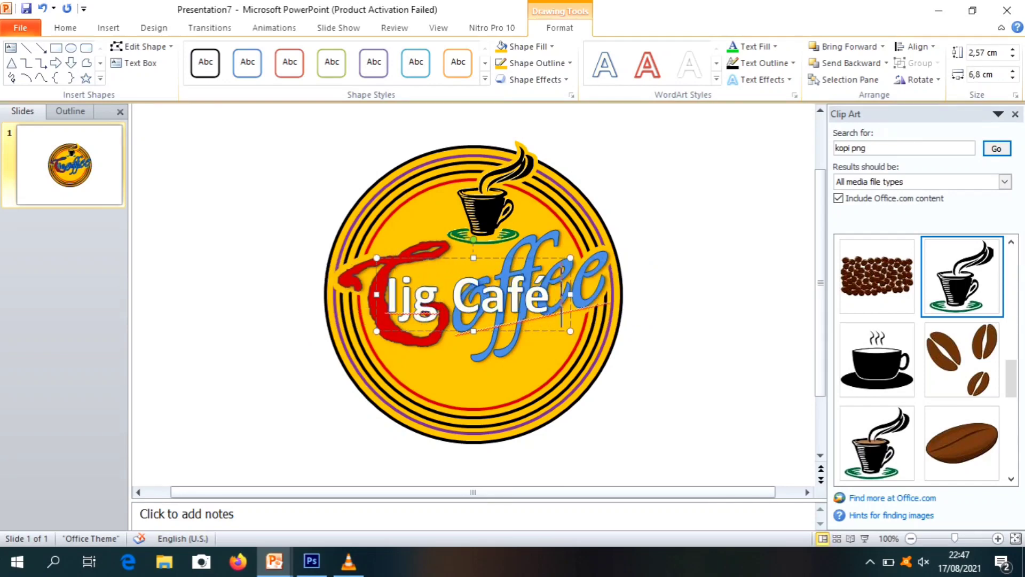
{"action": "type", "text": " Resto"}
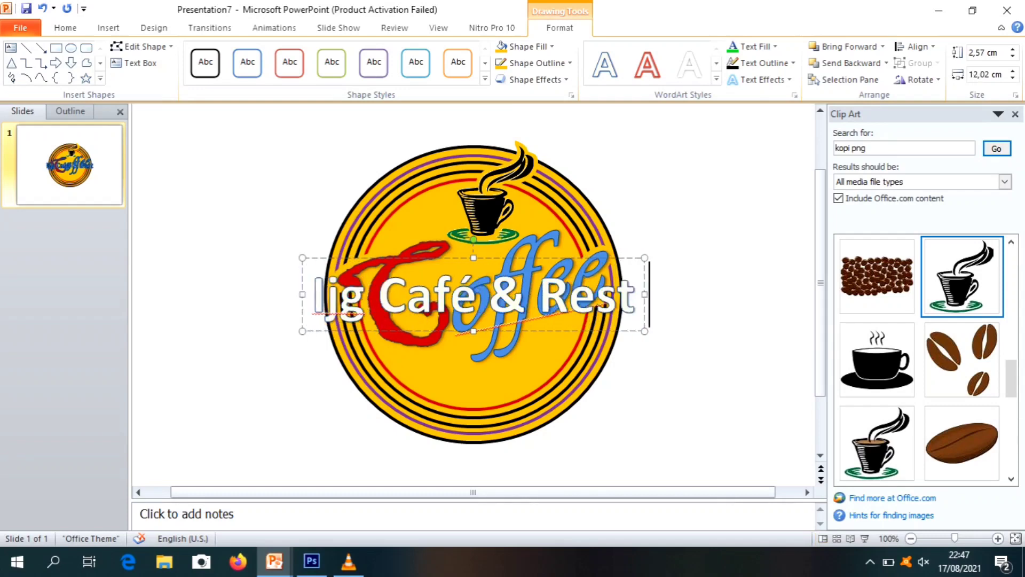
{"action": "left_click", "coordinate": [462, 294]}
{"action": "key", "text": "BackSpace"}
{"action": "type", "text": "e"}
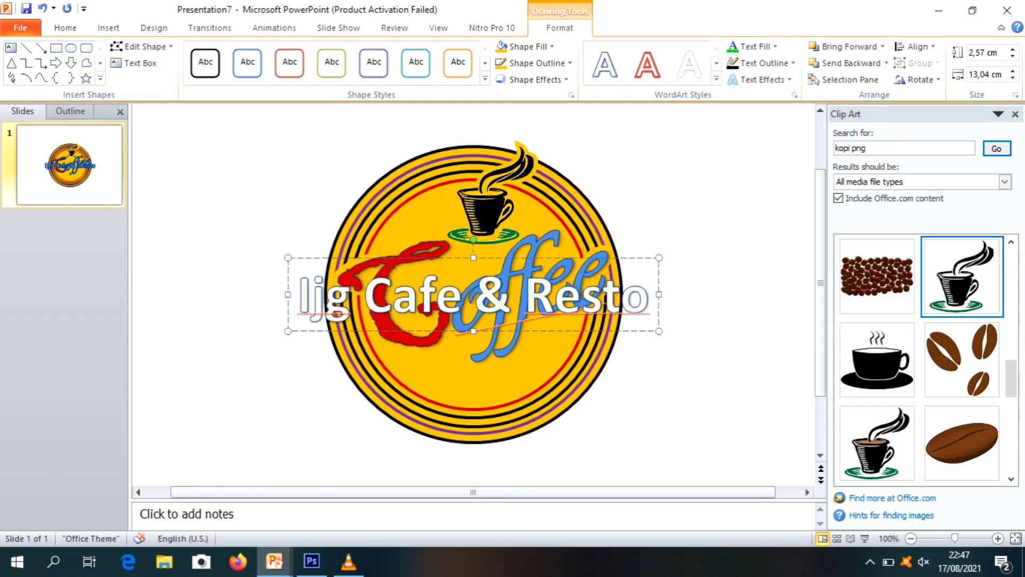
Format the whole "Ijg Cafe & Resto" text in the Matura MT Script font at size 20
{"action": "key", "text": "ctrl+a"}
{"action": "left_click", "coordinate": [65, 28]}
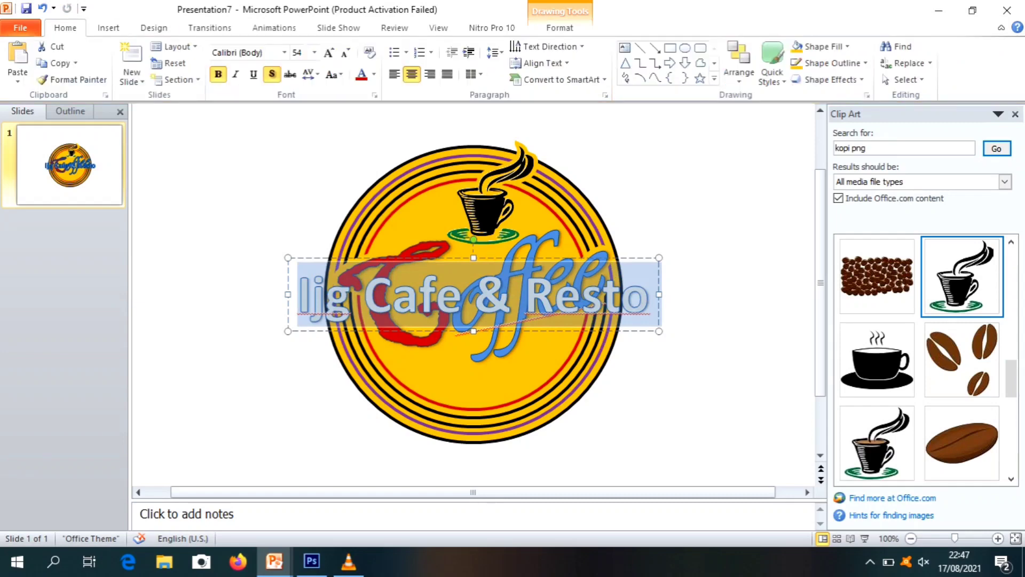
{"action": "left_click", "coordinate": [298, 52]}
{"action": "type", "text": "25"}
{"action": "key", "text": "Return"}
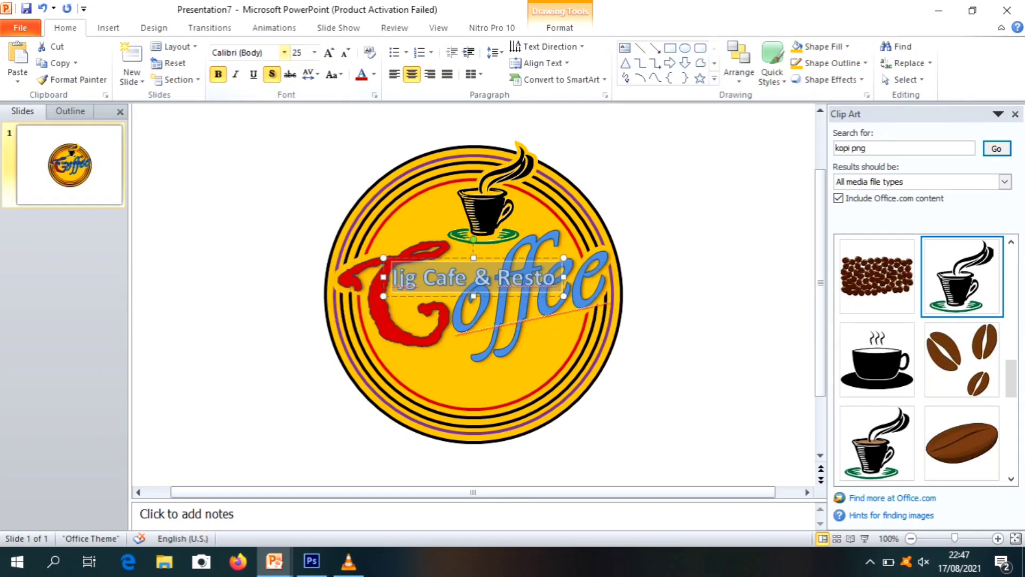
{"action": "left_click", "coordinate": [247, 52]}
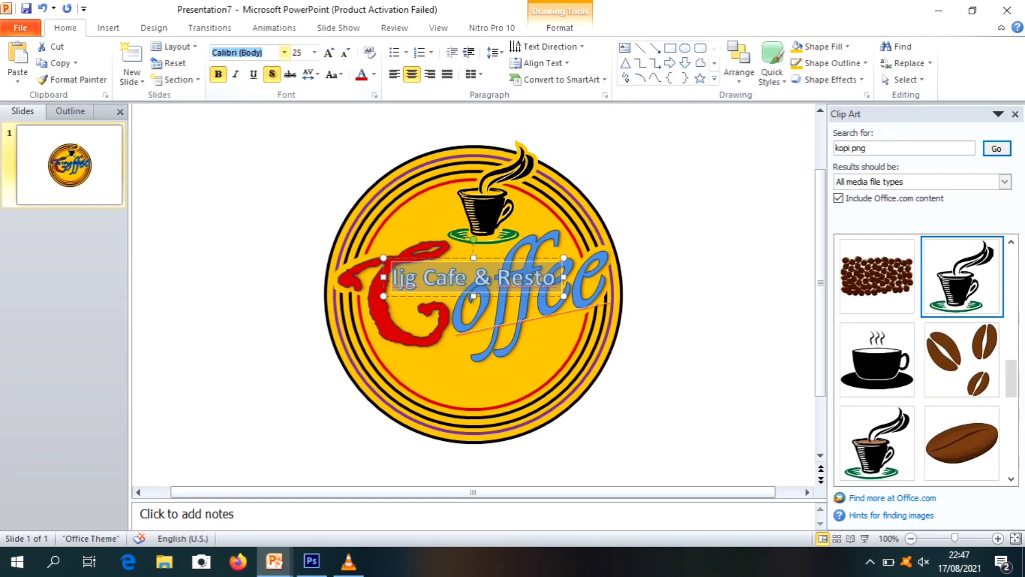
{"action": "type", "text": "Matura MT Script"}
{"action": "key", "text": "Return"}
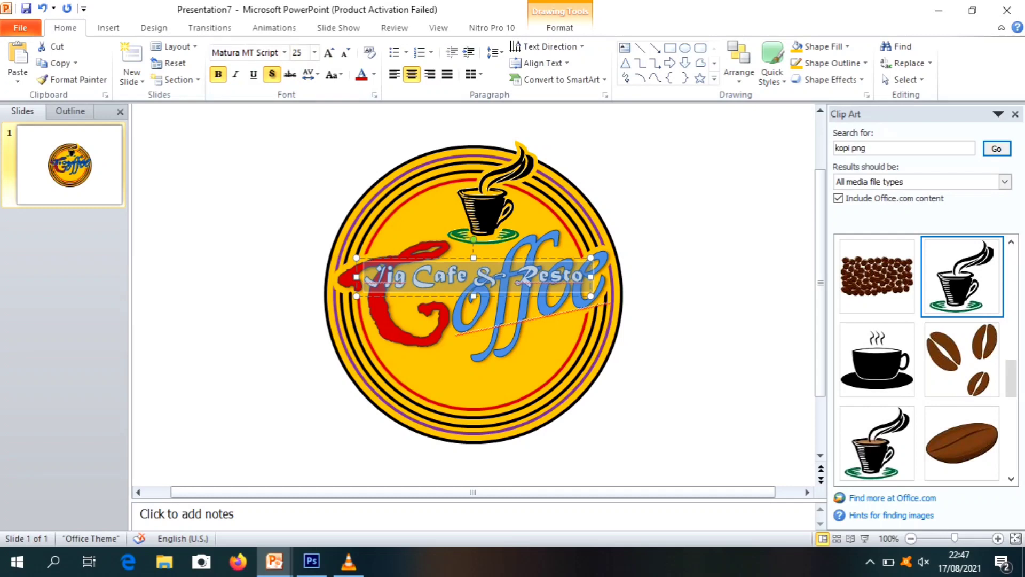
{"action": "type", "text": "20"}
{"action": "key", "text": "Return"}
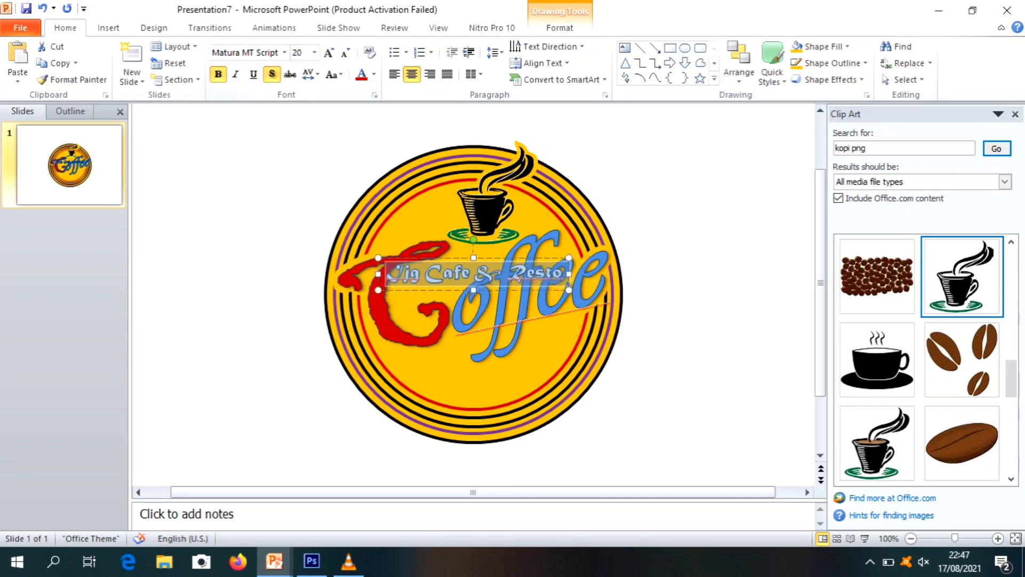
Move the "Ijg Cafe & Resto" text to the badge's upper-left edge and apply the Arch Up transform to it
{"action": "left_click_drag", "start_coordinate": [473, 273], "coordinate": [358, 145]}
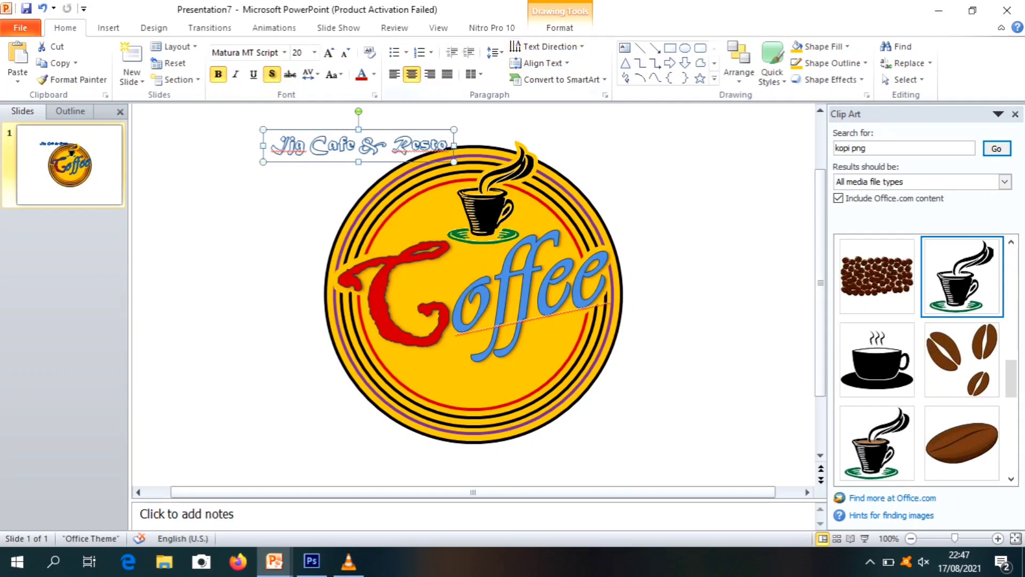
{"action": "left_click", "coordinate": [560, 27]}
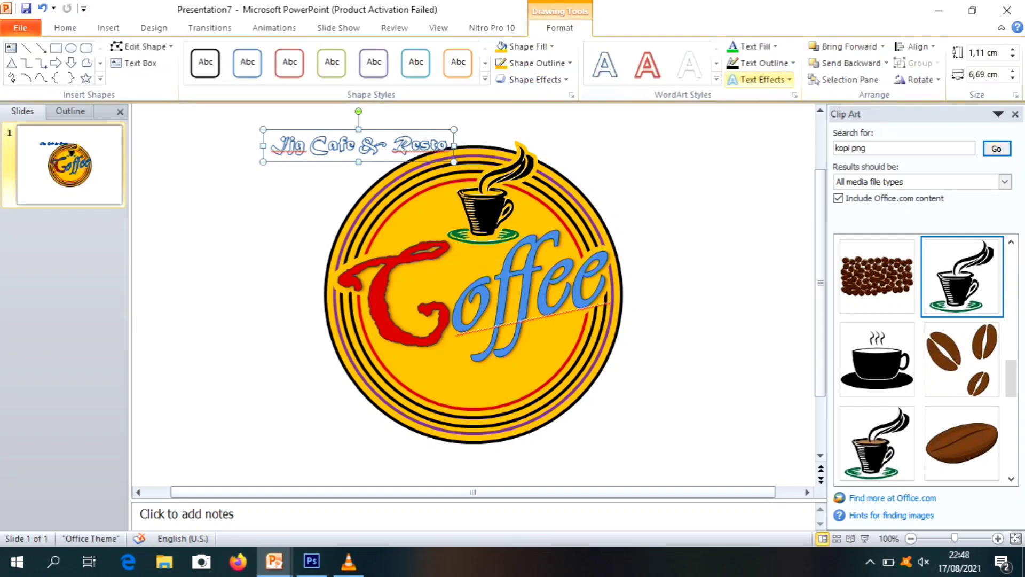
{"action": "left_click", "coordinate": [761, 80]}
{"action": "mouse_move", "coordinate": [779, 271]}
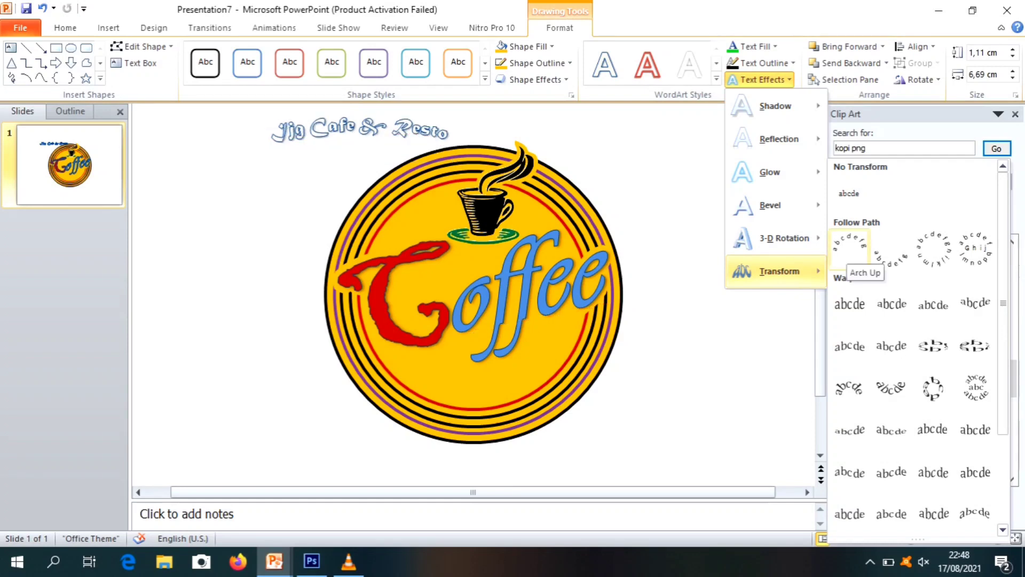
{"action": "left_click", "coordinate": [849, 245]}
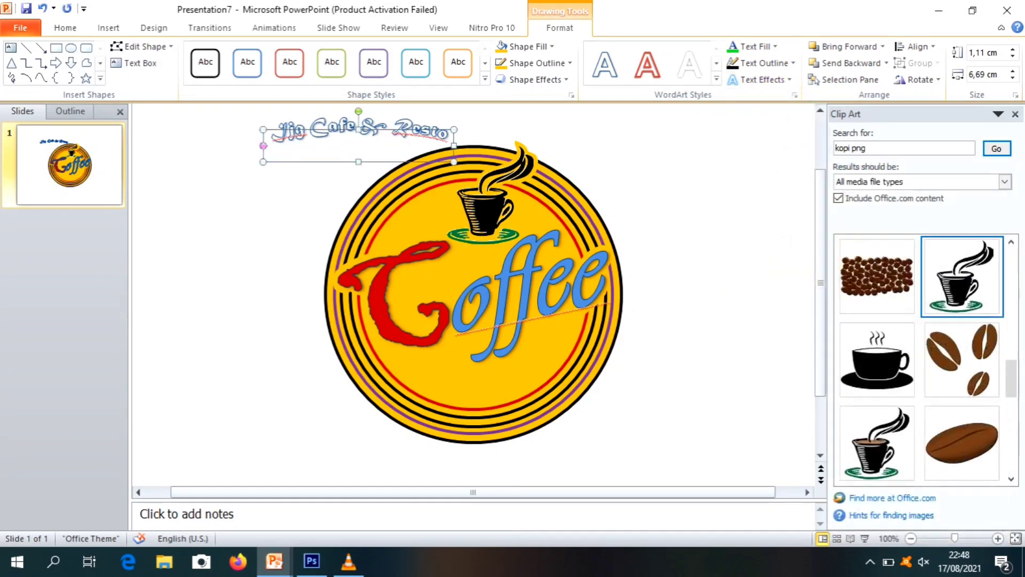
Fit the arched text's box around the badge circle, about 10.36 cm high and 10.4 cm wide
{"action": "left_click_drag", "start_coordinate": [406, 162], "coordinate": [511, 181]}
{"action": "left_click_drag", "start_coordinate": [457, 164], "coordinate": [464, 442]}
{"action": "left_click_drag", "start_coordinate": [559, 295], "coordinate": [622, 295]}
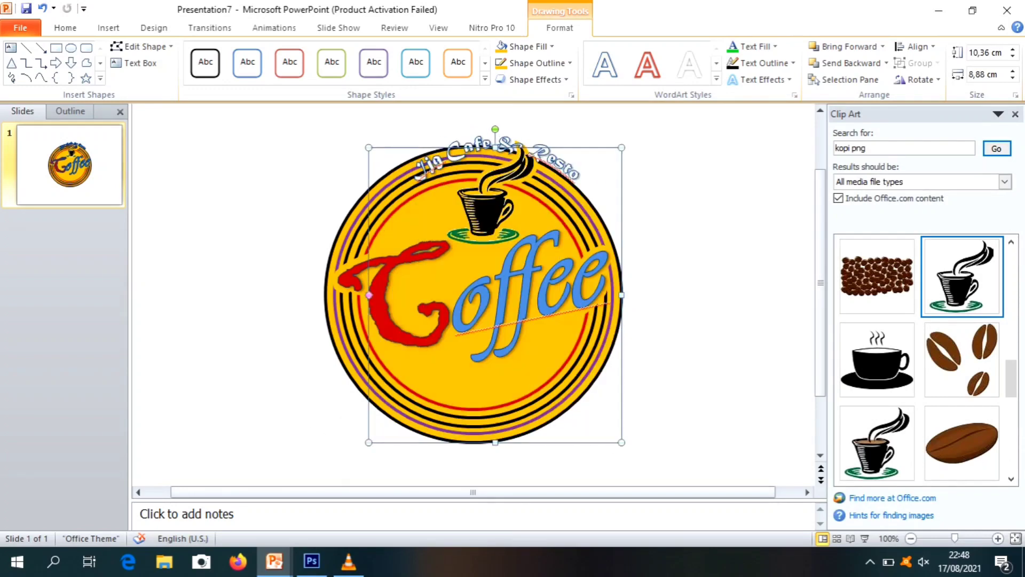
{"action": "left_click_drag", "start_coordinate": [369, 295], "coordinate": [326, 295]}
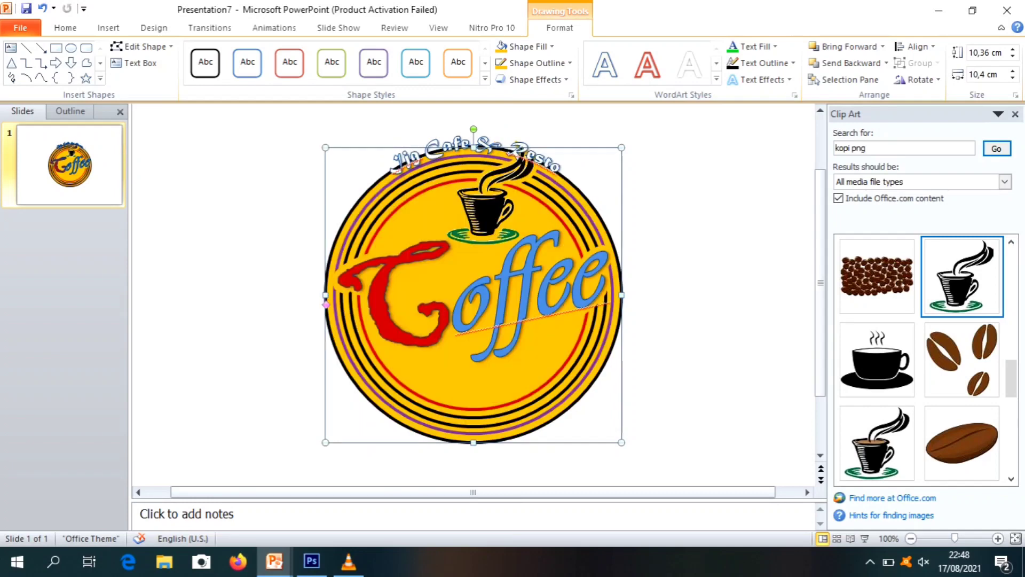
Nudge the arched text down onto the badge's upper rings and left, away from the cup's steam
{"action": "key", "text": "Down"}
{"action": "key", "text": "Down"}
{"action": "key", "text": "Down"}
{"action": "key", "text": "Down"}
{"action": "key", "text": "ctrl+Up"}
{"action": "key", "text": "Up"}
{"action": "key", "text": "Up"}
{"action": "key", "text": "Up"}
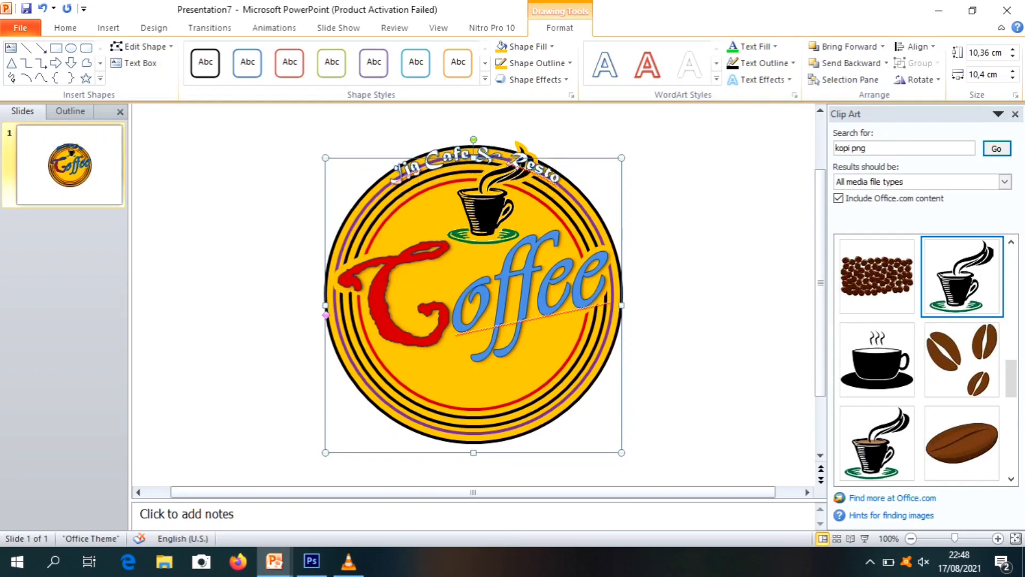
{"action": "key", "text": "Left"}
{"action": "key", "text": "Left"}
{"action": "key", "text": "Left"}
{"action": "key", "text": "Left"}
{"action": "key", "text": "Left"}
{"action": "key", "text": "Left"}
{"action": "key", "text": "Left"}
{"action": "key", "text": "Left"}
{"action": "key", "text": "Left"}
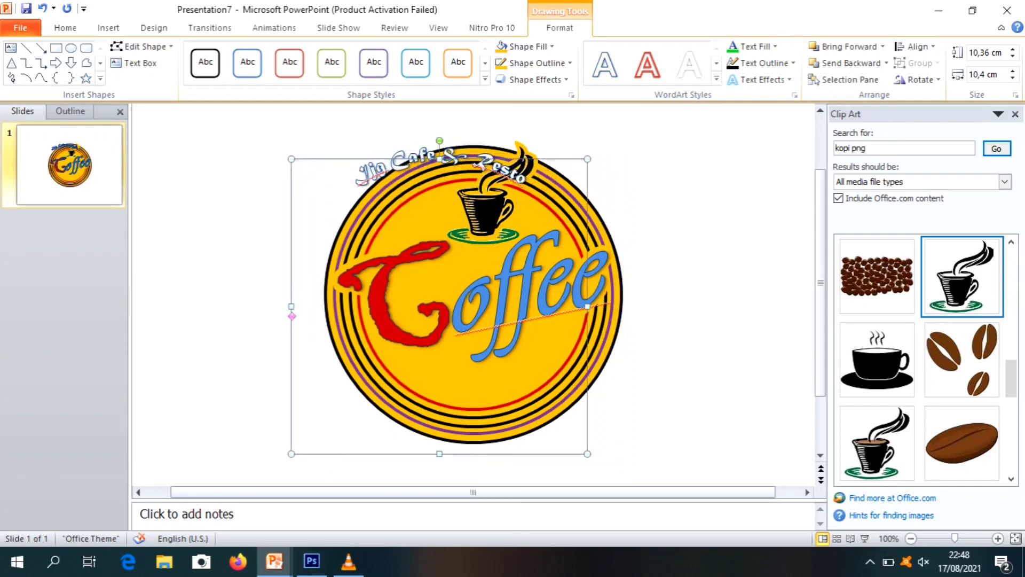
Rotate the arched text anticlockwise to follow the badge's upper-left curve and nudge it down and left
{"action": "left_click_drag", "start_coordinate": [439, 140], "coordinate": [401, 146]}
{"action": "key", "text": "ctrl+z"}
{"action": "key", "text": "ctrl+Down"}
{"action": "key", "text": "ctrl+Down"}
{"action": "key", "text": "ctrl+Down"}
{"action": "key", "text": "ctrl+Down"}
{"action": "key", "text": "ctrl+Down"}
{"action": "key", "text": "ctrl+Down"}
{"action": "key", "text": "ctrl+Down"}
{"action": "key", "text": "ctrl+Down"}
{"action": "key", "text": "ctrl+Down"}
{"action": "key", "text": "ctrl+Down"}
{"action": "key", "text": "ctrl+Down"}
{"action": "key", "text": "ctrl+Down"}
{"action": "key", "text": "ctrl+Left"}
{"action": "key", "text": "ctrl+Left"}
{"action": "key", "text": "ctrl+Left"}
{"action": "key", "text": "ctrl+Left"}
{"action": "key", "text": "ctrl+Left"}
{"action": "key", "text": "ctrl+Left"}
{"action": "key", "text": "ctrl+Left"}
{"action": "key", "text": "ctrl+Left"}
{"action": "key", "text": "ctrl+Left"}
{"action": "key", "text": "ctrl+Left"}
{"action": "key", "text": "ctrl+Left"}
{"action": "key", "text": "Left"}
{"action": "key", "text": "Left"}
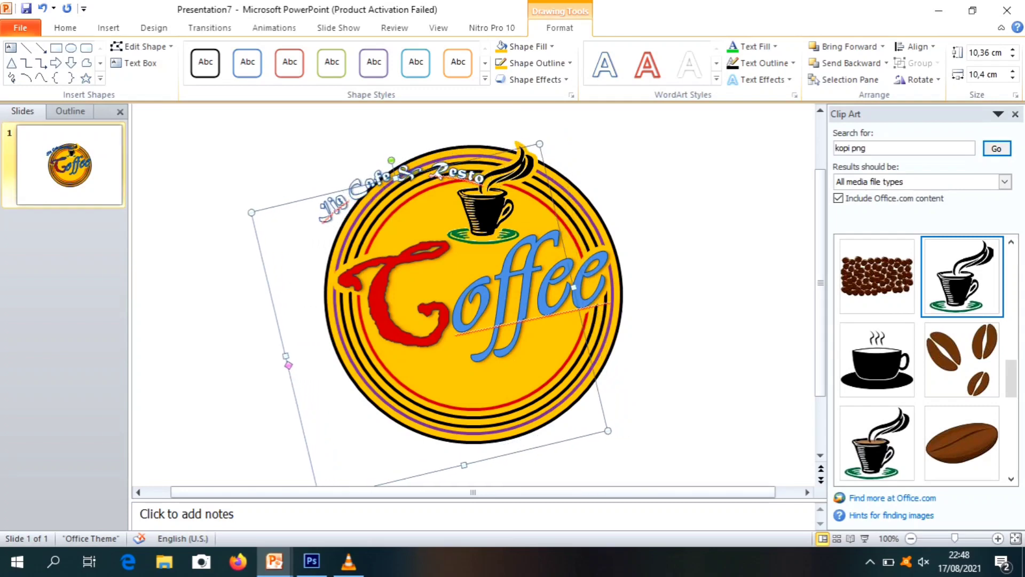
Rotate the arched text slightly further anticlockwise and nudge it right, back onto the badge's rings
{"action": "left_click_drag", "start_coordinate": [392, 160], "coordinate": [380, 164]}
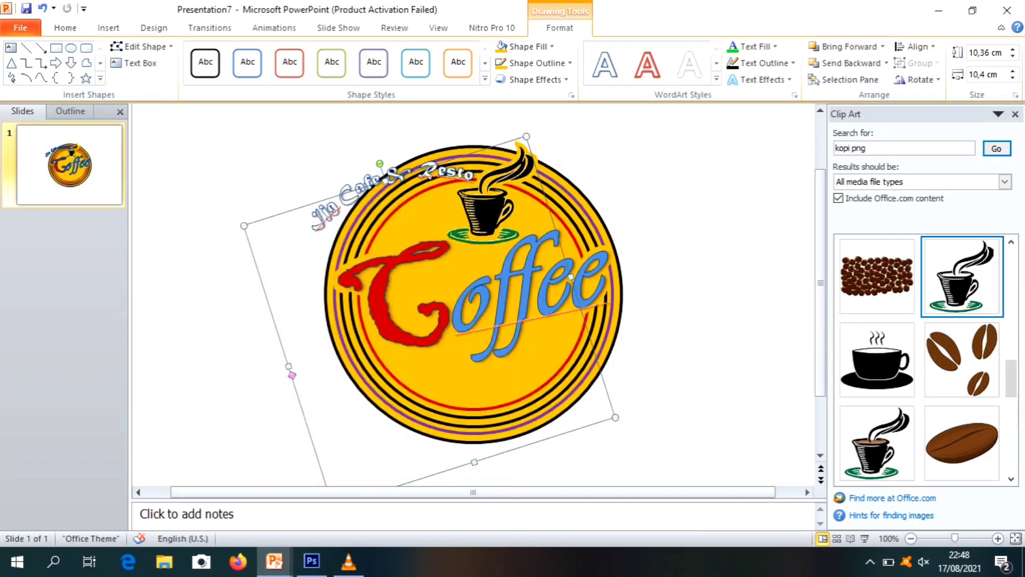
{"action": "key", "text": "Right"}
{"action": "key", "text": "Right"}
{"action": "key", "text": "Right"}
{"action": "key", "text": "Right"}
{"action": "key", "text": "Right"}
{"action": "key", "text": "Right"}
{"action": "key", "text": "Right"}
{"action": "key", "text": "Right"}
{"action": "key", "text": "Right"}
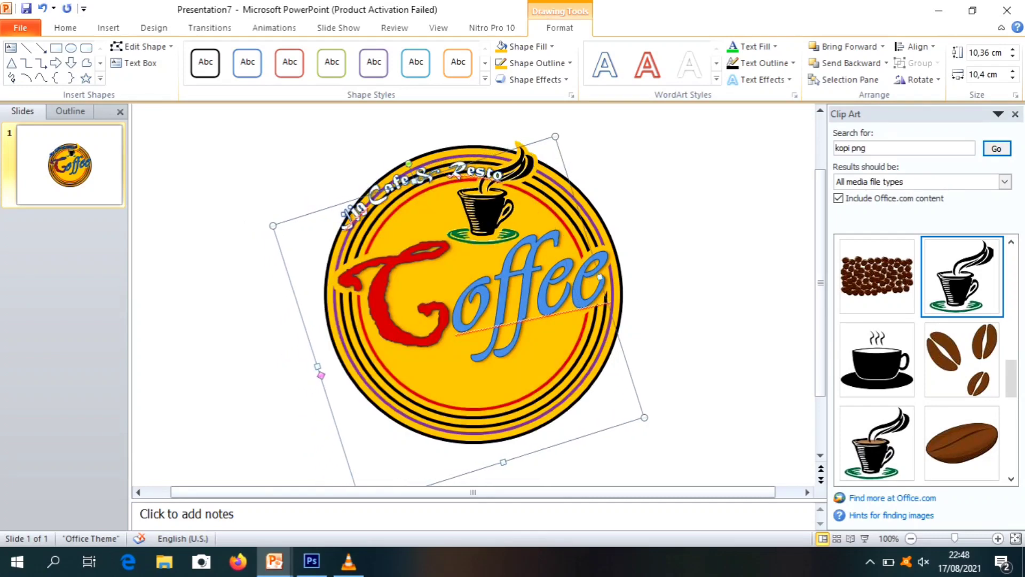
Tilt the arched text a little more anticlockwise and nudge it right and up along the rings
{"action": "left_click_drag", "start_coordinate": [408, 162], "coordinate": [394, 168]}
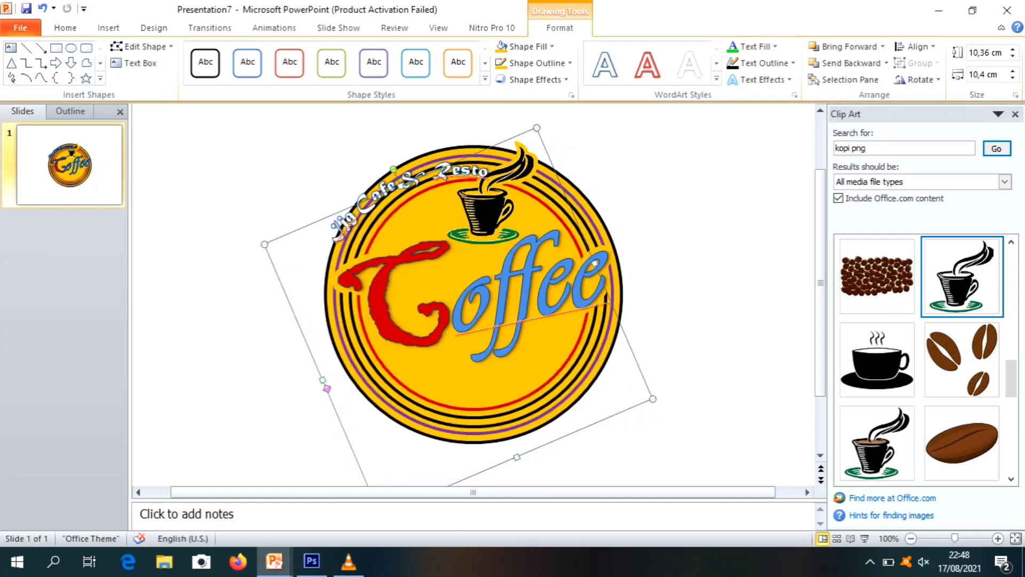
{"action": "key", "text": "Right"}
{"action": "key", "text": "Right"}
{"action": "key", "text": "Up"}
{"action": "key", "text": "Up"}
{"action": "key", "text": "ctrl+Down"}
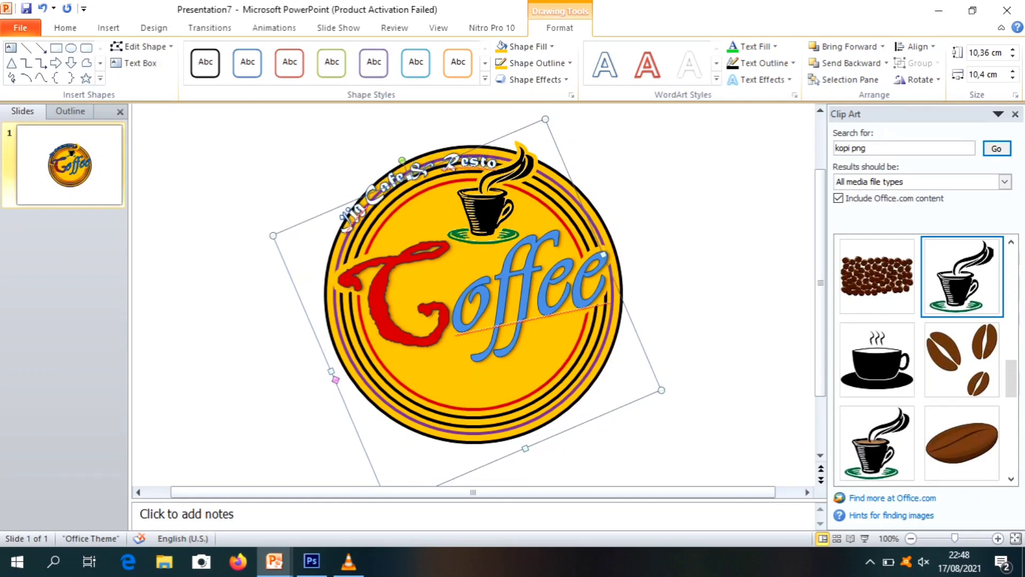
Narrow the arched text's box to about 9.62 cm wide and nudge the text slightly down within the rings
{"action": "left_click_drag", "start_coordinate": [331, 371], "coordinate": [352, 363]}
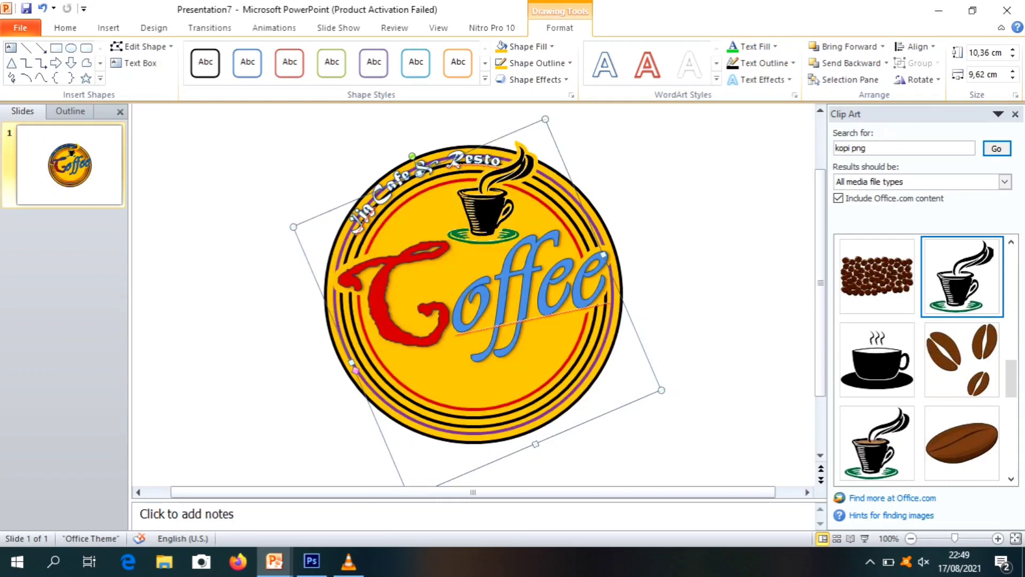
{"action": "key", "text": "ctrl+z"}
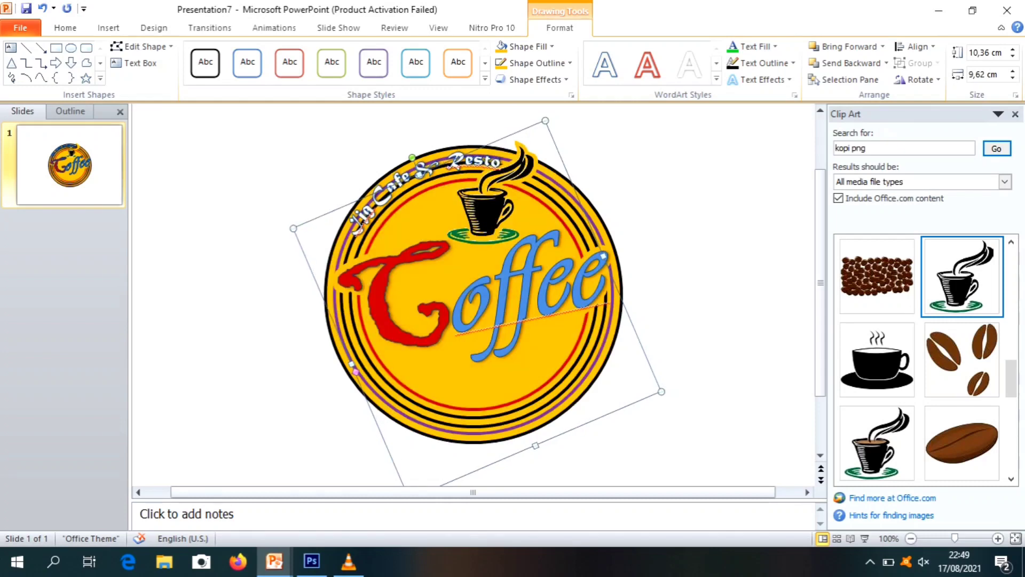
{"action": "key", "text": "ctrl+Down"}
{"action": "key", "text": "ctrl+Down"}
{"action": "key", "text": "ctrl+Down"}
{"action": "key", "text": "ctrl+Down"}
{"action": "key", "text": "ctrl+Down"}
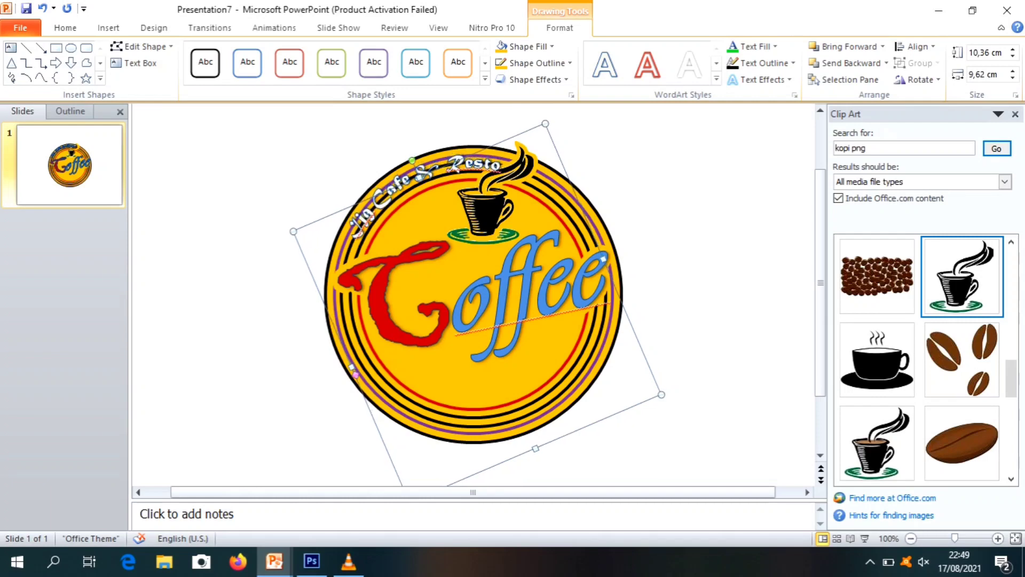
{"action": "key", "text": "ctrl+Down"}
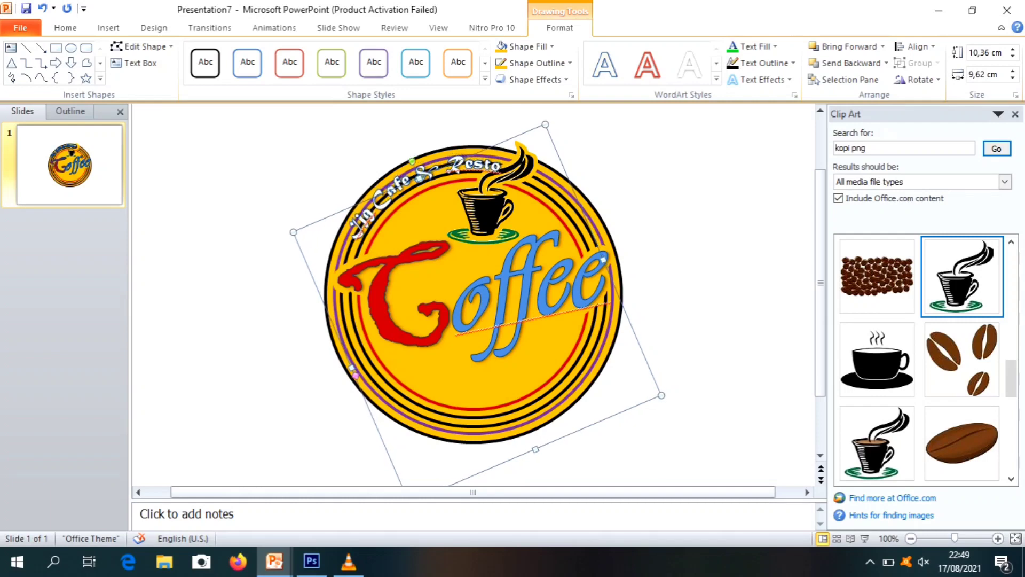
Turn the arched text slightly more anticlockwise, nudge it up to sit between the rings, and deselect it
{"action": "key", "text": "ctrl+y"}
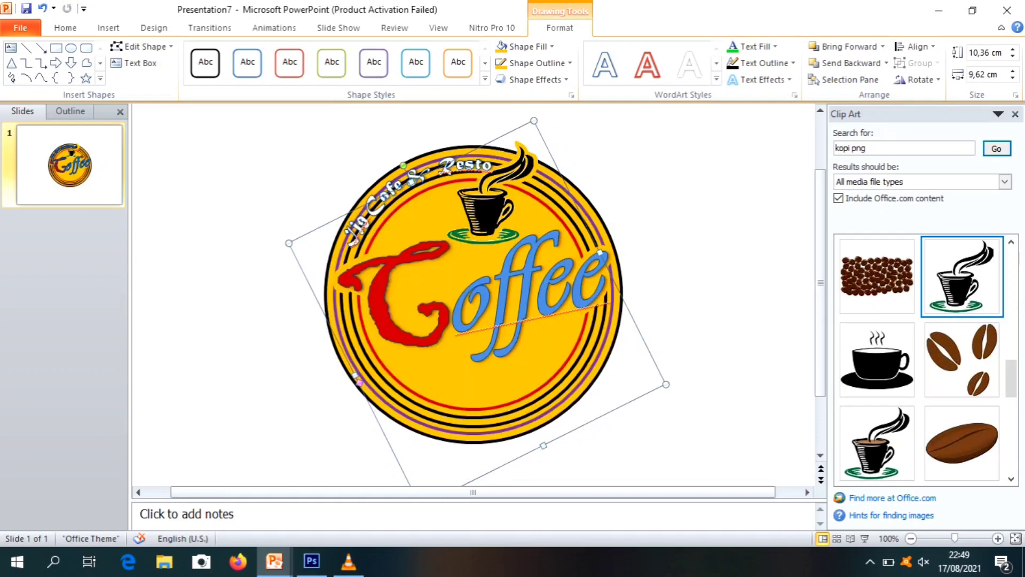
{"action": "key", "text": "ctrl+z"}
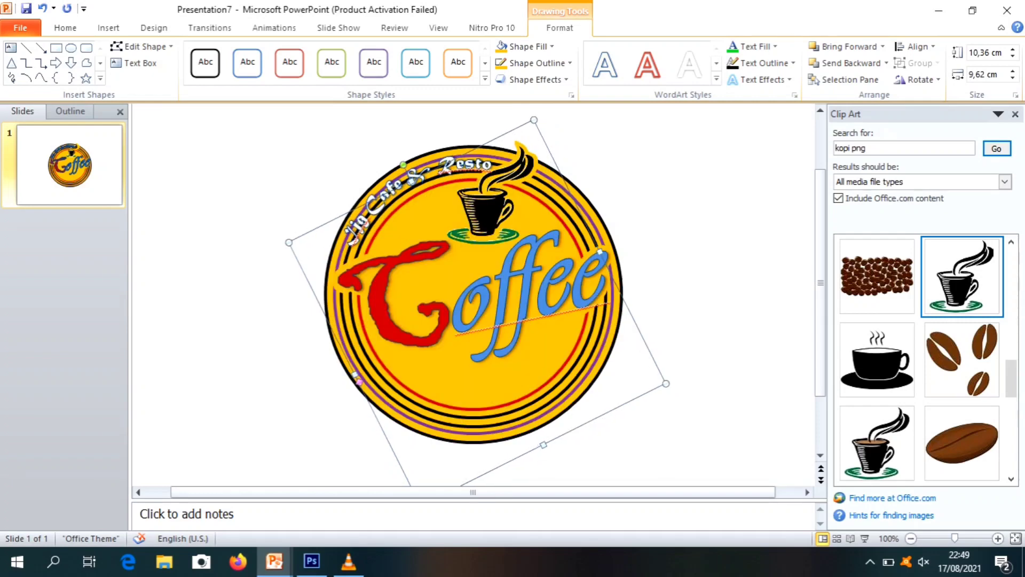
{"action": "key", "text": "Escape"}
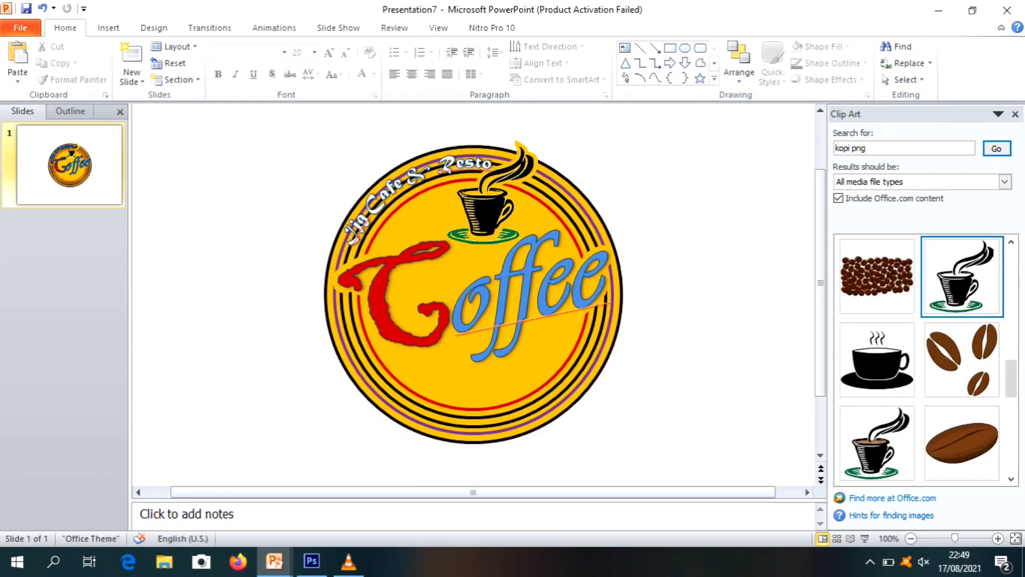
{"action": "left_click", "coordinate": [400, 179]}
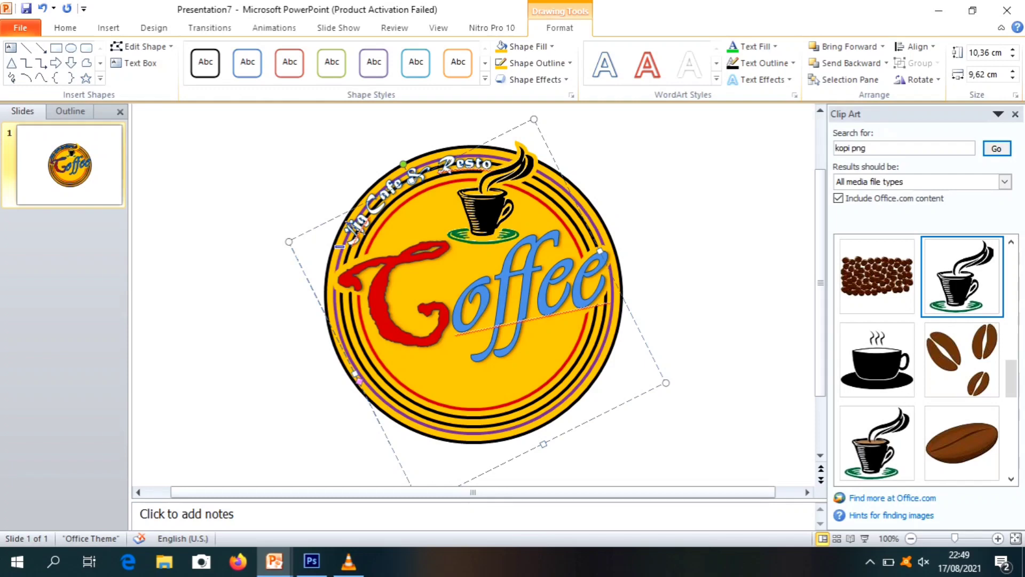
{"action": "key", "text": "Escape"}
{"action": "key", "text": "Escape"}
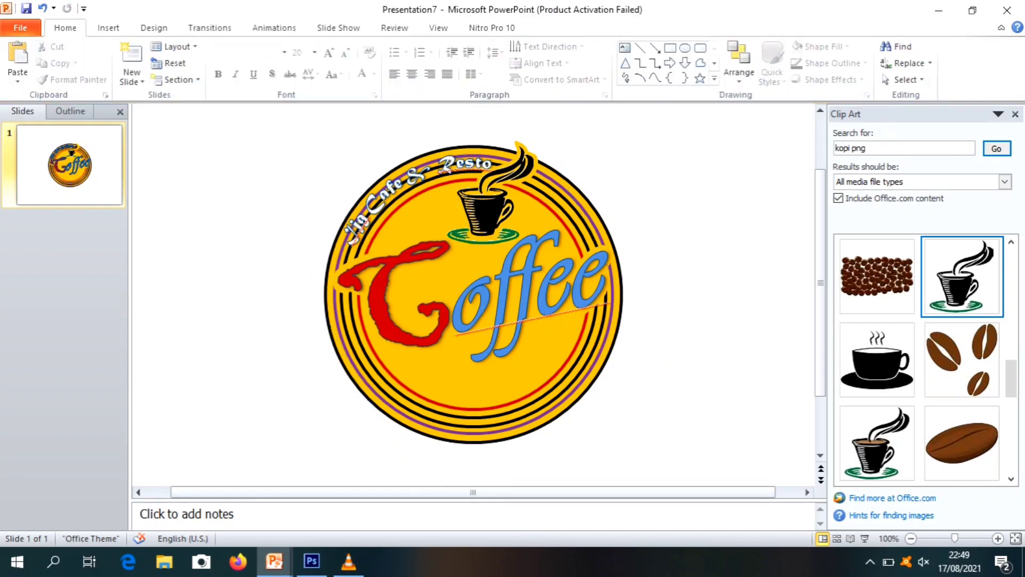
{"action": "left_click", "coordinate": [108, 28]}
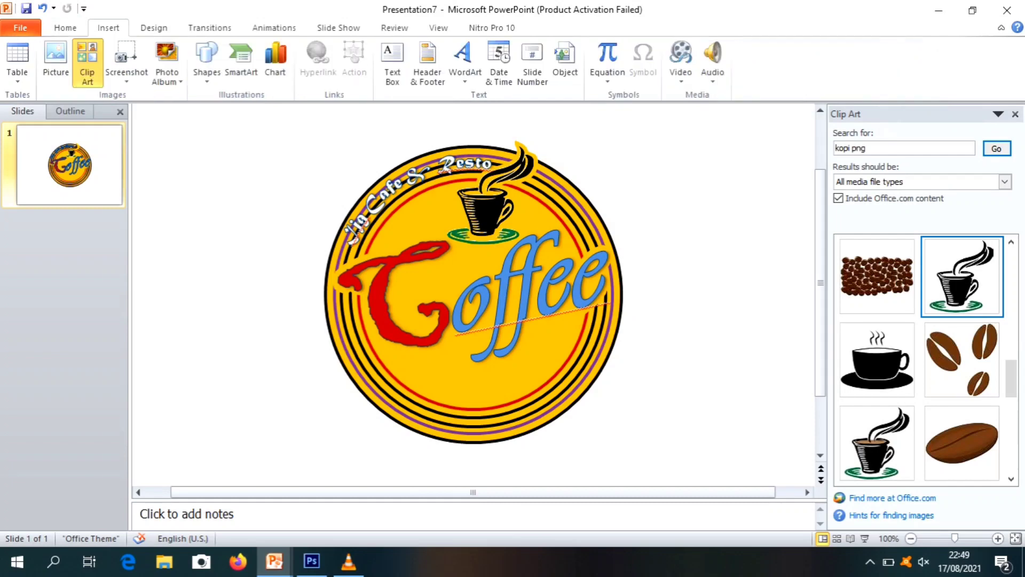
{"action": "left_click", "coordinate": [207, 61]}
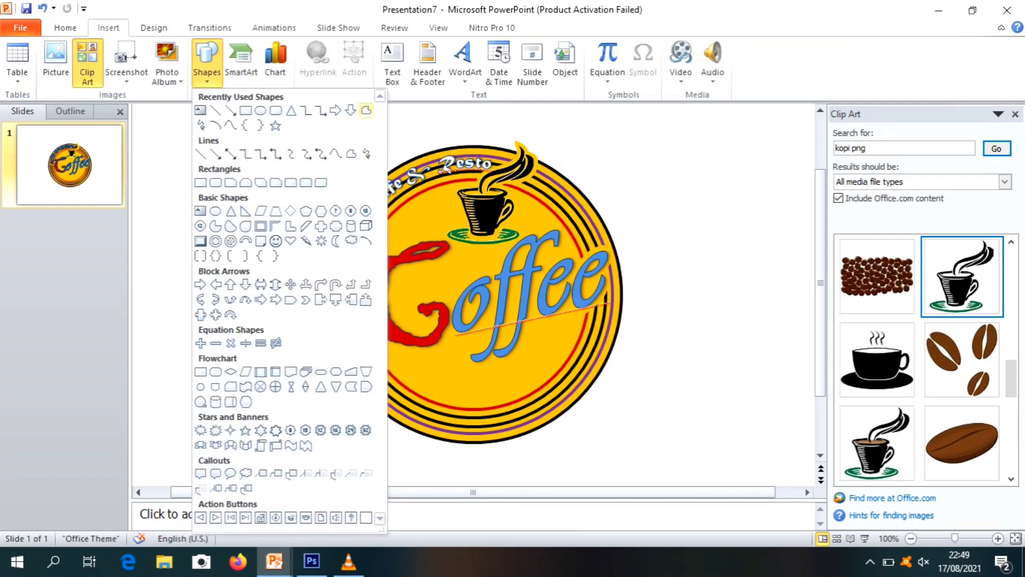
{"action": "left_click", "coordinate": [366, 110]}
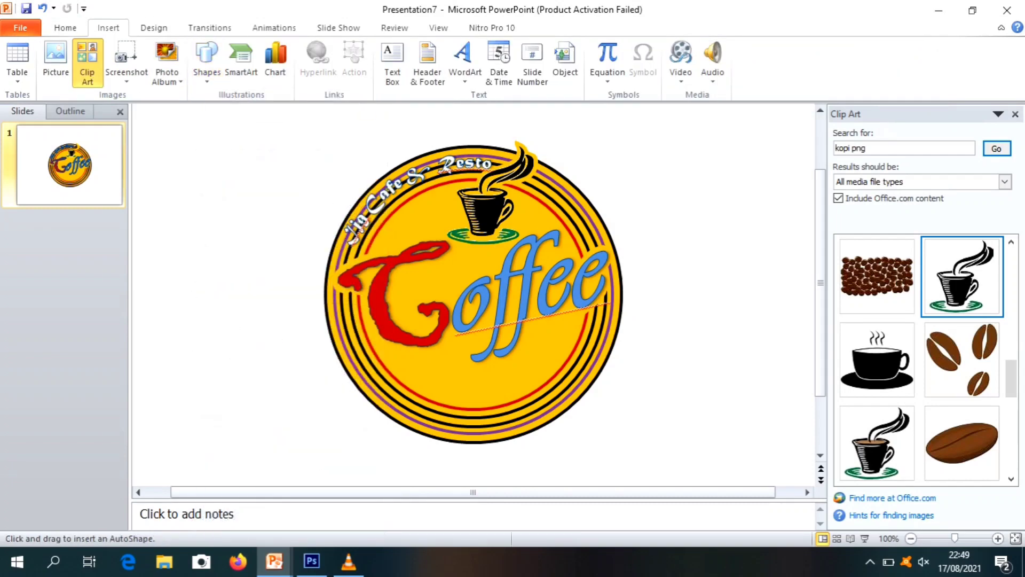
{"action": "scroll", "coordinate": [473, 294], "scroll_direction": "up", "scroll_amount": 2}
{"action": "scroll", "coordinate": [473, 295], "scroll_direction": "up", "scroll_amount": 2}
{"action": "scroll", "coordinate": [474, 294], "scroll_direction": "up", "scroll_amount": 3}
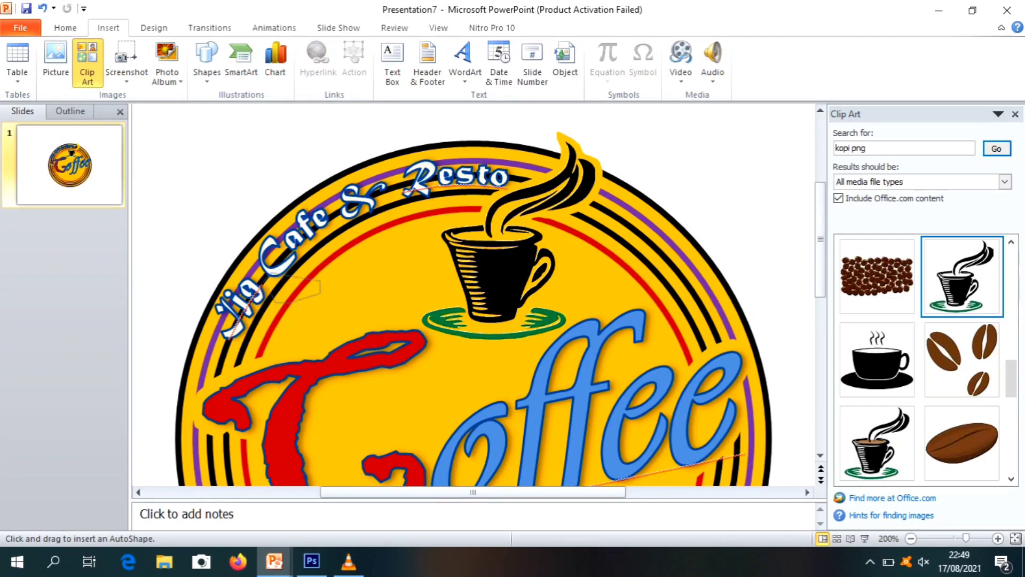
{"action": "left_click", "coordinate": [266, 280]}
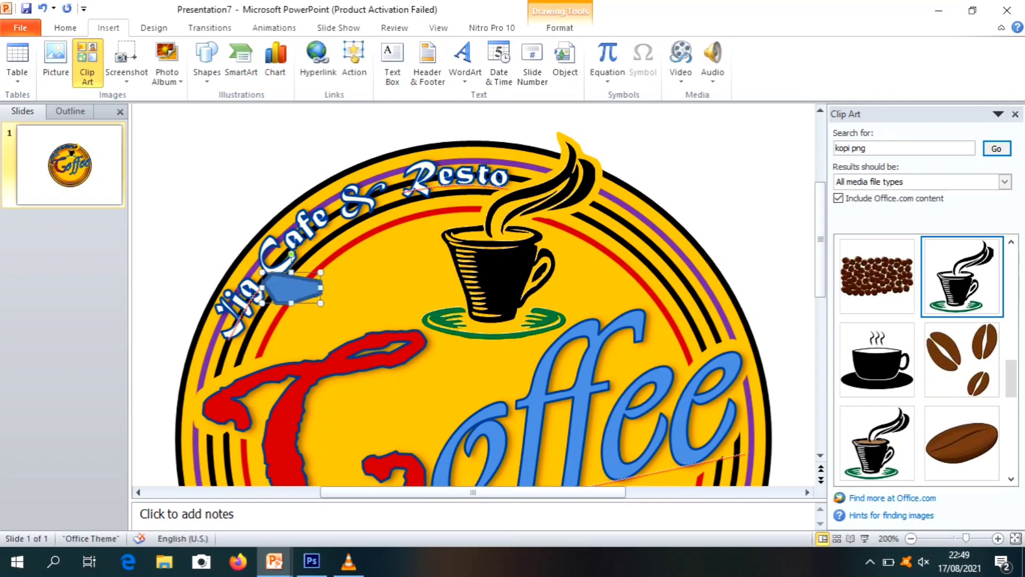
{"action": "key", "text": "ctrl+d"}
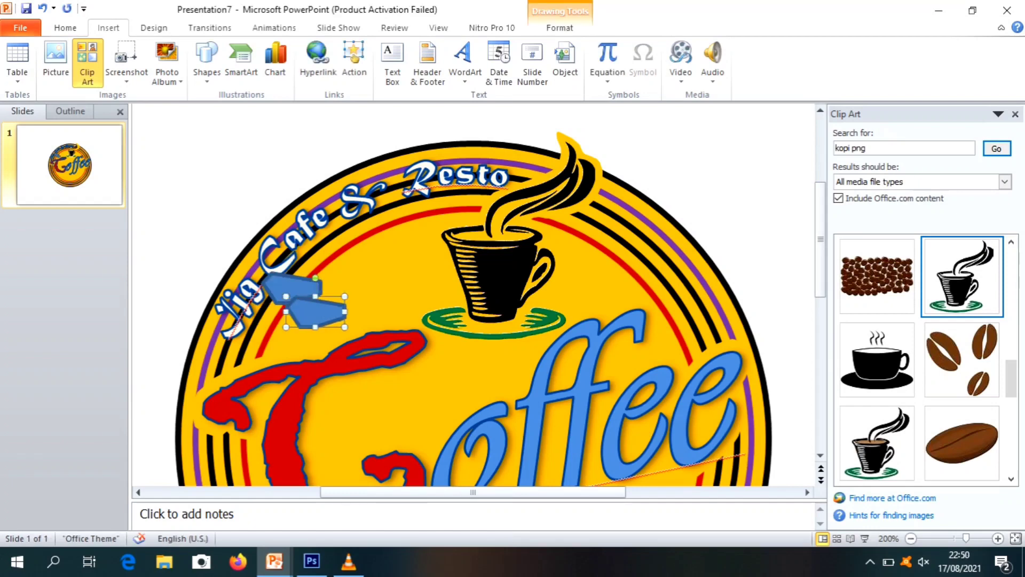
{"action": "key", "text": "Delete"}
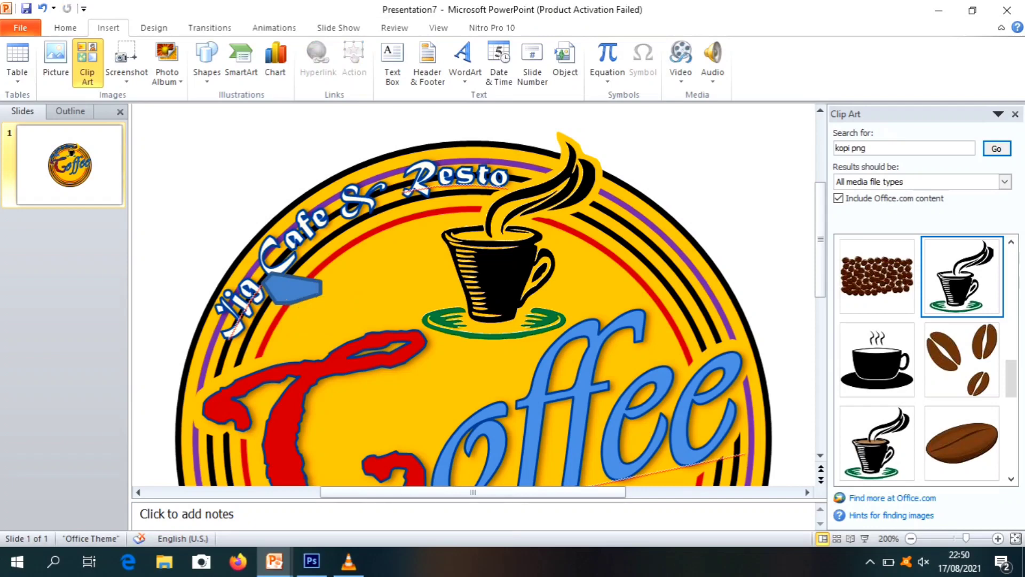
{"action": "left_click", "coordinate": [292, 289]}
{"action": "key", "text": "Delete"}
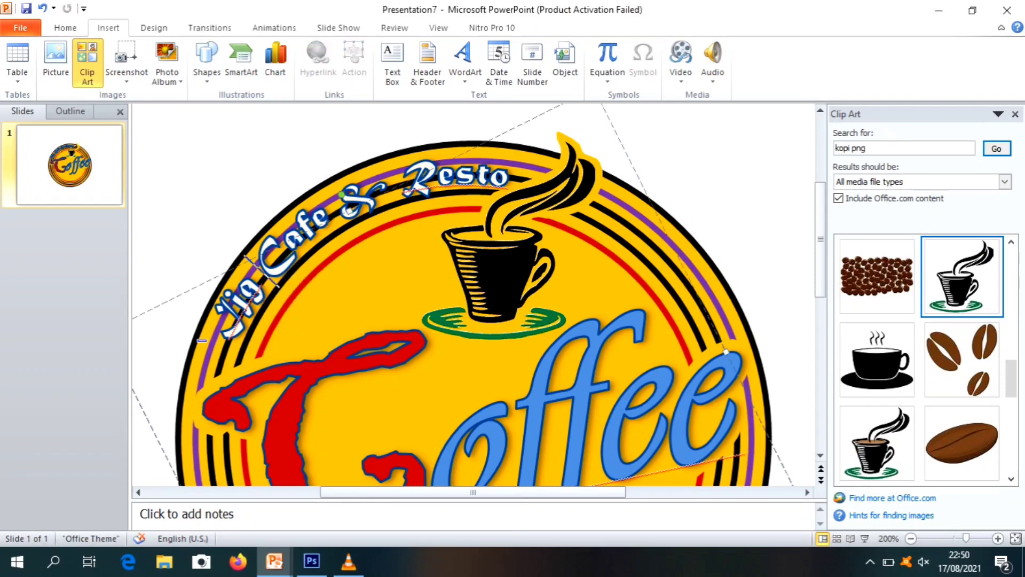
{"action": "key", "text": "ctrl+z"}
Nudge the arched text slightly down within the rings and deselect it
{"action": "left_click", "coordinate": [509, 179]}
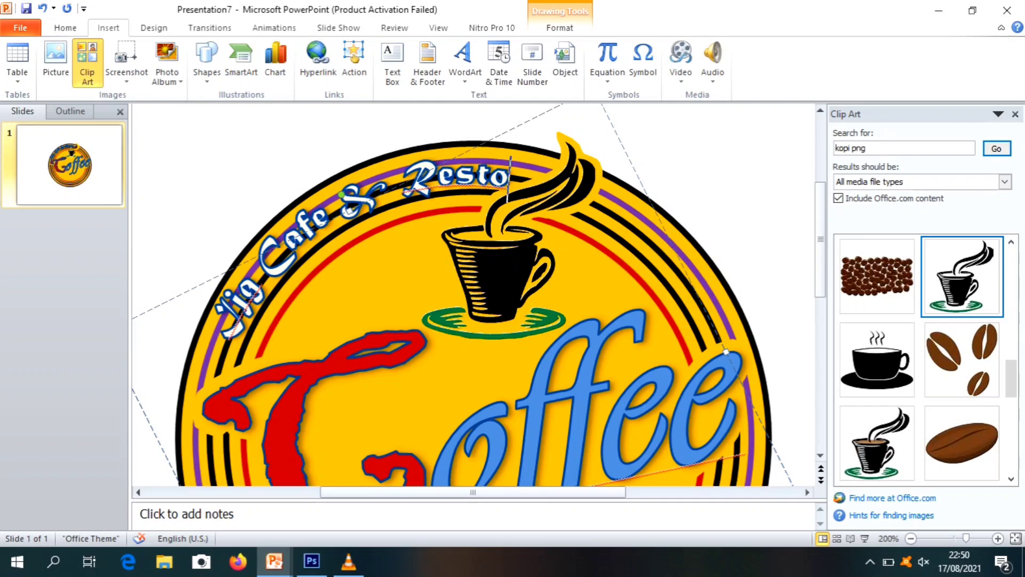
{"action": "key", "text": "Escape"}
{"action": "key", "text": "ctrl+Down"}
{"action": "key", "text": "ctrl+Down"}
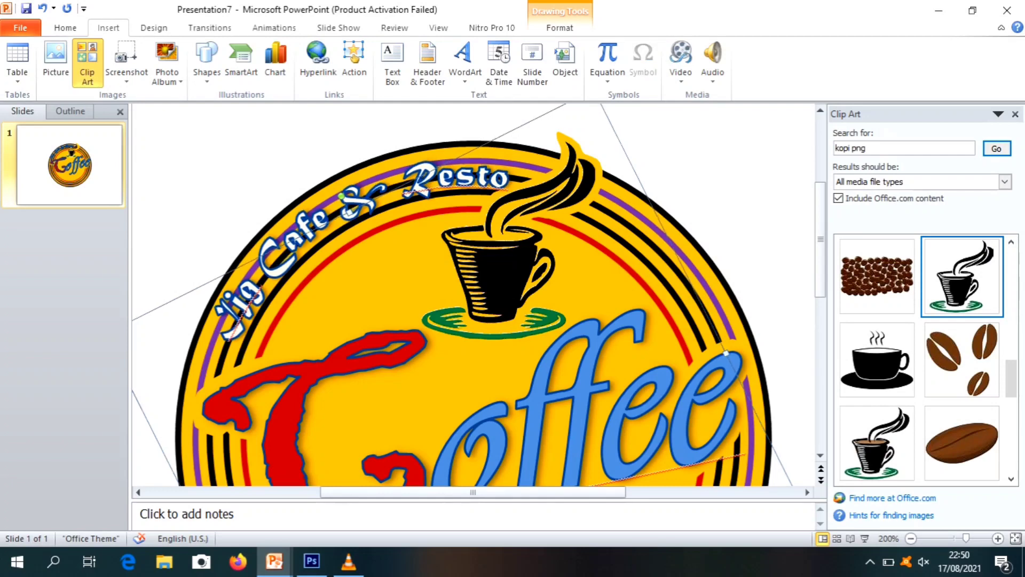
{"action": "key", "text": "Escape"}
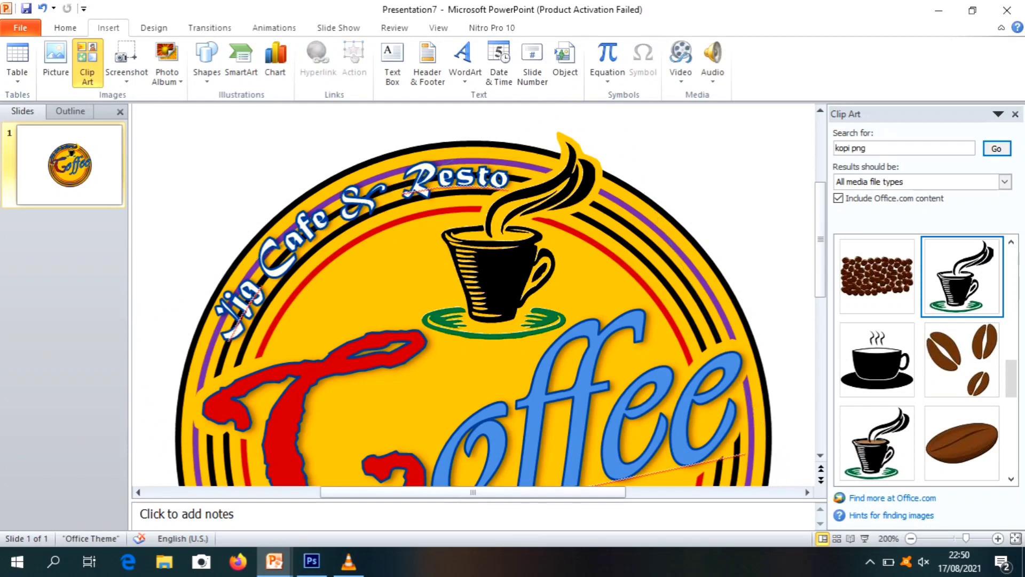
Draw a closed freeform patch about 5.38 cm wide and 3.49 cm high, following the arched text and covering the rings there
{"action": "left_click", "coordinate": [206, 59]}
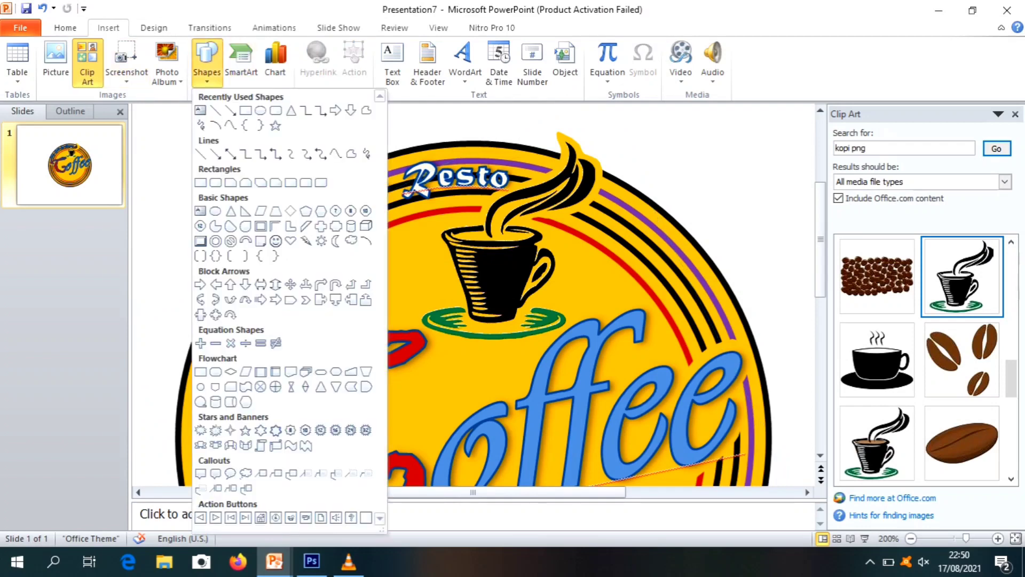
{"action": "left_click", "coordinate": [367, 111]}
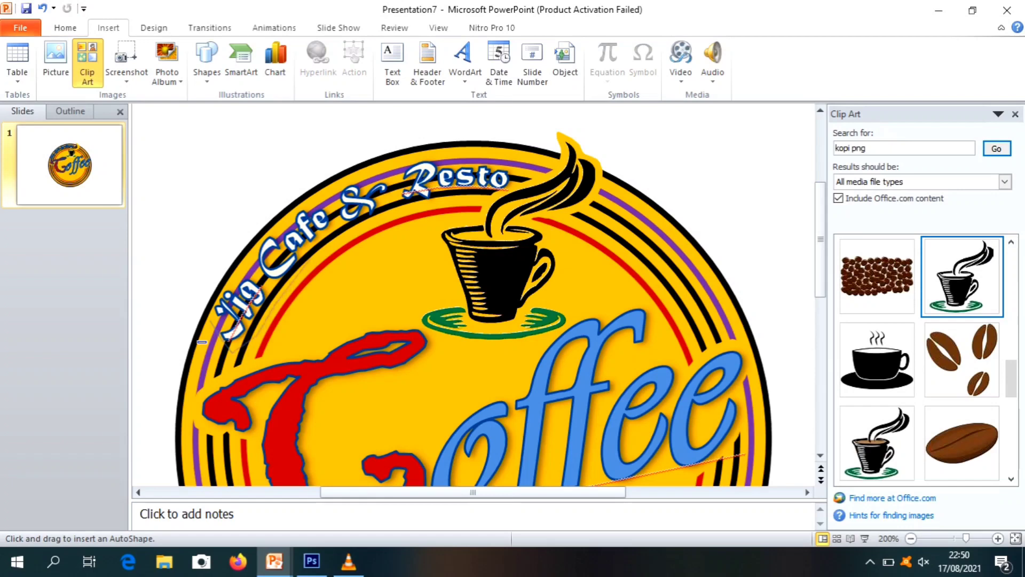
{"action": "left_click", "coordinate": [313, 258]}
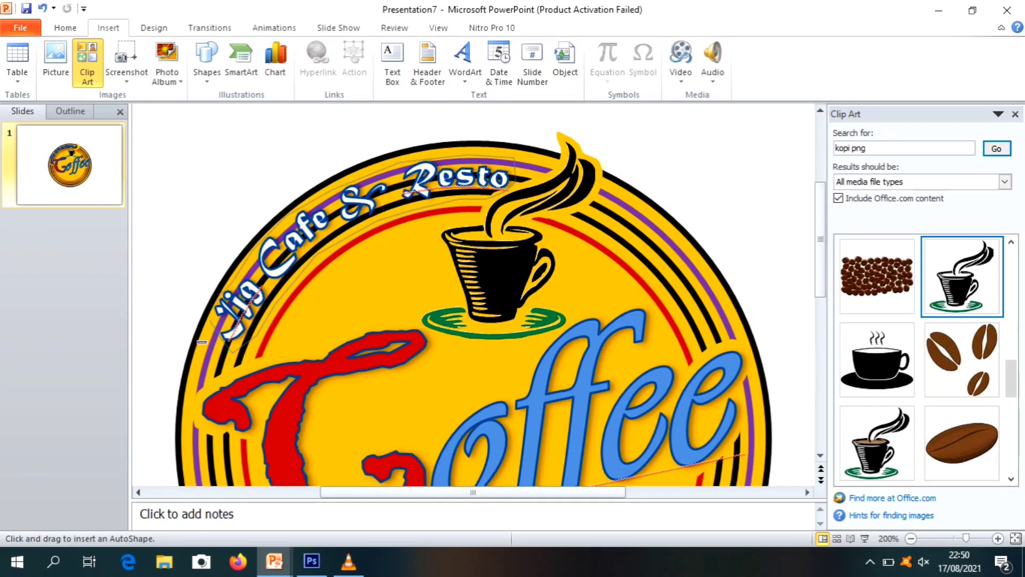
{"action": "left_click", "coordinate": [202, 342]}
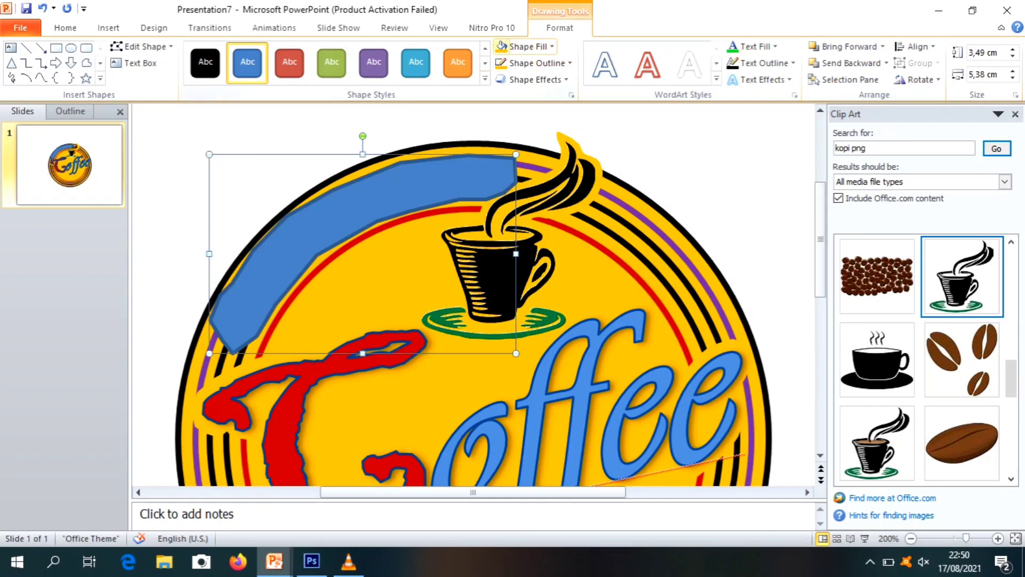
Fill the curved patch with the badge's orange, hide its blue outline, and send it behind the arched text
{"action": "left_click", "coordinate": [523, 46]}
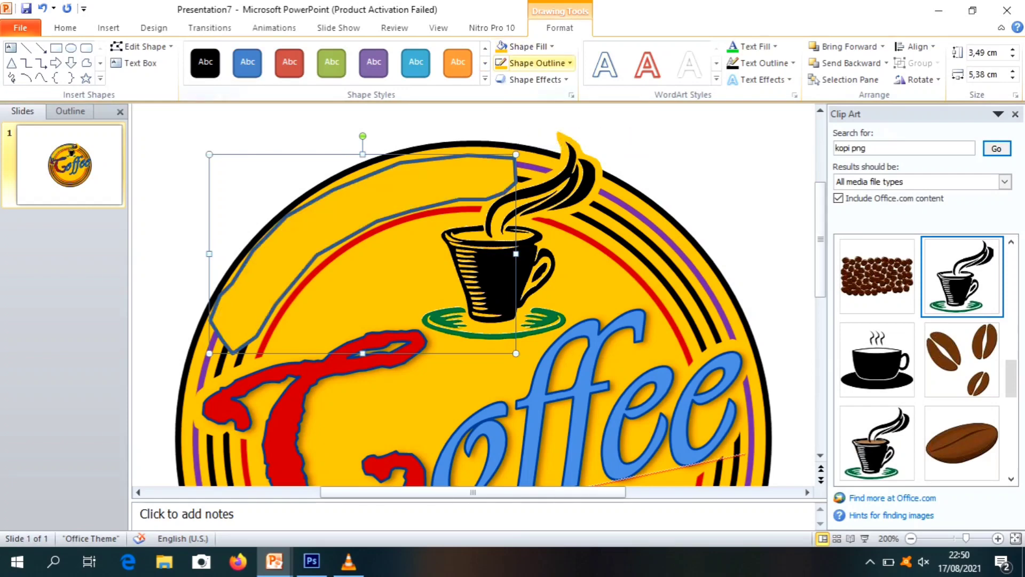
{"action": "left_click", "coordinate": [528, 62]}
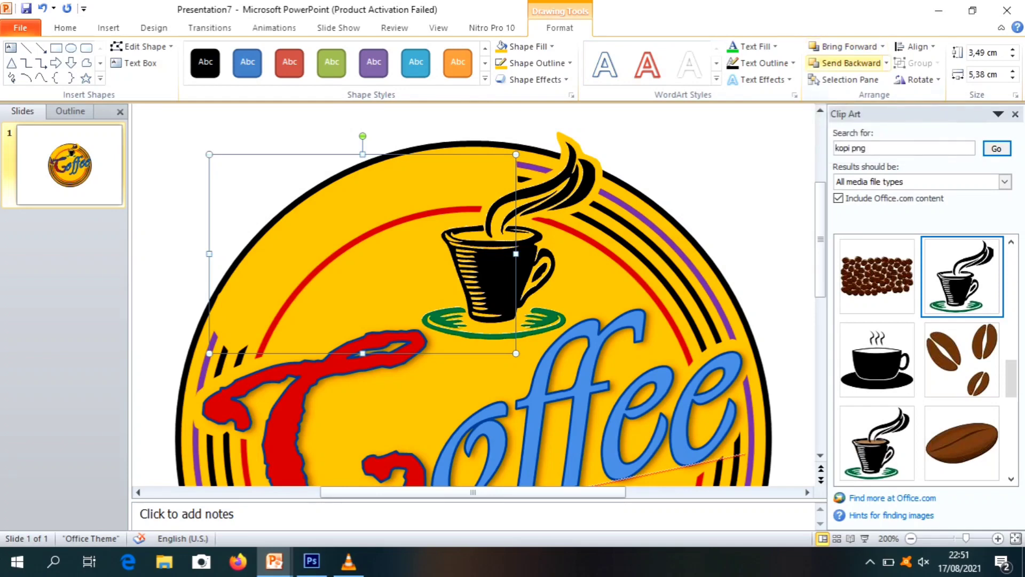
{"action": "left_click", "coordinate": [846, 63]}
{"action": "left_click", "coordinate": [753, 139]}
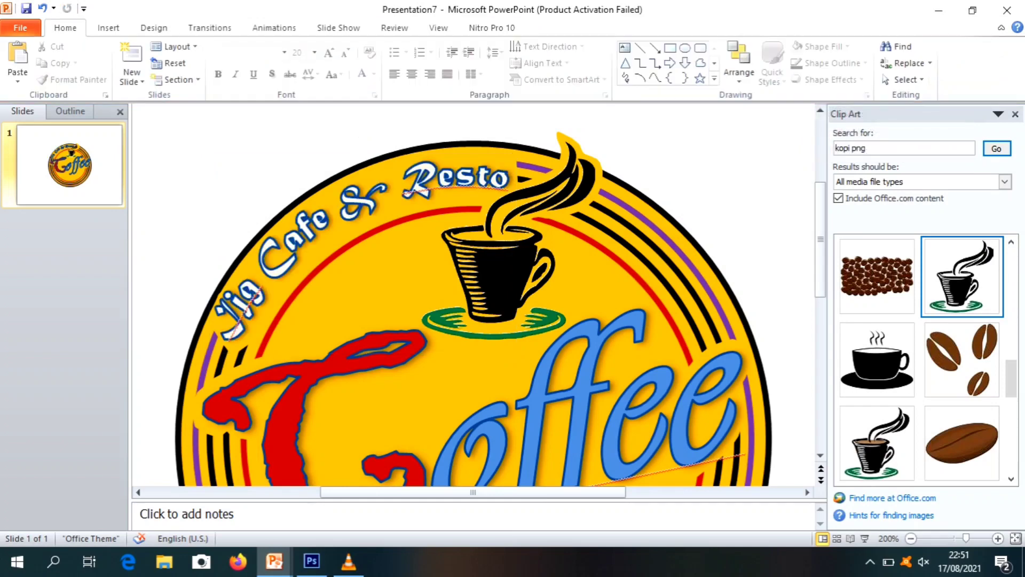
Recolour the entire arched "Ijg Cafe & Resto" text light aqua green using the extended standard colours, and deselect it
{"action": "left_click", "coordinate": [436, 179]}
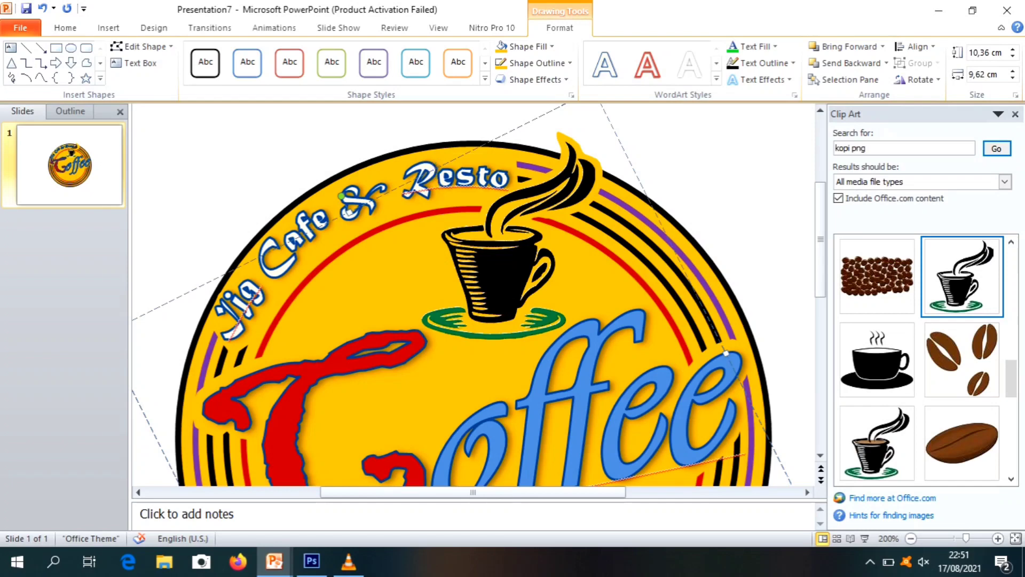
{"action": "key", "text": "ctrl+a"}
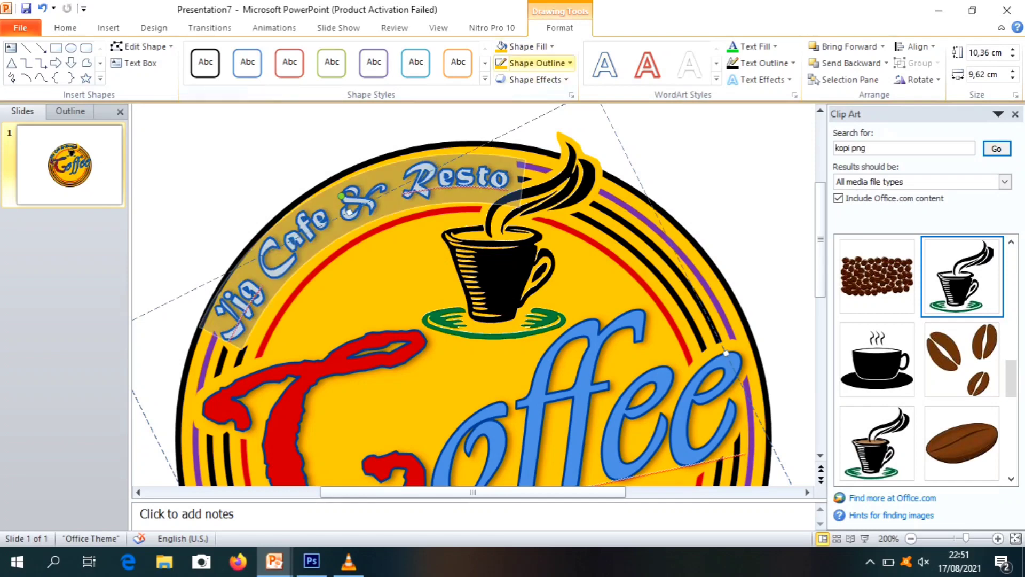
{"action": "left_click", "coordinate": [534, 63]}
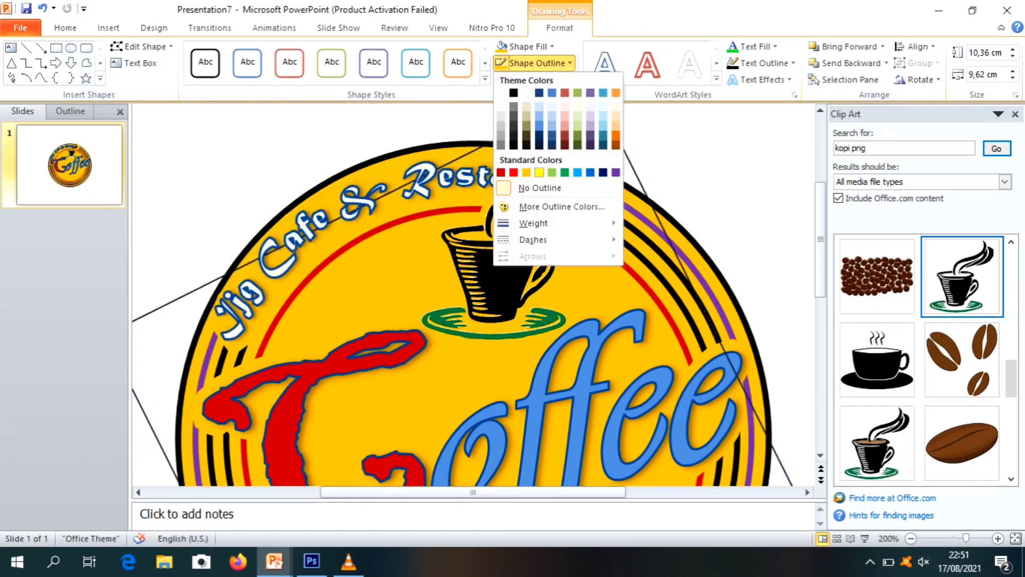
{"action": "key", "text": "Escape"}
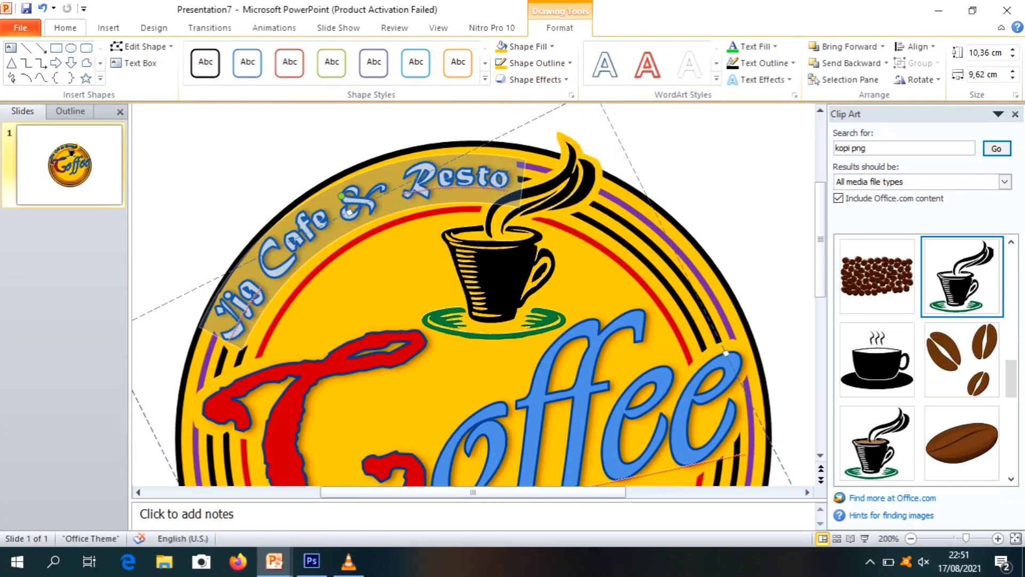
{"action": "left_click", "coordinate": [65, 28]}
{"action": "left_click", "coordinate": [374, 74]}
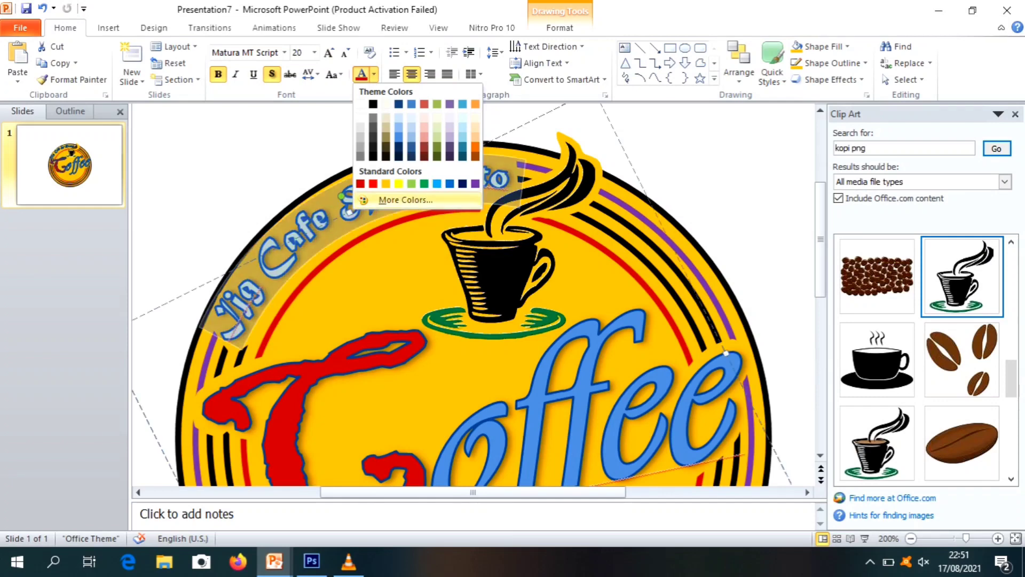
{"action": "left_click", "coordinate": [405, 200]}
{"action": "left_click", "coordinate": [428, 199]}
{"action": "left_click", "coordinate": [445, 208]}
{"action": "mouse_move", "coordinate": [445, 209]}
{"action": "left_mouse_down"}
{"action": "mouse_move", "coordinate": [522, 201]}
{"action": "mouse_move", "coordinate": [522, 241]}
{"action": "mouse_move", "coordinate": [496, 203]}
{"action": "mouse_move", "coordinate": [553, 212]}
{"action": "mouse_move", "coordinate": [553, 253]}
{"action": "mouse_move", "coordinate": [554, 221]}
{"action": "left_mouse_up"}
{"action": "left_click", "coordinate": [419, 165]}
{"action": "left_click", "coordinate": [444, 224]}
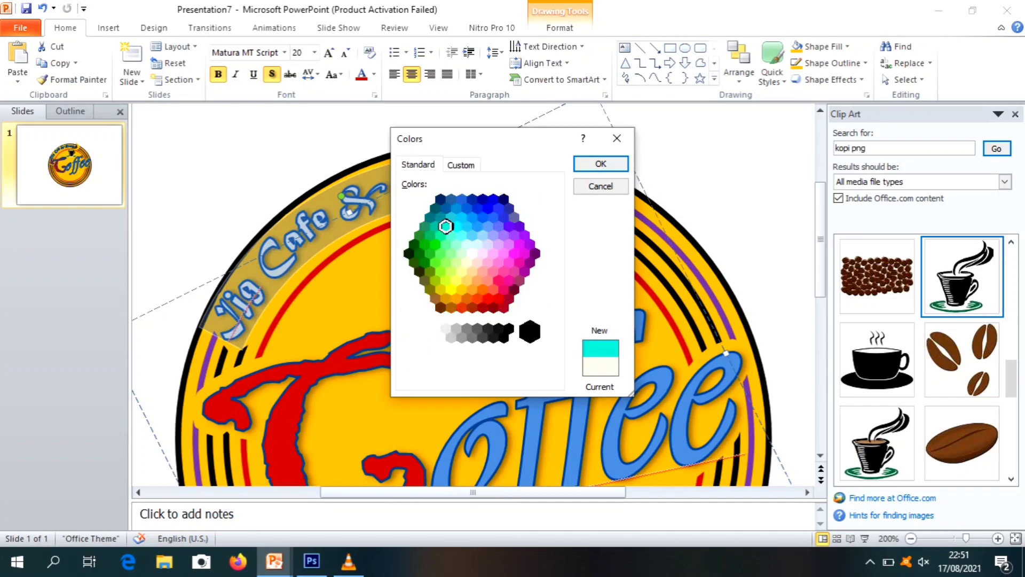
{"action": "left_click", "coordinate": [462, 234]}
{"action": "left_click", "coordinate": [457, 244]}
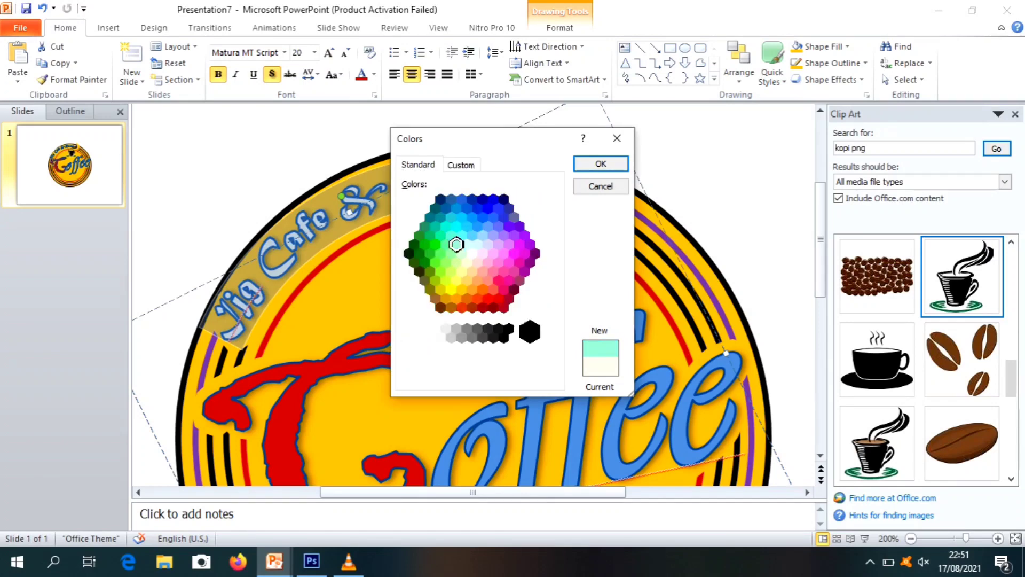
{"action": "left_click", "coordinate": [601, 163]}
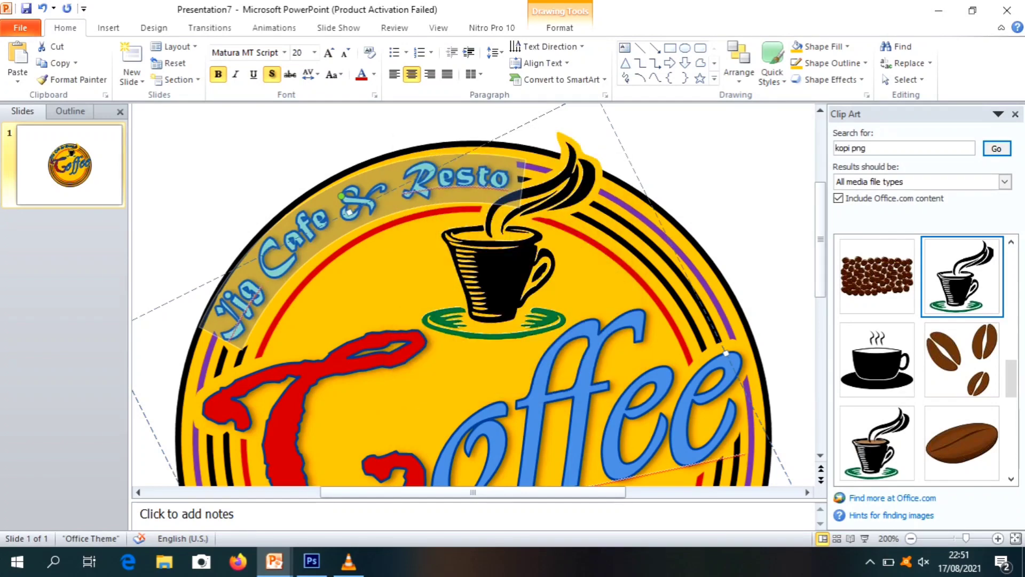
{"action": "key", "text": "Escape"}
{"action": "key", "text": "Escape"}
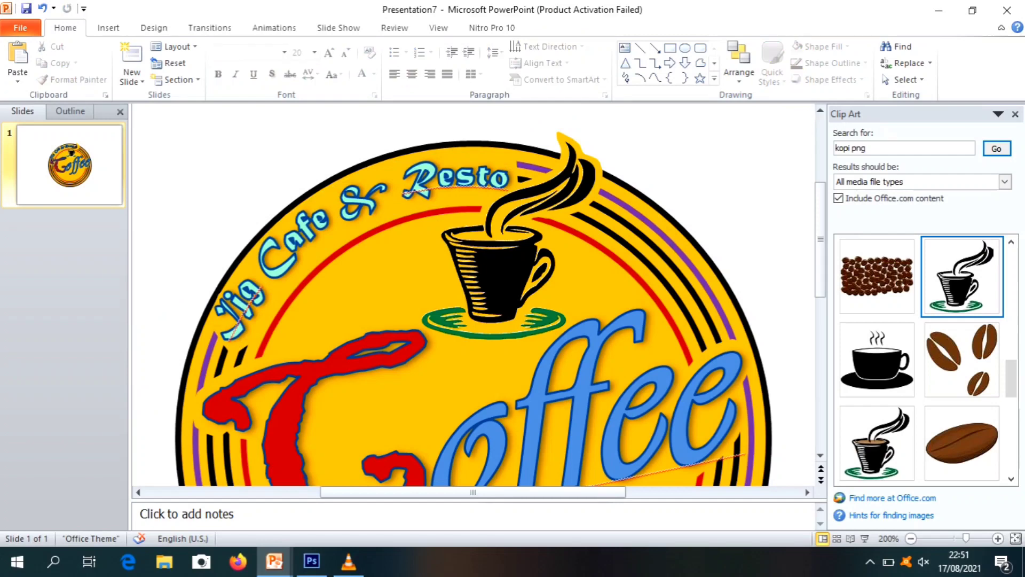
Ignore all spelling flags for the word "Ijg" in the arched text and deselect it
{"action": "scroll", "coordinate": [473, 293], "scroll_direction": "down", "scroll_amount": 10}
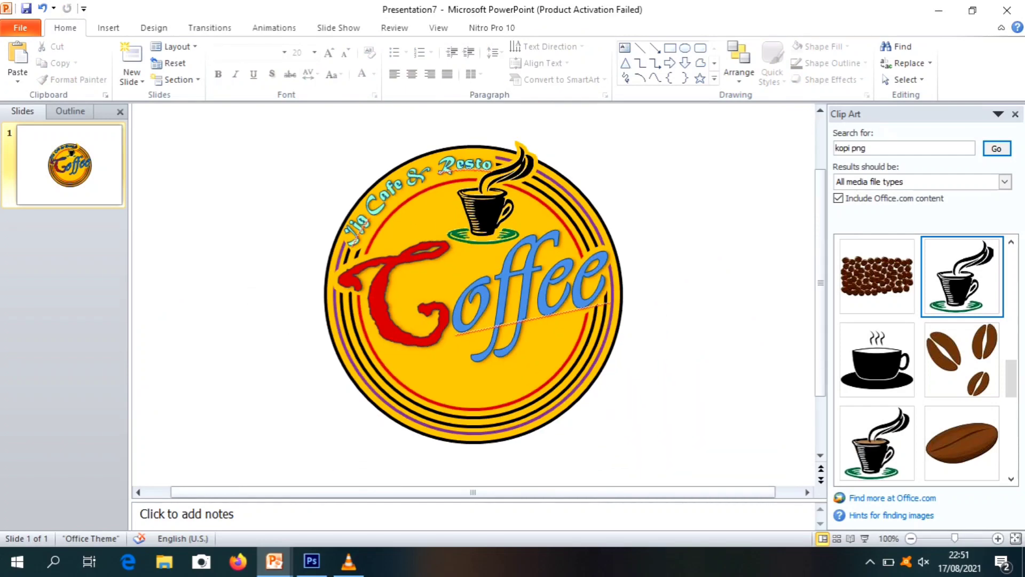
{"action": "scroll", "coordinate": [473, 293], "scroll_direction": "up", "scroll_amount": 5, "text": "ctrl"}
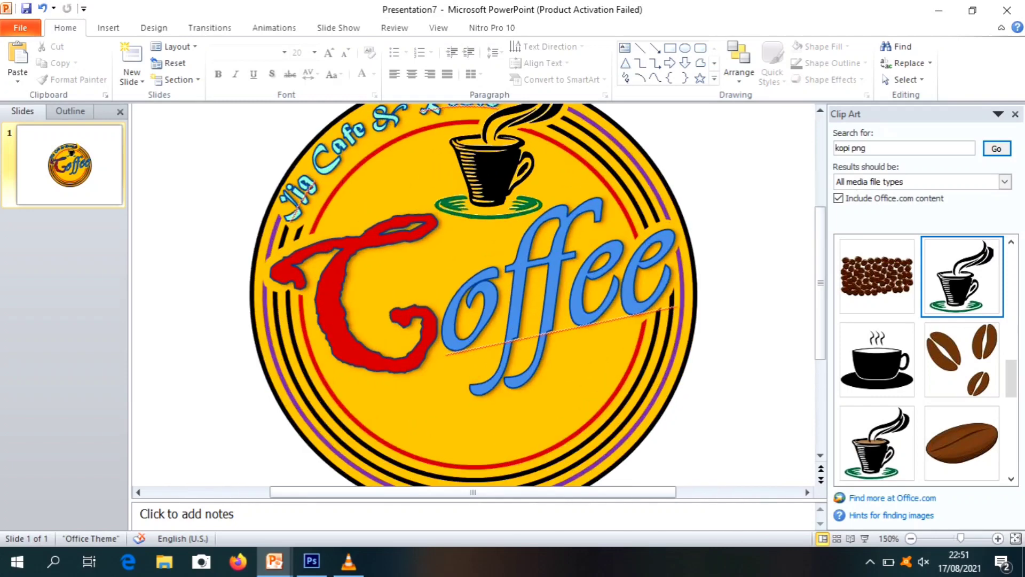
{"action": "scroll", "coordinate": [473, 294], "scroll_direction": "down", "scroll_amount": 3}
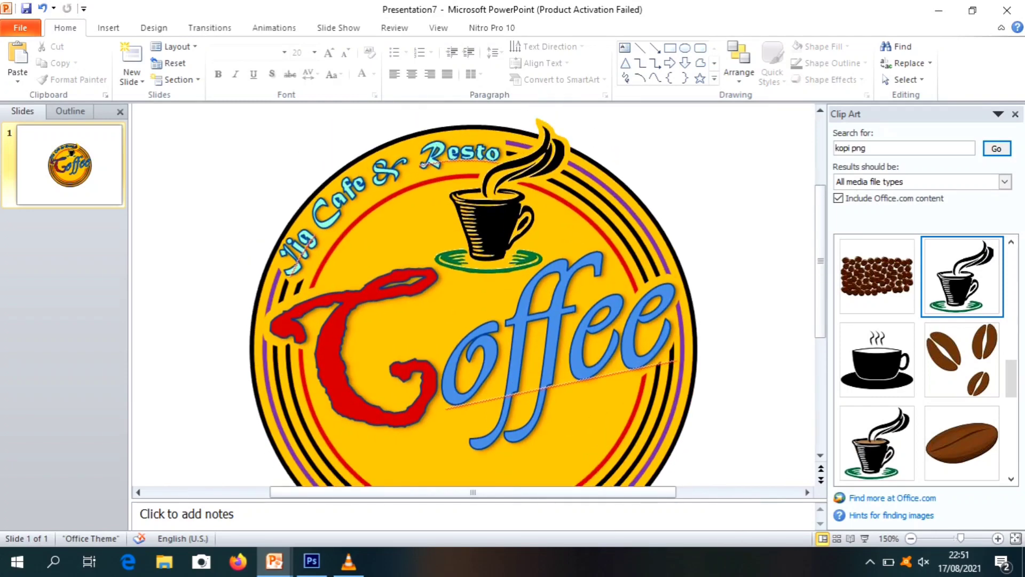
{"action": "scroll", "coordinate": [473, 293], "scroll_direction": "up", "scroll_amount": 2}
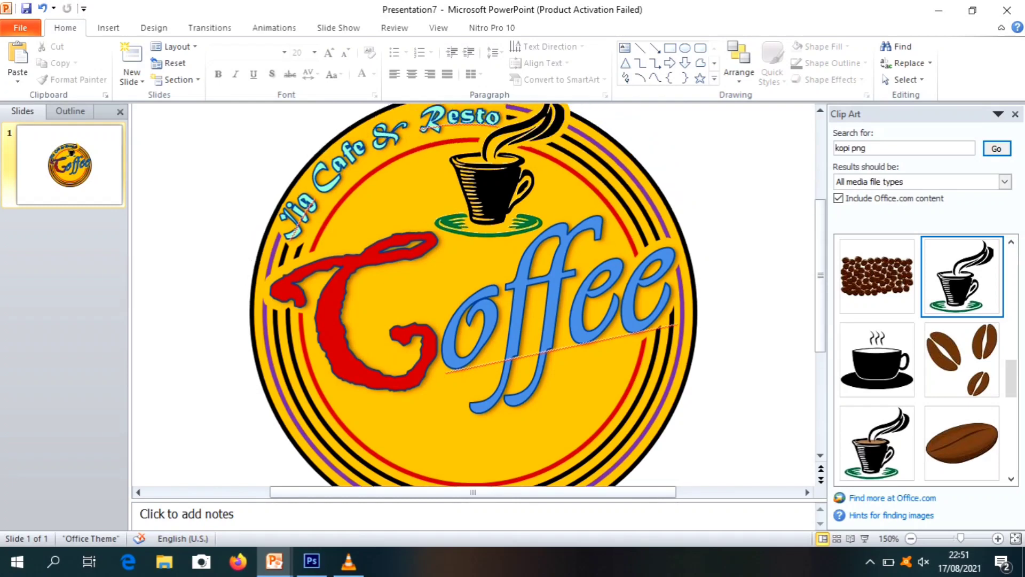
{"action": "left_click", "coordinate": [271, 241]}
{"action": "right_click", "coordinate": [270, 241]}
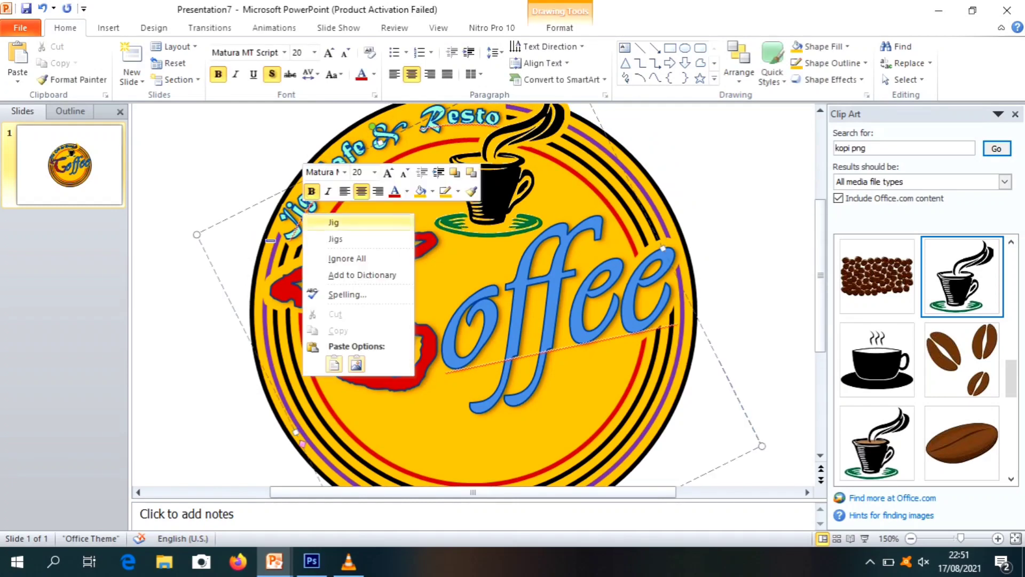
{"action": "left_click", "coordinate": [347, 258]}
{"action": "key", "text": "Escape"}
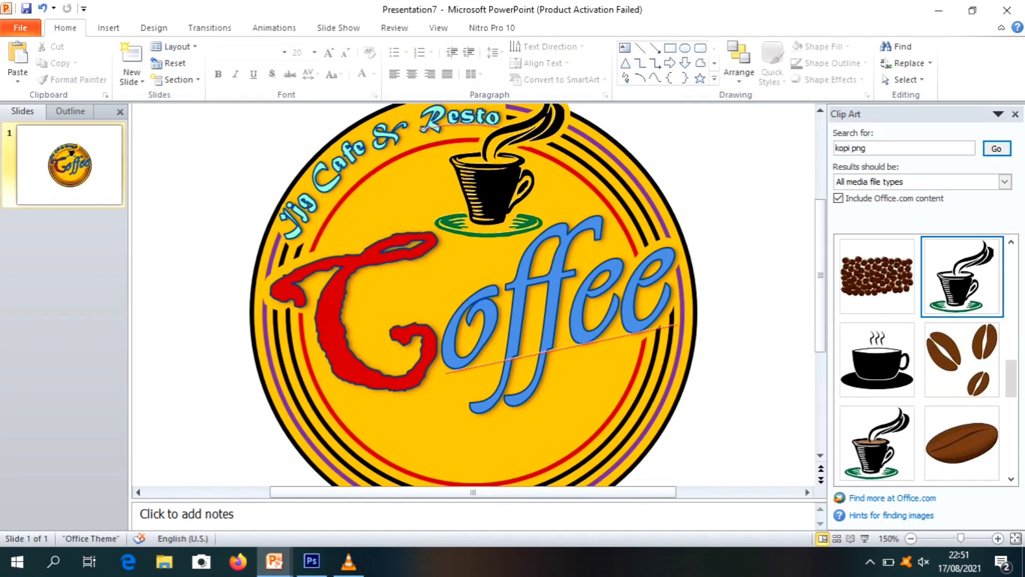
Narrow the arched "Ijg Cafe & Resto" text's frame slightly and nudge the text left and up within the ring band
{"action": "left_click", "coordinate": [354, 153]}
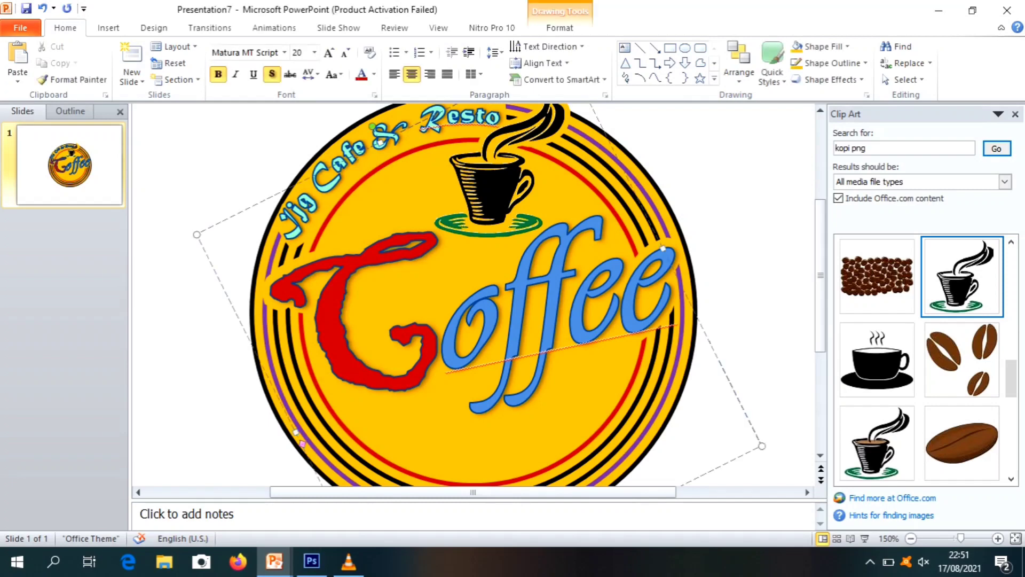
{"action": "left_click", "coordinate": [354, 156]}
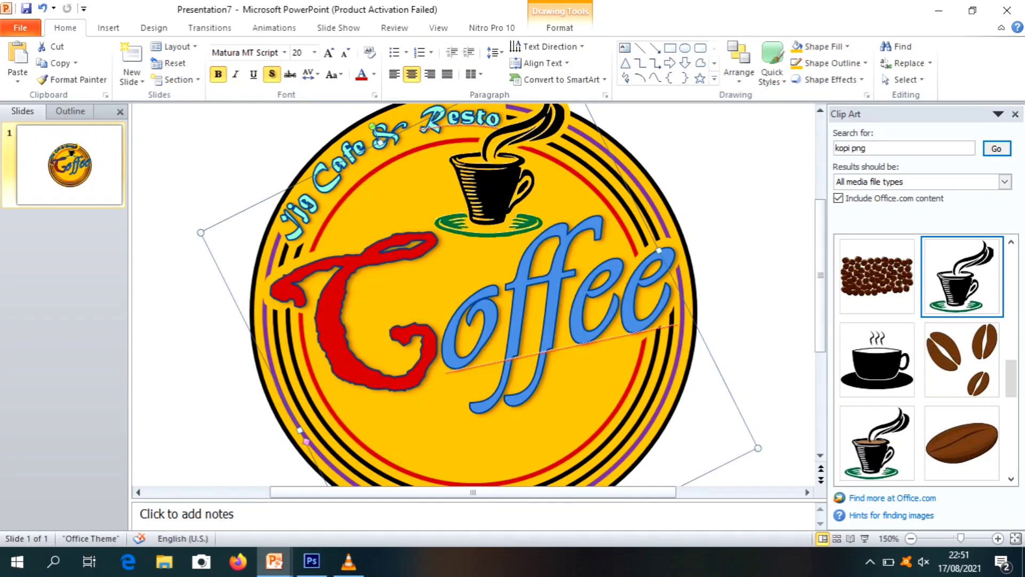
{"action": "left_click_drag", "start_coordinate": [660, 250], "coordinate": [660, 251]}
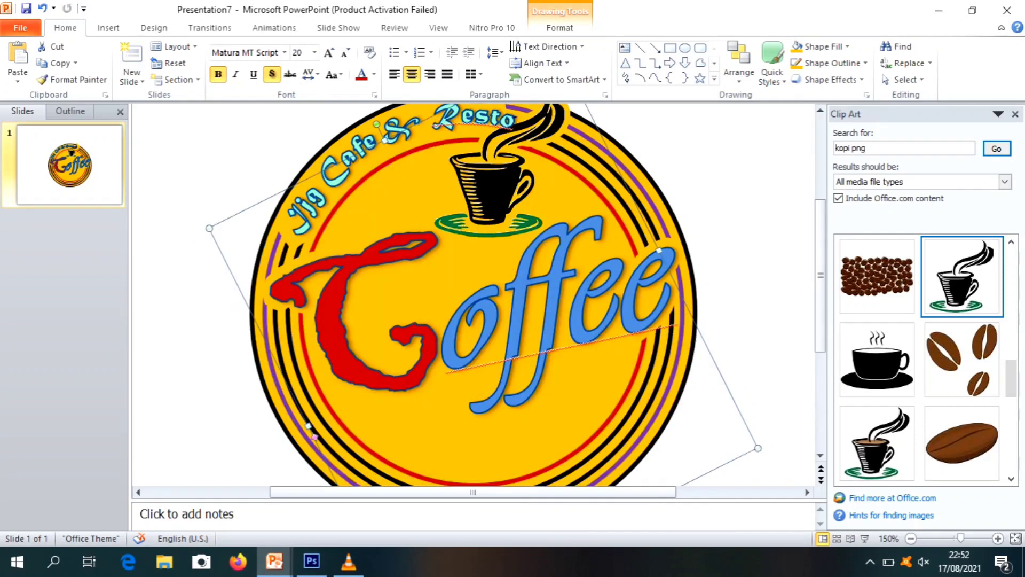
{"action": "key", "text": "ctrl+Down"}
{"action": "key", "text": "ctrl+Left"}
{"action": "key", "text": "ctrl+Left"}
{"action": "key", "text": "ctrl+Left"}
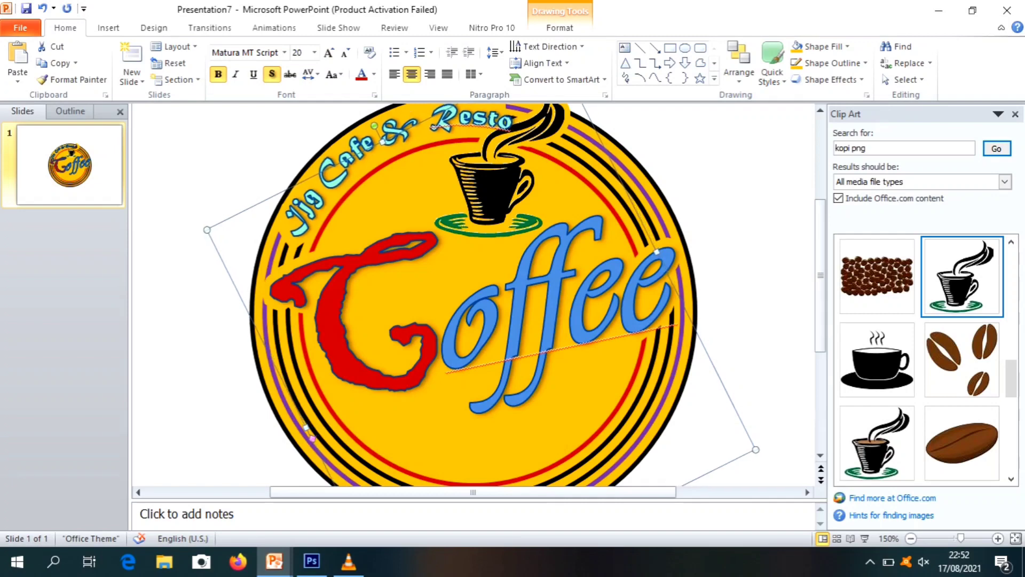
{"action": "key", "text": "ctrl+Up"}
{"action": "key", "text": "ctrl+Up"}
{"action": "key", "text": "ctrl+Up"}
{"action": "key", "text": "ctrl+Up"}
{"action": "key", "text": "ctrl+Up"}
{"action": "key", "text": "ctrl+Up"}
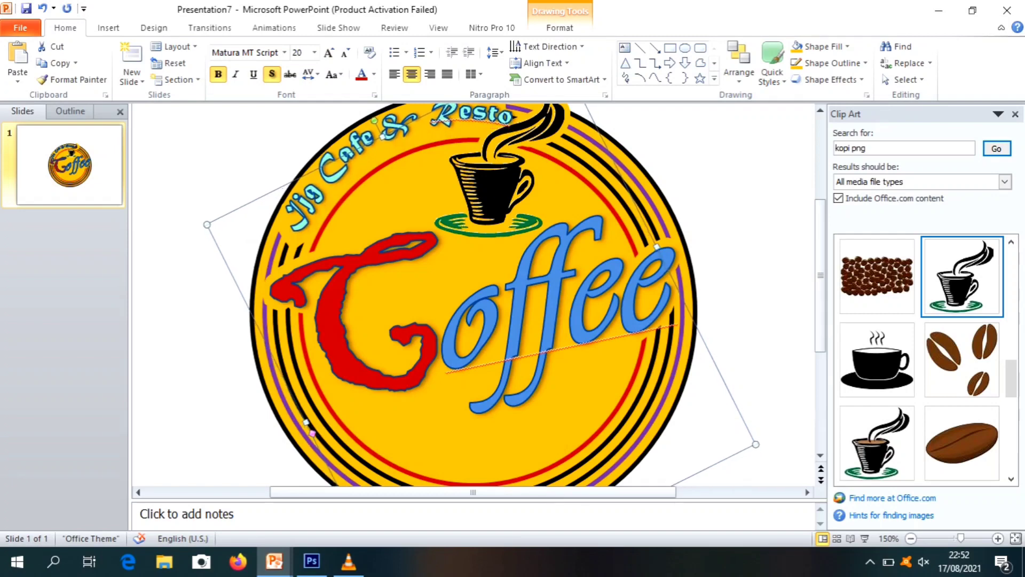
Shorten the arched text's frame slightly, fine-tune its position up and left over the orange patch, and deselect it
{"action": "left_click_drag", "start_coordinate": [382, 137], "coordinate": [385, 142]}
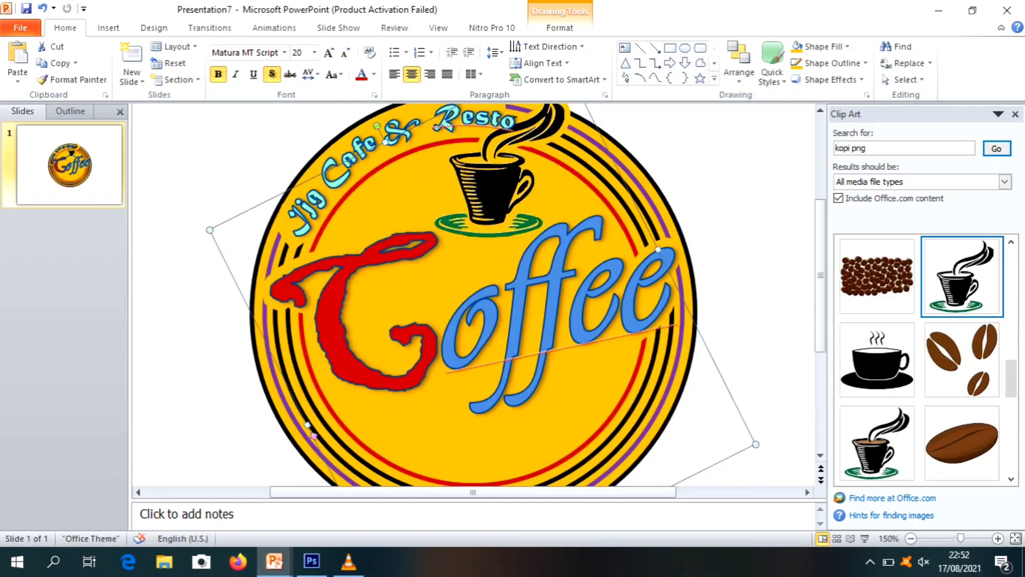
{"action": "key", "text": "ctrl+Up"}
{"action": "key", "text": "ctrl+Up"}
{"action": "key", "text": "ctrl+Left"}
{"action": "key", "text": "ctrl+Left"}
{"action": "key", "text": "ctrl+Left"}
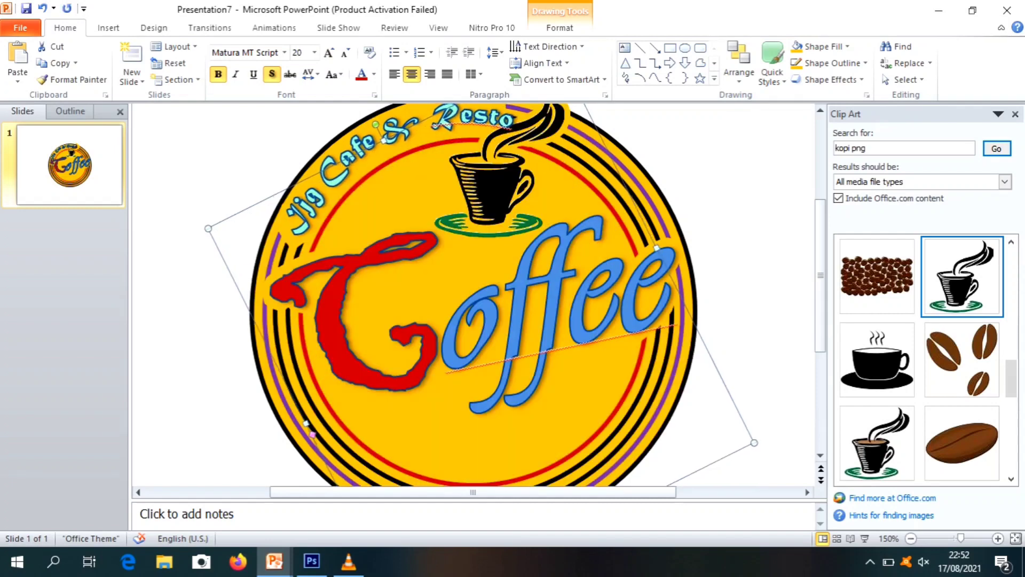
{"action": "key", "text": "ctrl+Up"}
{"action": "key", "text": "ctrl+Up"}
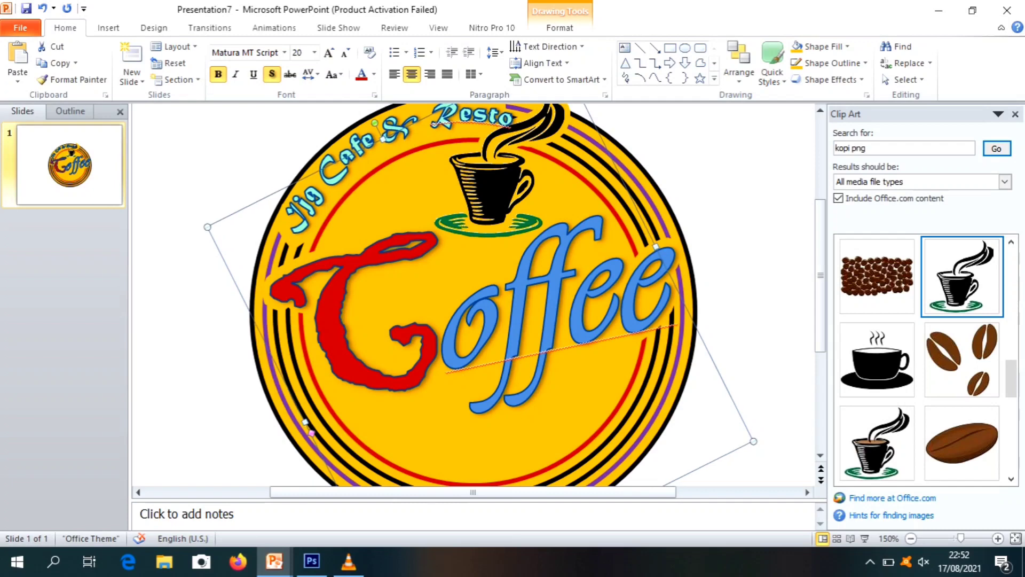
{"action": "key", "text": "ctrl+Down"}
{"action": "key", "text": "ctrl+Down"}
{"action": "key", "text": "ctrl+Down"}
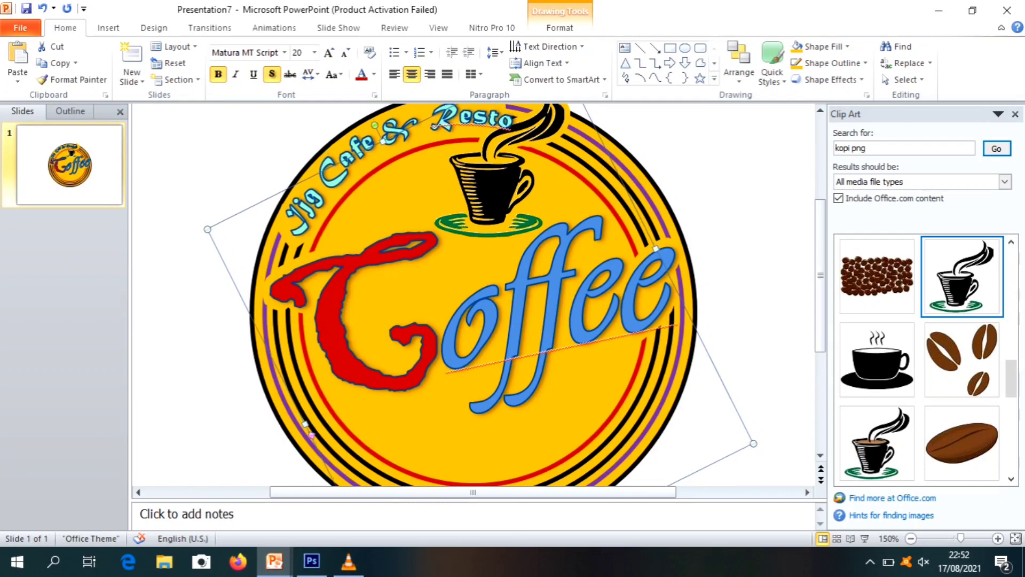
{"action": "key", "text": "Escape"}
Examine the steaming cup, the arched text and the empty lower ring area of the badge
{"action": "scroll", "coordinate": [473, 304], "scroll_direction": "up", "scroll_amount": 2}
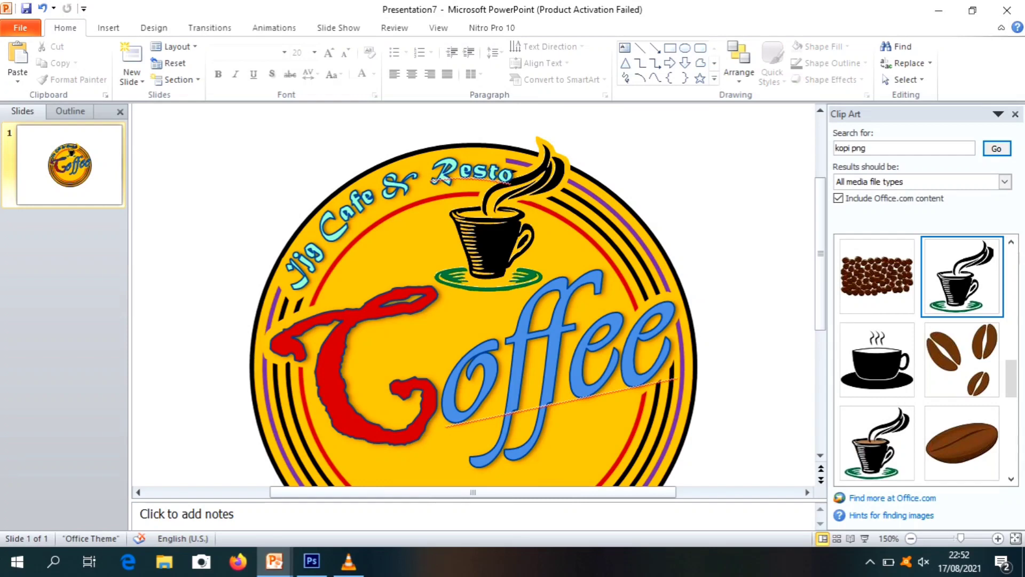
{"action": "left_click", "coordinate": [491, 243]}
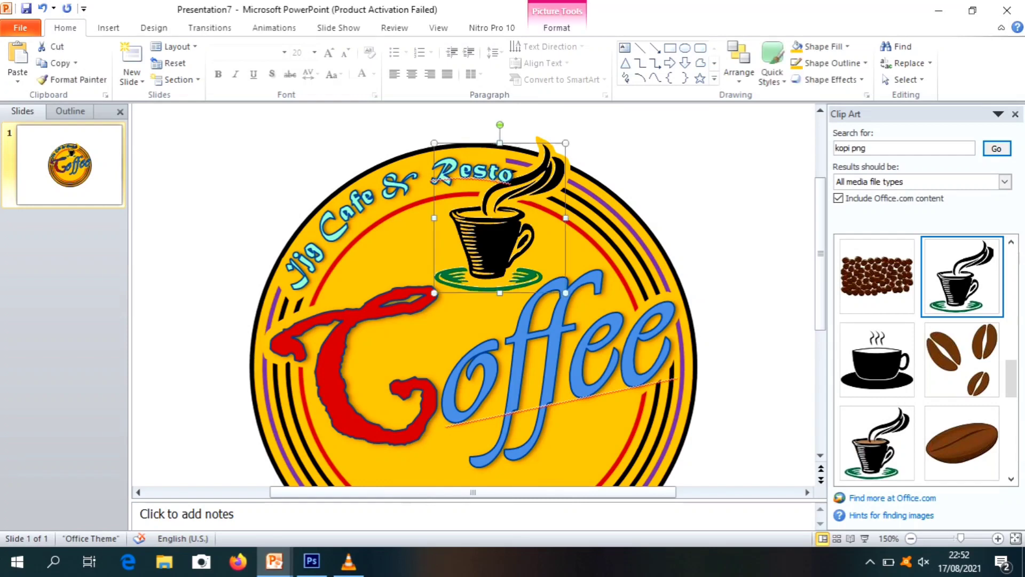
{"action": "key", "text": "Escape"}
{"action": "scroll", "coordinate": [473, 295], "scroll_direction": "down", "scroll_amount": 7}
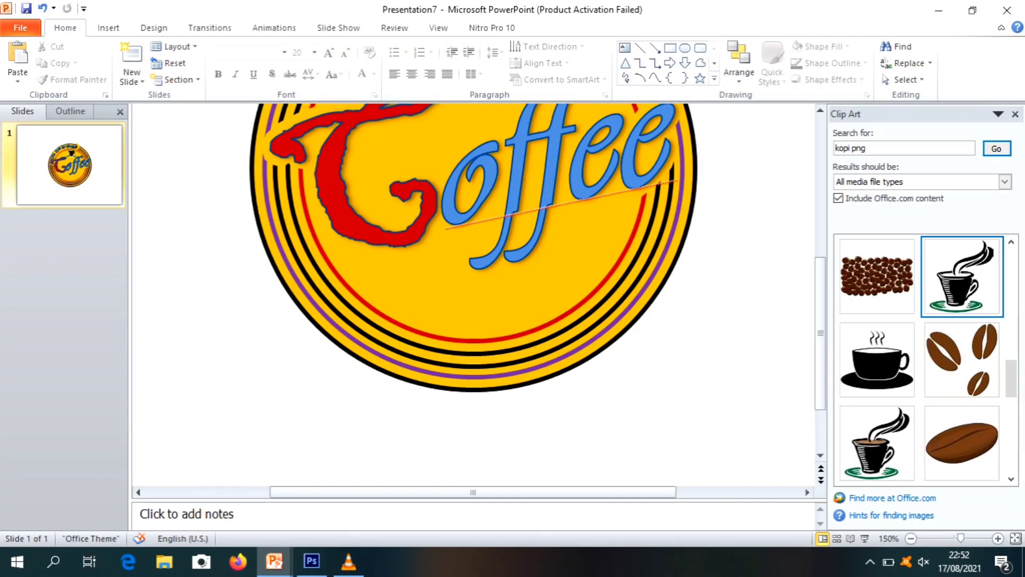
{"action": "scroll", "coordinate": [473, 293], "scroll_direction": "up", "scroll_amount": 3}
{"action": "scroll", "coordinate": [473, 294], "scroll_direction": "up", "scroll_amount": 3}
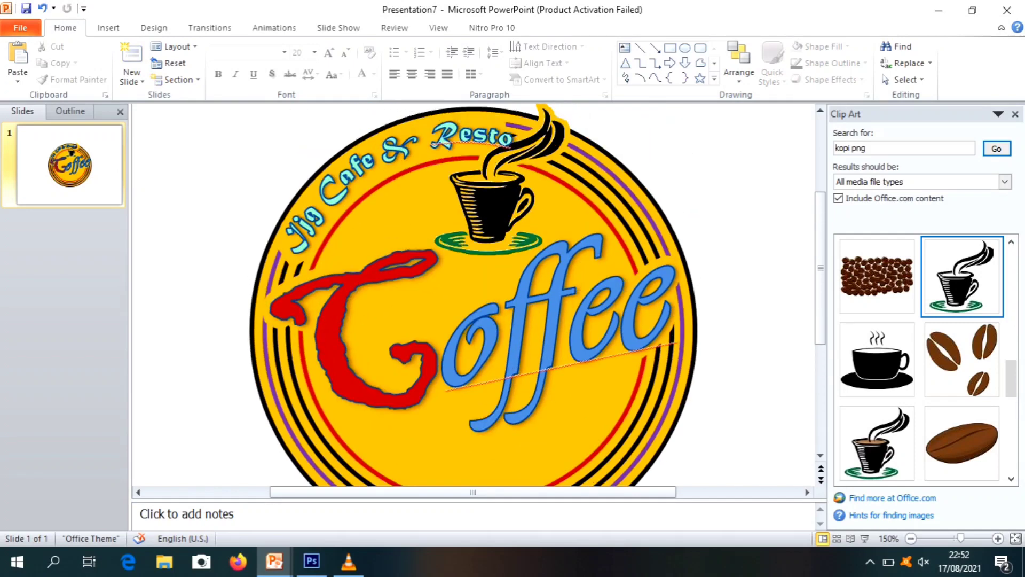
{"action": "left_click_drag", "start_coordinate": [820, 267], "coordinate": [820, 328]}
{"action": "scroll", "coordinate": [473, 294], "scroll_direction": "down", "scroll_amount": 1}
{"action": "scroll", "coordinate": [473, 294], "scroll_direction": "down", "scroll_amount": 3}
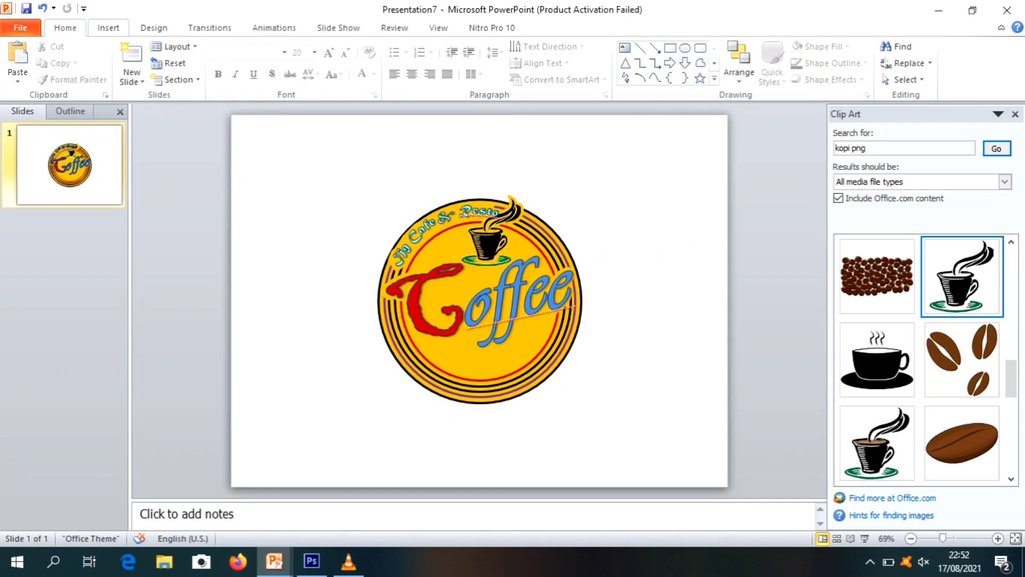
Insert white WordArt with a blue outline reading "Mari Ngopi – NGObrol PIntar" and move it over the badge's lower part
{"action": "left_click", "coordinate": [108, 28]}
{"action": "left_click", "coordinate": [465, 62]}
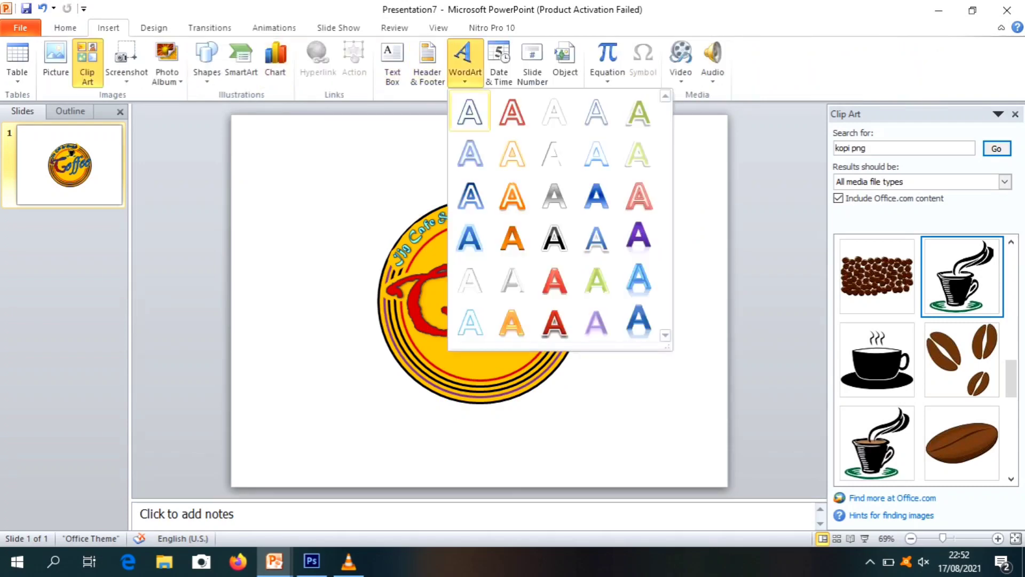
{"action": "left_click", "coordinate": [469, 112]}
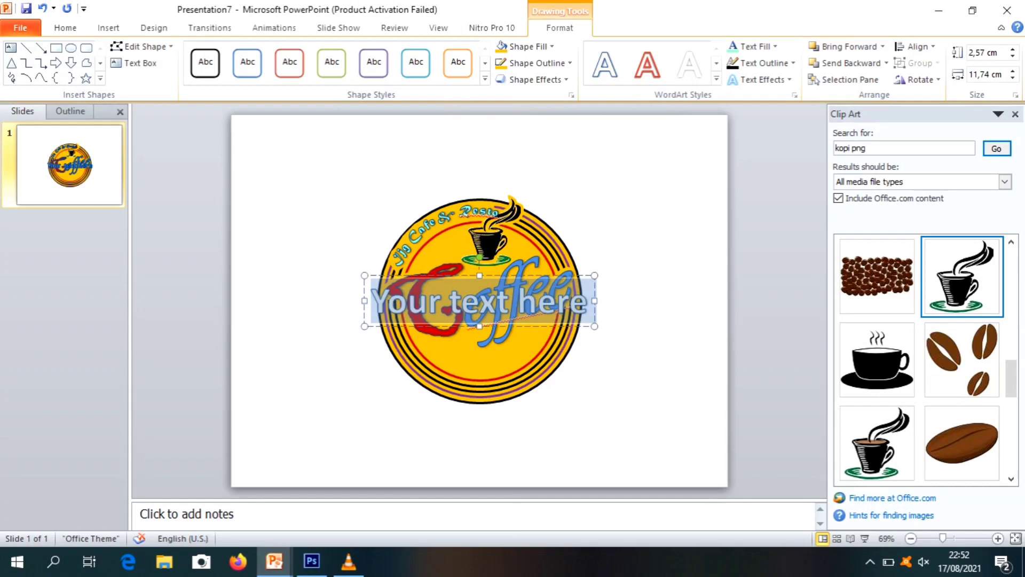
{"action": "type", "text": "Ma"}
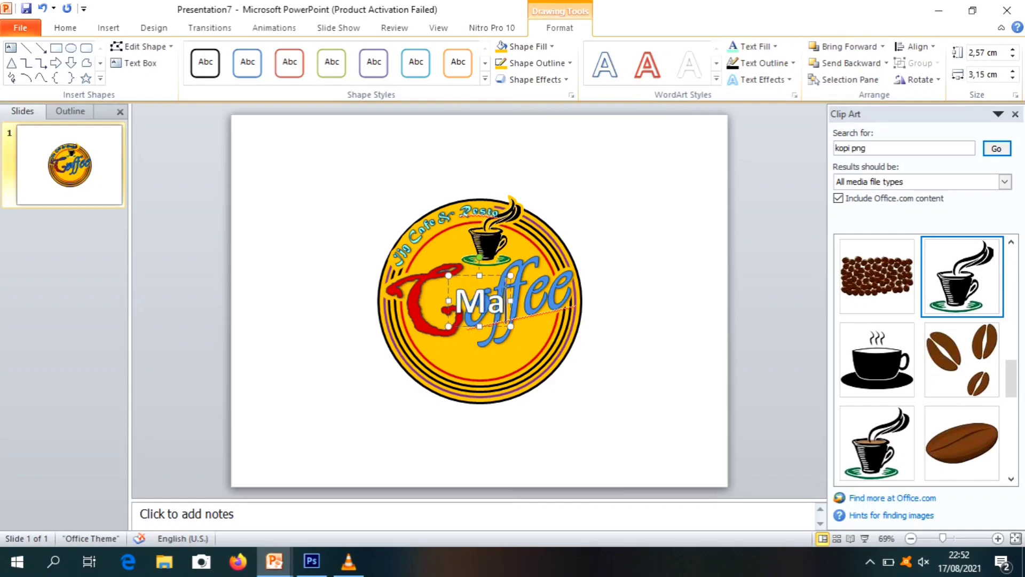
{"action": "type", "text": "ri Ngopi"}
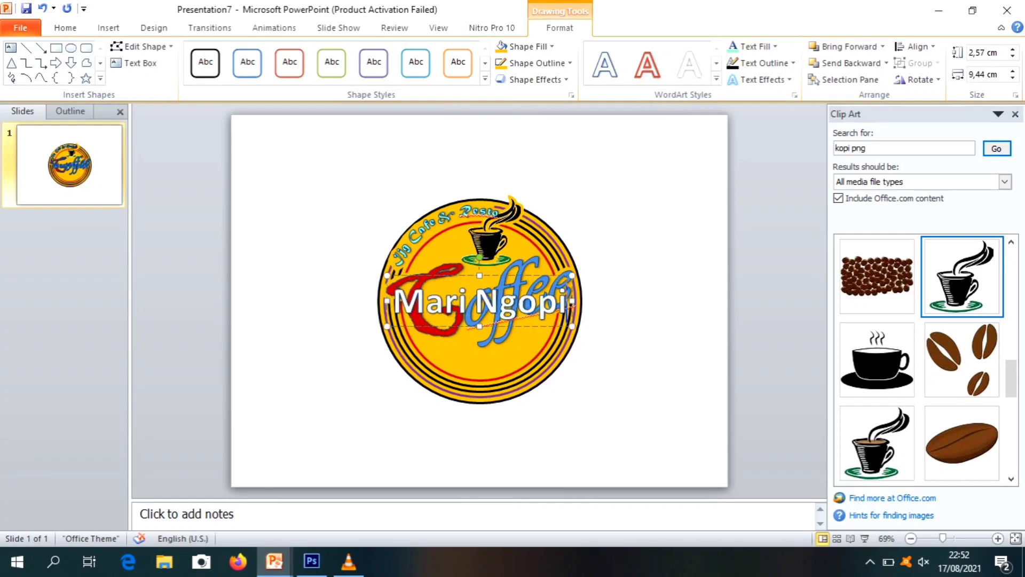
{"action": "type", "text": " -"}
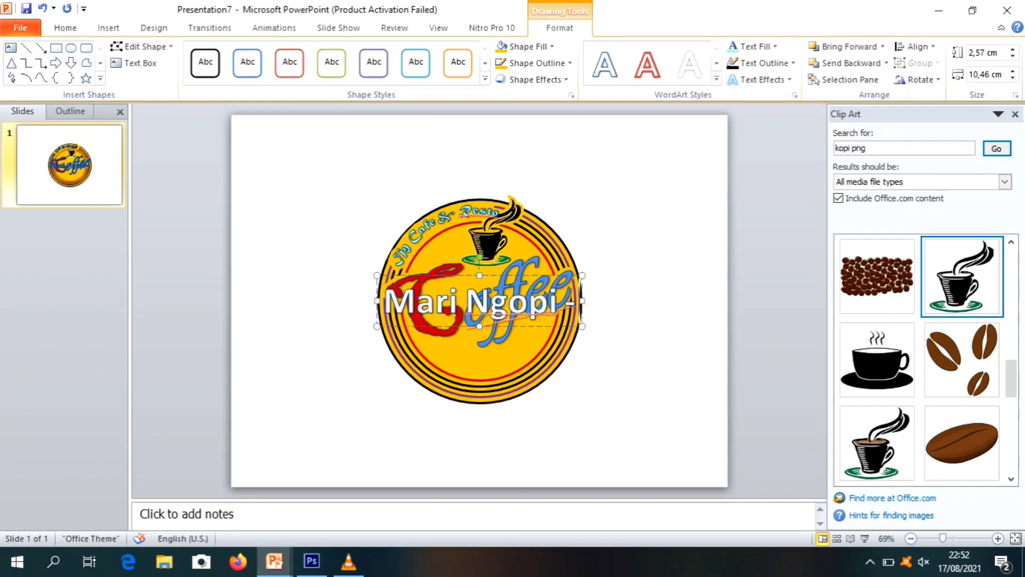
{"action": "type", "text": " NGO"}
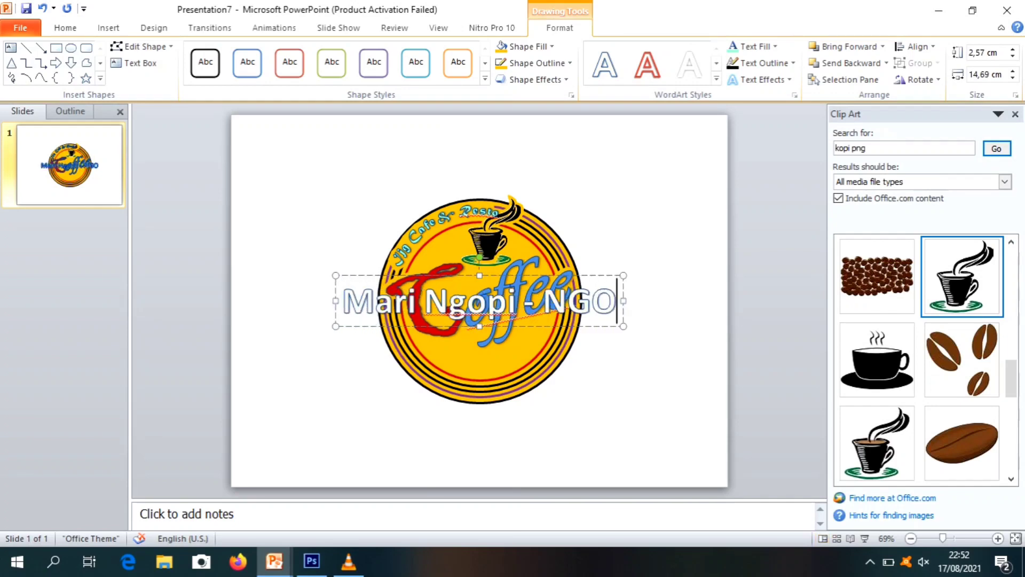
{"action": "type", "text": "brol "}
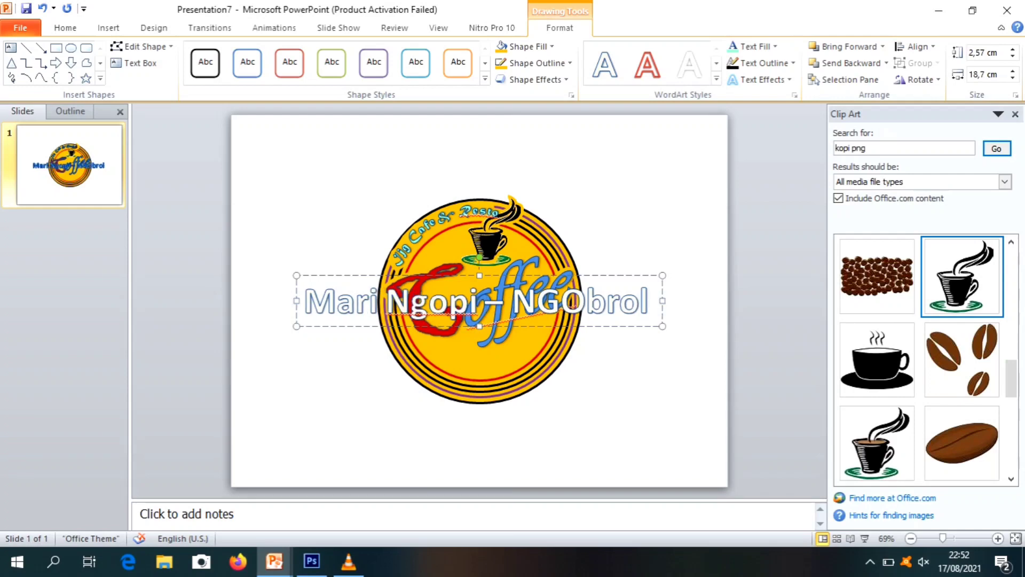
{"action": "type", "text": "PIn"}
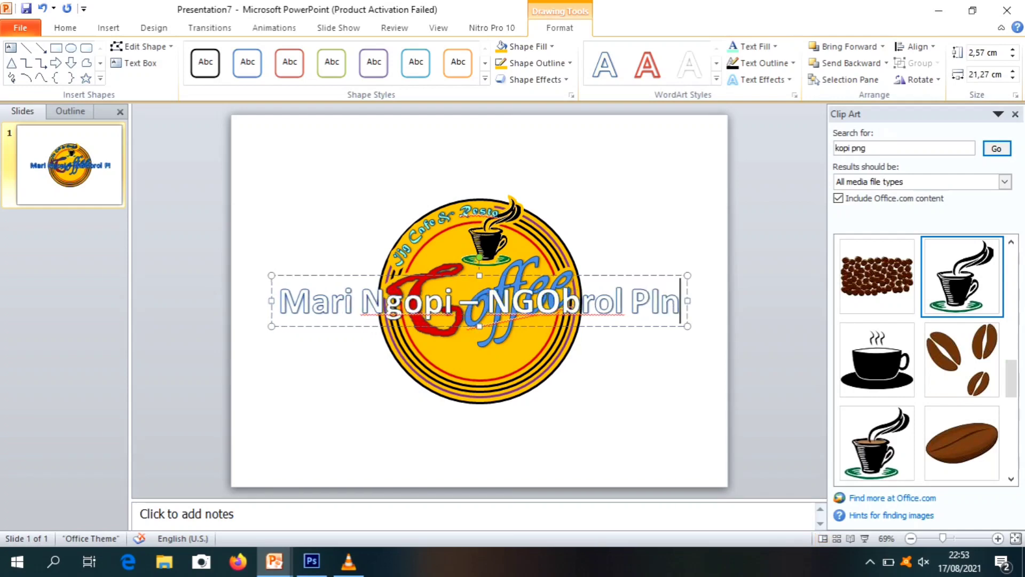
{"action": "type", "text": "tar"}
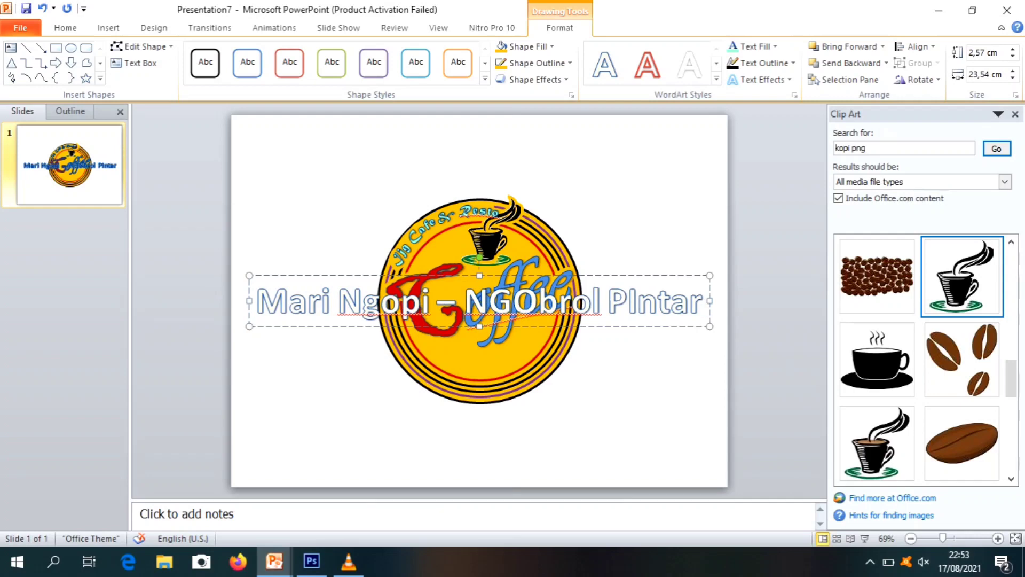
{"action": "left_click_drag", "start_coordinate": [321, 326], "coordinate": [320, 406]}
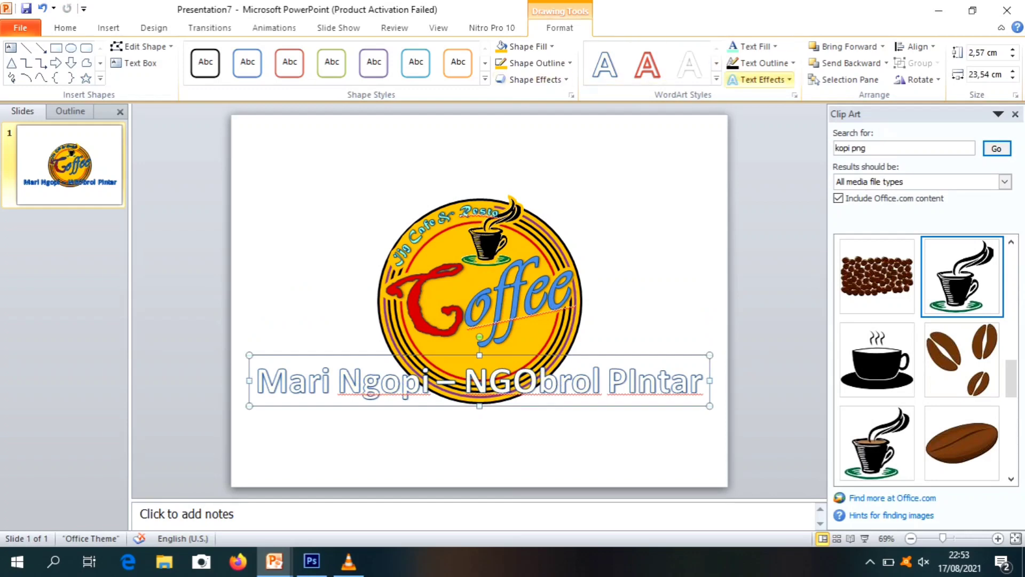
Apply the Arch Down path to the new text and fit its frame to the badge, about 10.57 cm high and 10.49 cm wide
{"action": "left_click", "coordinate": [762, 79]}
{"action": "mouse_move", "coordinate": [780, 271]}
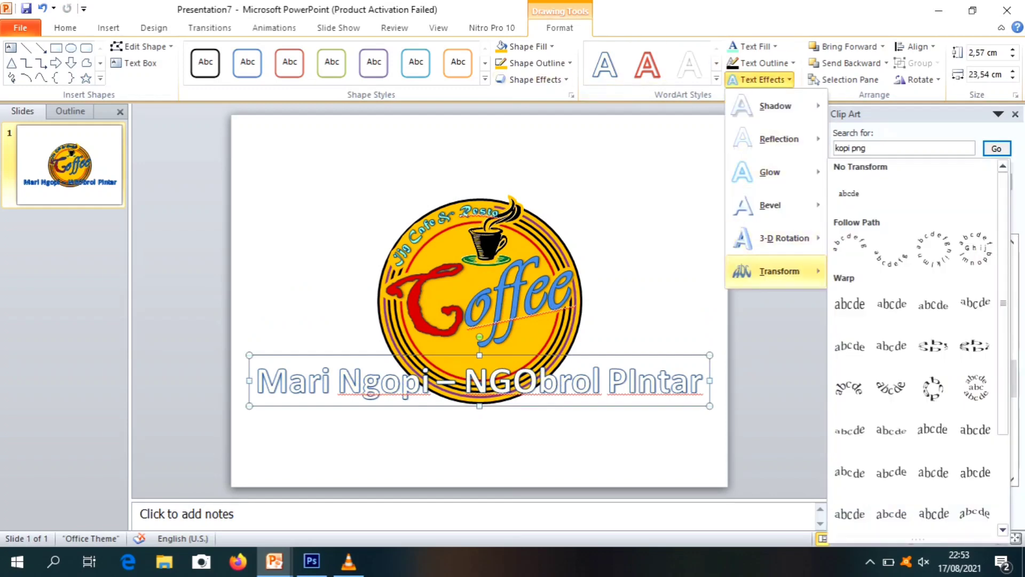
{"action": "left_click", "coordinate": [891, 248]}
{"action": "left_click_drag", "start_coordinate": [479, 355], "coordinate": [479, 199]}
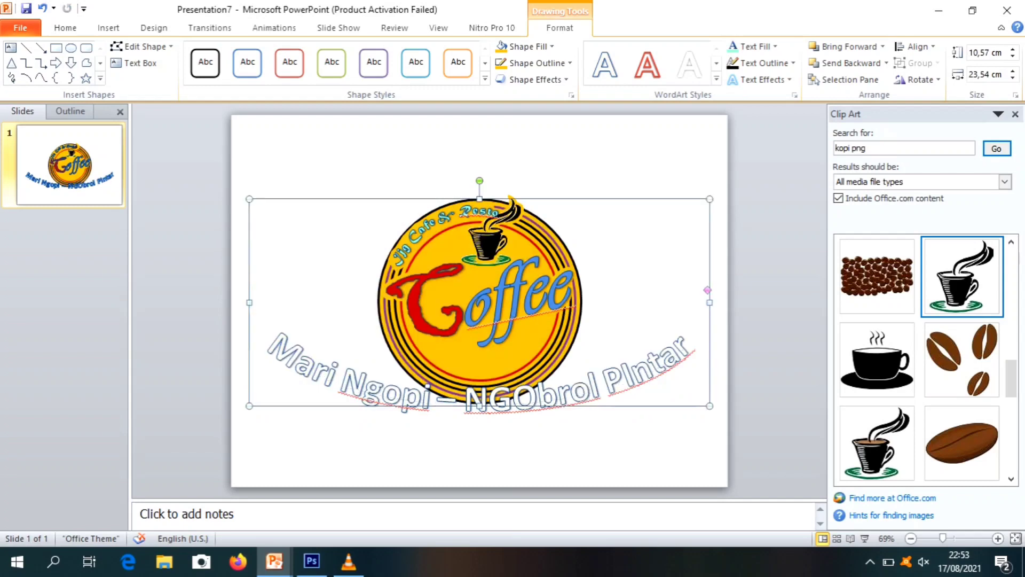
{"action": "left_click_drag", "start_coordinate": [709, 302], "coordinate": [708, 290]}
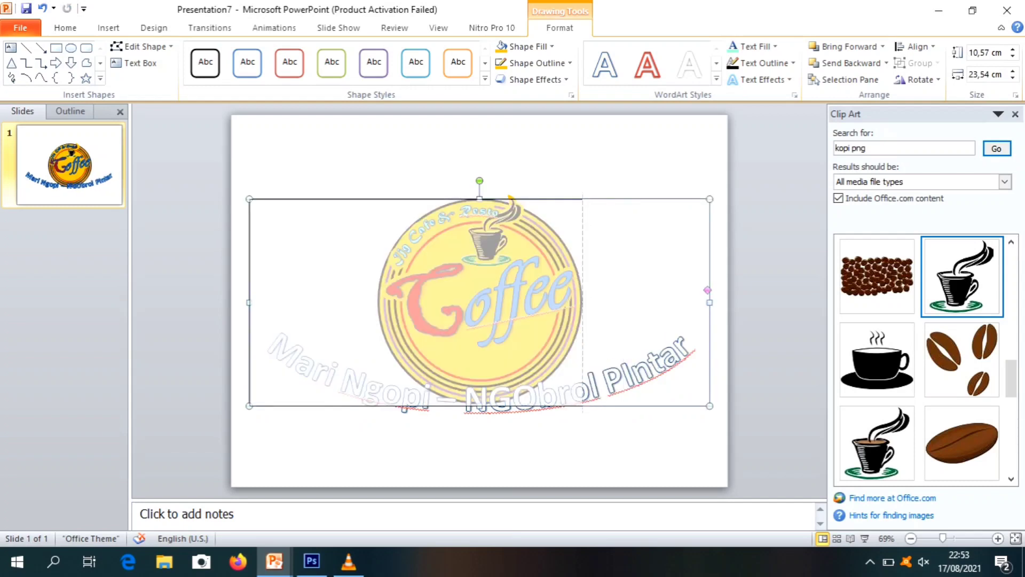
{"action": "left_click_drag", "start_coordinate": [583, 297], "coordinate": [584, 297]}
{"action": "left_click_drag", "start_coordinate": [249, 302], "coordinate": [377, 302]}
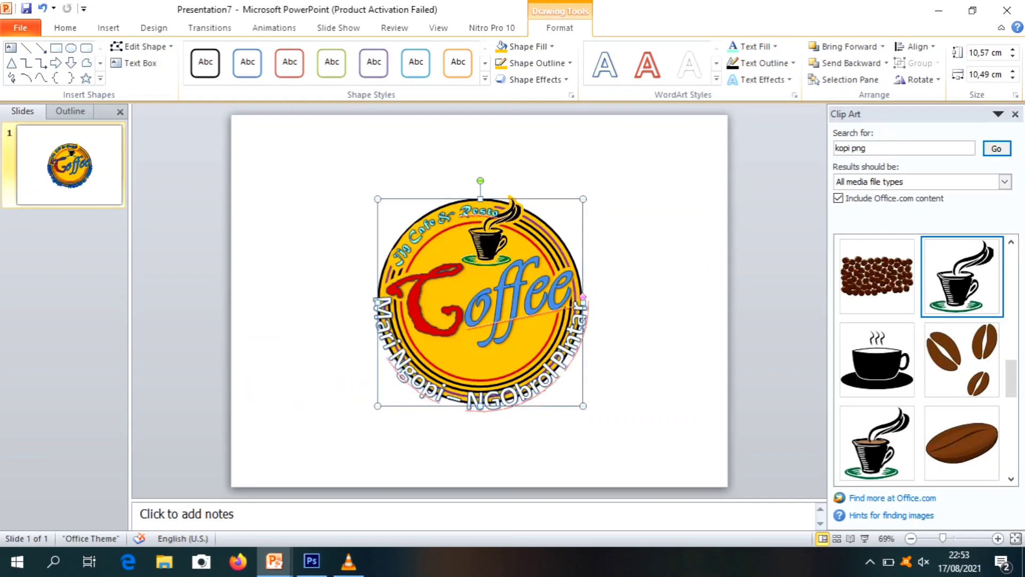
Format all of the "Mari Ngopi – NGObrol PIntar" text as 25 pt Matura MT Script
{"action": "left_click", "coordinate": [466, 400]}
{"action": "key", "text": "ctrl+a"}
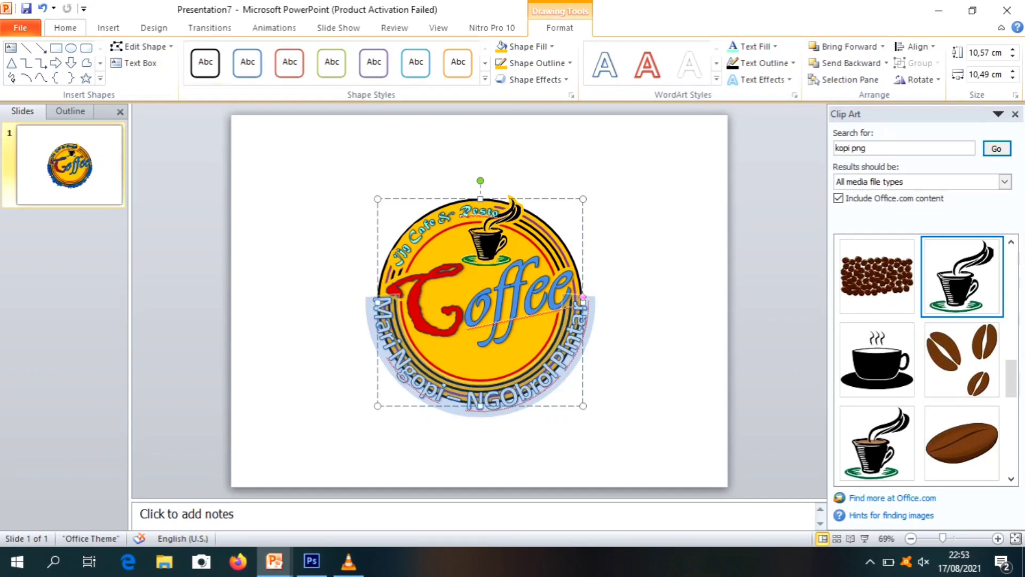
{"action": "left_click", "coordinate": [65, 28]}
{"action": "left_click", "coordinate": [297, 52]}
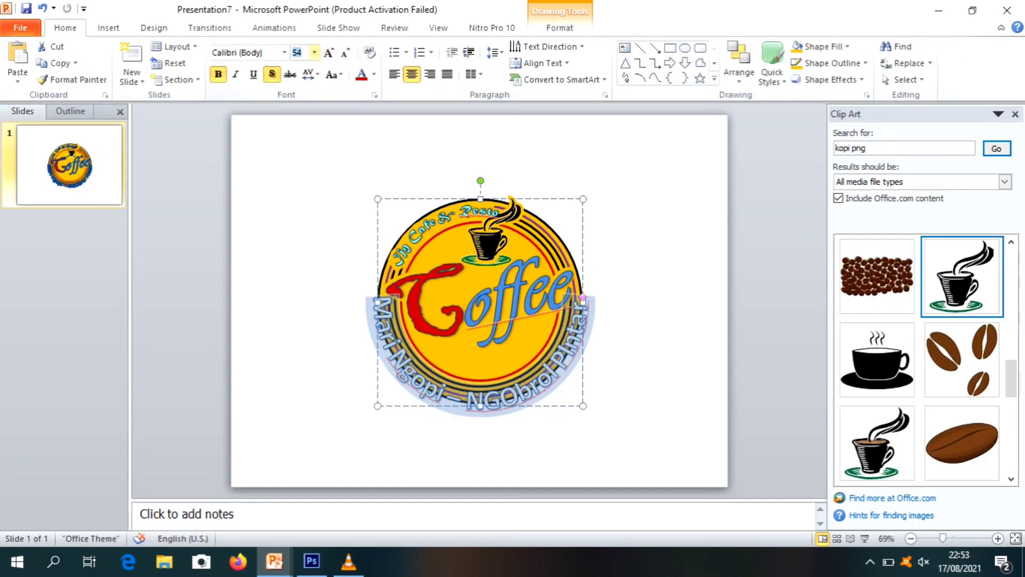
{"action": "type", "text": "25"}
{"action": "key", "text": "Return"}
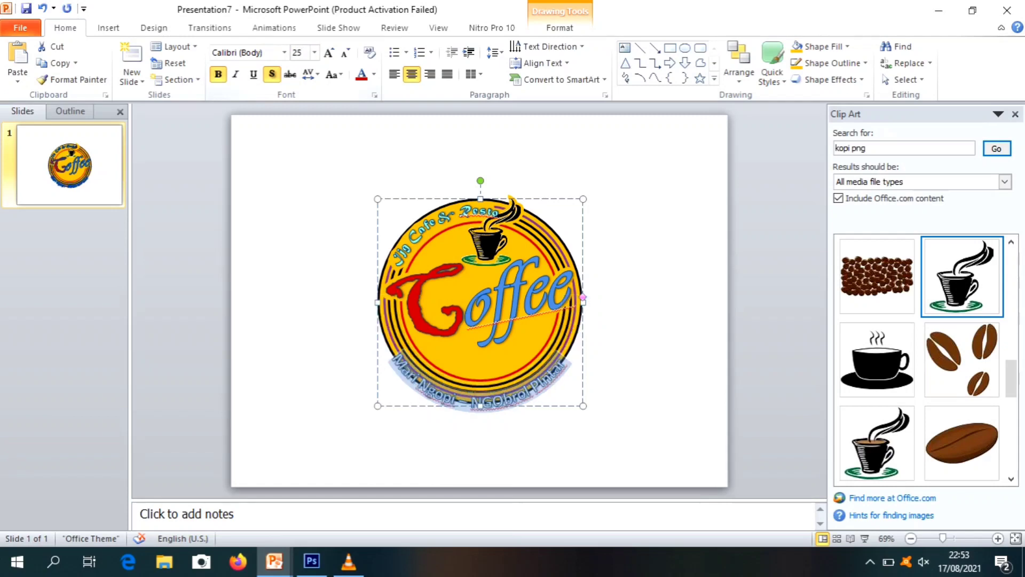
{"action": "left_click", "coordinate": [247, 53]}
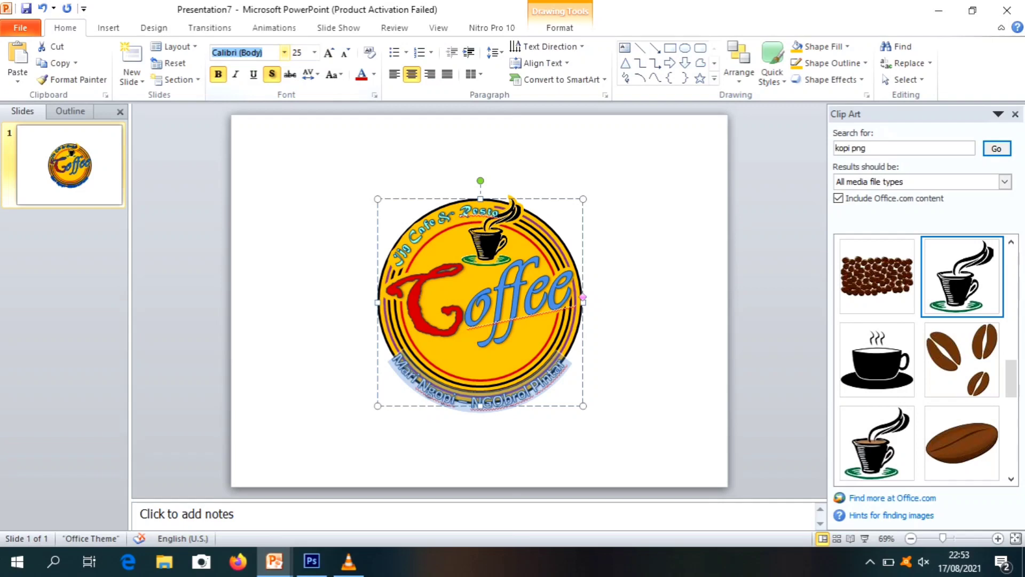
{"action": "type", "text": "Matura MT Script"}
{"action": "key", "text": "Return"}
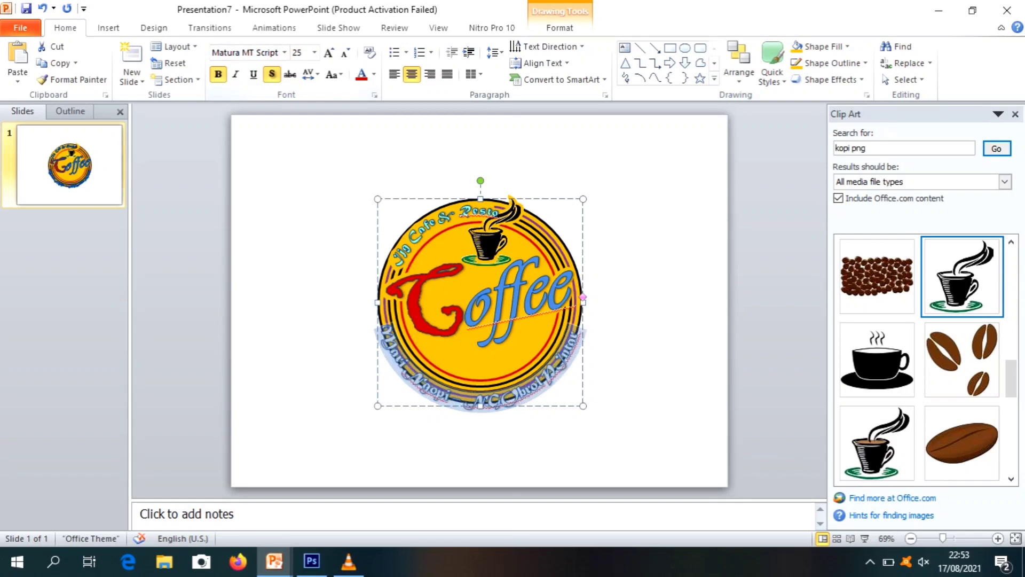
Reduce the font size of the lower curved text to 23 pt
{"action": "left_click", "coordinate": [297, 52]}
{"action": "left_click", "coordinate": [302, 53]}
{"action": "key", "text": "BackSpace"}
{"action": "type", "text": "3"}
{"action": "key", "text": "Return"}
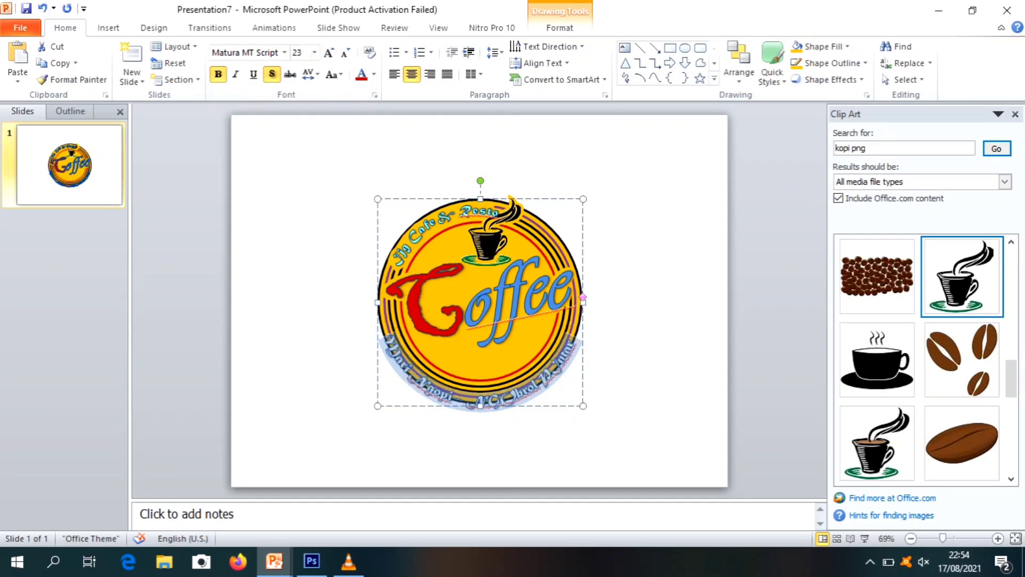
{"action": "scroll", "coordinate": [479, 300], "scroll_direction": "up", "scroll_amount": 3}
{"action": "scroll", "coordinate": [470, 299], "scroll_direction": "down", "scroll_amount": 5}
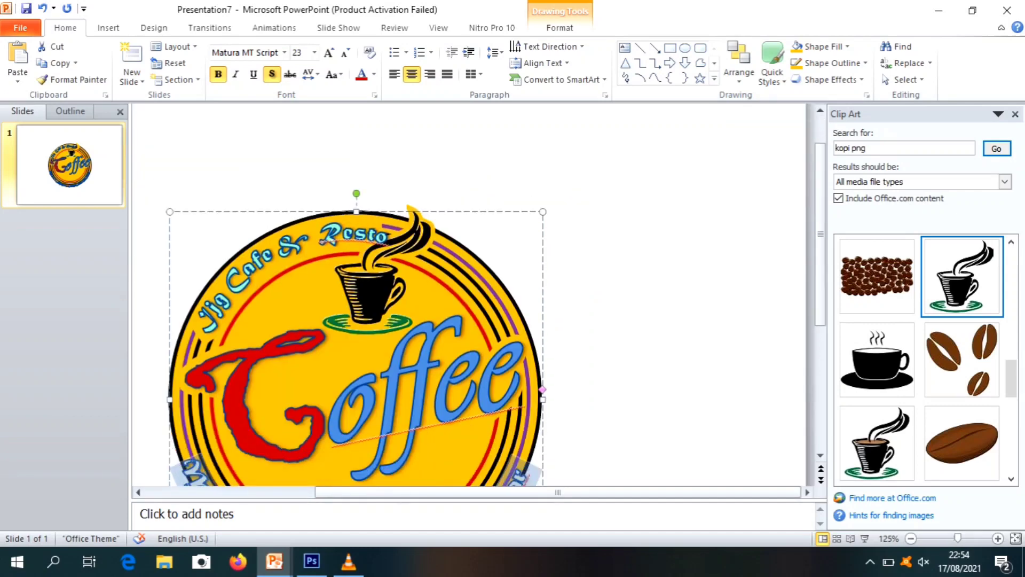
Nudge the lower curved text upward until it sits over the striped rings in the badge's lower part
{"action": "left_click_drag", "start_coordinate": [558, 491], "coordinate": [511, 492]}
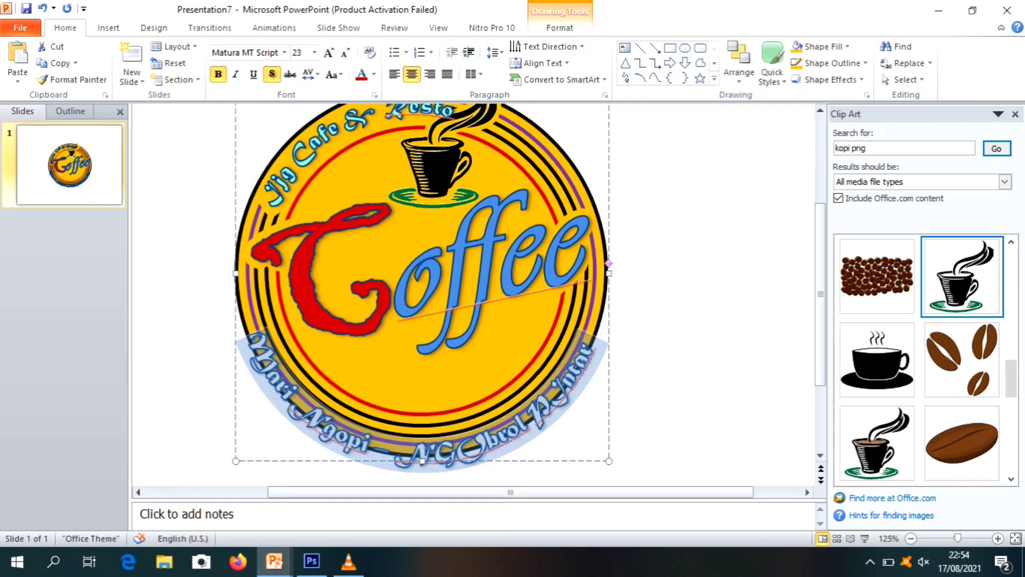
{"action": "key", "text": "Escape"}
{"action": "key", "text": "ctrl+Up"}
{"action": "key", "text": "ctrl+Up"}
{"action": "key", "text": "ctrl+Up"}
{"action": "key", "text": "ctrl+Up"}
{"action": "key", "text": "ctrl+Up"}
{"action": "key", "text": "ctrl+Up"}
{"action": "key", "text": "ctrl+Up"}
{"action": "key", "text": "ctrl+Up"}
{"action": "key", "text": "ctrl+Up"}
{"action": "key", "text": "ctrl+Up"}
{"action": "key", "text": "ctrl+Up"}
{"action": "key", "text": "ctrl+Up"}
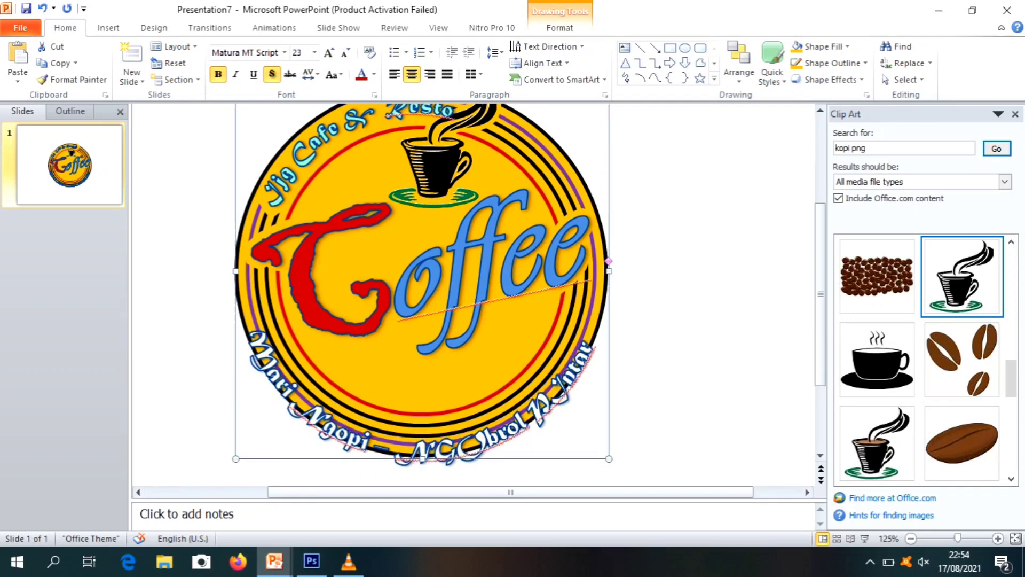
{"action": "key", "text": "ctrl+Up"}
{"action": "key", "text": "ctrl+Up"}
{"action": "key", "text": "ctrl+Up"}
{"action": "key", "text": "ctrl+Up"}
{"action": "key", "text": "ctrl+Up"}
{"action": "key", "text": "ctrl+Up"}
{"action": "key", "text": "ctrl+Up"}
{"action": "key", "text": "ctrl+Up"}
{"action": "key", "text": "ctrl+Up"}
{"action": "key", "text": "ctrl+Up"}
{"action": "key", "text": "ctrl+Up"}
{"action": "key", "text": "ctrl+Up"}
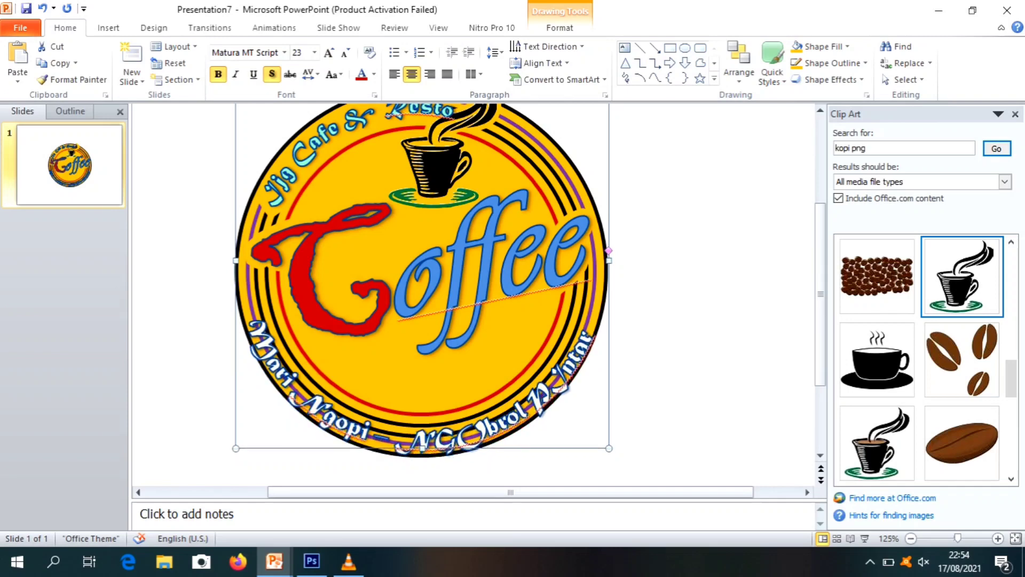
{"action": "key", "text": "ctrl+Up"}
{"action": "key", "text": "ctrl+Up"}
{"action": "key", "text": "ctrl+Up"}
{"action": "key", "text": "ctrl+Up"}
{"action": "key", "text": "ctrl+Up"}
{"action": "key", "text": "ctrl+Up"}
{"action": "key", "text": "ctrl+Up"}
{"action": "key", "text": "ctrl+Up"}
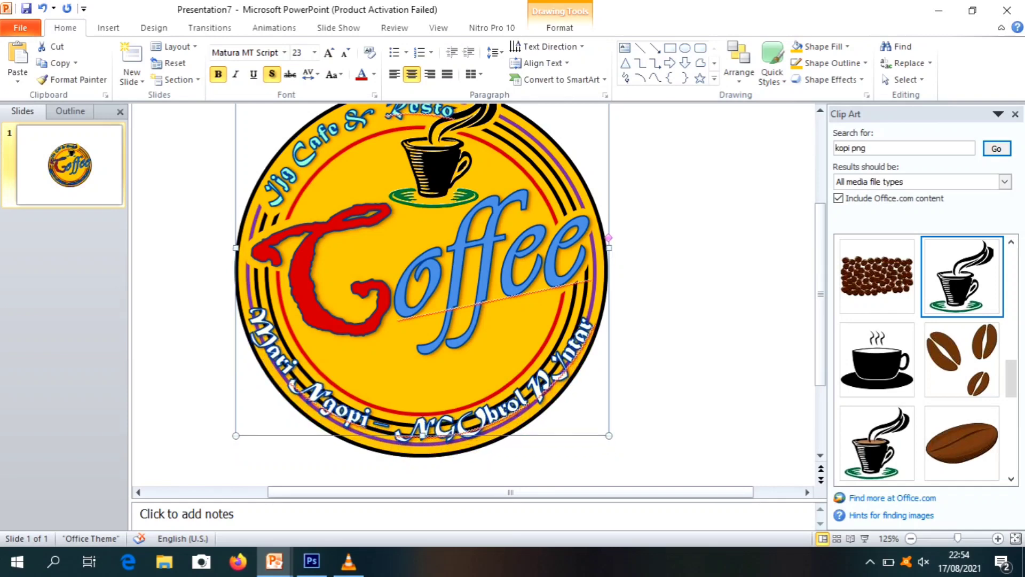
{"action": "key", "text": "ctrl+Up"}
{"action": "key", "text": "ctrl+Down"}
{"action": "key", "text": "ctrl+Down"}
{"action": "key", "text": "ctrl+Down"}
{"action": "key", "text": "Down"}
{"action": "key", "text": "ctrl+Up"}
{"action": "key", "text": "ctrl+Up"}
{"action": "key", "text": "ctrl+Up"}
{"action": "key", "text": "ctrl+Up"}
{"action": "key", "text": "ctrl+Up"}
{"action": "key", "text": "ctrl+Up"}
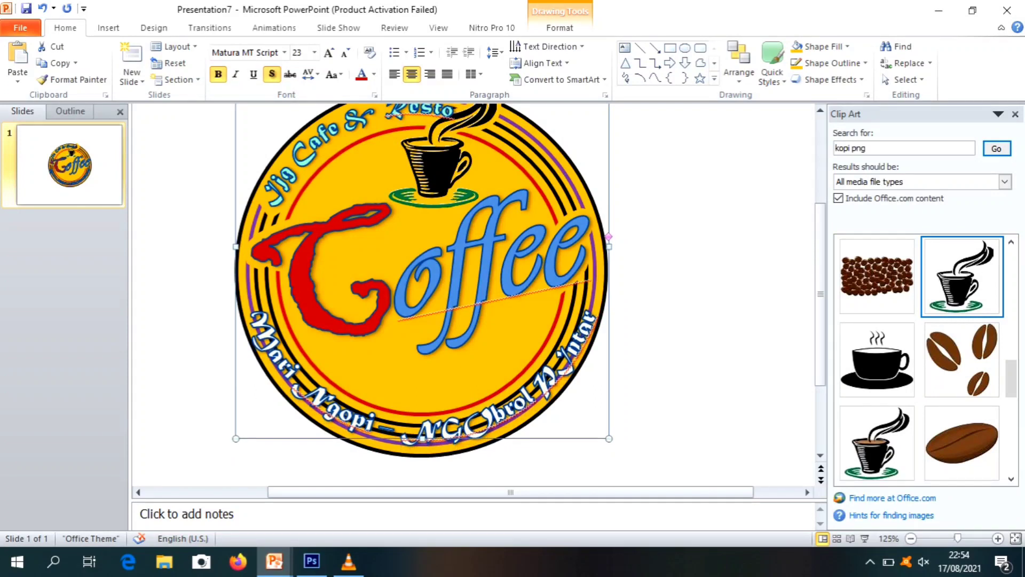
{"action": "key", "text": "ctrl+Up"}
{"action": "key", "text": "ctrl+Up"}
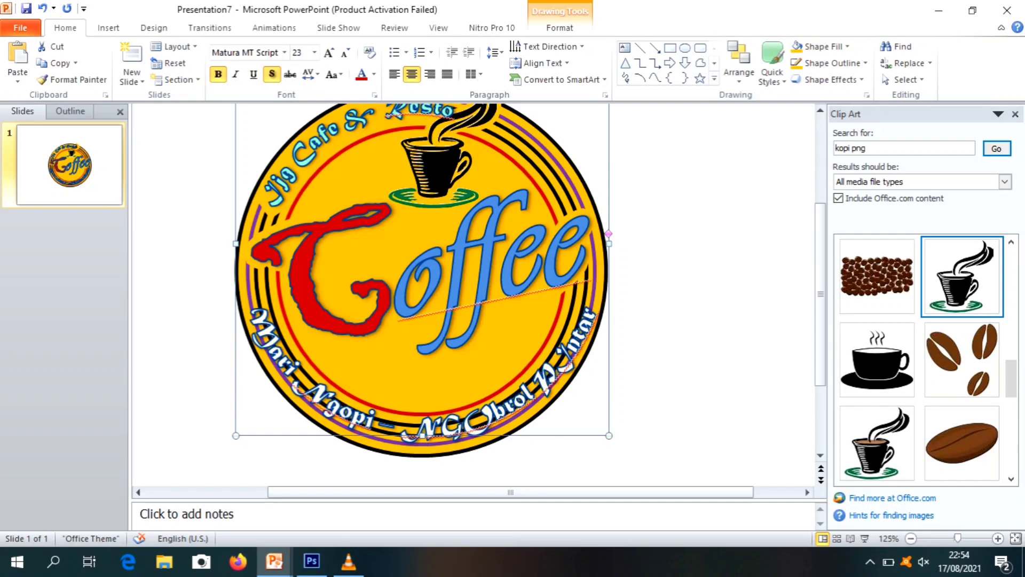
Narrow the lower curved text's frame slightly from both sides and nudge it down to center it on the rings
{"action": "mouse_move", "coordinate": [608, 243]}
{"action": "left_mouse_down"}
{"action": "mouse_move", "coordinate": [592, 244]}
{"action": "mouse_move", "coordinate": [606, 243]}
{"action": "left_mouse_up"}
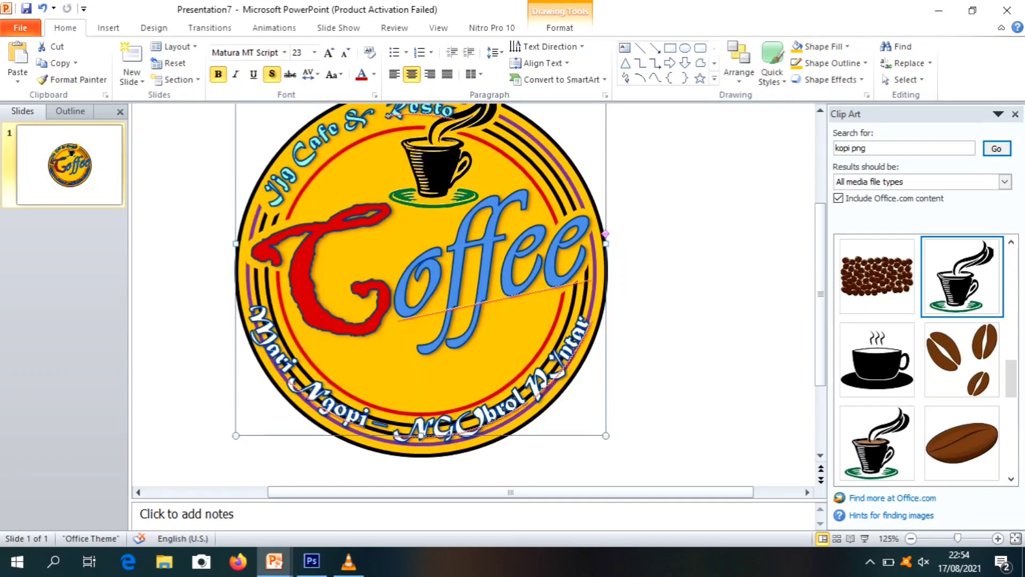
{"action": "left_click_drag", "start_coordinate": [236, 243], "coordinate": [245, 244]}
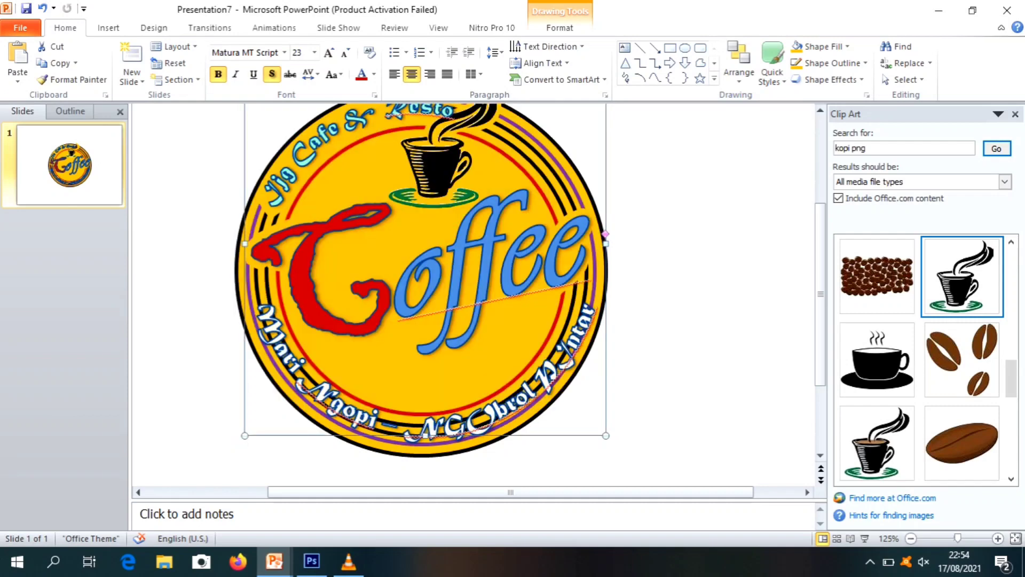
{"action": "key", "text": "ctrl+z"}
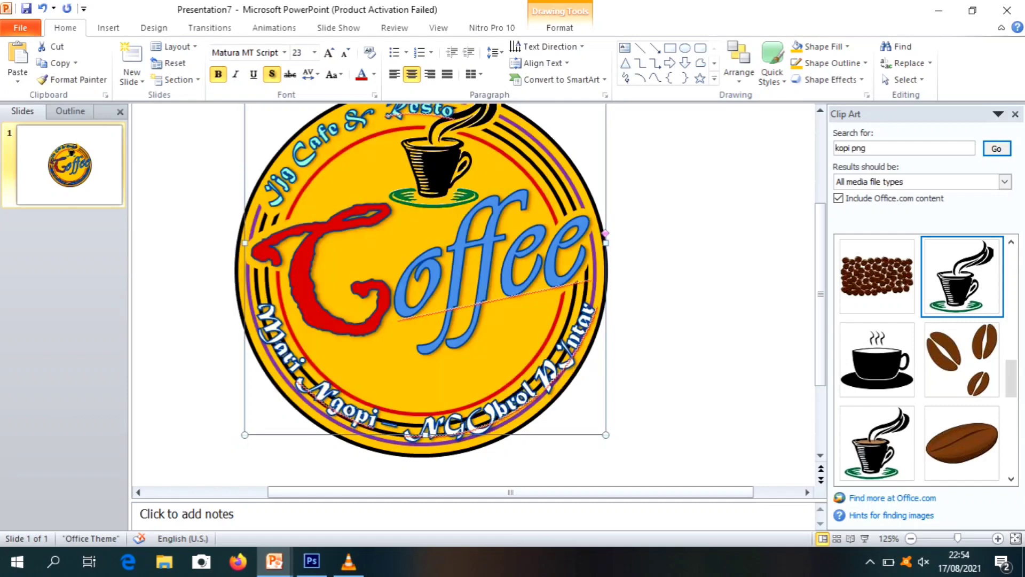
{"action": "key", "text": "ctrl+Down"}
{"action": "key", "text": "ctrl+Down"}
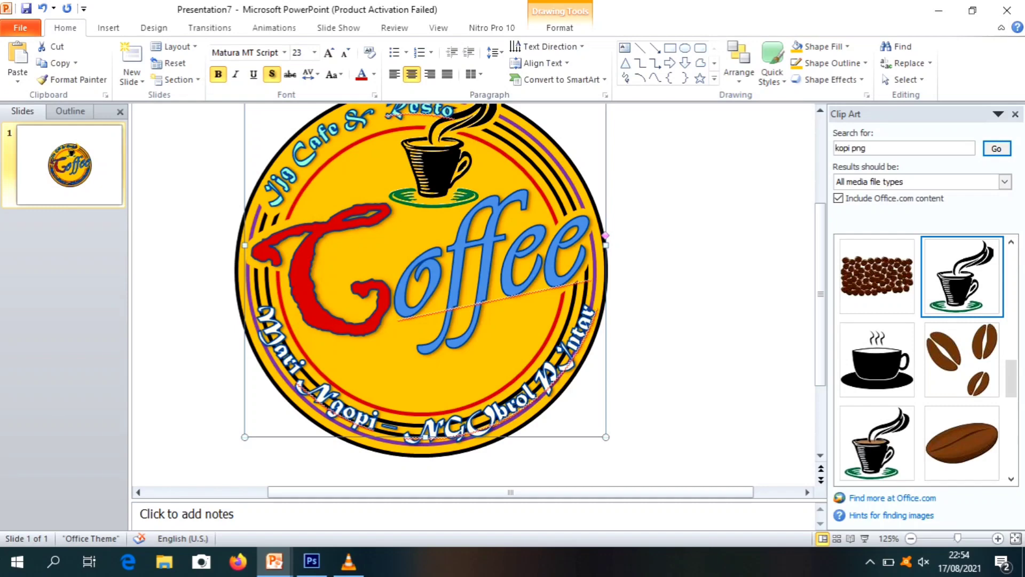
{"action": "key", "text": "Escape"}
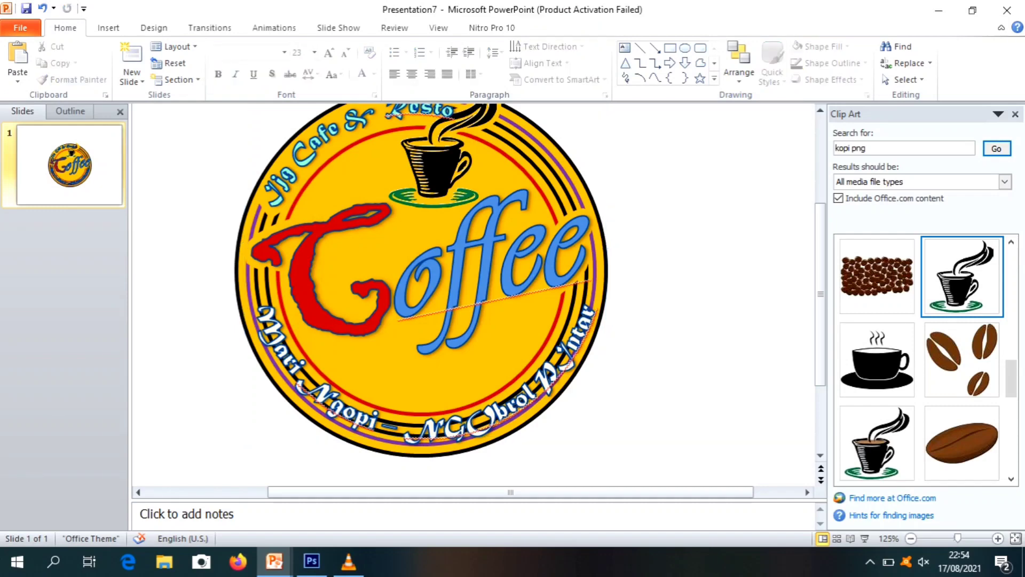
Try to trace the inner edge of the lower curved text with a freeform line
{"action": "scroll", "coordinate": [473, 294], "scroll_direction": "down", "scroll_amount": 3}
{"action": "scroll", "coordinate": [473, 293], "scroll_direction": "up", "scroll_amount": 4}
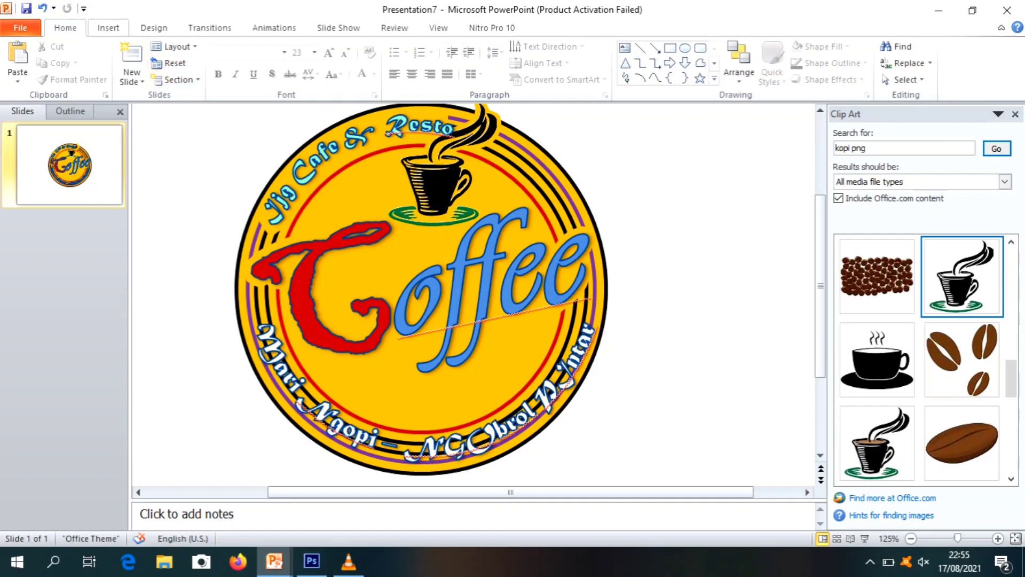
{"action": "left_click", "coordinate": [109, 28]}
{"action": "left_click", "coordinate": [206, 59]}
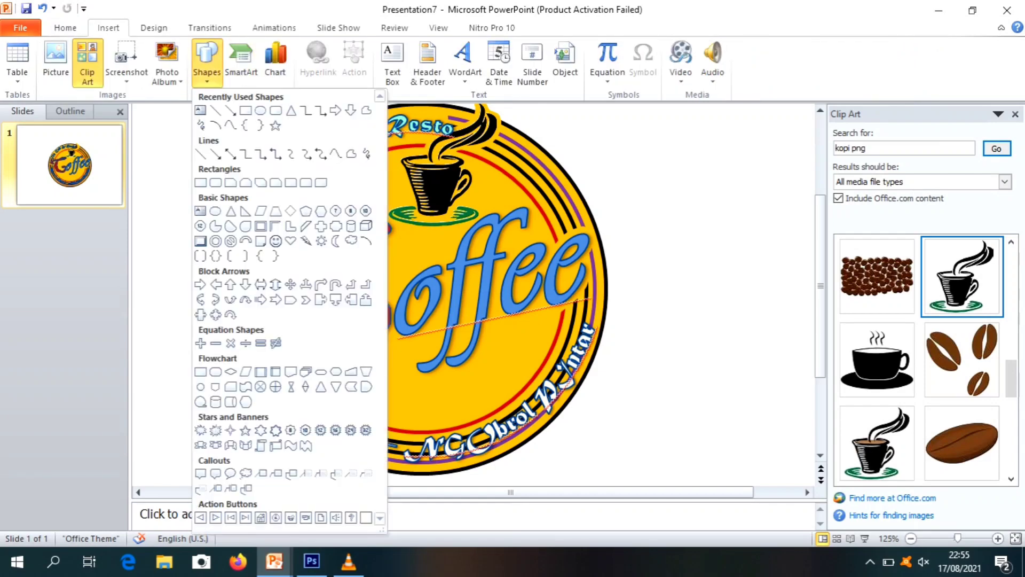
{"action": "left_click", "coordinate": [367, 110]}
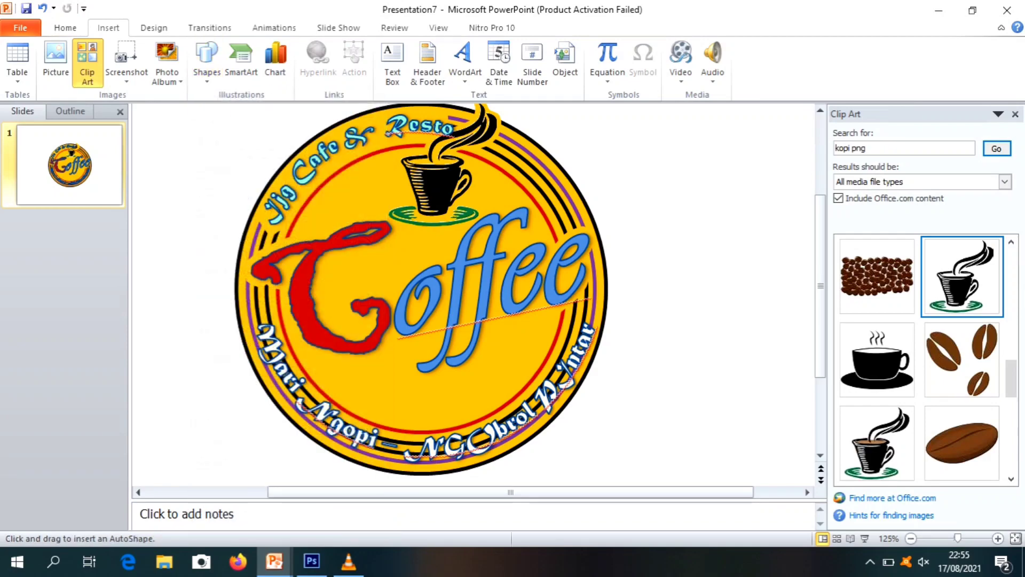
{"action": "scroll", "coordinate": [473, 295], "scroll_direction": "up", "scroll_amount": 5}
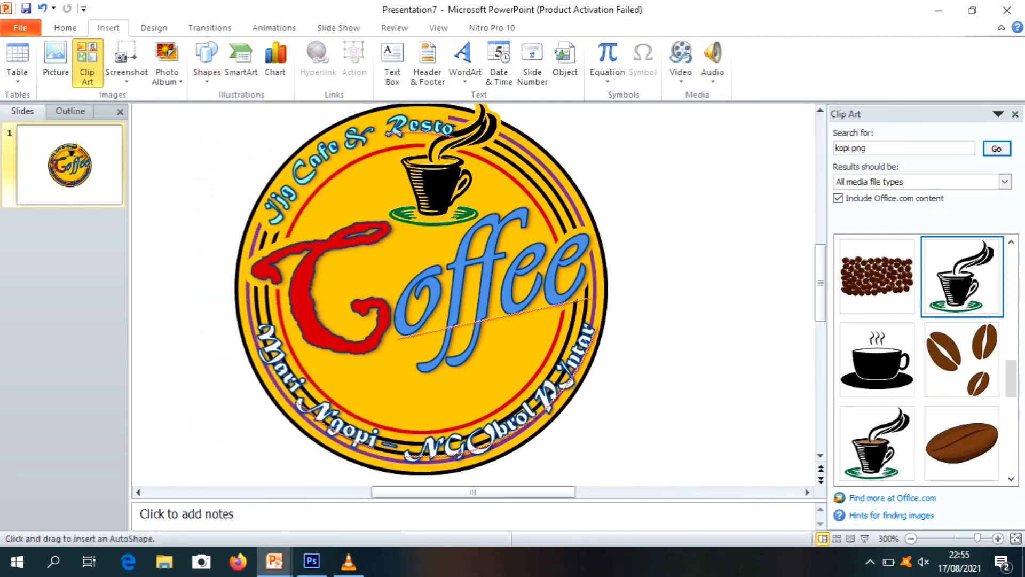
{"action": "scroll", "coordinate": [473, 294], "scroll_direction": "down", "scroll_amount": 2}
{"action": "scroll", "coordinate": [473, 294], "scroll_direction": "down", "scroll_amount": 3}
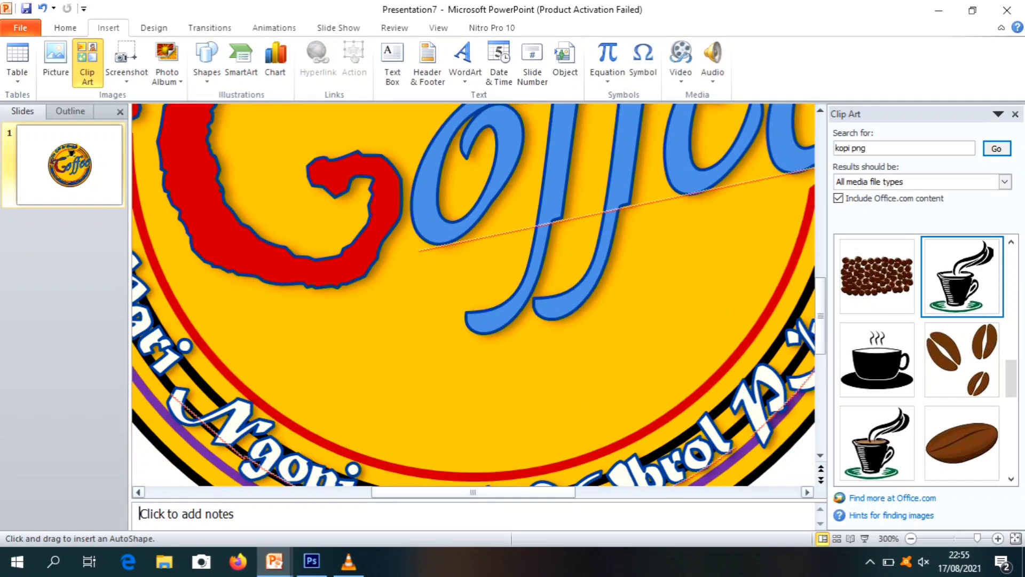
{"action": "left_click_drag", "start_coordinate": [473, 491], "coordinate": [446, 492]}
{"action": "scroll", "coordinate": [473, 293], "scroll_direction": "down", "scroll_amount": 15, "text": "ctrl"}
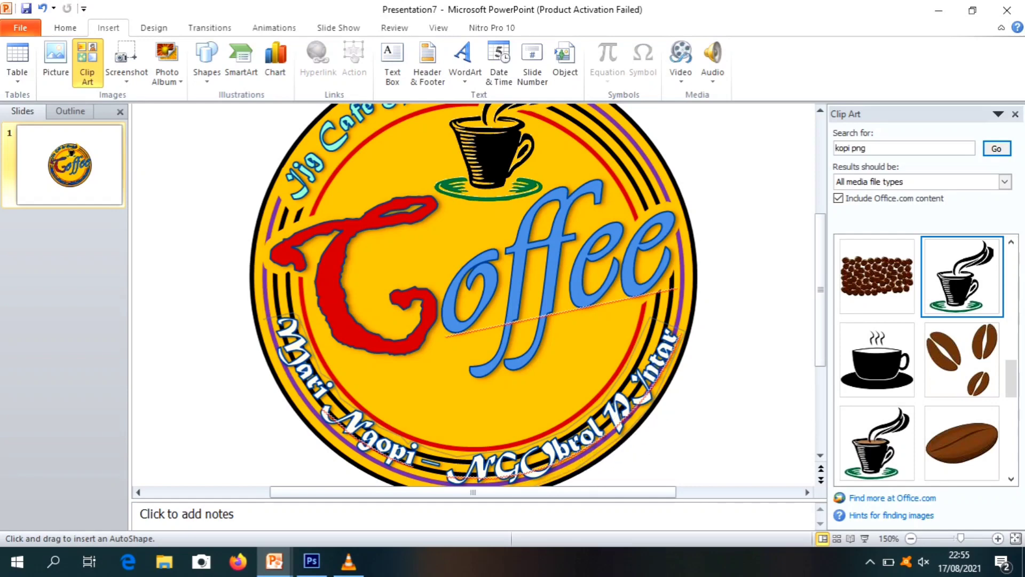
{"action": "left_click", "coordinate": [578, 469]}
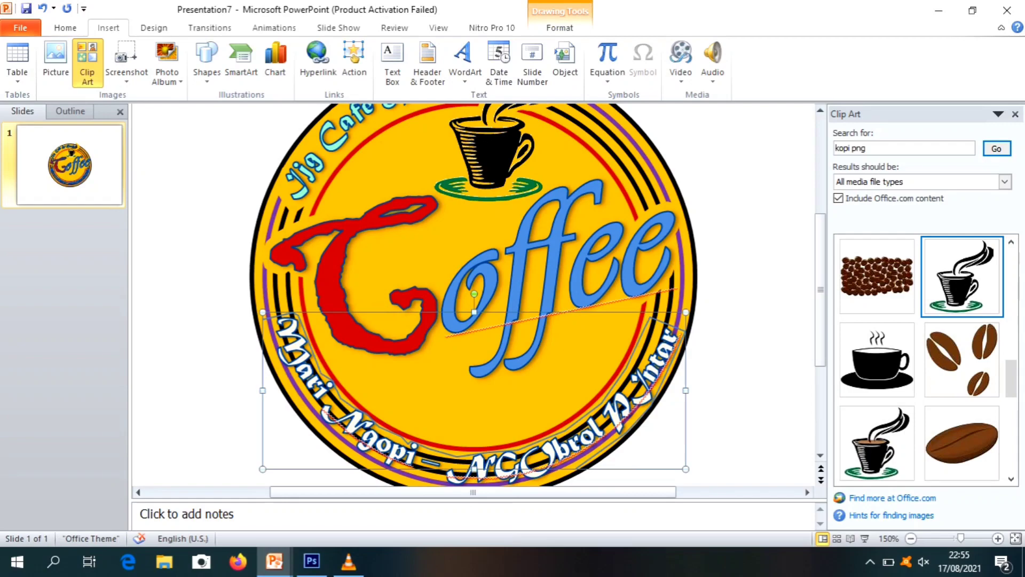
Try to trace the outer edge of the lower curved text with a second freeform, starting at the outline's left end
{"action": "scroll", "coordinate": [473, 293], "scroll_direction": "down", "scroll_amount": 2}
{"action": "scroll", "coordinate": [473, 293], "scroll_direction": "up", "scroll_amount": 5}
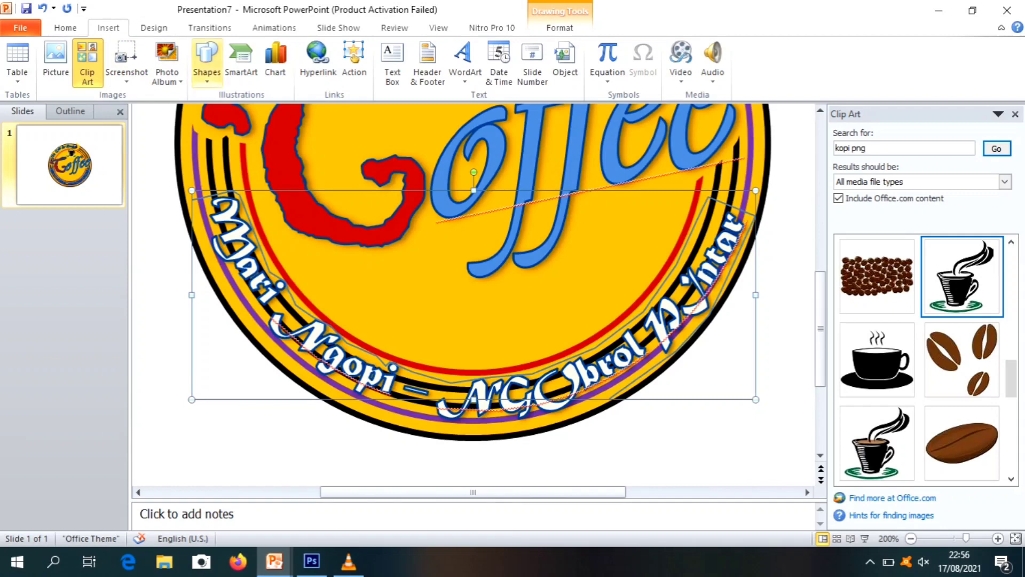
{"action": "left_click", "coordinate": [206, 60]}
{"action": "left_click", "coordinate": [366, 111]}
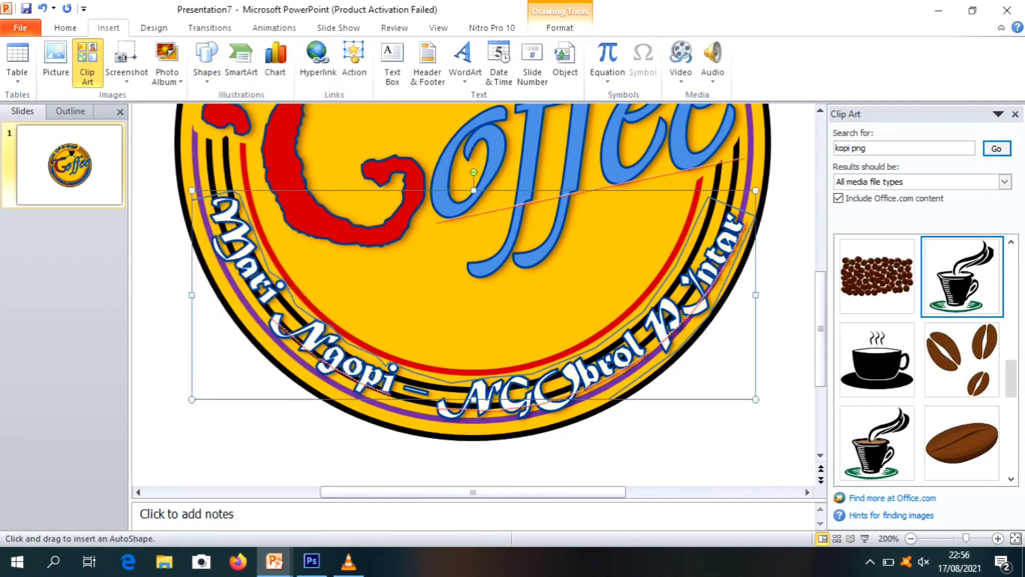
{"action": "left_click", "coordinate": [190, 197]}
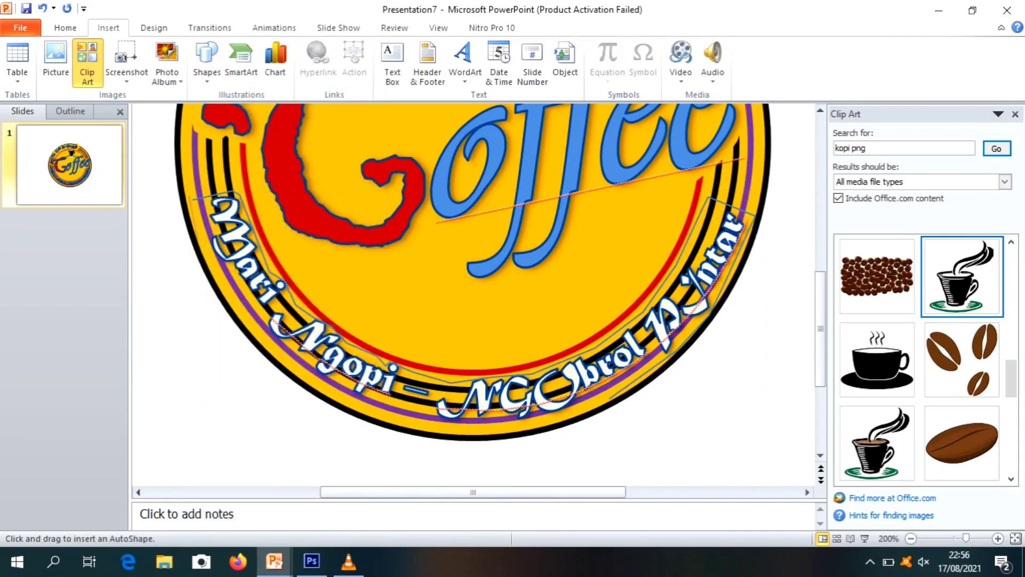
{"action": "mouse_move", "coordinate": [214, 270]}
{"action": "left_mouse_down"}
{"action": "mouse_move", "coordinate": [278, 347]}
{"action": "mouse_move", "coordinate": [382, 413]}
{"action": "left_mouse_up"}
{"action": "left_click", "coordinate": [308, 377]}
{"action": "key", "text": "BackSpace"}
{"action": "key", "text": "BackSpace"}
{"action": "key", "text": "BackSpace"}
{"action": "left_click", "coordinate": [141, 219]}
{"action": "left_click", "coordinate": [169, 259]}
{"action": "left_click", "coordinate": [189, 236]}
{"action": "left_click", "coordinate": [188, 196]}
{"action": "key", "text": "Delete"}
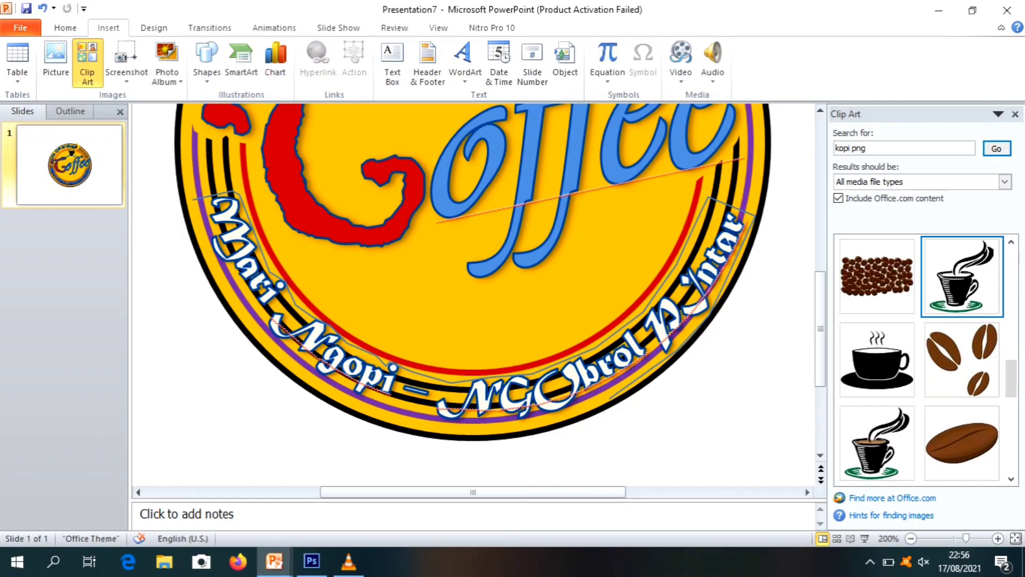
Retry the freeform outline along the lower text's outer edge and remove its last points
{"action": "left_click", "coordinate": [207, 60]}
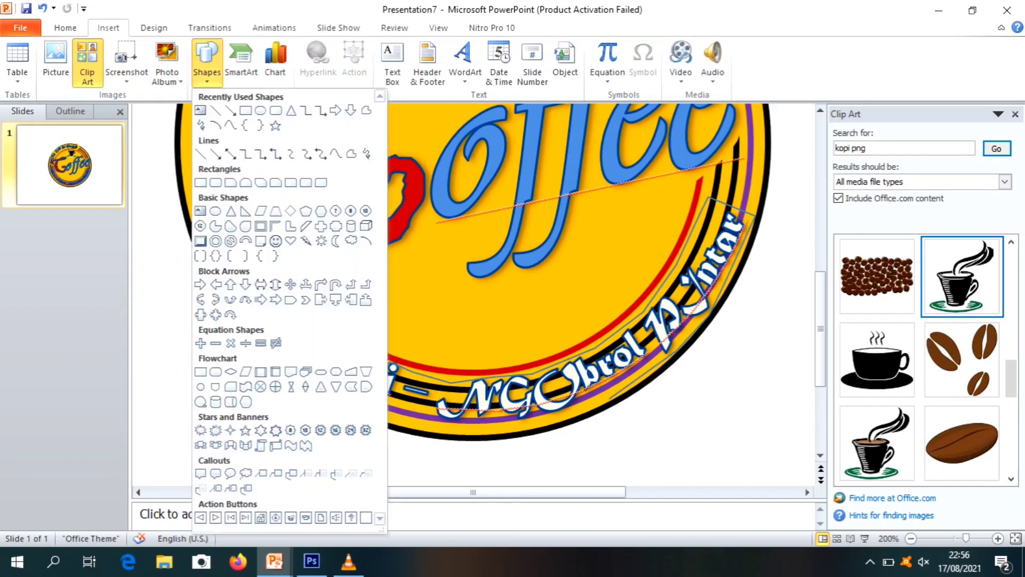
{"action": "left_click", "coordinate": [367, 110]}
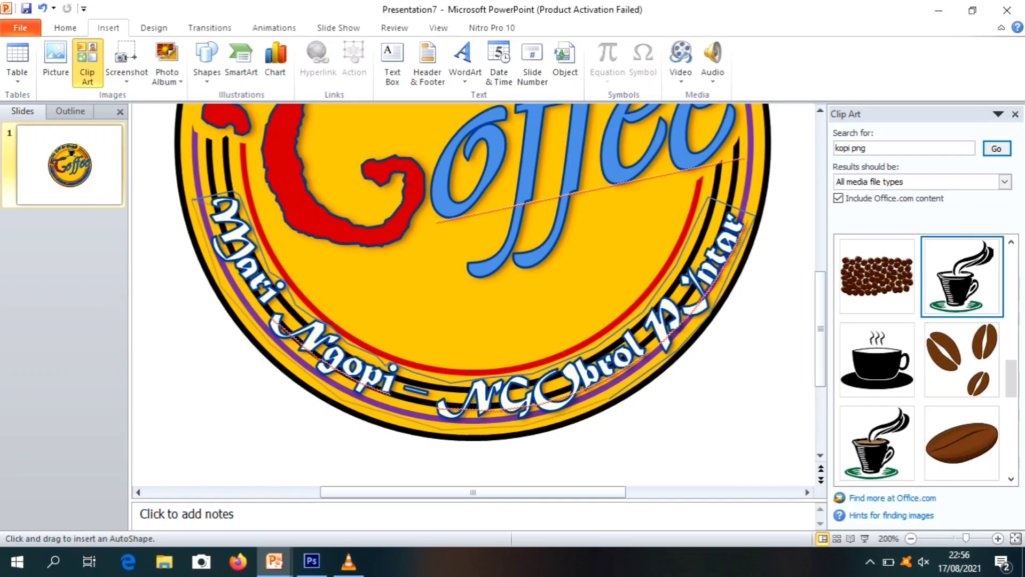
{"action": "key", "text": "BackSpace"}
{"action": "key", "text": "BackSpace"}
{"action": "key", "text": "BackSpace"}
{"action": "key", "text": "BackSpace"}
{"action": "key", "text": "BackSpace"}
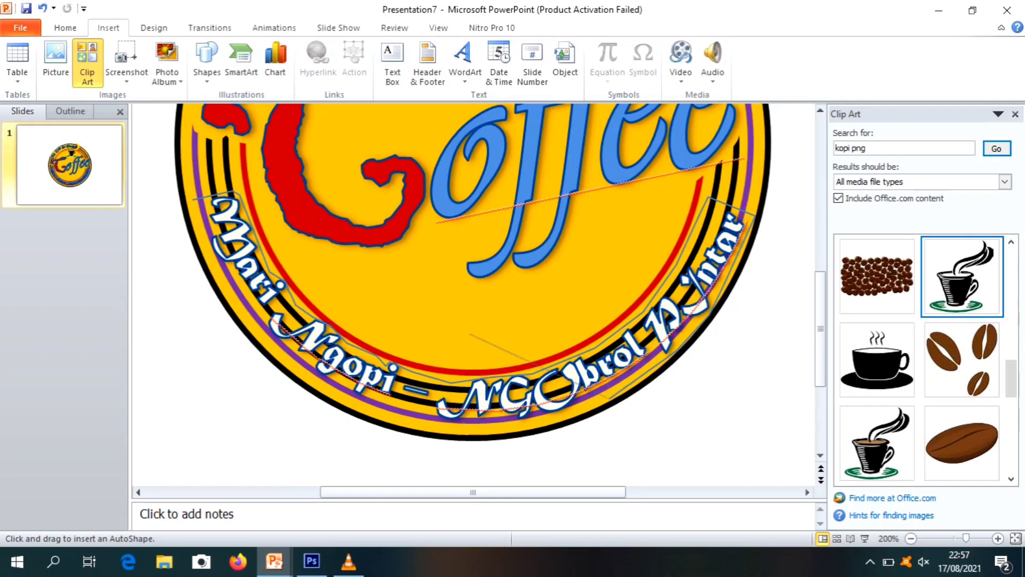
Delete the small filled freeform on the badge's lower rim and the open outline traced around the lower text
{"action": "mouse_move", "coordinate": [627, 446]}
{"action": "left_mouse_down"}
{"action": "mouse_move", "coordinate": [647, 425]}
{"action": "mouse_move", "coordinate": [608, 395]}
{"action": "left_mouse_up"}
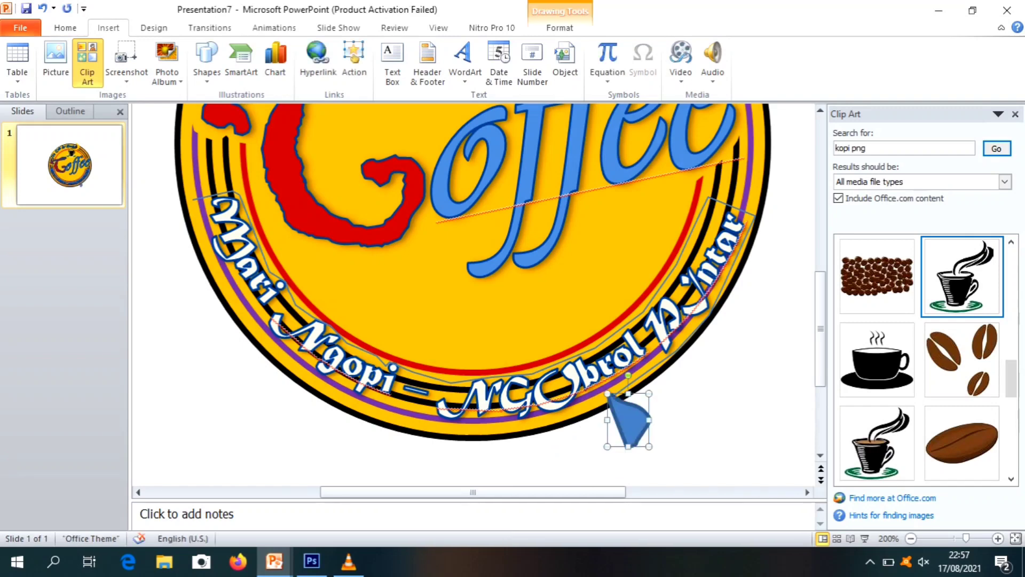
{"action": "key", "text": "Delete"}
{"action": "left_click", "coordinate": [611, 396]}
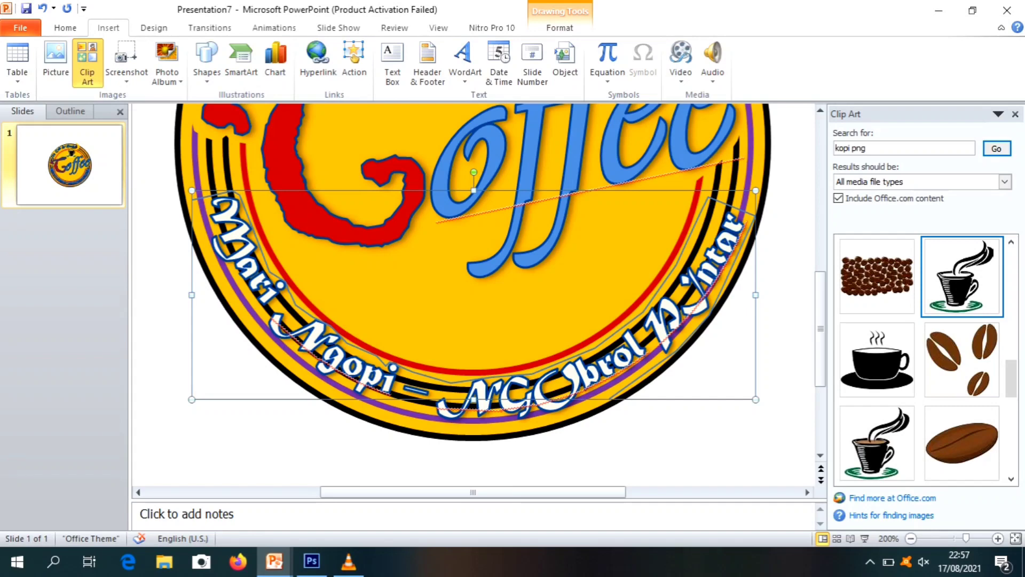
{"action": "key", "text": "Delete"}
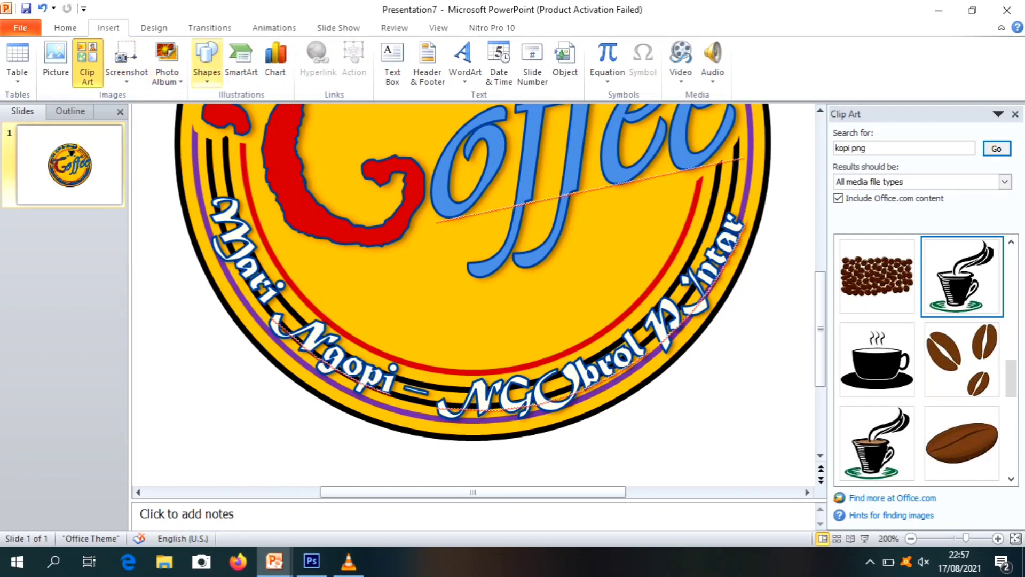
{"action": "left_click", "coordinate": [207, 59]}
{"action": "left_click", "coordinate": [367, 109]}
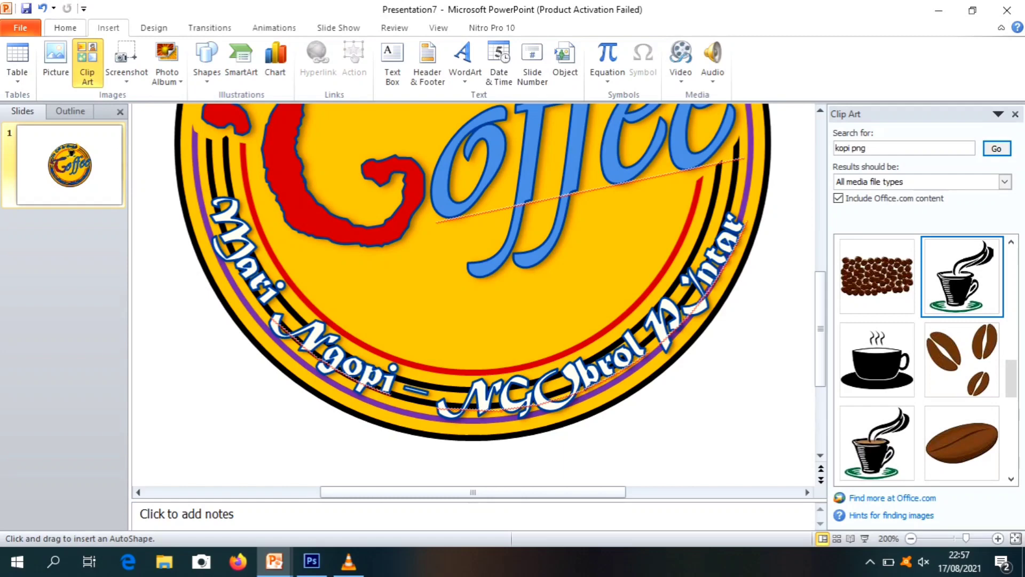
{"action": "left_click", "coordinate": [65, 27]}
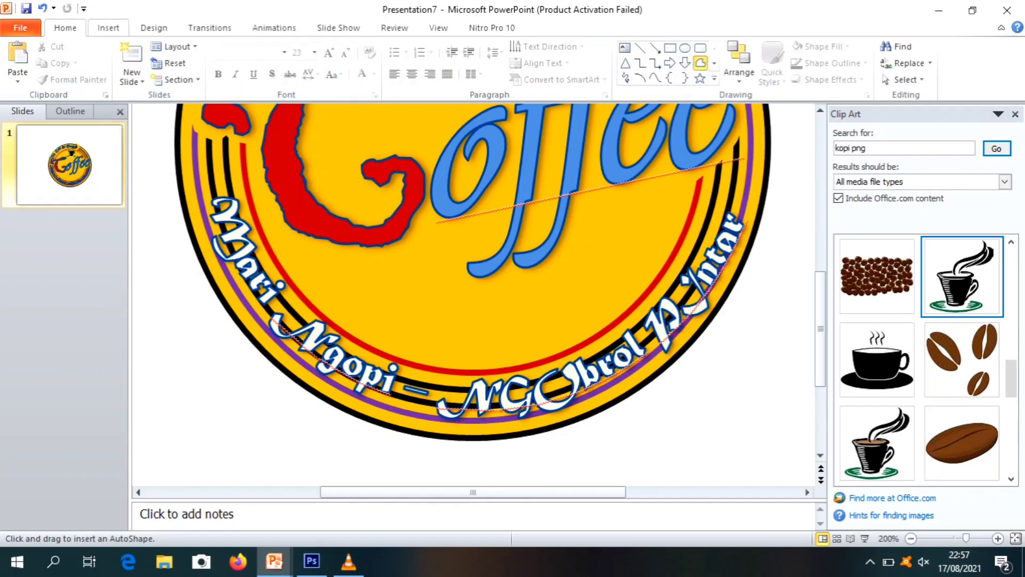
{"action": "left_click", "coordinate": [108, 28]}
{"action": "left_click", "coordinate": [153, 28]}
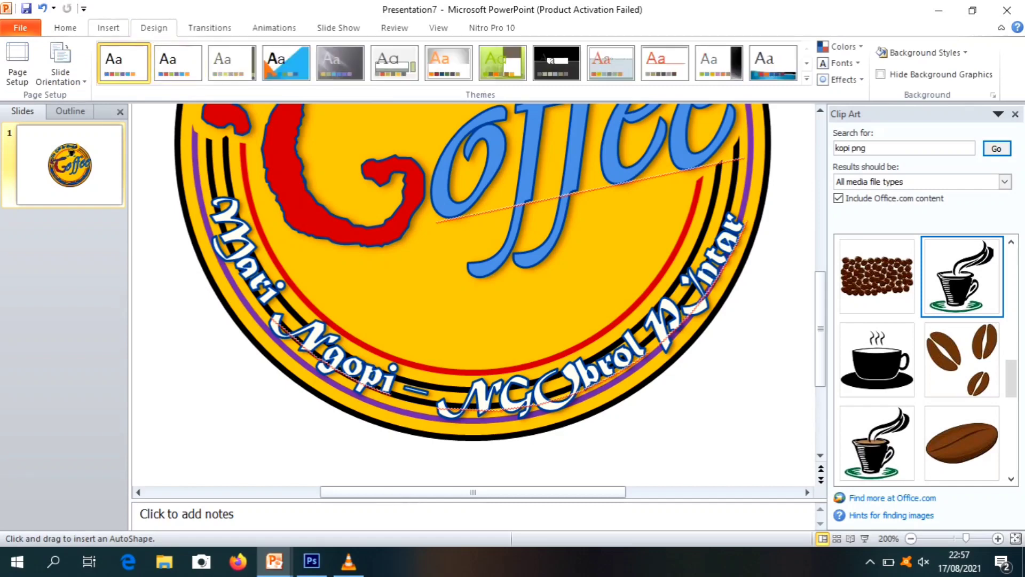
{"action": "left_click", "coordinate": [108, 28]}
{"action": "mouse_move", "coordinate": [151, 239]}
{"action": "left_mouse_down"}
{"action": "mouse_move", "coordinate": [153, 275]}
{"action": "mouse_move", "coordinate": [169, 258]}
{"action": "mouse_move", "coordinate": [152, 245]}
{"action": "left_mouse_up"}
{"action": "key", "text": "Delete"}
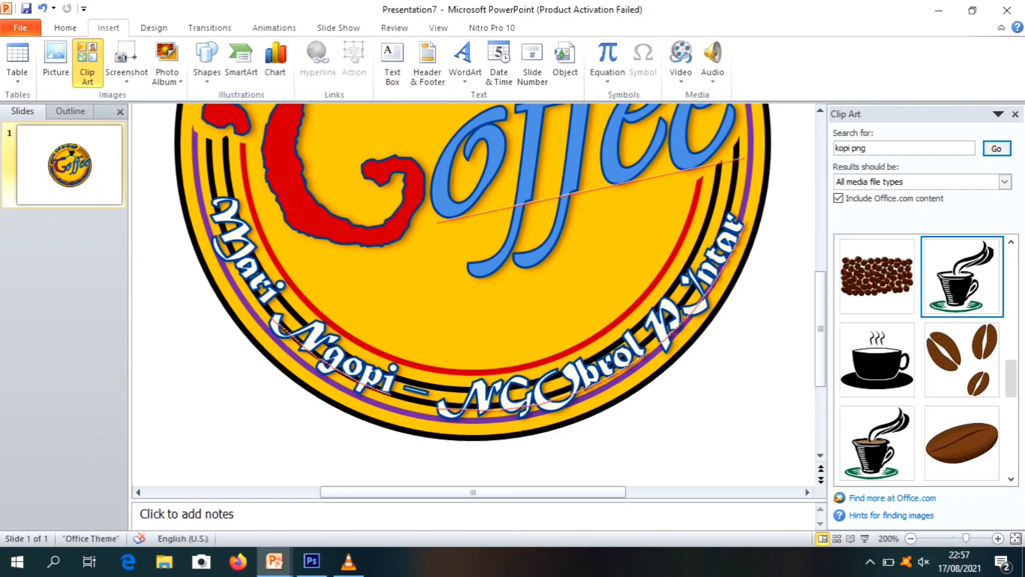
{"action": "key", "text": "ctrl+z"}
Narrow the "Mari Ngopi – NGObrol PIntar" text frame slightly from its right side to fit the rings
{"action": "scroll", "coordinate": [496, 410], "scroll_direction": "down", "scroll_amount": 5}
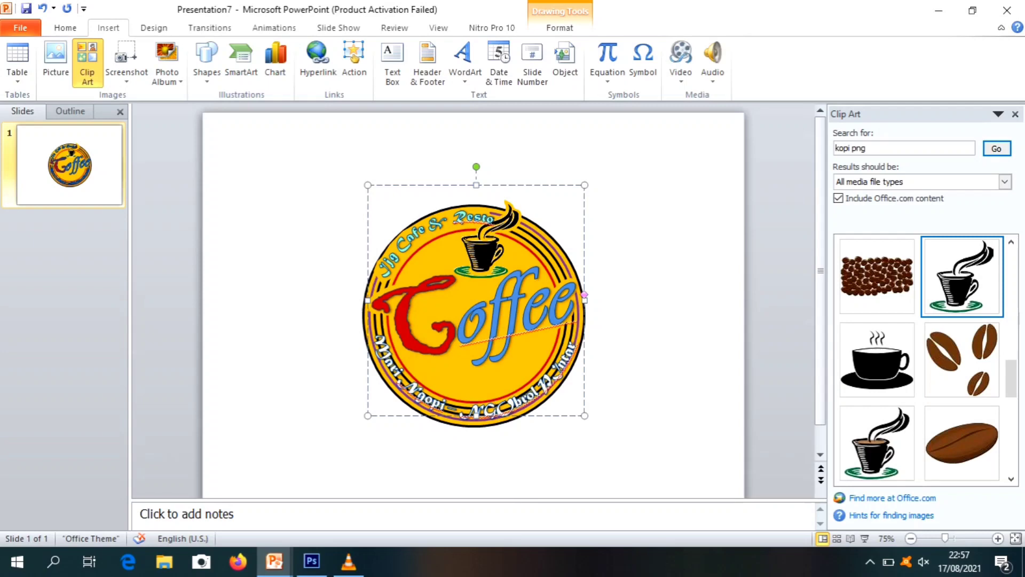
{"action": "scroll", "coordinate": [496, 410], "scroll_direction": "up", "scroll_amount": 5}
{"action": "scroll", "coordinate": [496, 410], "scroll_direction": "down", "scroll_amount": 1}
{"action": "scroll", "coordinate": [474, 294], "scroll_direction": "down", "scroll_amount": 5}
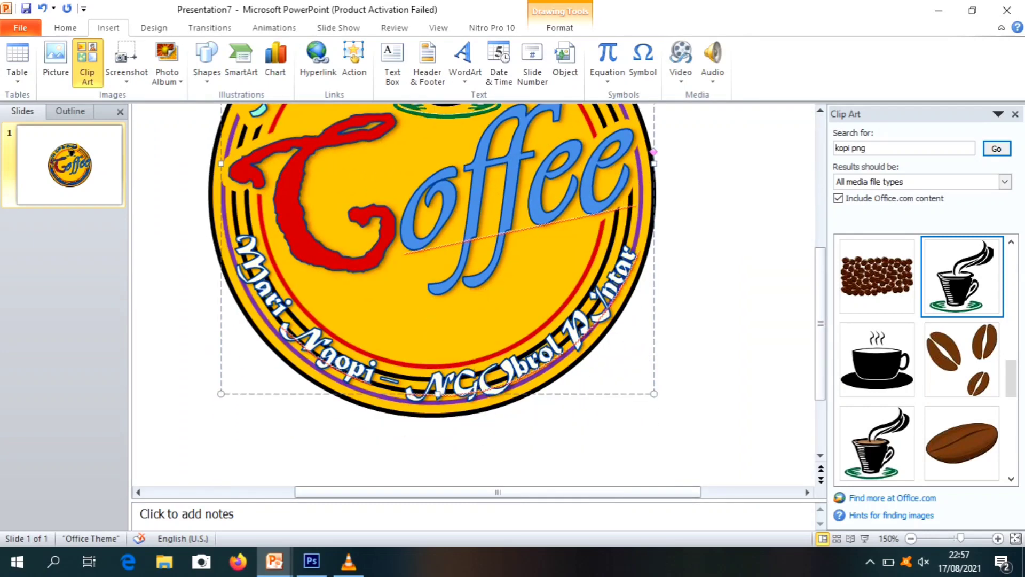
{"action": "key", "text": "Escape"}
{"action": "left_click_drag", "start_coordinate": [654, 164], "coordinate": [645, 163]}
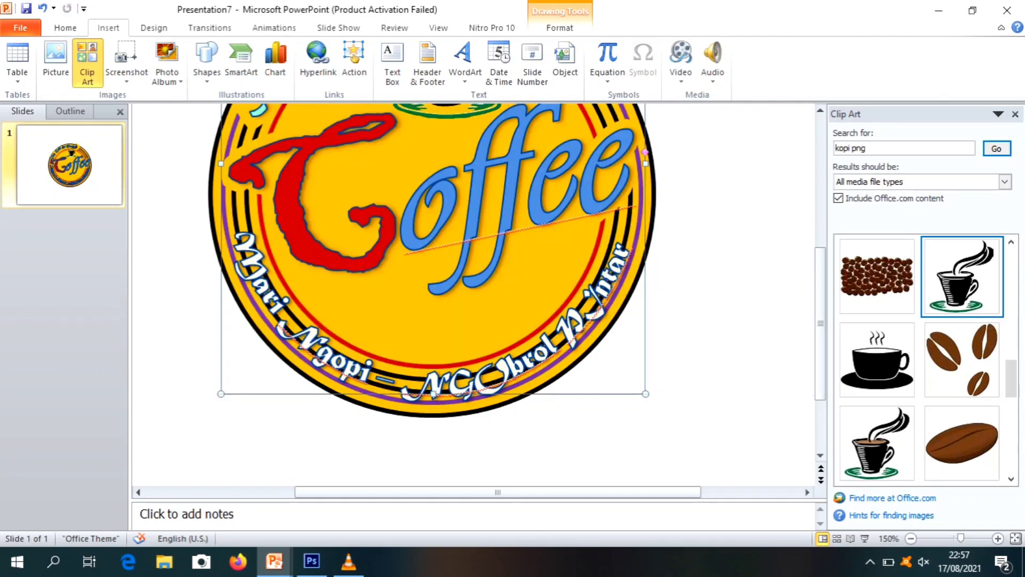
Undo the last resize of the lower text frame and trace a closed freeform band around the lower curved text
{"action": "key", "text": "ctrl+z"}
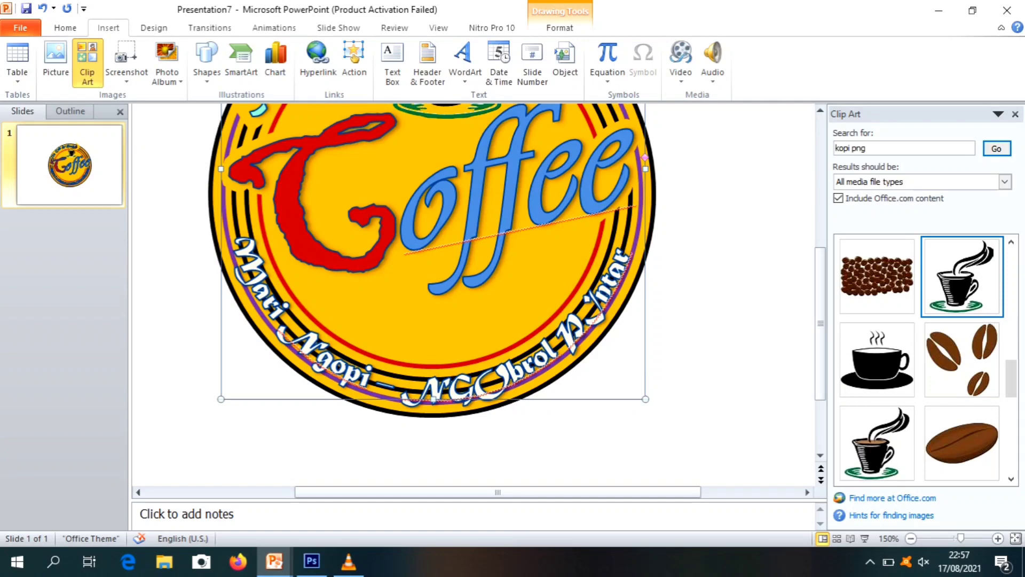
{"action": "key", "text": "Escape"}
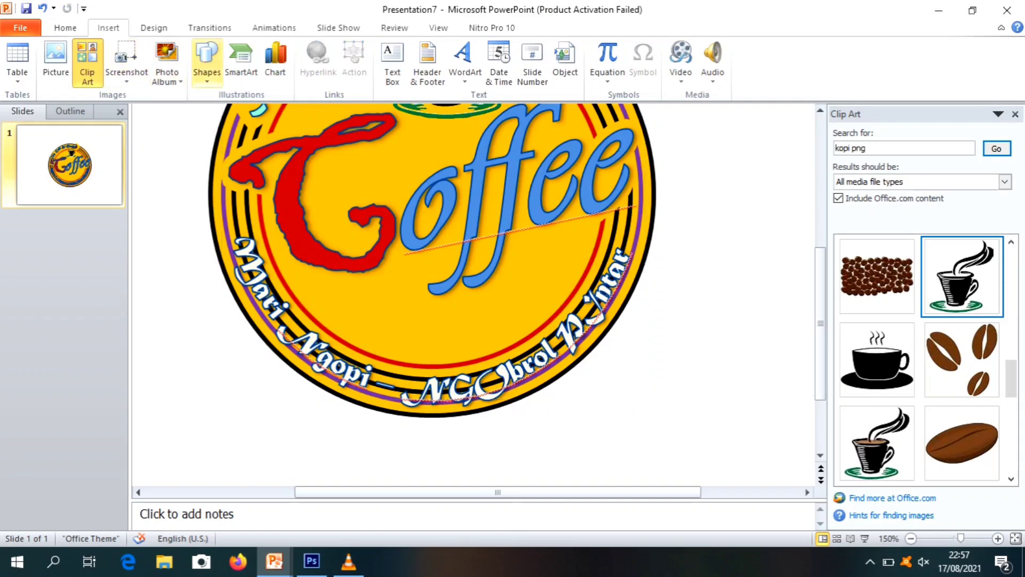
{"action": "left_click", "coordinate": [207, 59]}
{"action": "left_click", "coordinate": [367, 110]}
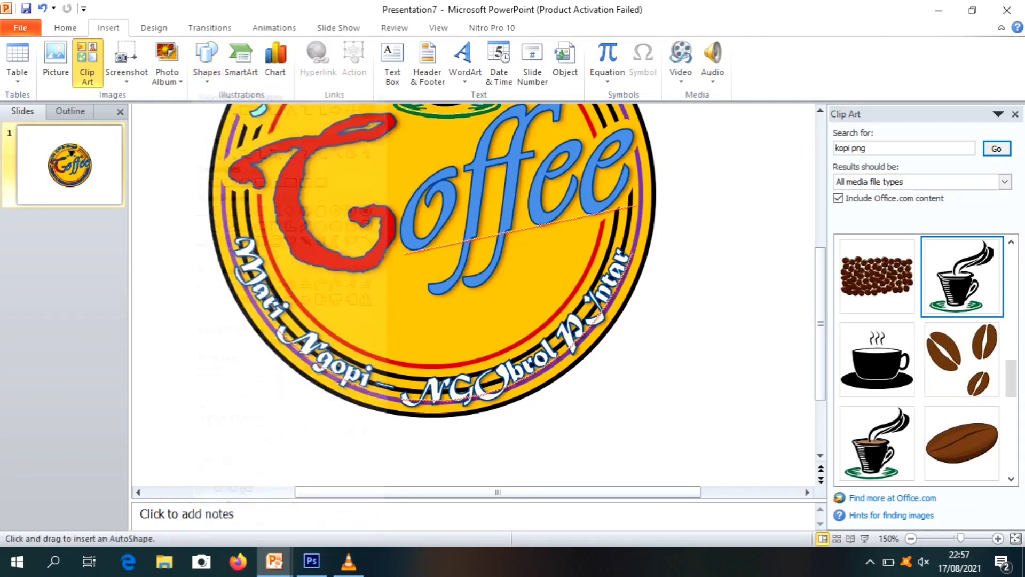
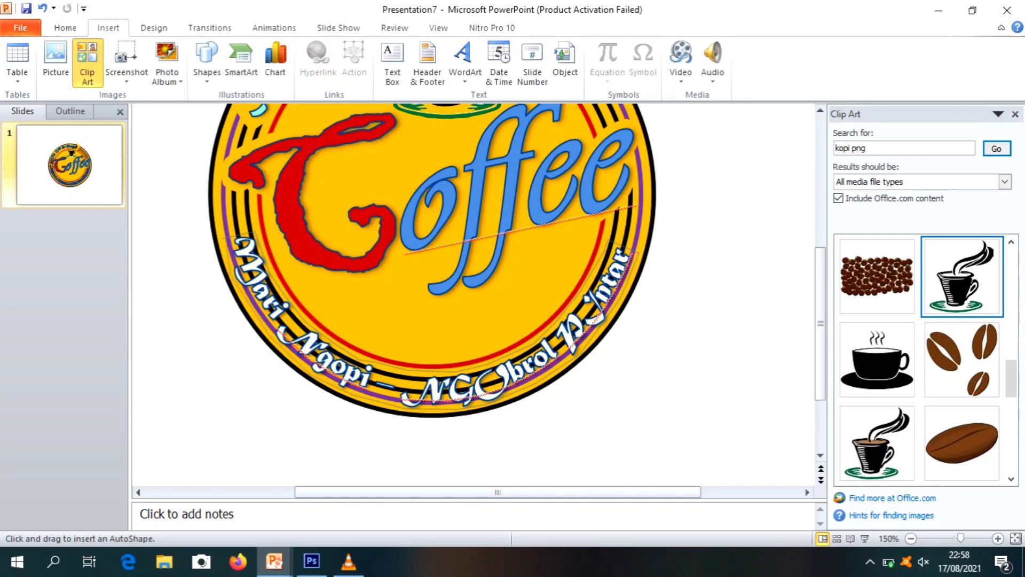
{"action": "left_click", "coordinate": [223, 241]}
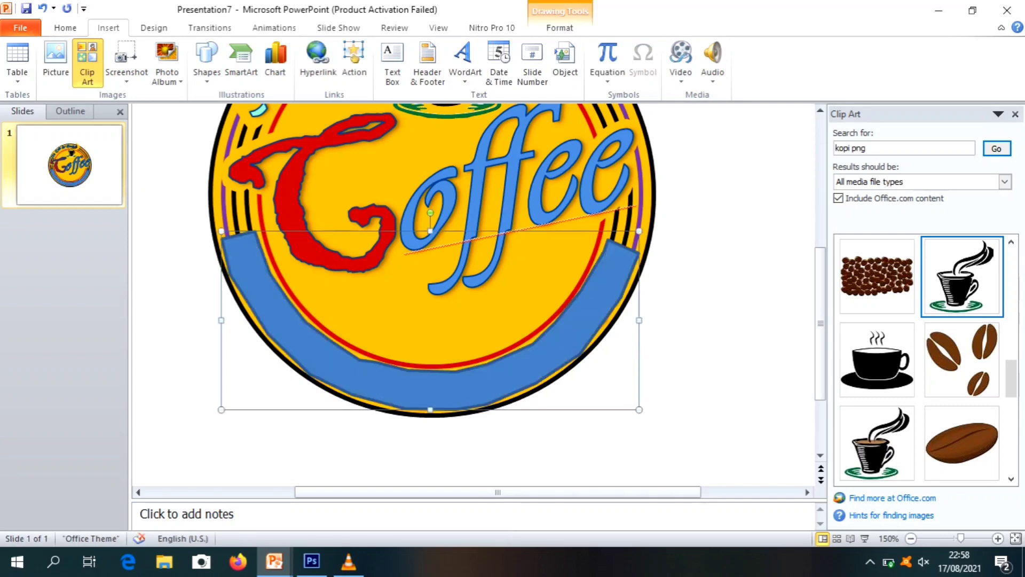
Give the traced band the badge's gold fill and outline, and send it behind the lower curved text
{"action": "left_click", "coordinate": [559, 28]}
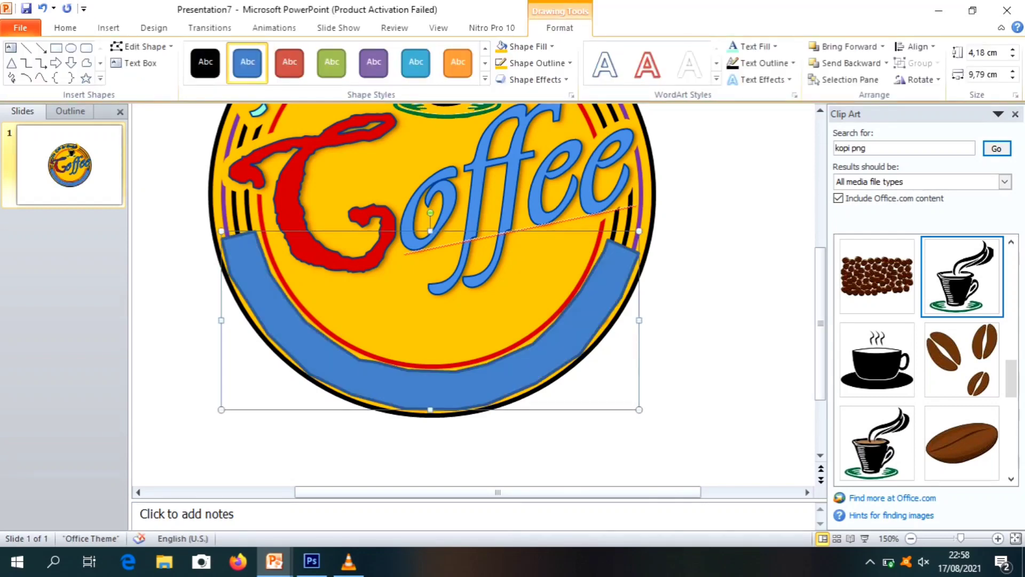
{"action": "left_click", "coordinate": [502, 47]}
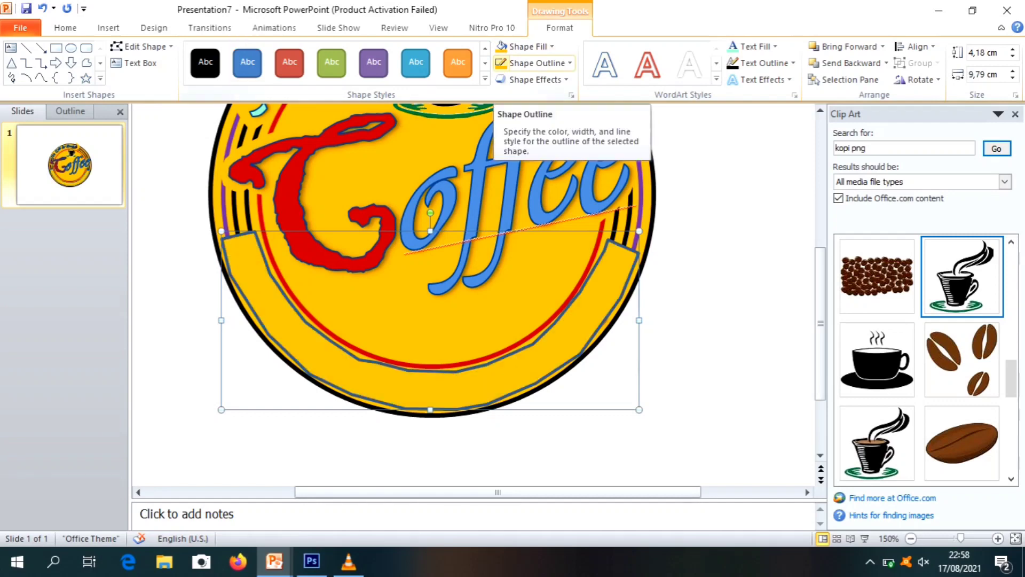
{"action": "left_click", "coordinate": [502, 63]}
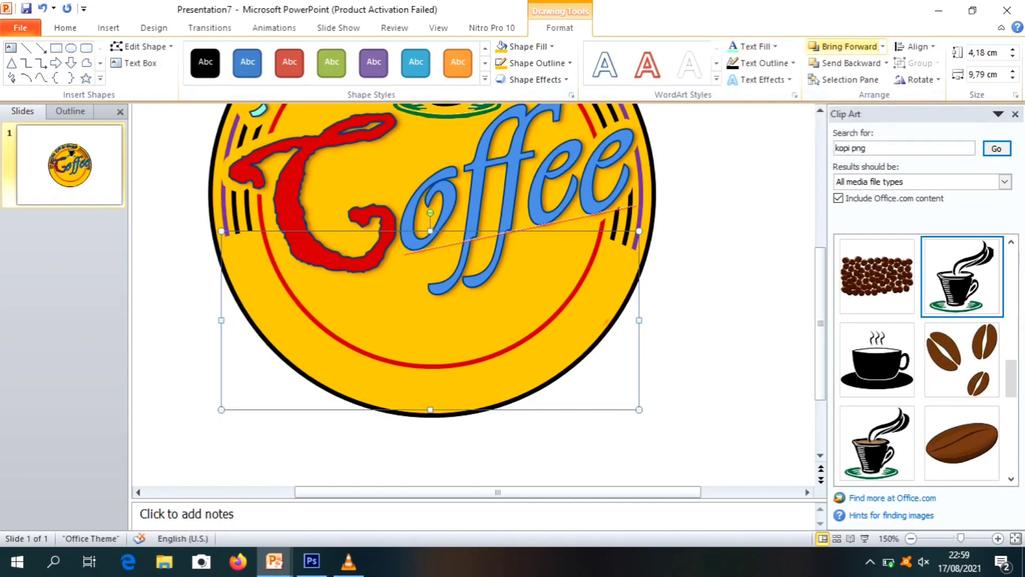
{"action": "left_click", "coordinate": [845, 63]}
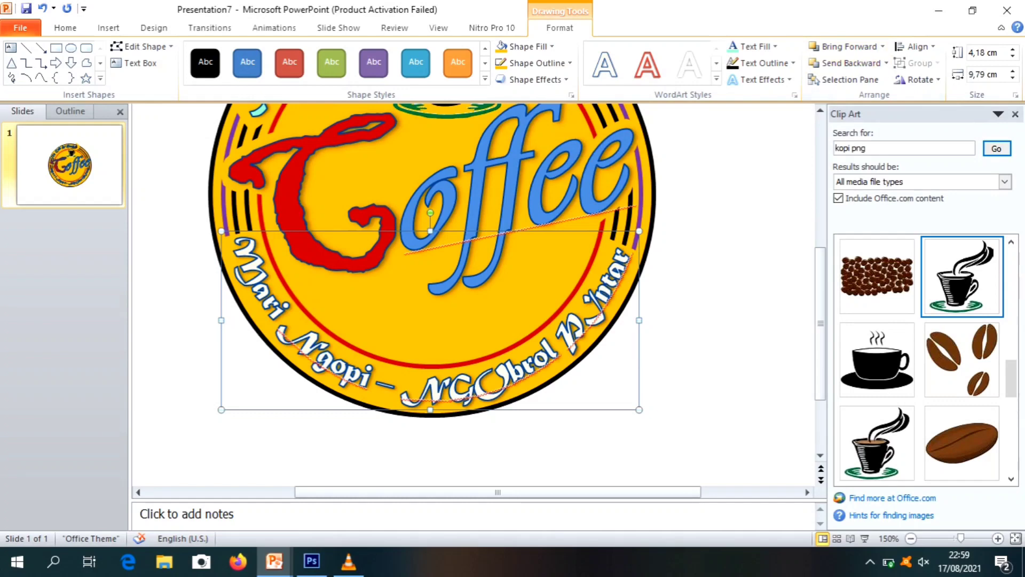
{"action": "key", "text": "Escape"}
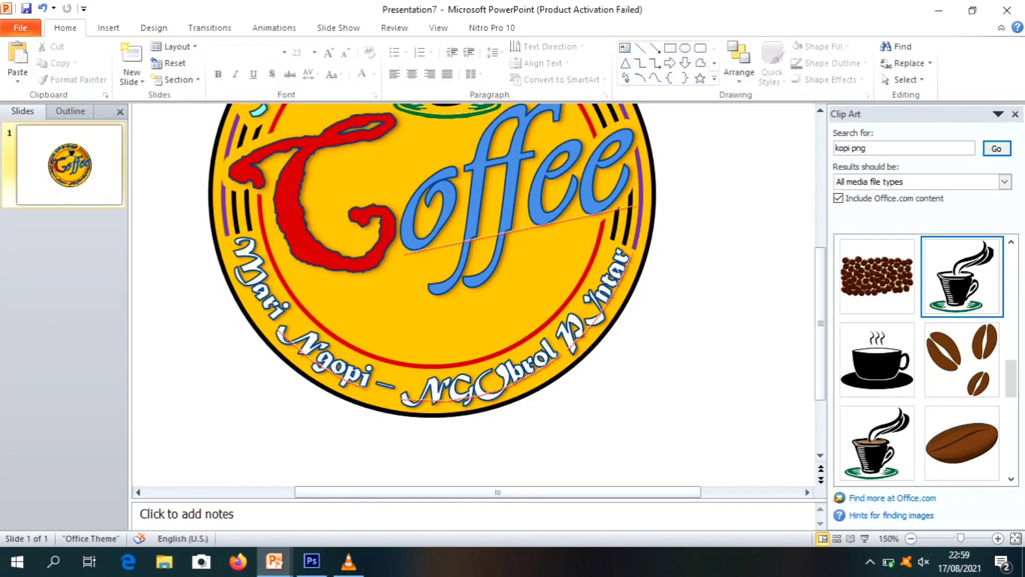
Colour "Mari Ngopi" red and "NGObrol PIntar" green in the lower curved text
{"action": "scroll", "coordinate": [473, 294], "scroll_direction": "down", "scroll_amount": 5}
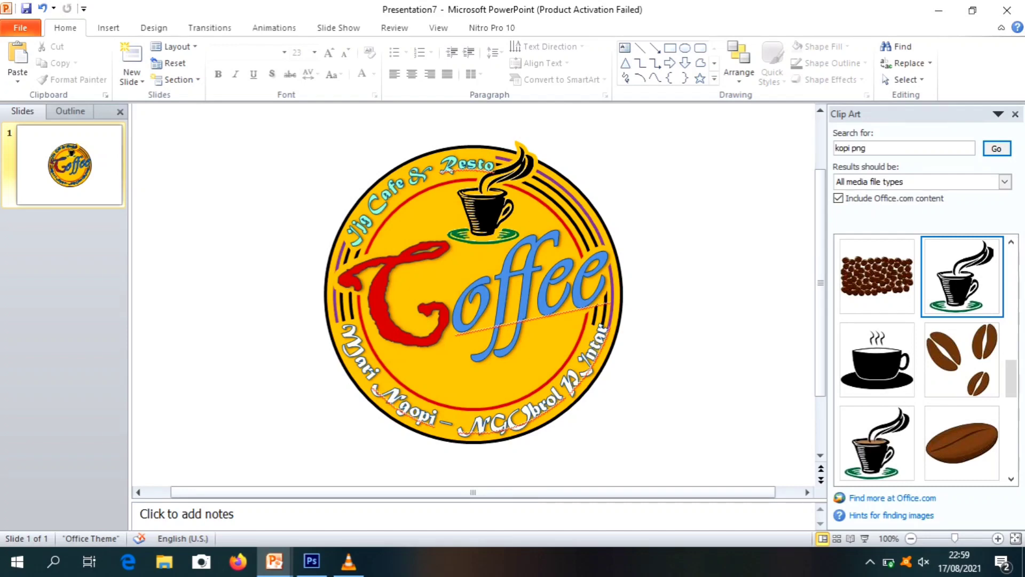
{"action": "left_click_drag", "start_coordinate": [342, 330], "coordinate": [438, 421]}
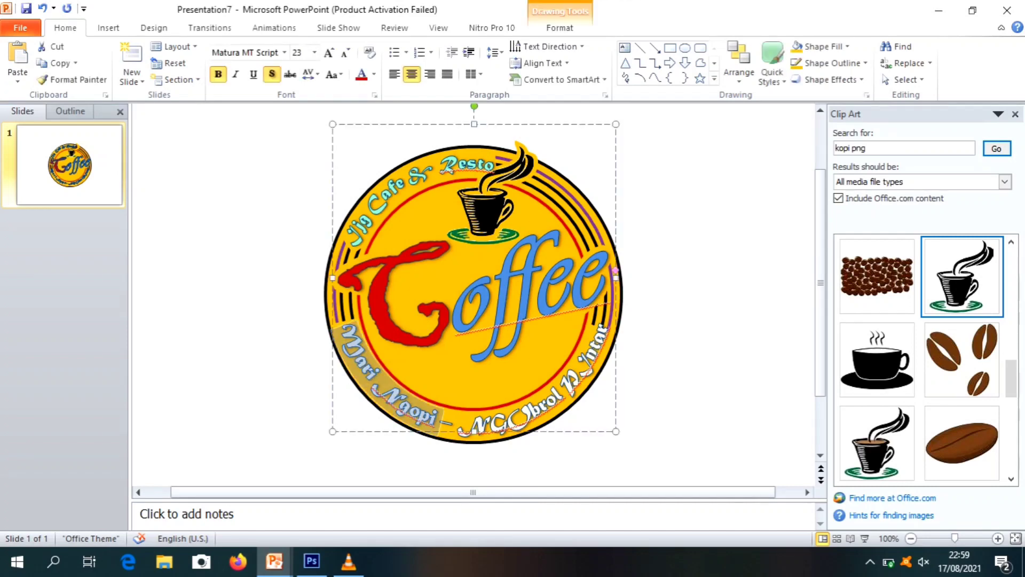
{"action": "left_click", "coordinate": [362, 74]}
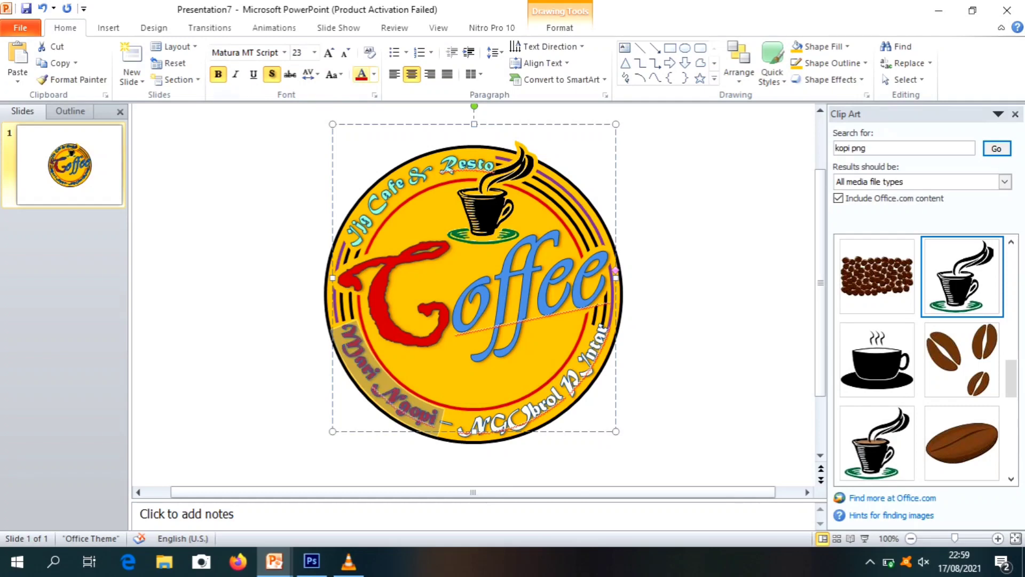
{"action": "left_click_drag", "start_coordinate": [457, 430], "coordinate": [617, 320]}
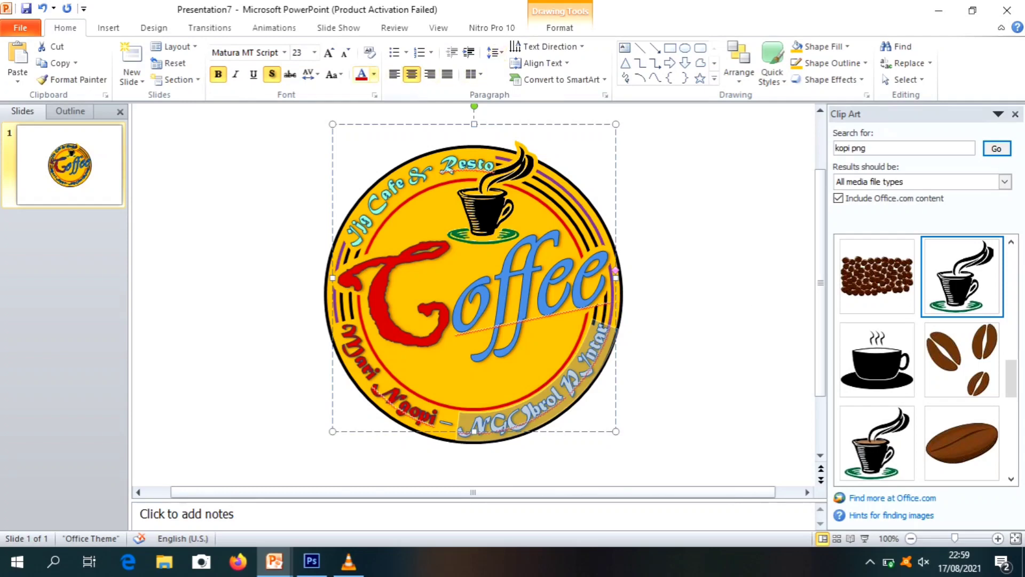
{"action": "left_click", "coordinate": [374, 74]}
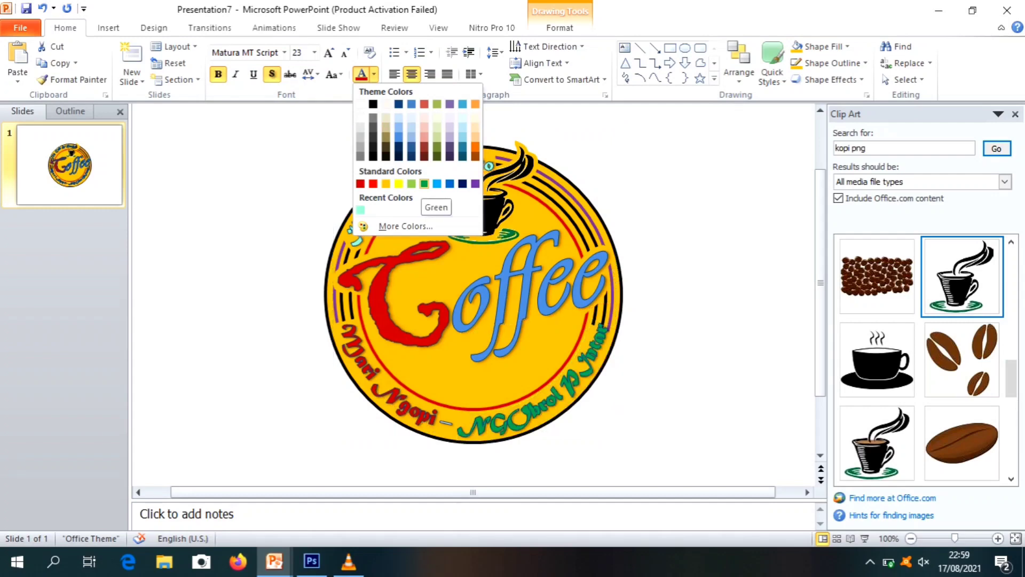
{"action": "left_click", "coordinate": [425, 184]}
{"action": "left_click", "coordinate": [658, 141]}
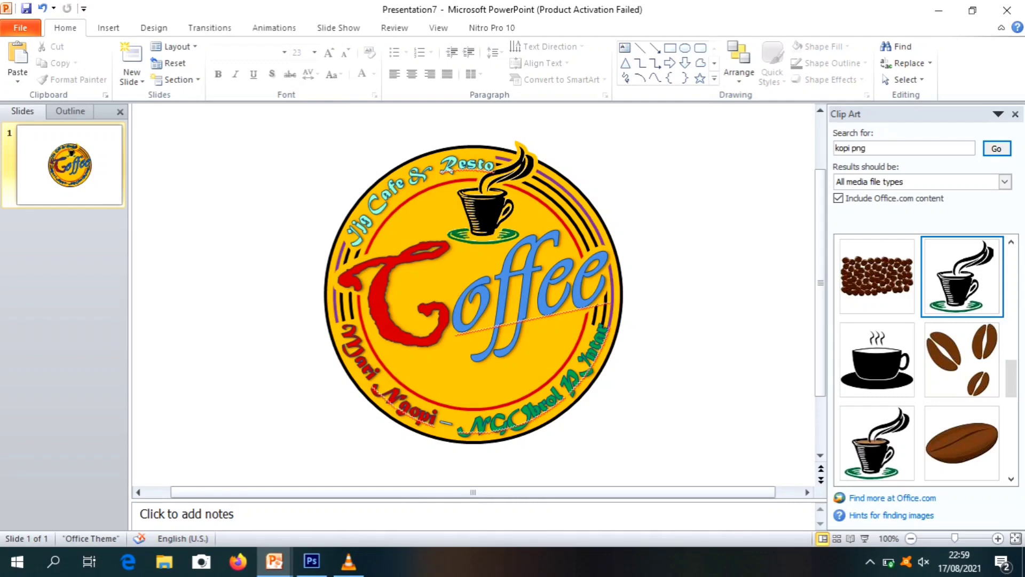
Draw a small freeform patch about 0.86 cm wide and 0.6 cm high over the ring ends at the end of "PIntar"
{"action": "scroll", "coordinate": [473, 294], "scroll_direction": "up", "scroll_amount": 10}
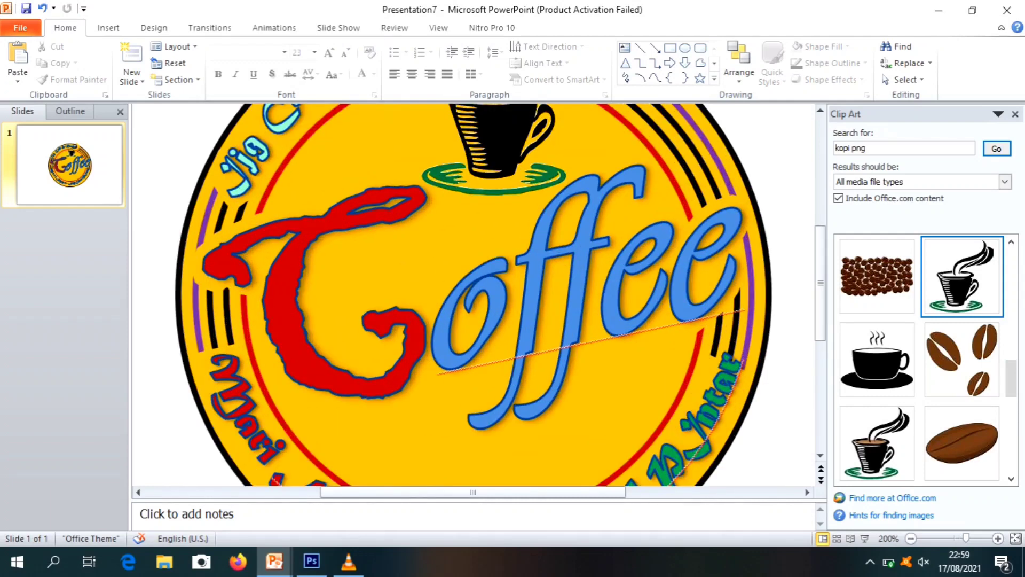
{"action": "scroll", "coordinate": [473, 294], "scroll_direction": "down", "scroll_amount": 3}
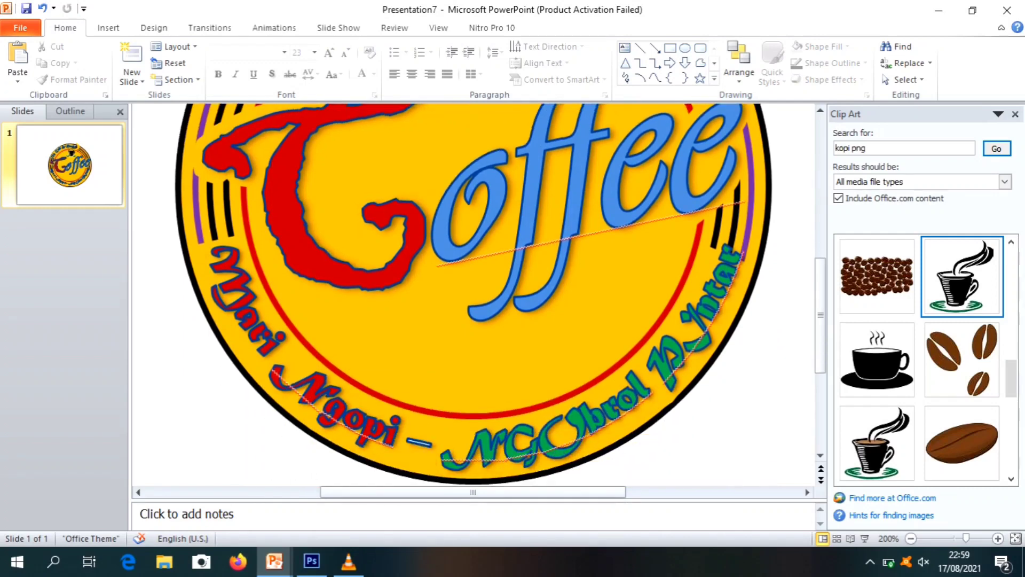
{"action": "left_click", "coordinate": [108, 28]}
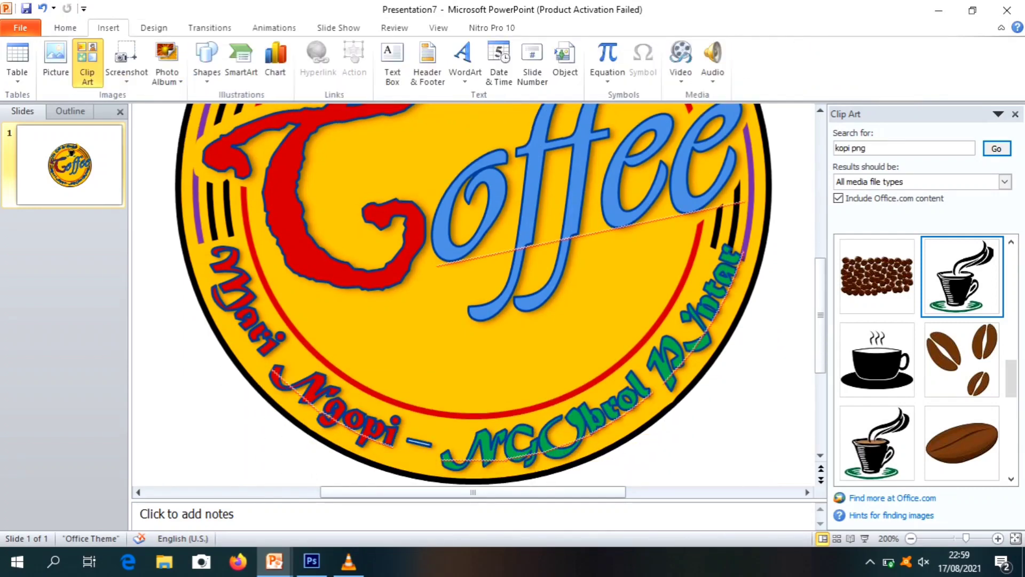
{"action": "left_click", "coordinate": [206, 62]}
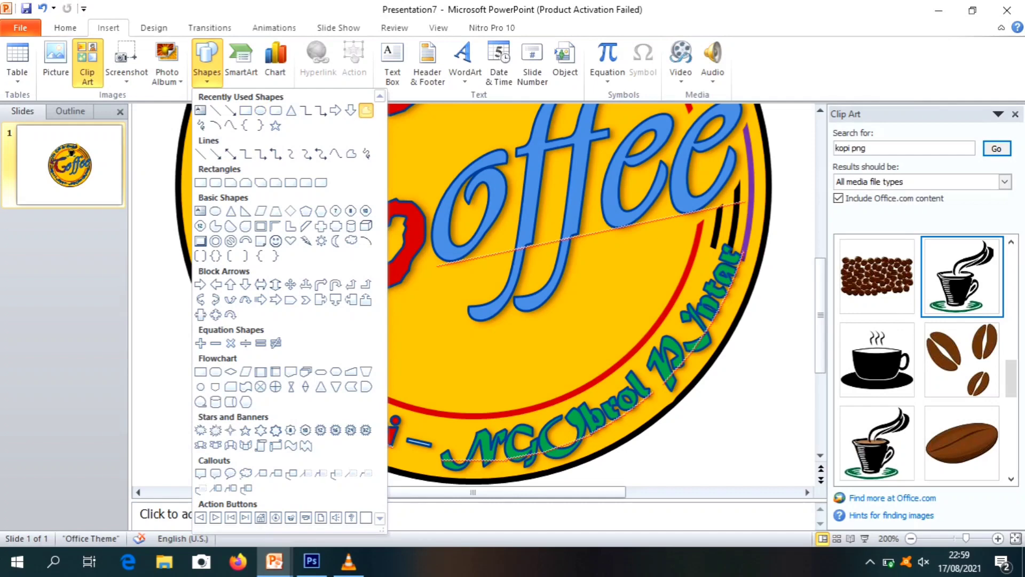
{"action": "left_click", "coordinate": [366, 110]}
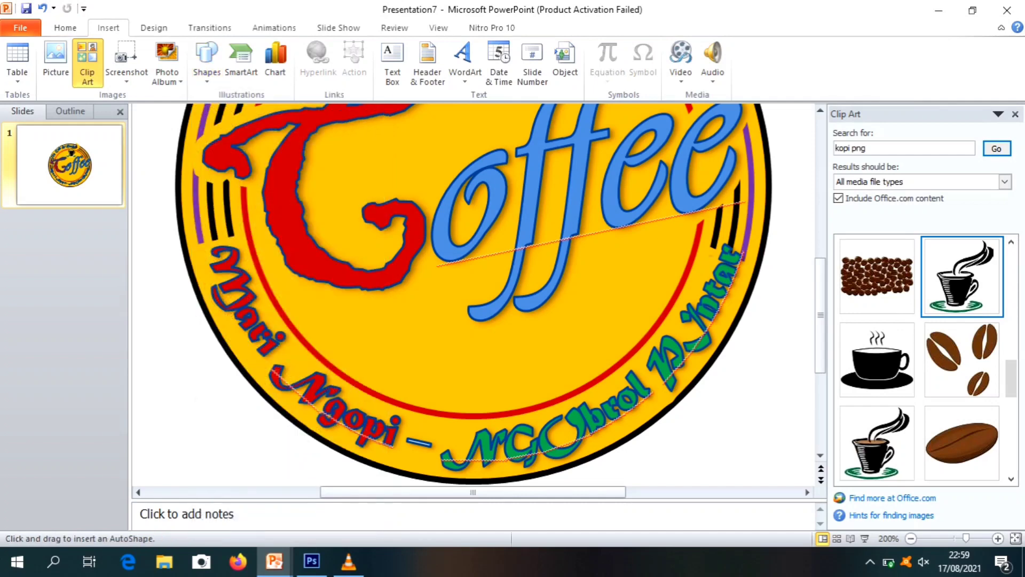
{"action": "left_click", "coordinate": [709, 234]}
{"action": "left_click_drag", "start_coordinate": [750, 268], "coordinate": [756, 266]}
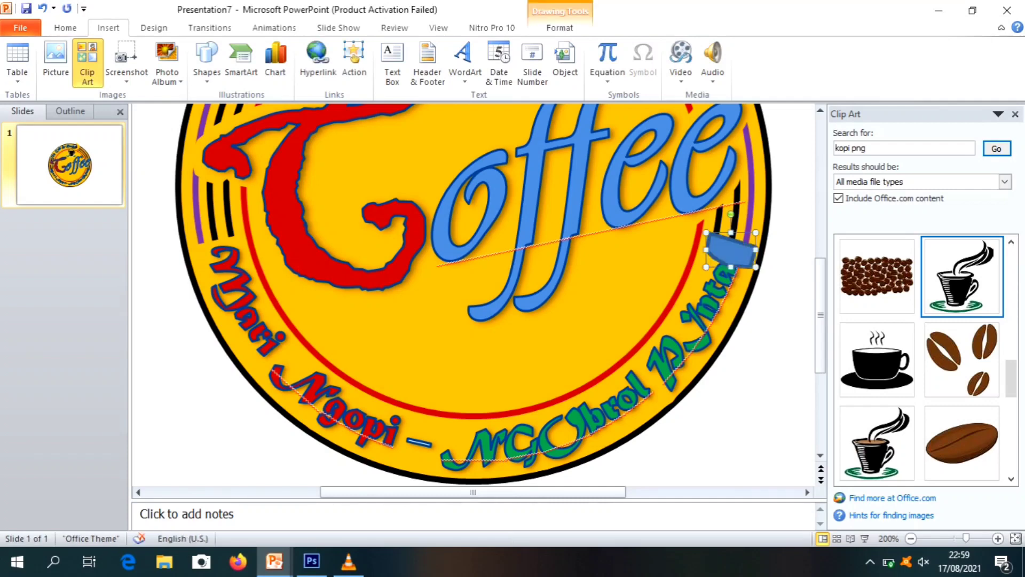
Give the small patch the badge's gold fill and outline, and send it behind the green text
{"action": "left_click", "coordinate": [559, 28]}
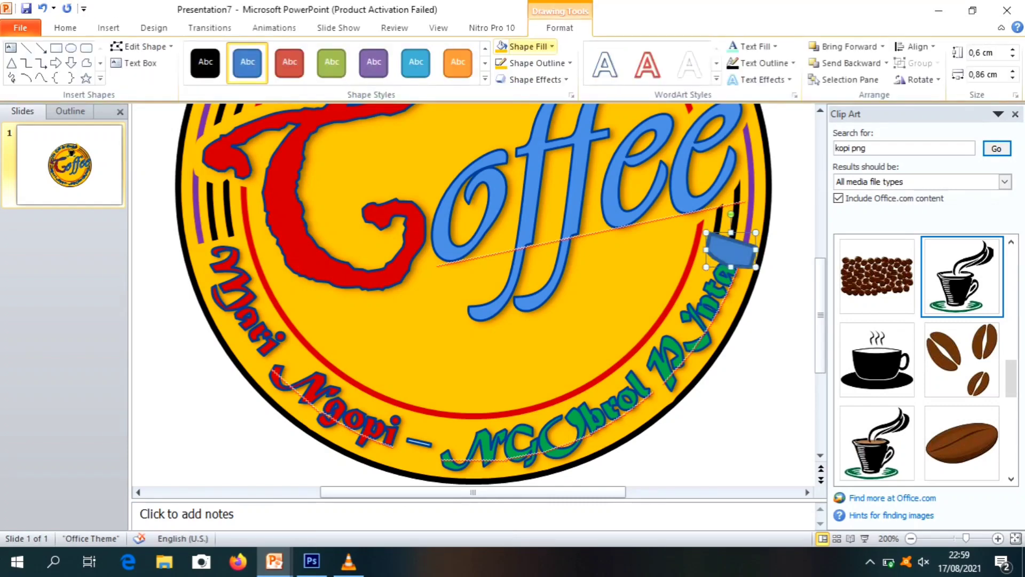
{"action": "left_click", "coordinate": [501, 47]}
{"action": "left_click", "coordinate": [501, 63]}
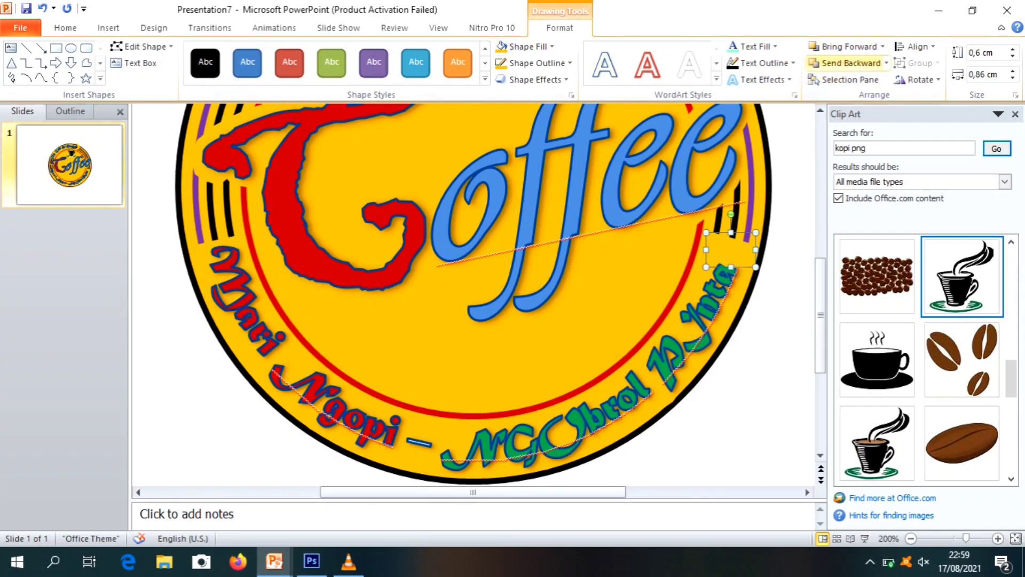
{"action": "left_click", "coordinate": [845, 63]}
{"action": "key", "text": "Escape"}
Try a lightning-shaped freeform below the word "Coffee" and delete it
{"action": "scroll", "coordinate": [473, 295], "scroll_direction": "down", "scroll_amount": 5}
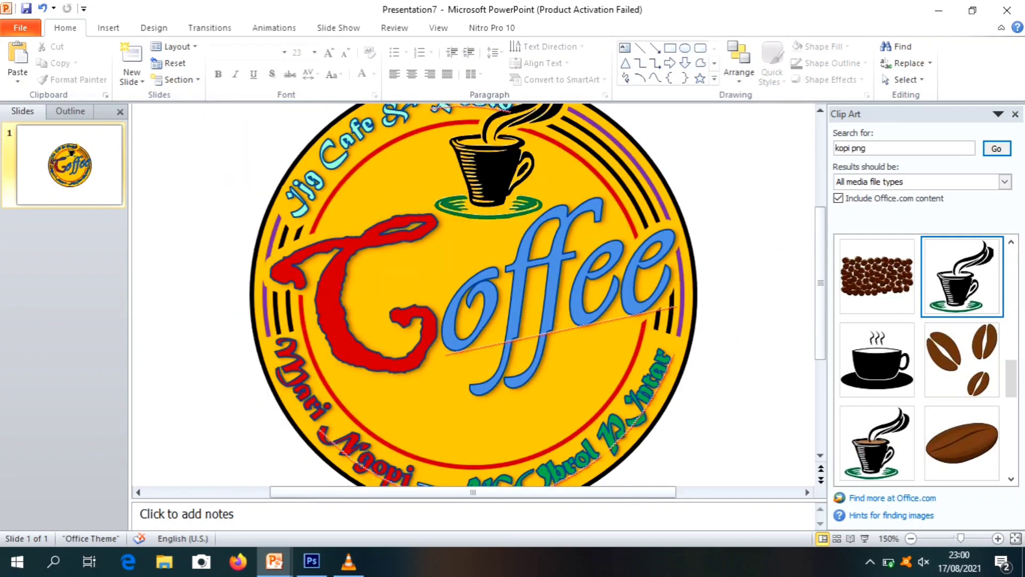
{"action": "scroll", "coordinate": [473, 295], "scroll_direction": "down", "scroll_amount": 3}
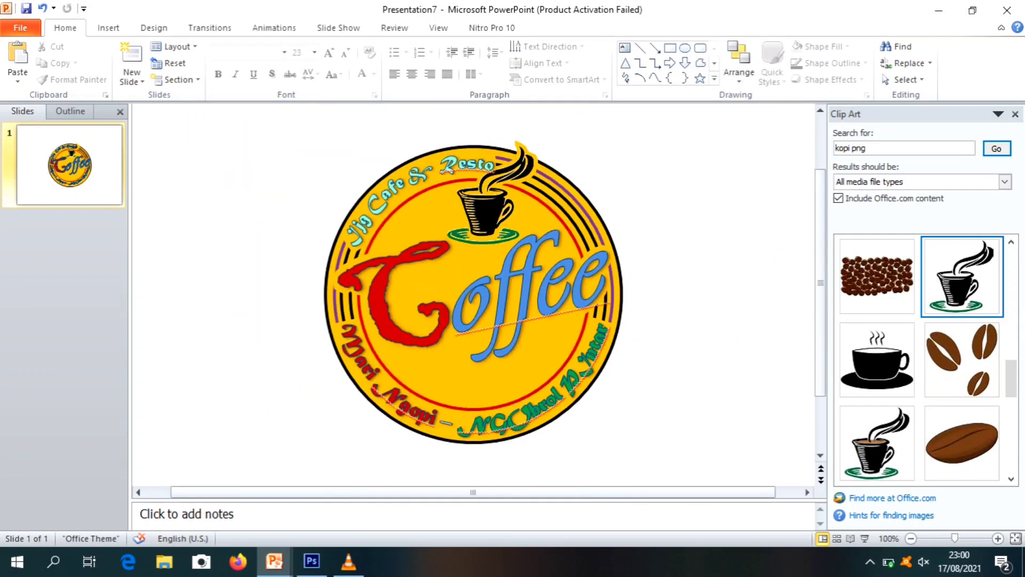
{"action": "scroll", "coordinate": [473, 294], "scroll_direction": "down", "scroll_amount": 1}
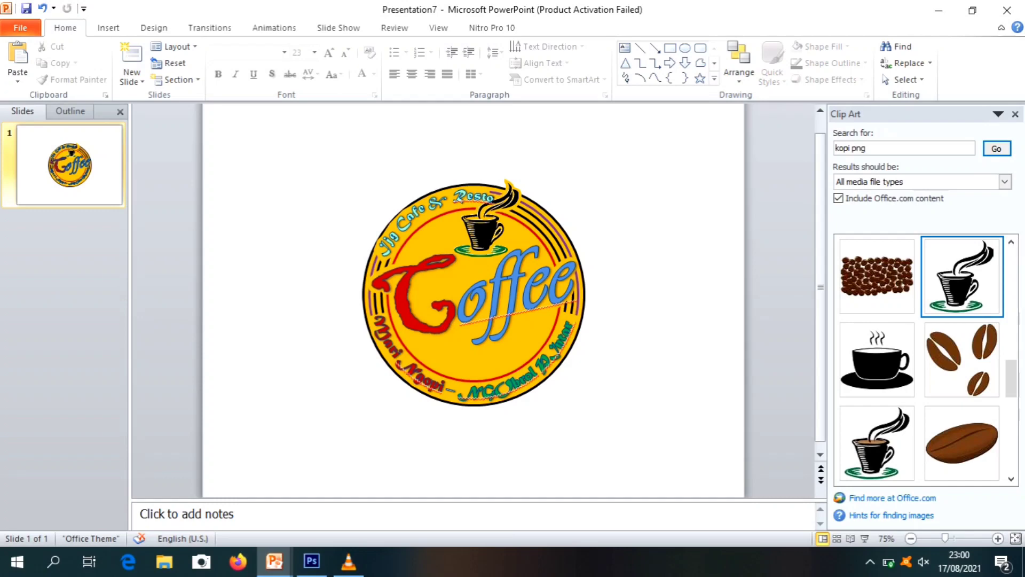
{"action": "left_click", "coordinate": [109, 28]}
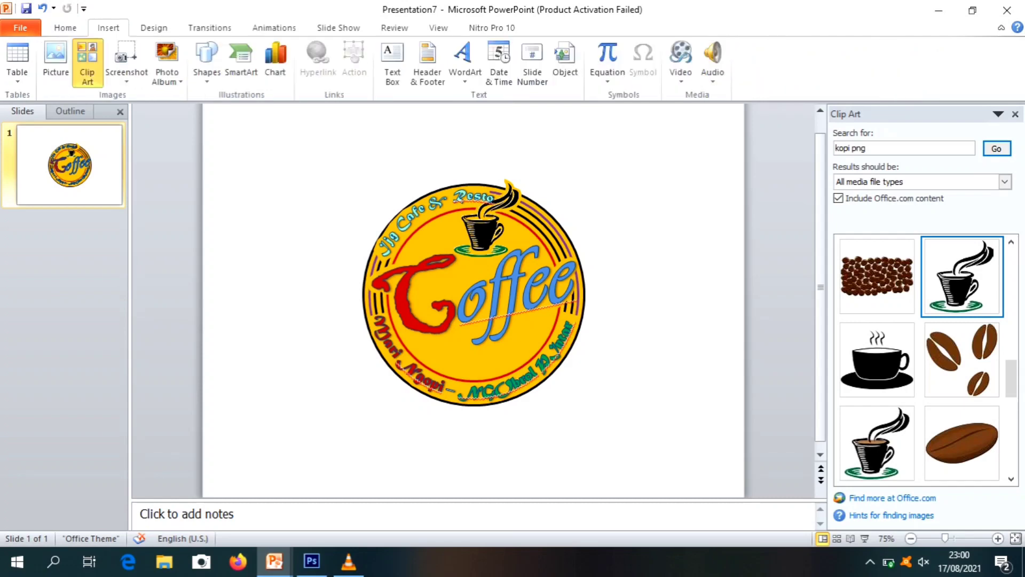
{"action": "left_click", "coordinate": [207, 62]}
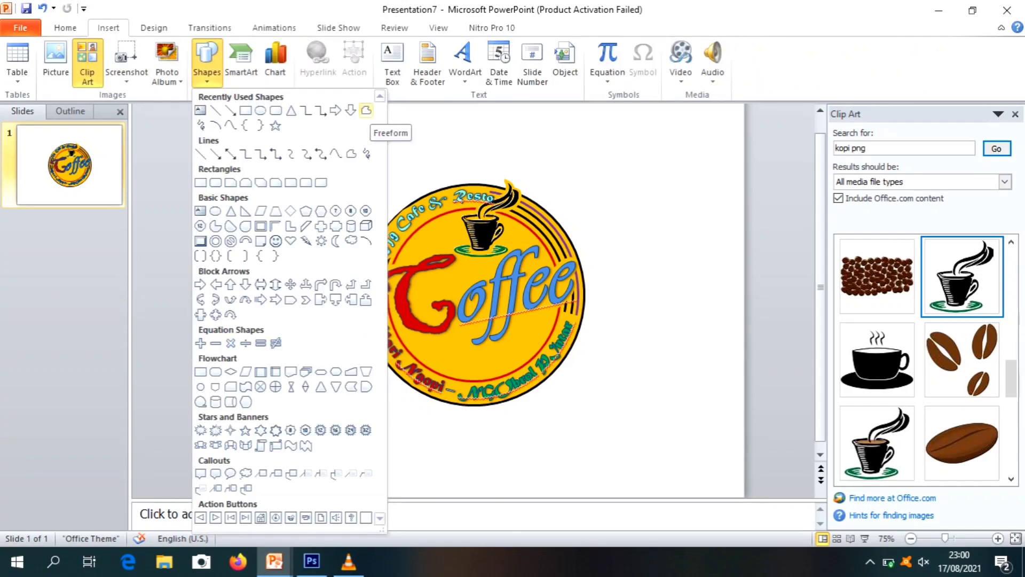
{"action": "left_click", "coordinate": [366, 110]}
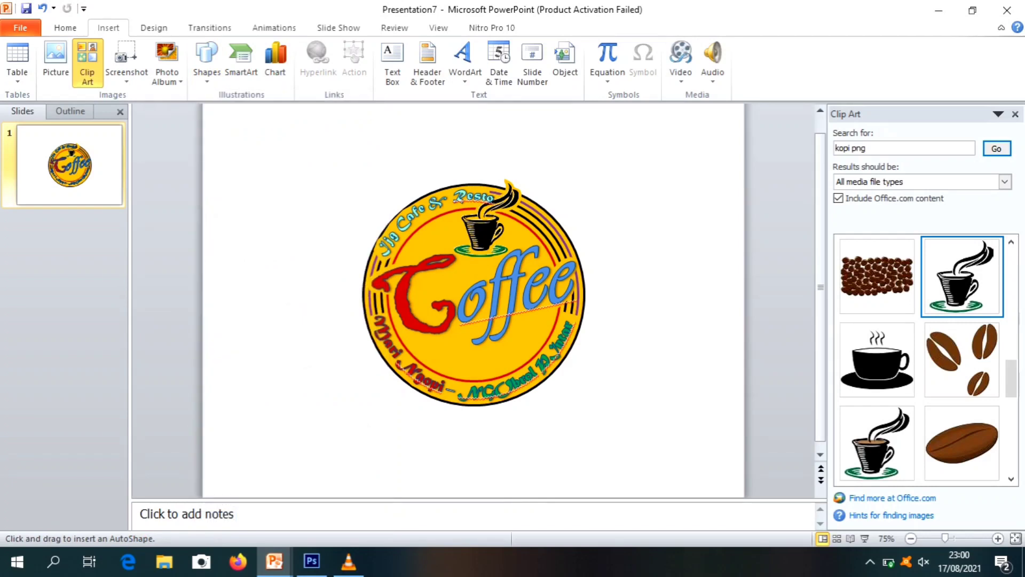
{"action": "left_click", "coordinate": [425, 340]}
{"action": "left_click", "coordinate": [409, 347]}
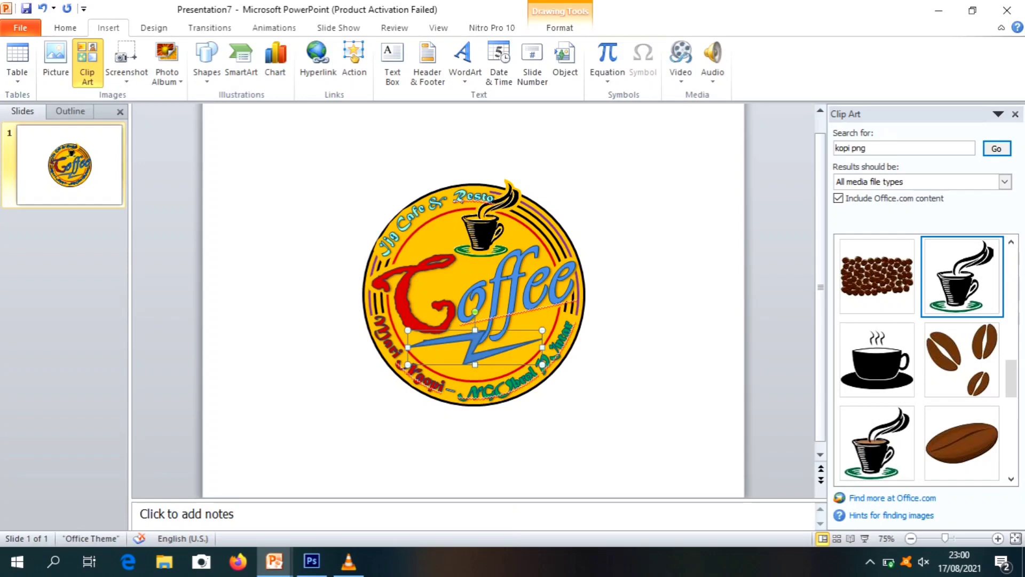
{"action": "key", "text": "Delete"}
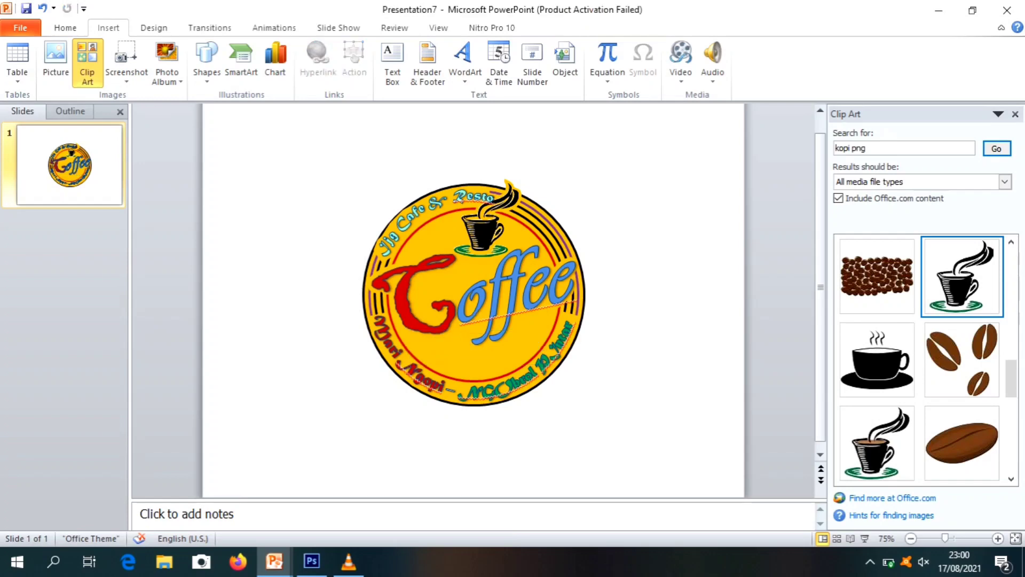
Draw a closed lightning-bolt freeform under the word "Coffee", running across the inner circle
{"action": "left_click", "coordinate": [206, 61]}
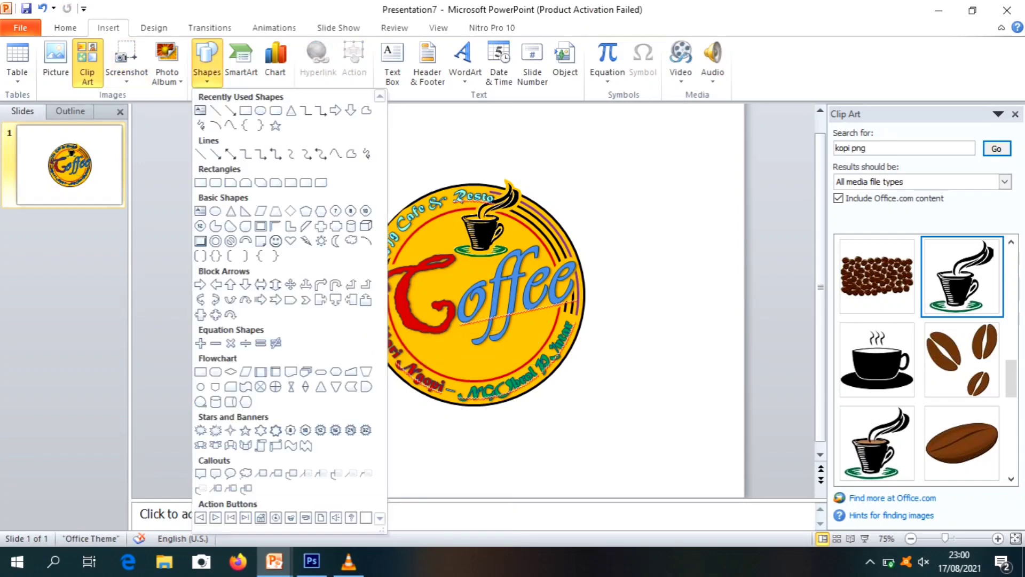
{"action": "left_click", "coordinate": [366, 110]}
{"action": "left_click", "coordinate": [416, 345]}
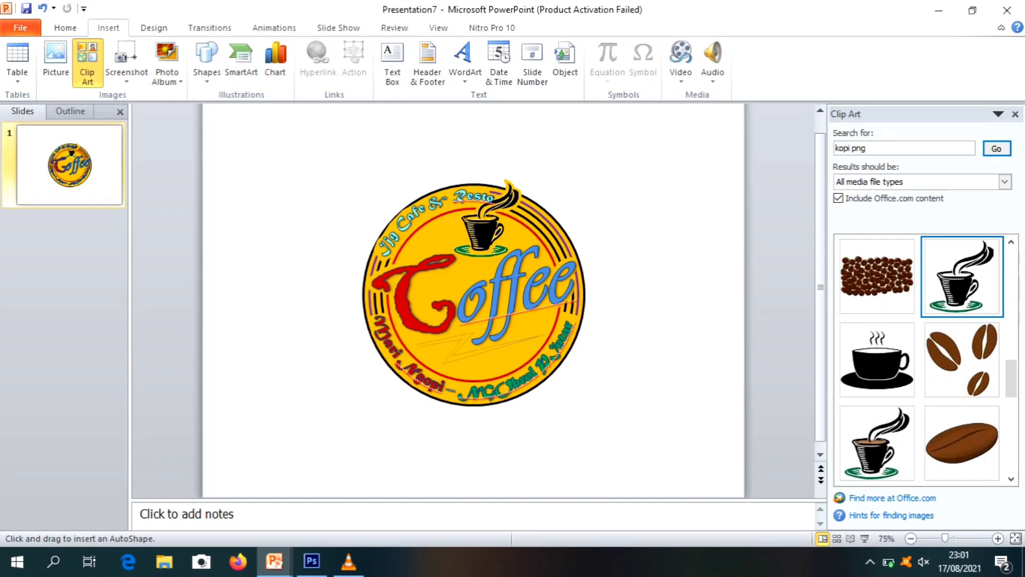
{"action": "left_click", "coordinate": [417, 344]}
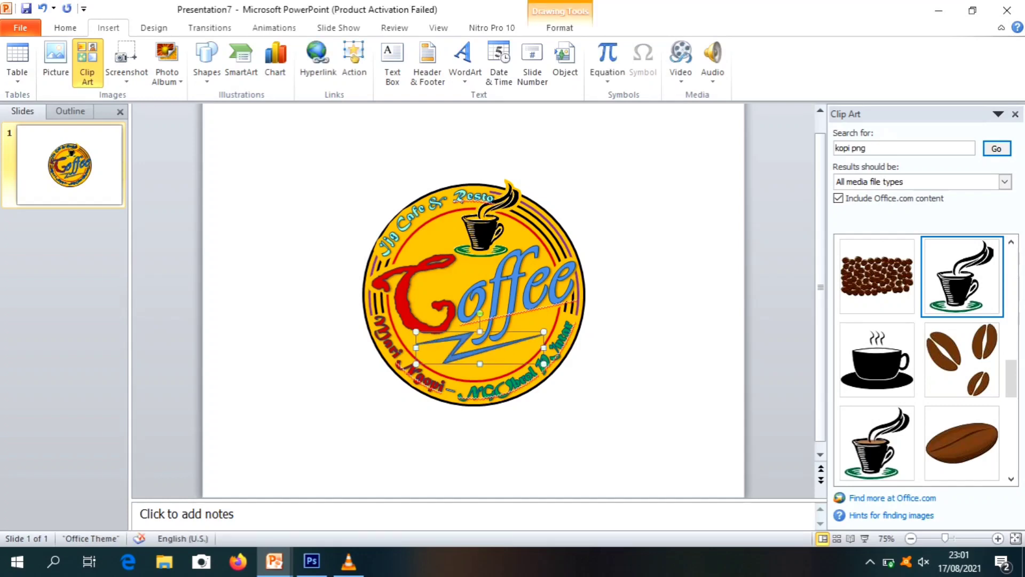
Give the lightning bolt under the word "Coffee" a black fill and a black outline
{"action": "left_click", "coordinate": [559, 28]}
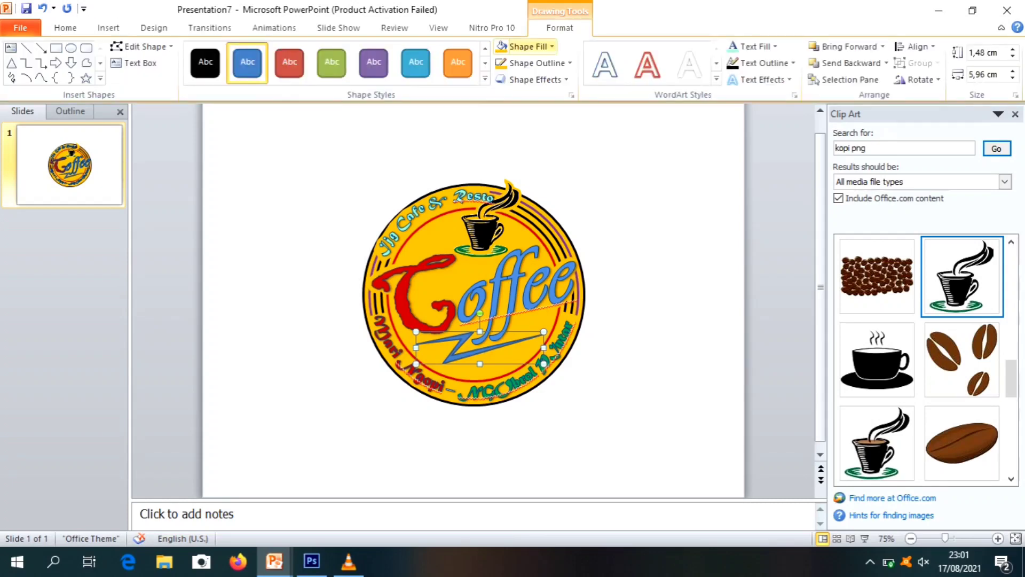
{"action": "left_click", "coordinate": [526, 46]}
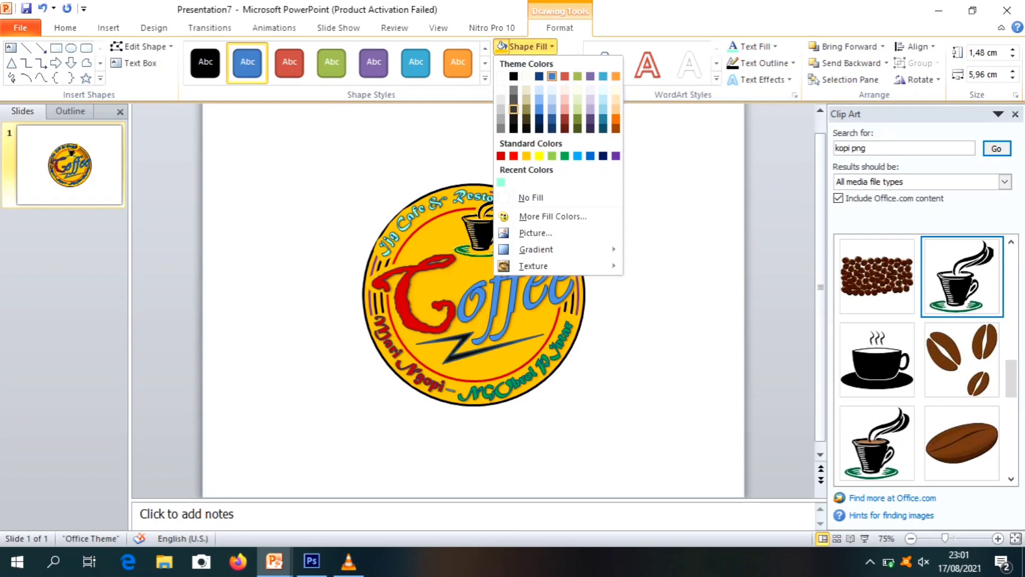
{"action": "left_click", "coordinate": [513, 76]}
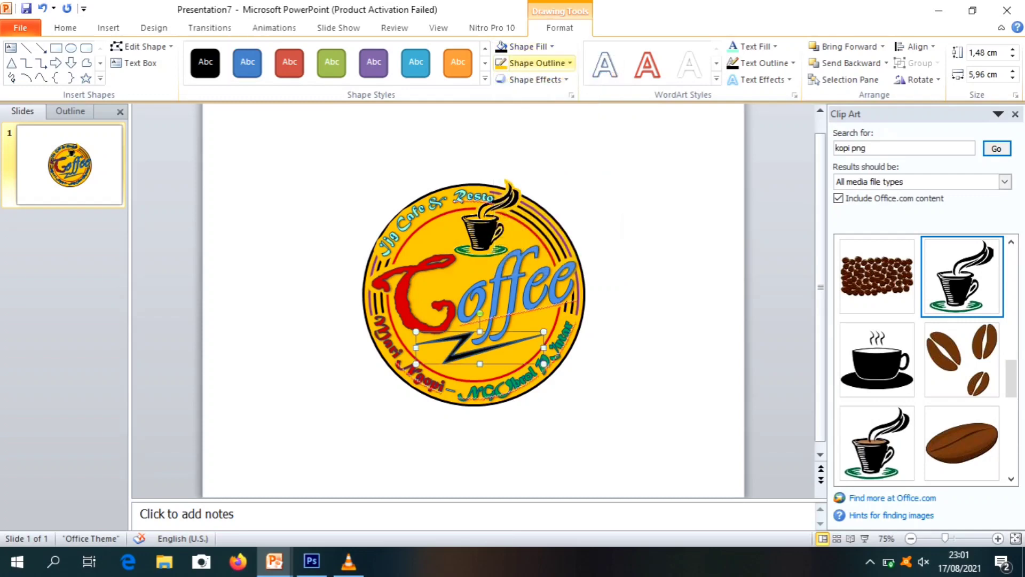
{"action": "left_click", "coordinate": [537, 63]}
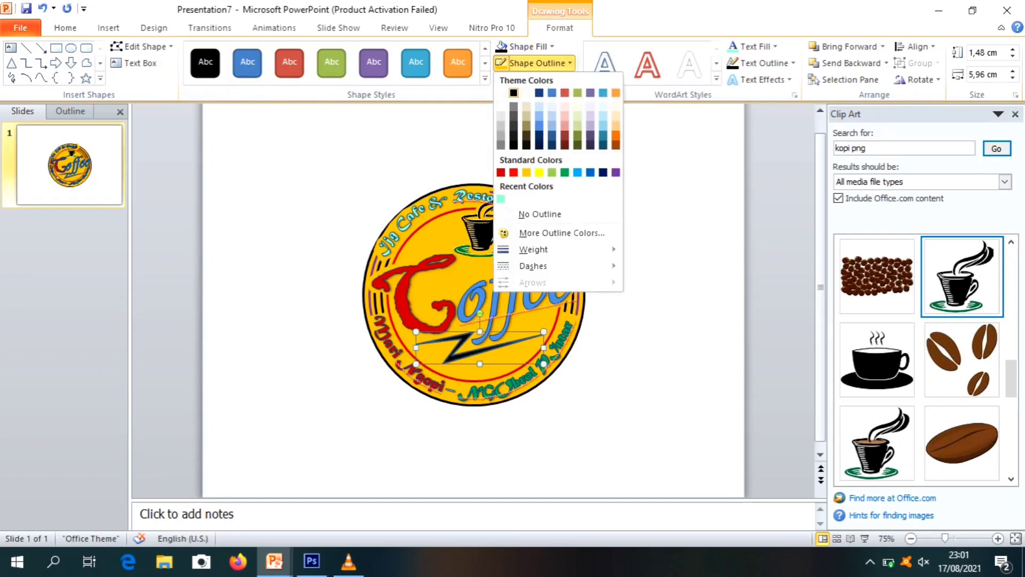
{"action": "left_click", "coordinate": [513, 92]}
{"action": "key", "text": "Escape"}
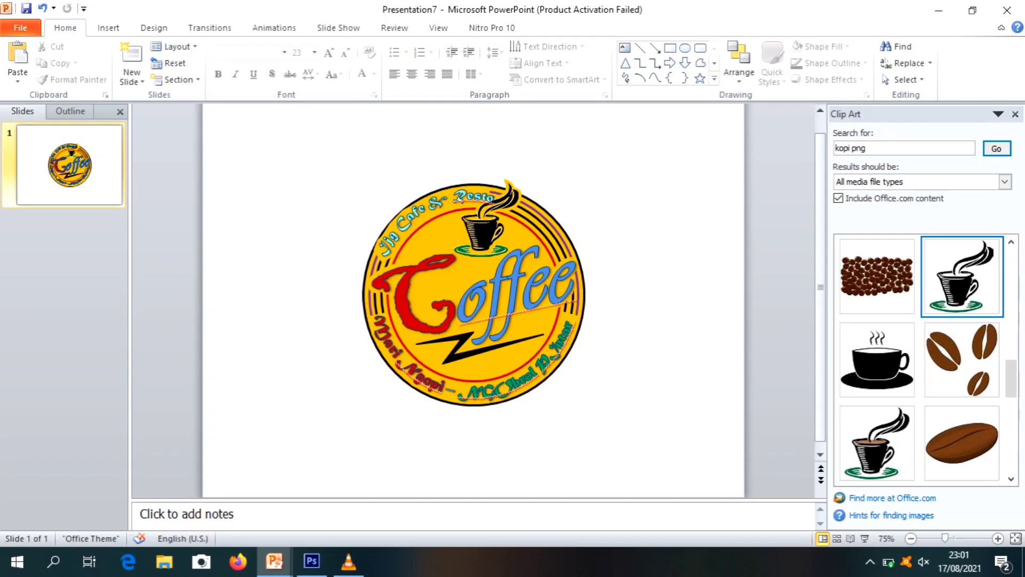
Select every object on the slide and group the whole logo into one object
{"action": "key", "text": "ctrl+a"}
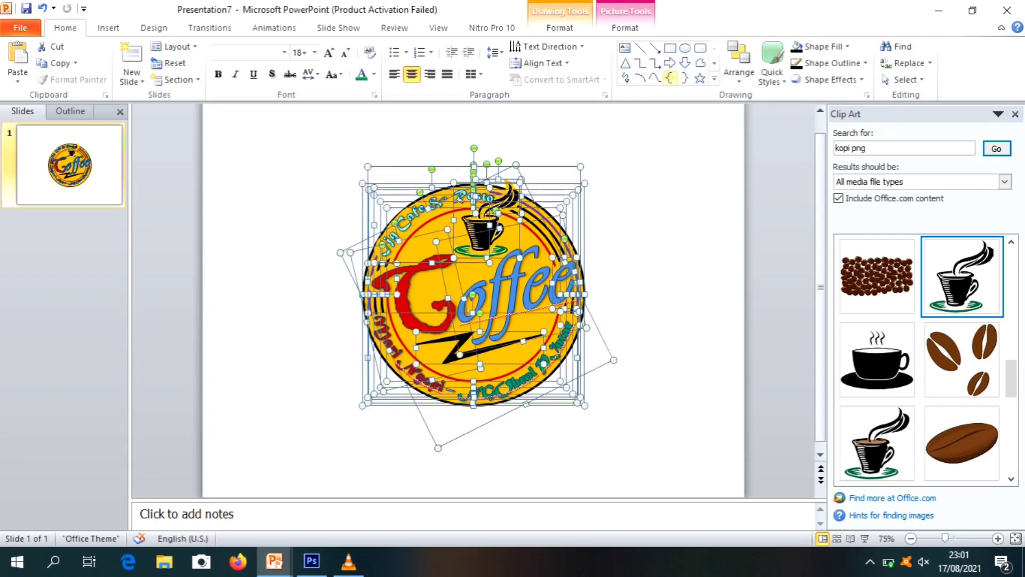
{"action": "left_click", "coordinate": [624, 27]}
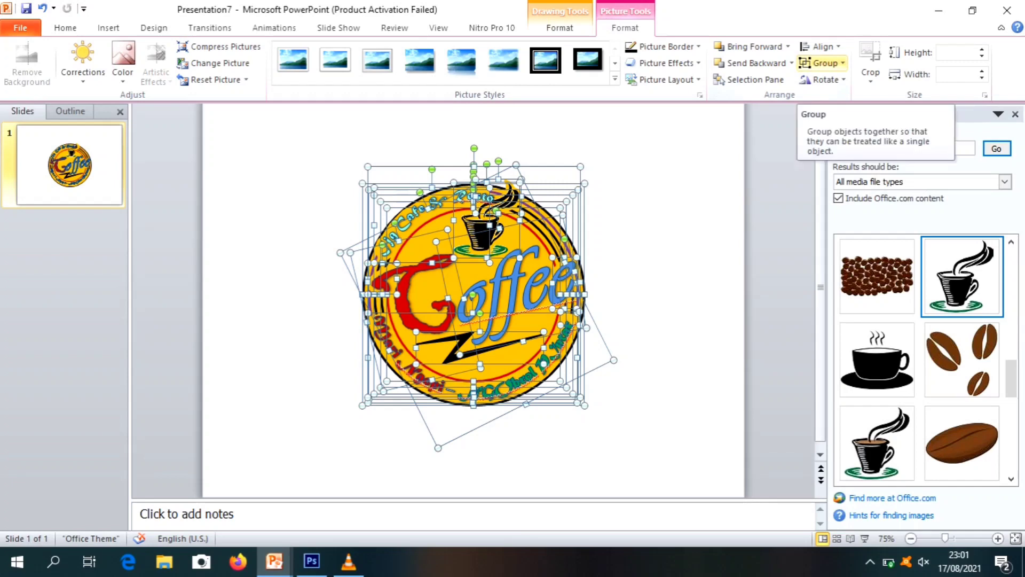
{"action": "left_click", "coordinate": [820, 63]}
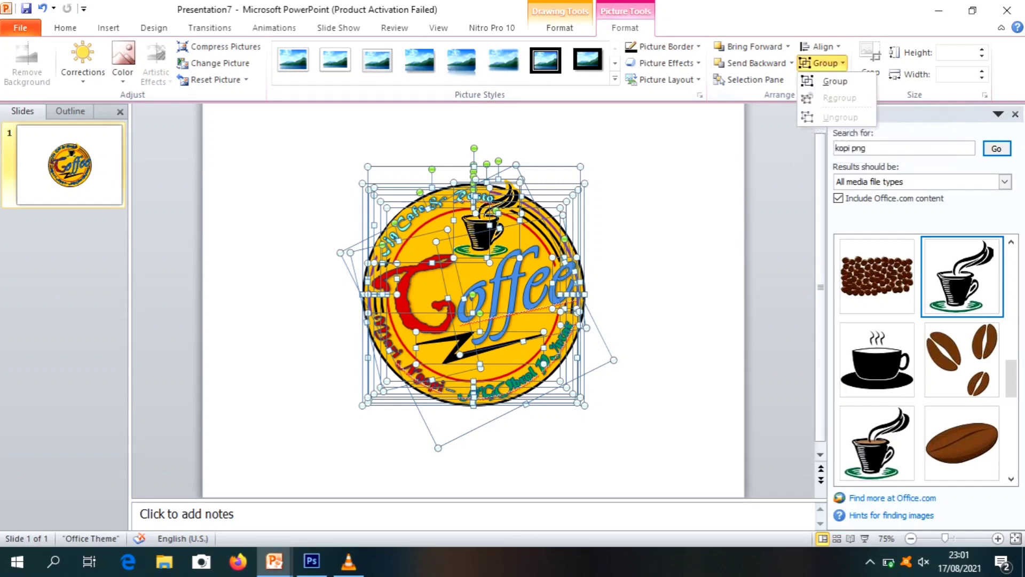
{"action": "left_click", "coordinate": [835, 81]}
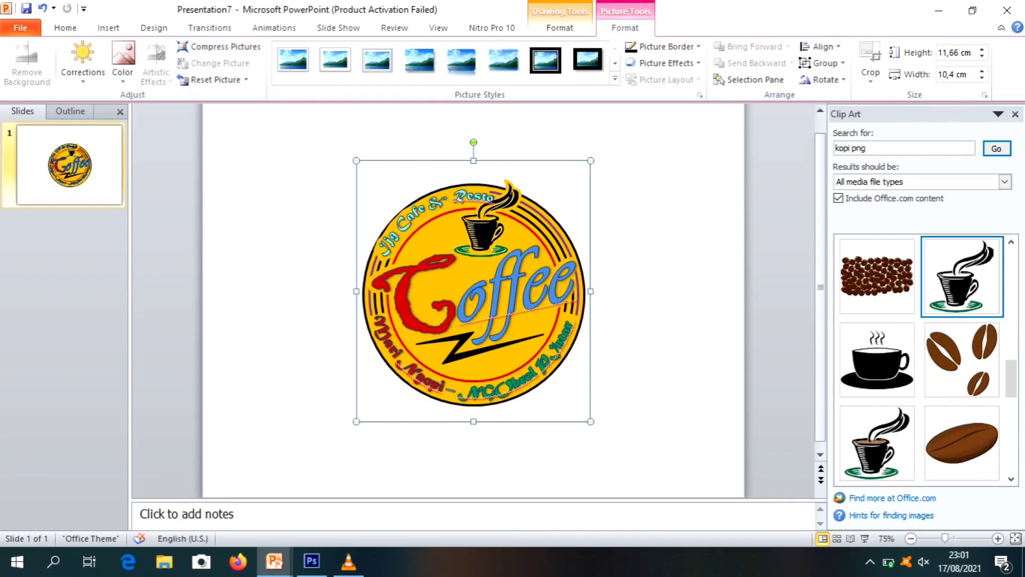
Move the grouped logo slightly left and up on the slide, then deselect it
{"action": "mouse_move", "coordinate": [473, 291]}
{"action": "left_mouse_down"}
{"action": "mouse_move", "coordinate": [526, 310]}
{"action": "mouse_move", "coordinate": [459, 294]}
{"action": "left_mouse_up"}
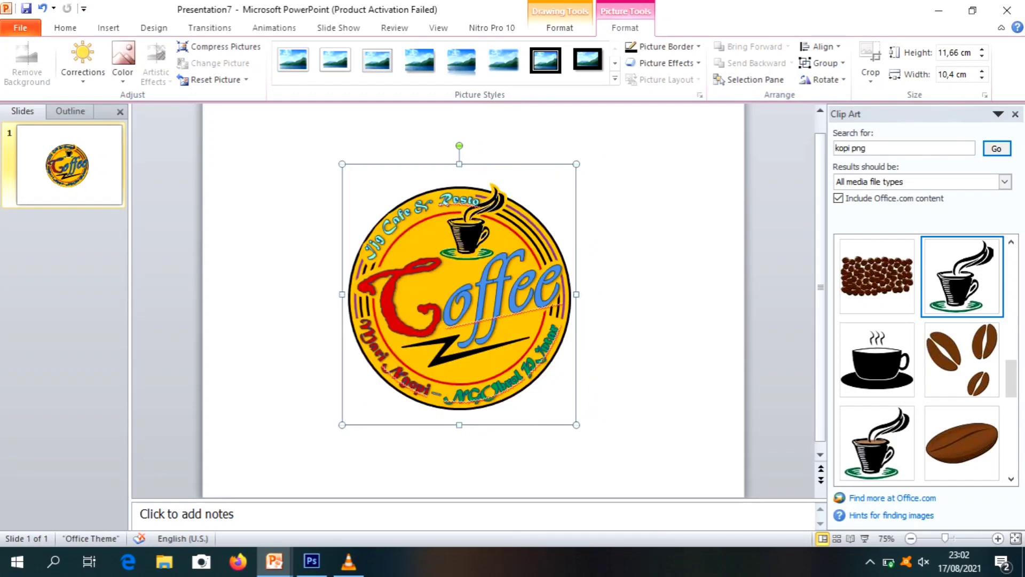
{"action": "key", "text": "Escape"}
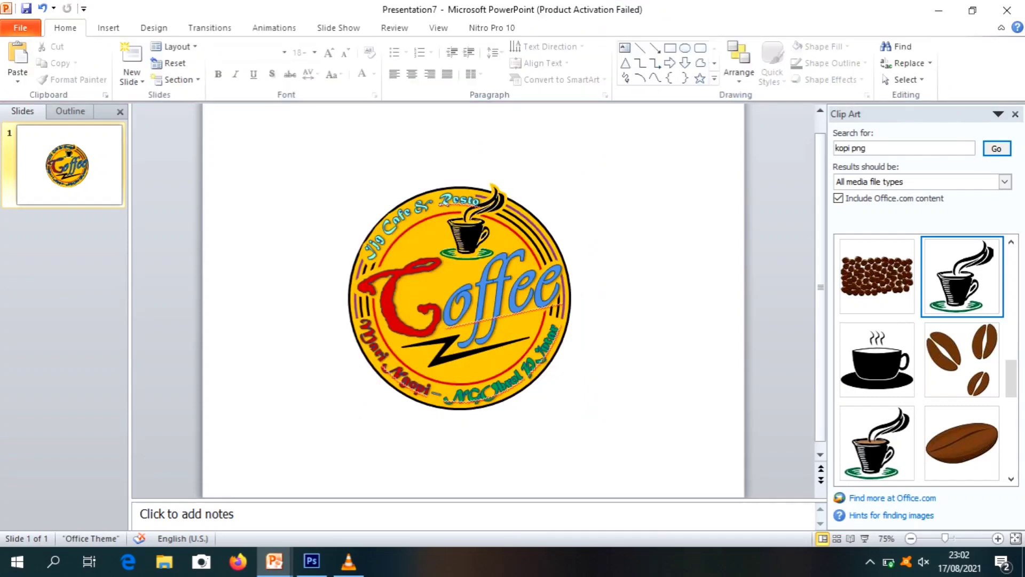
{"action": "key", "text": "ctrl+a"}
{"action": "mouse_move", "coordinate": [459, 295]}
{"action": "left_mouse_down"}
{"action": "mouse_move", "coordinate": [480, 283]}
{"action": "mouse_move", "coordinate": [463, 288]}
{"action": "left_mouse_up"}
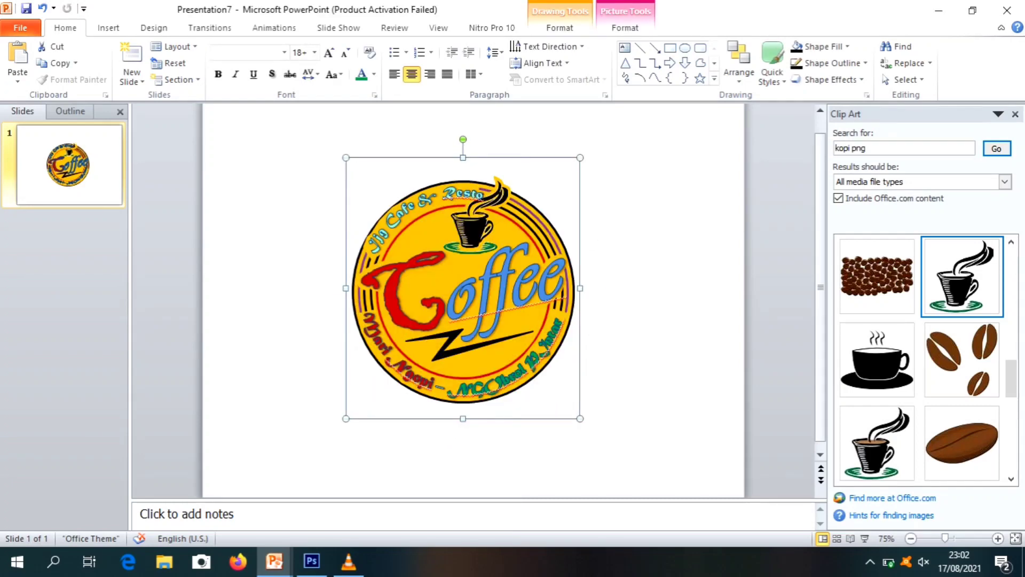
{"action": "key", "text": "Escape"}
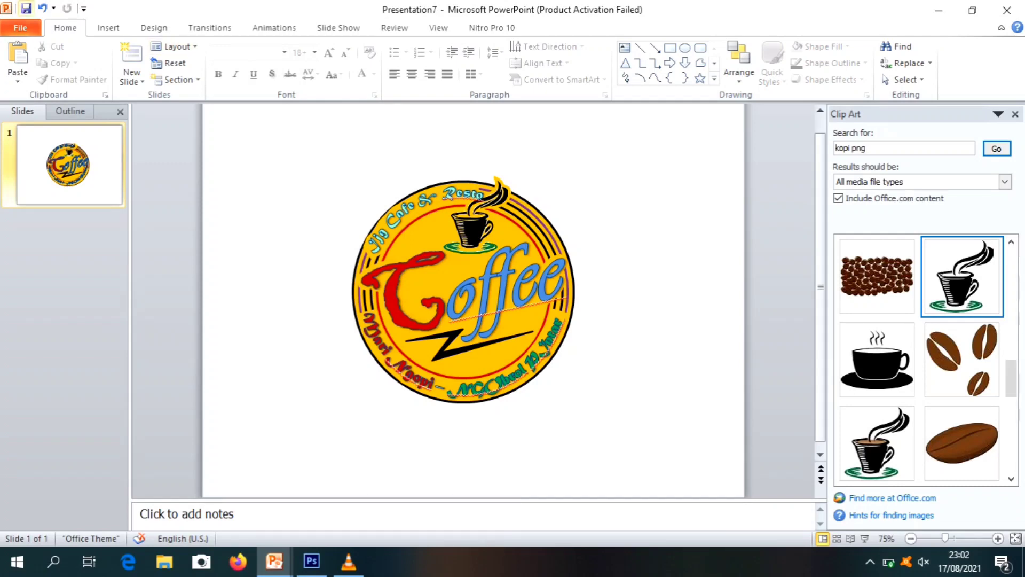
Start saving the presentation in the Documents folder with the file name "logo kopi terbaru"
{"action": "left_click", "coordinate": [26, 8]}
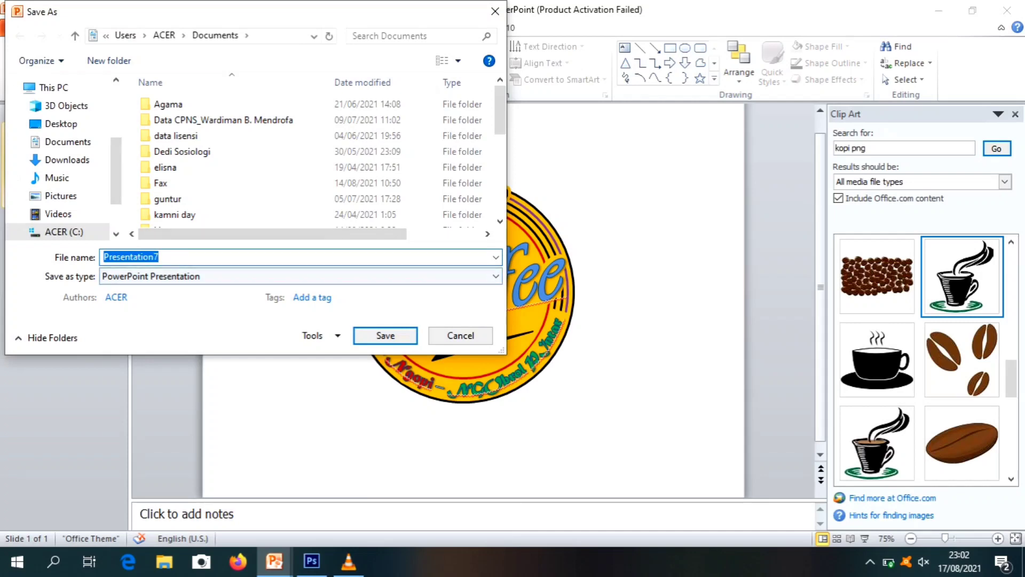
{"action": "left_click", "coordinate": [300, 276]}
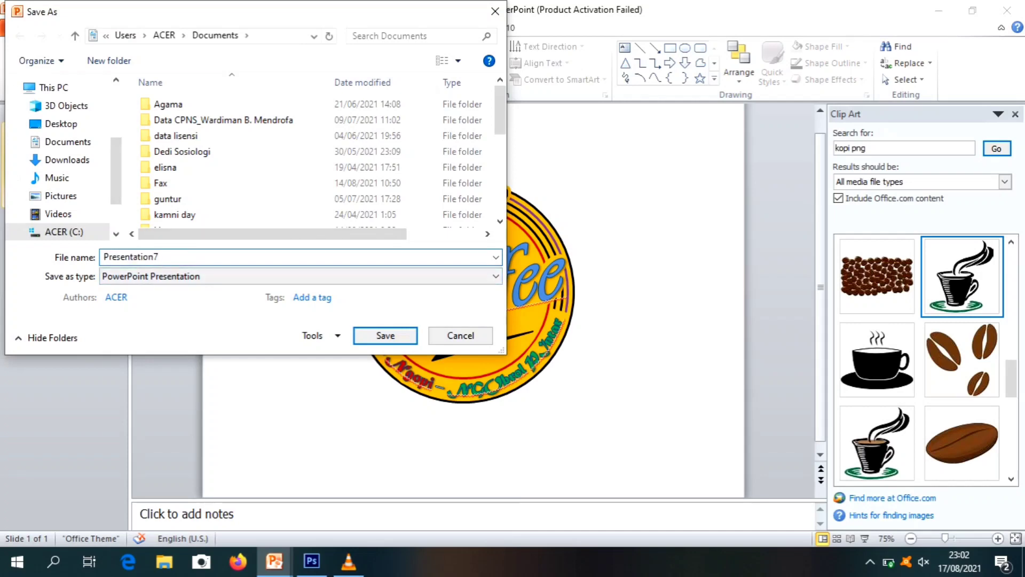
{"action": "key", "text": "BackSpace"}
{"action": "key", "text": "BackSpace"}
{"action": "key", "text": "BackSpace"}
{"action": "key", "text": "BackSpace"}
{"action": "key", "text": "BackSpace"}
{"action": "key", "text": "BackSpace"}
{"action": "key", "text": "BackSpace"}
{"action": "key", "text": "BackSpace"}
{"action": "key", "text": "BackSpace"}
{"action": "key", "text": "BackSpace"}
{"action": "key", "text": "BackSpace"}
{"action": "key", "text": "BackSpace"}
{"action": "key", "text": "BackSpace"}
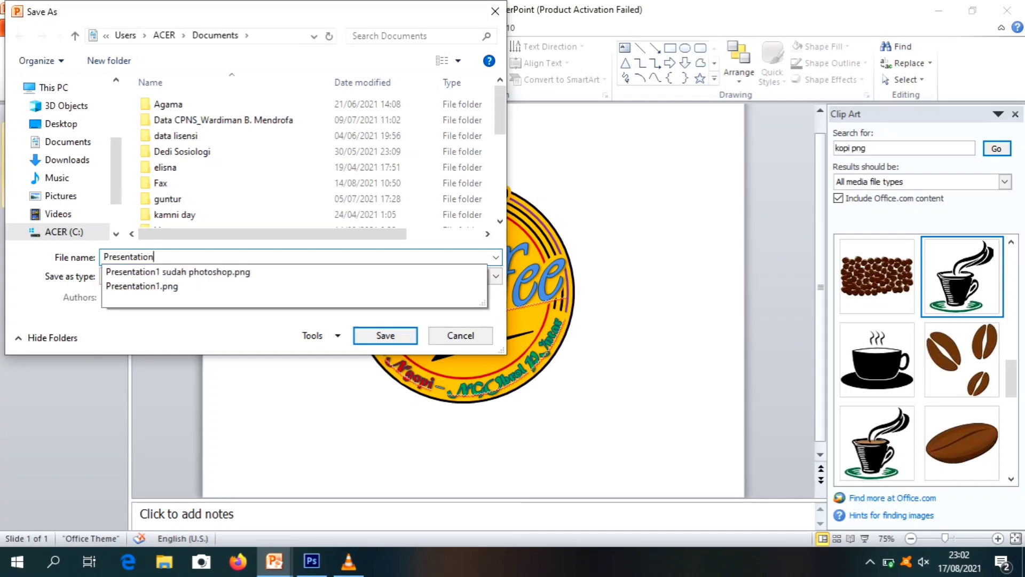
{"action": "type", "text": "logo"}
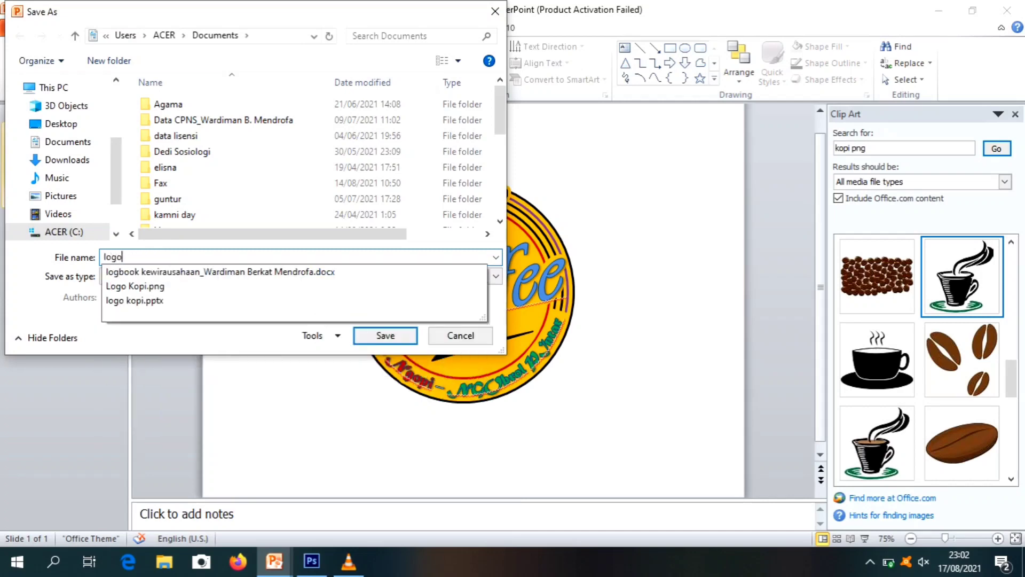
{"action": "type", "text": " kopi te"}
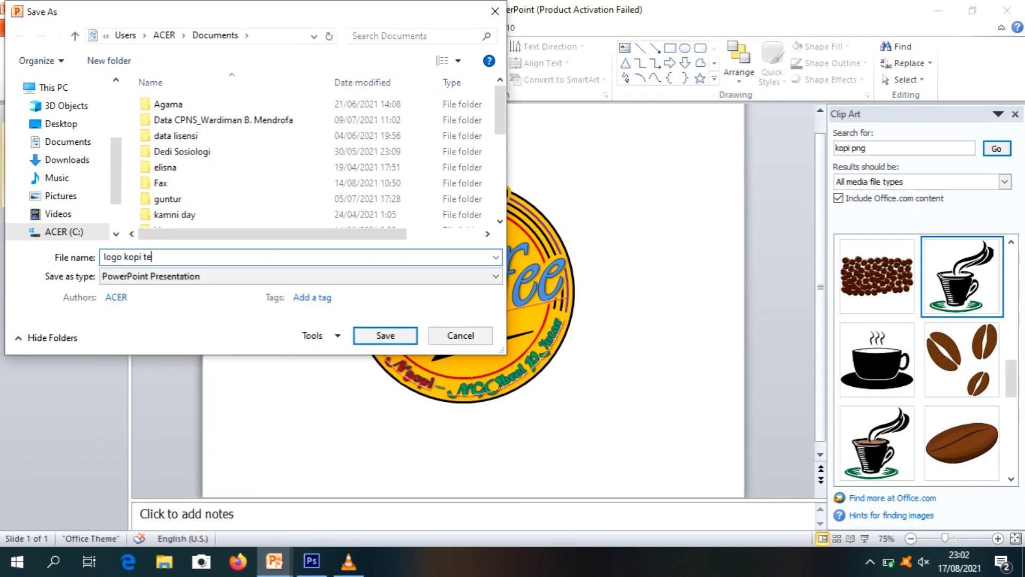
{"action": "type", "text": "rbaru"}
Set the file type to PNG Portable Network Graphics Format and export every slide
{"action": "left_click", "coordinate": [176, 277]}
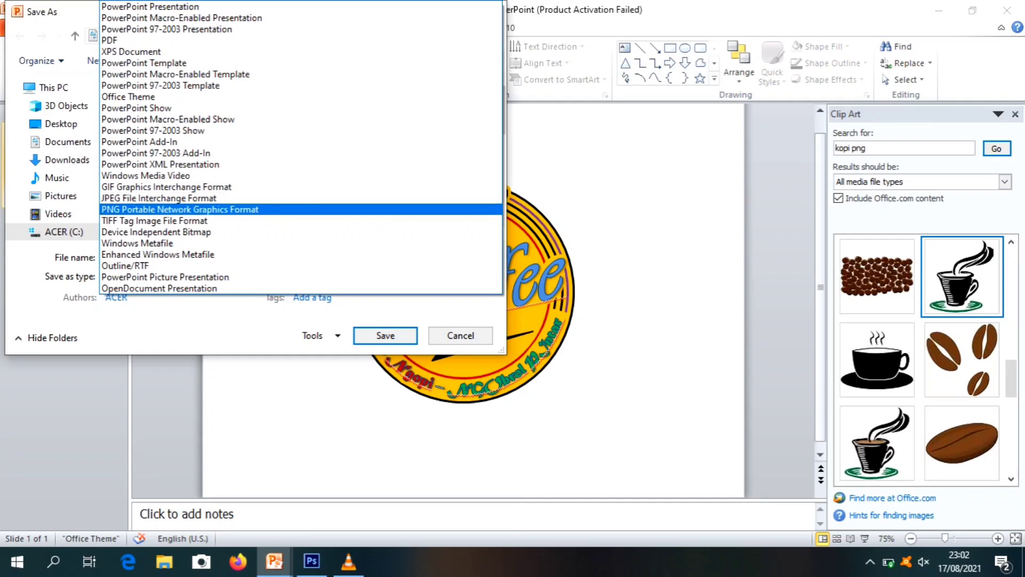
{"action": "left_click", "coordinate": [179, 208]}
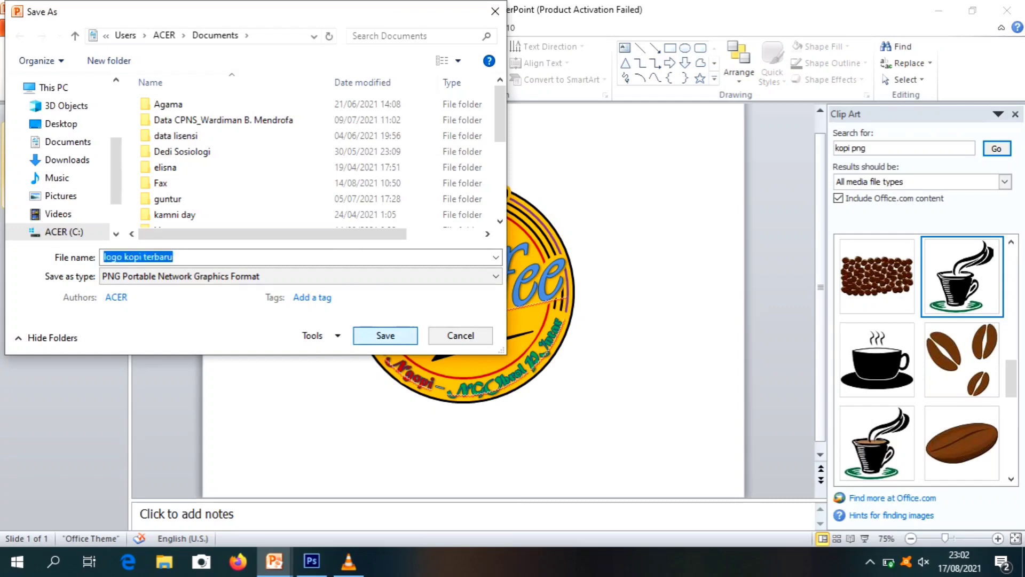
{"action": "key", "text": "Return"}
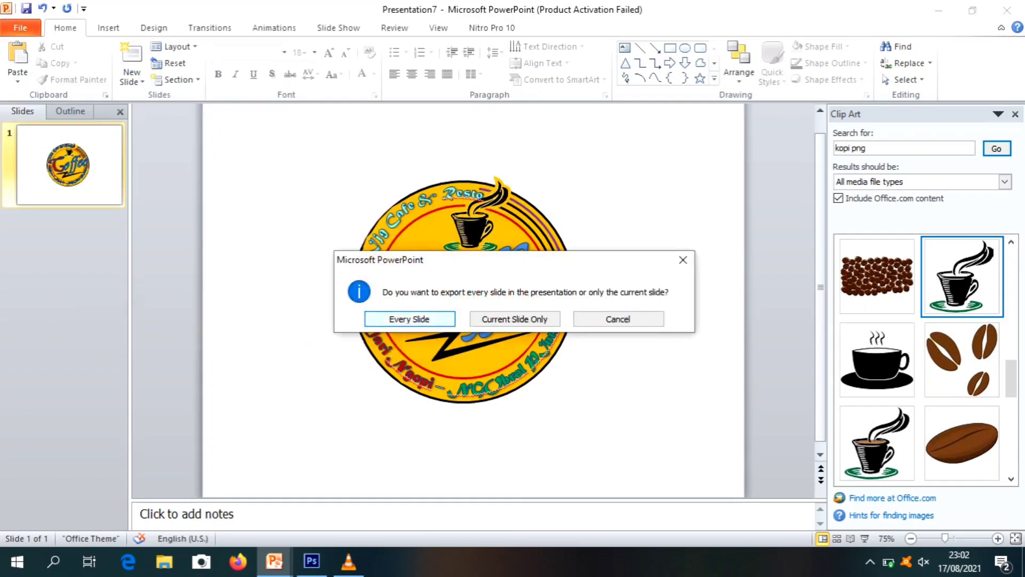
{"action": "key", "text": "Return"}
{"action": "key", "text": "Return"}
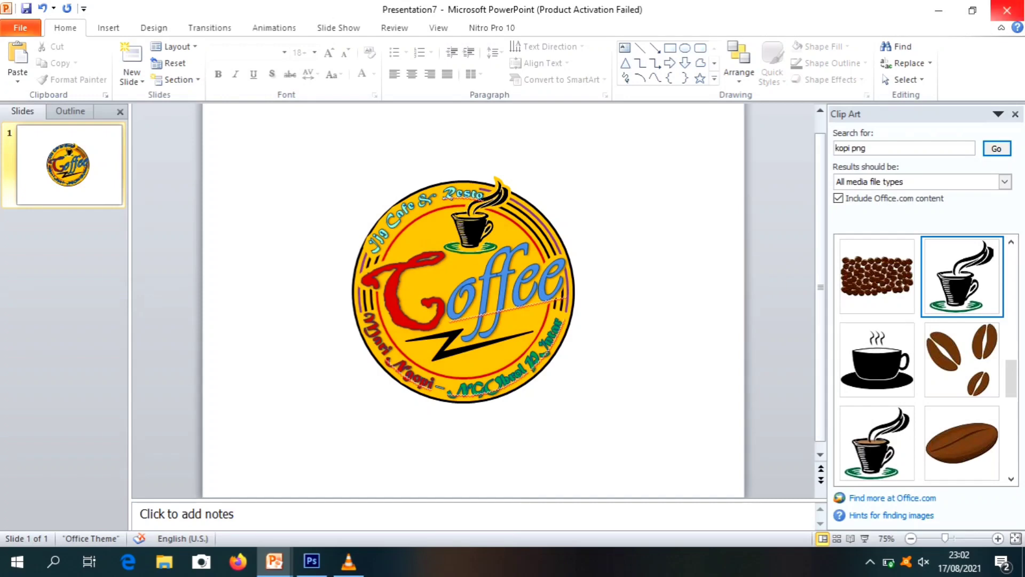
Minimize the presentation, switch to File Explorer and open the Documents folder
{"action": "left_click", "coordinate": [939, 10]}
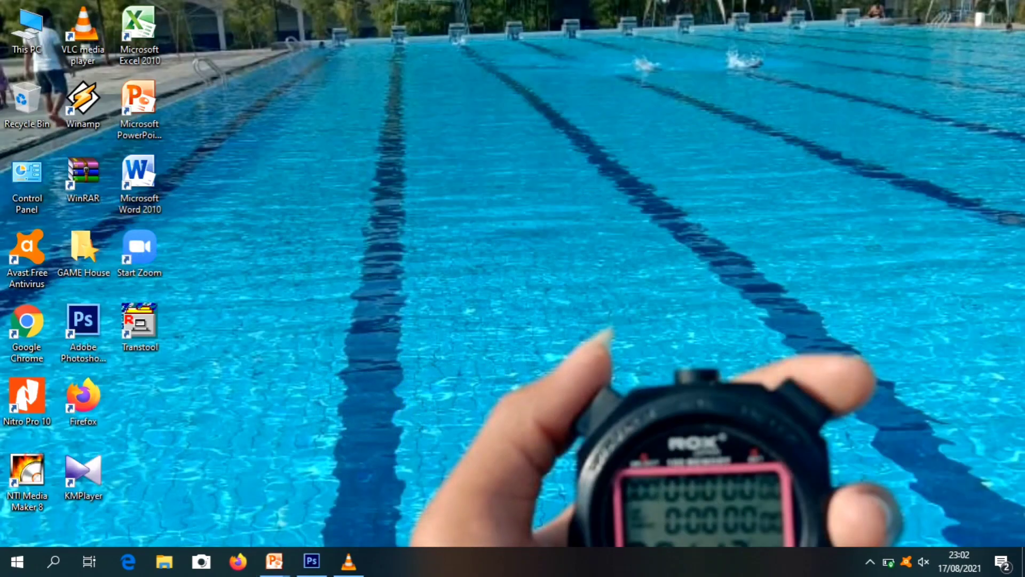
{"action": "left_click", "coordinate": [163, 561]}
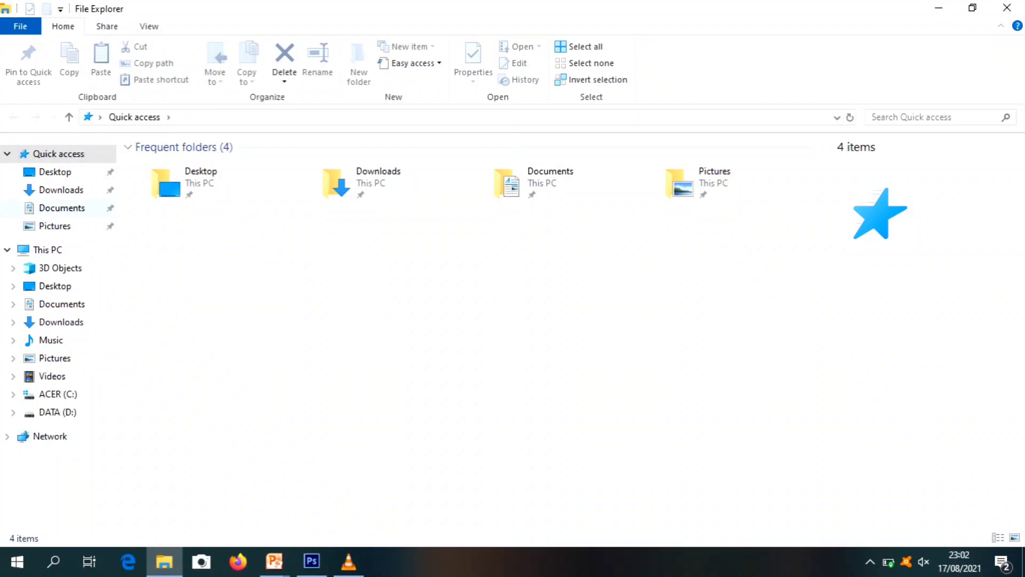
{"action": "left_click", "coordinate": [61, 208]}
{"action": "left_click", "coordinate": [175, 211]}
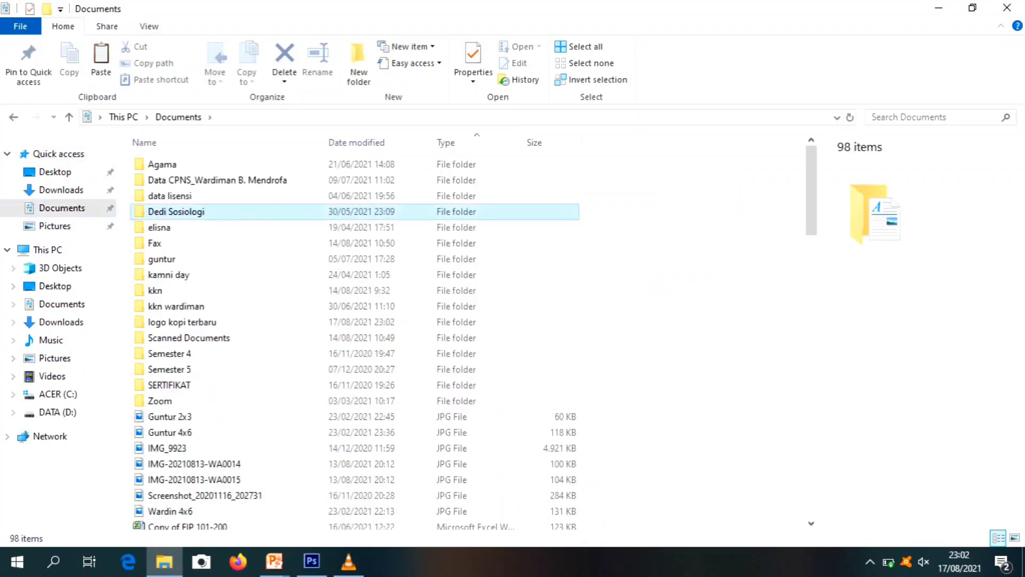
{"action": "left_click", "coordinate": [176, 211]}
Look through the Documents folder's file list for the exported "logo kopi terbaru" image
{"action": "scroll", "coordinate": [241, 321], "scroll_direction": "down", "scroll_amount": 8}
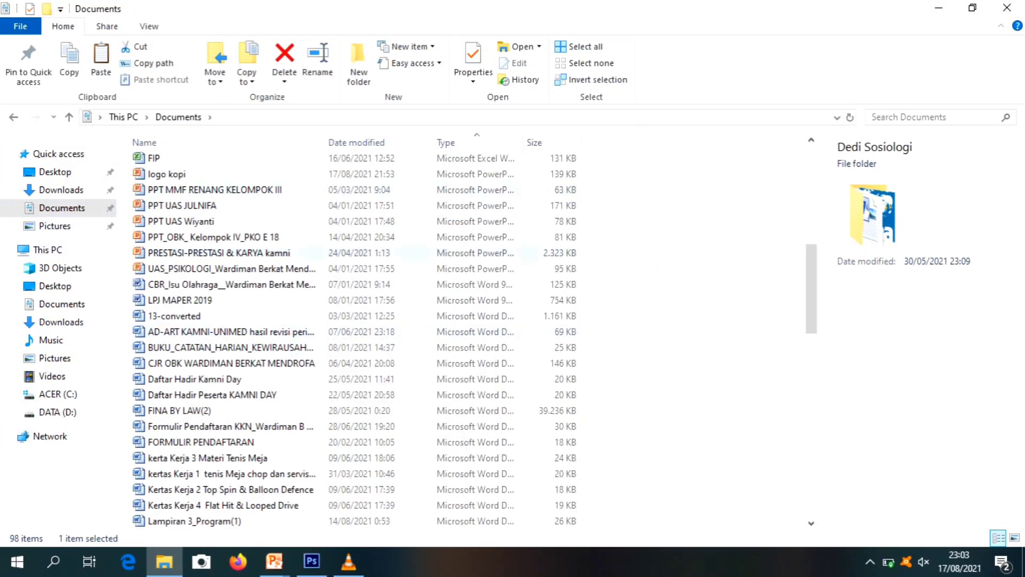
{"action": "scroll", "coordinate": [240, 320], "scroll_direction": "down", "scroll_amount": 6}
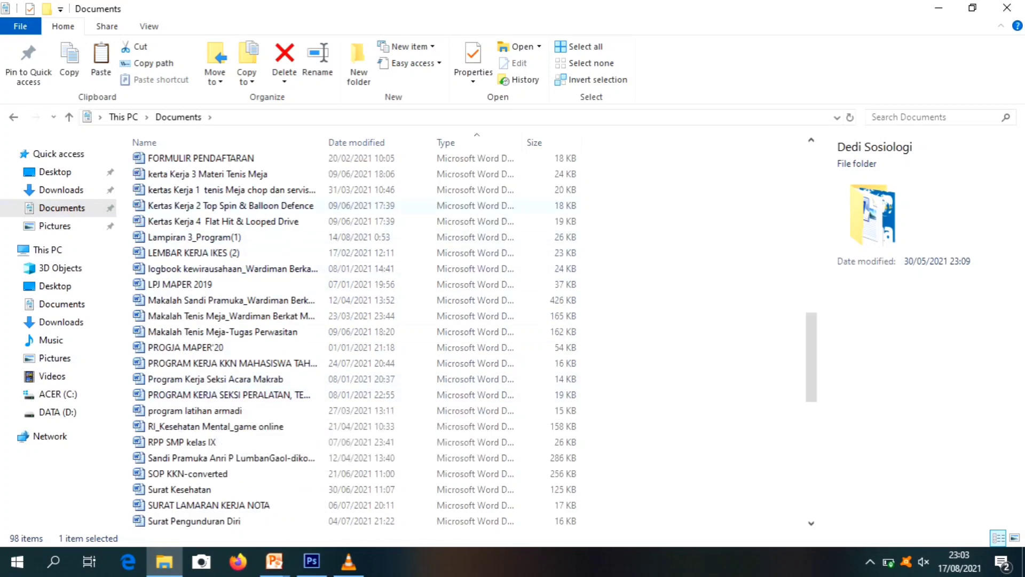
{"action": "scroll", "coordinate": [267, 286], "scroll_direction": "up", "scroll_amount": 3}
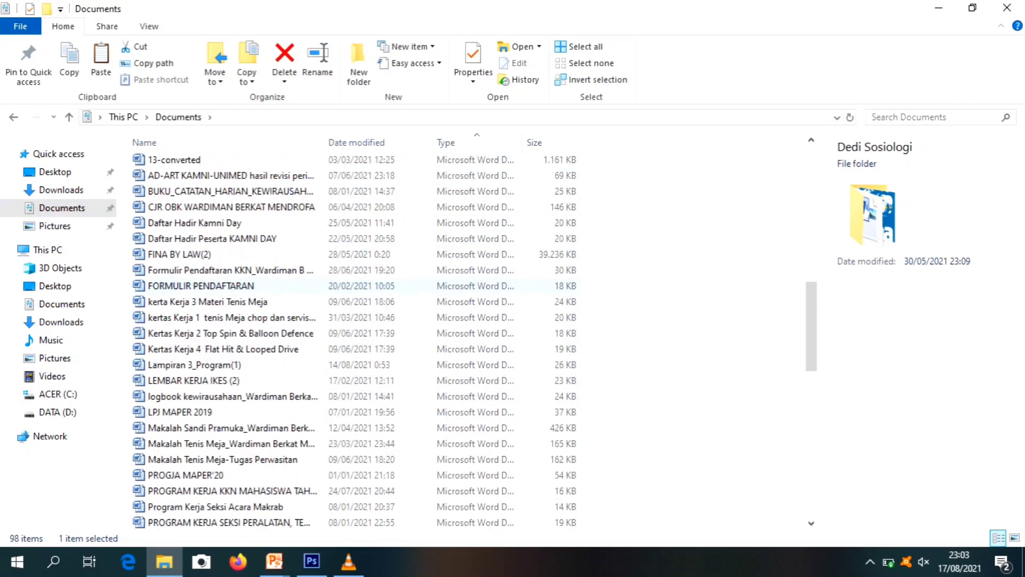
{"action": "scroll", "coordinate": [266, 285], "scroll_direction": "up", "scroll_amount": 1}
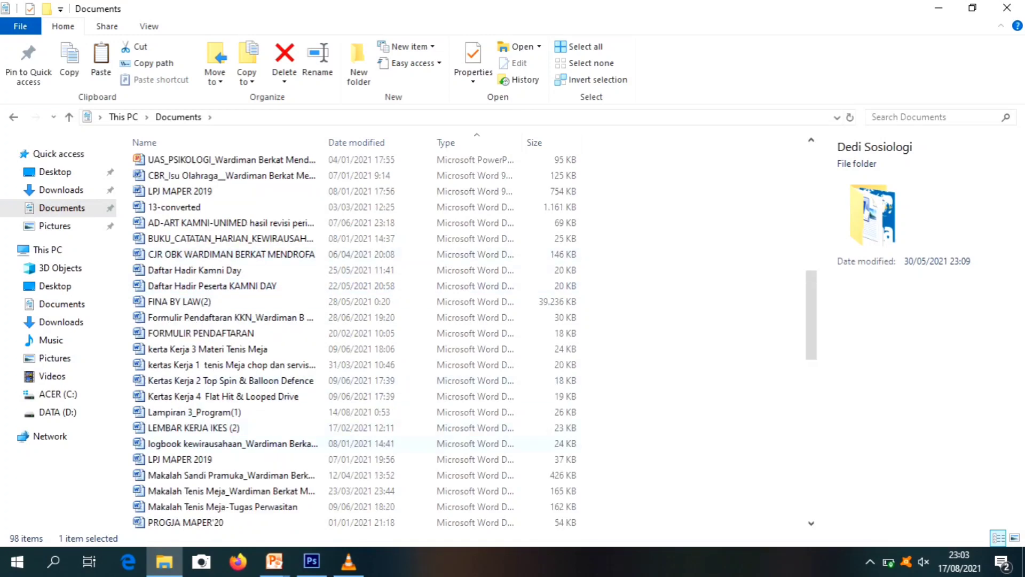
{"action": "scroll", "coordinate": [320, 446], "scroll_direction": "down", "scroll_amount": 9}
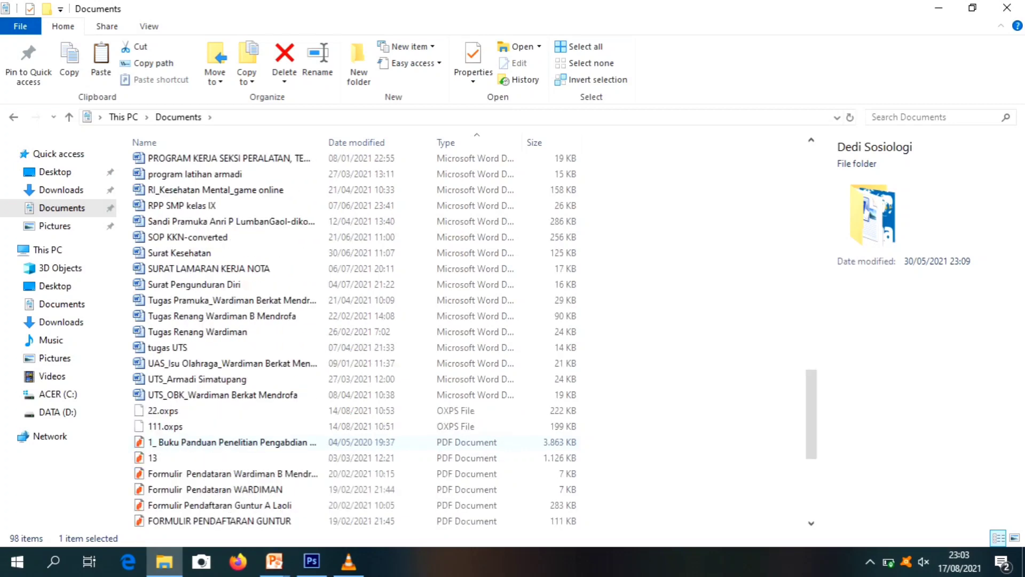
{"action": "scroll", "coordinate": [321, 446], "scroll_direction": "down", "scroll_amount": 5}
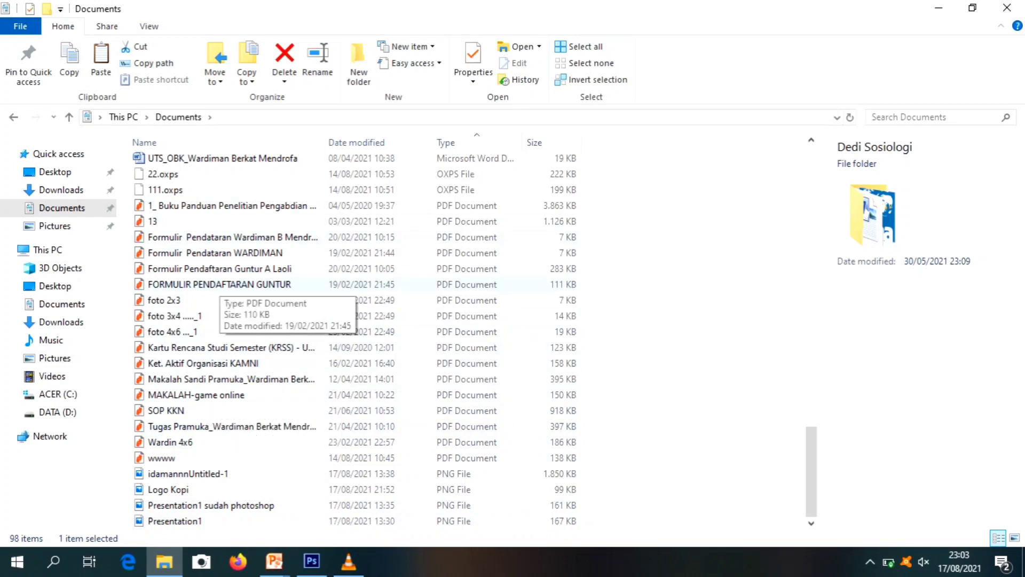
{"action": "scroll", "coordinate": [278, 207], "scroll_direction": "up", "scroll_amount": 2}
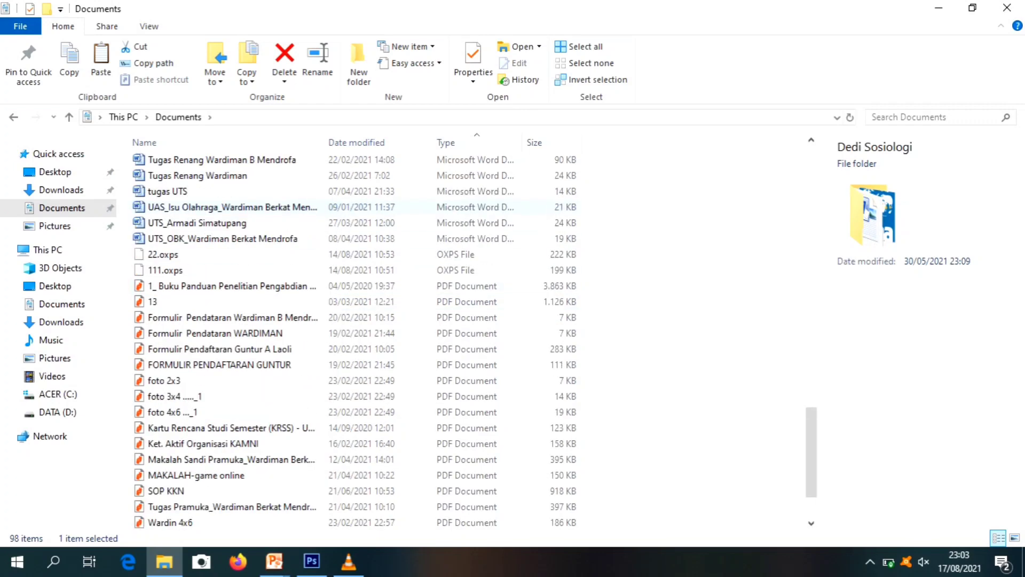
{"action": "scroll", "coordinate": [278, 207], "scroll_direction": "up", "scroll_amount": 9}
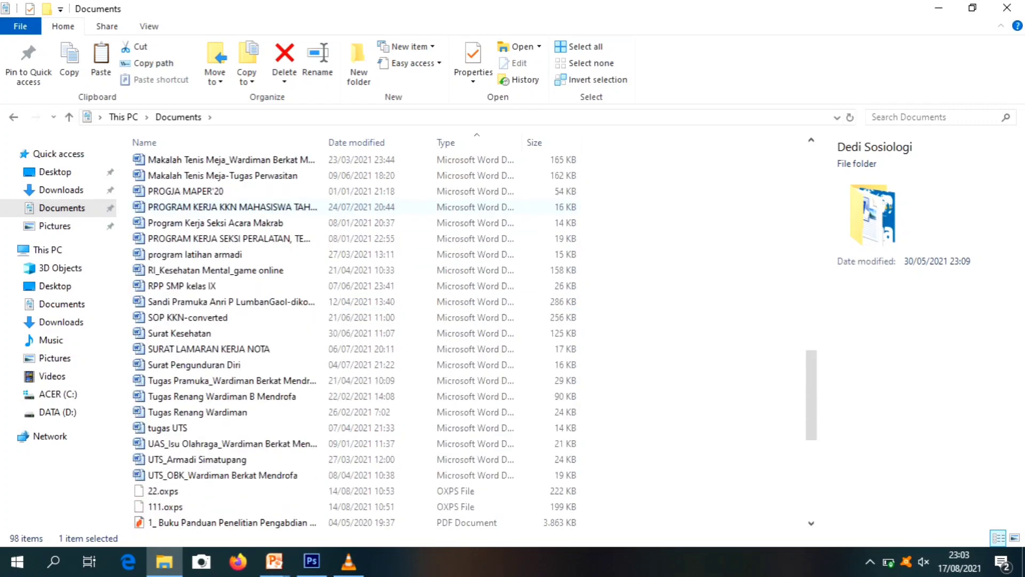
{"action": "scroll", "coordinate": [278, 207], "scroll_direction": "up", "scroll_amount": 6}
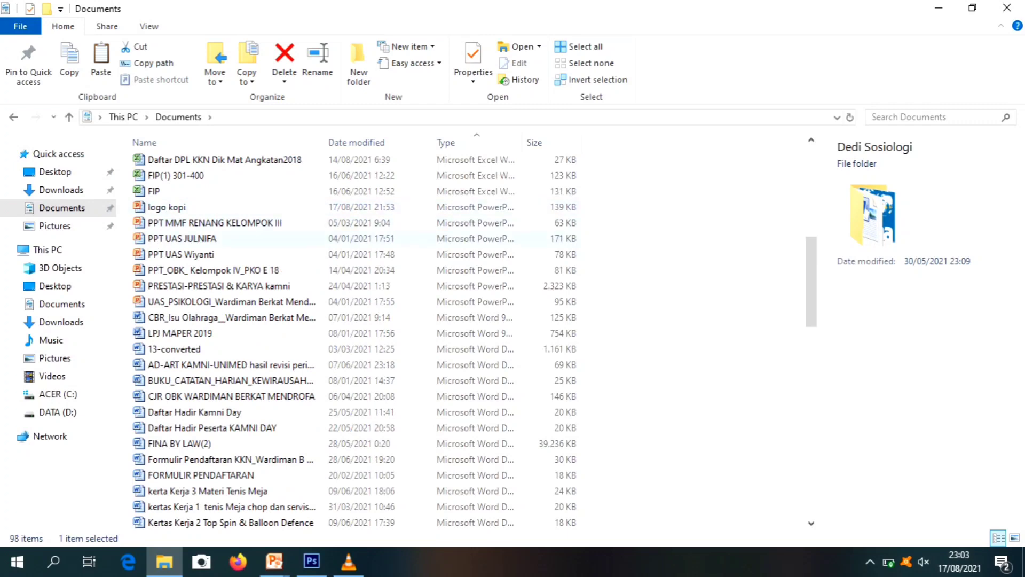
{"action": "scroll", "coordinate": [277, 238], "scroll_direction": "up", "scroll_amount": 3}
{"action": "scroll", "coordinate": [277, 238], "scroll_direction": "up", "scroll_amount": 6}
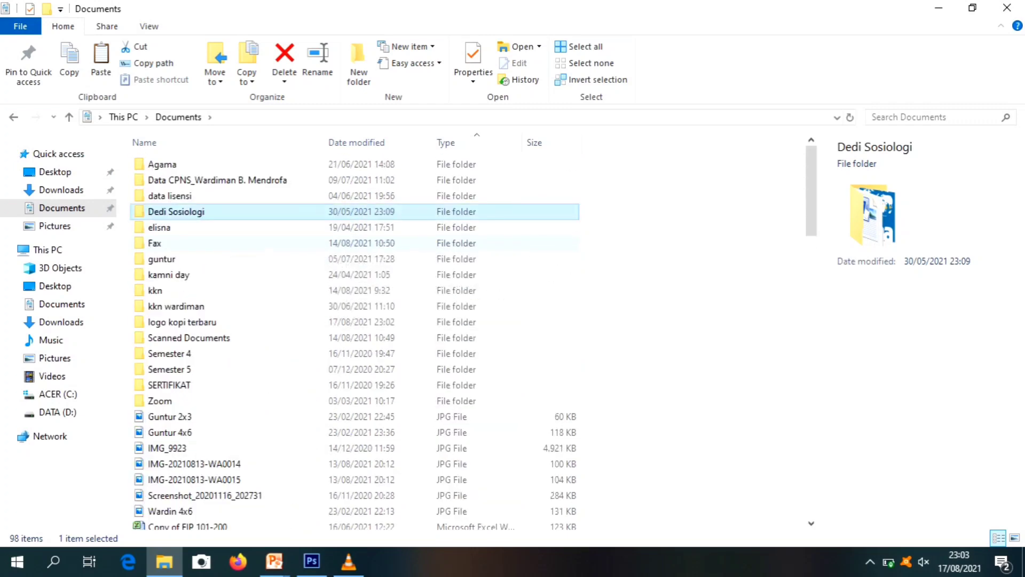
Check the image files at the end of the Documents list for the exported logo
{"action": "scroll", "coordinate": [278, 243], "scroll_direction": "down", "scroll_amount": 7}
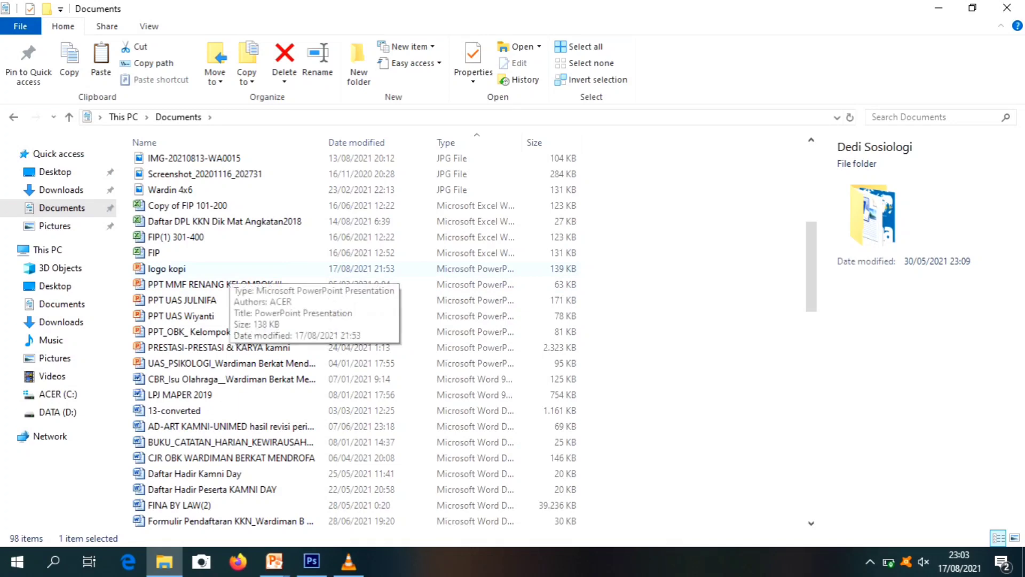
{"action": "scroll", "coordinate": [250, 374], "scroll_direction": "down", "scroll_amount": 6}
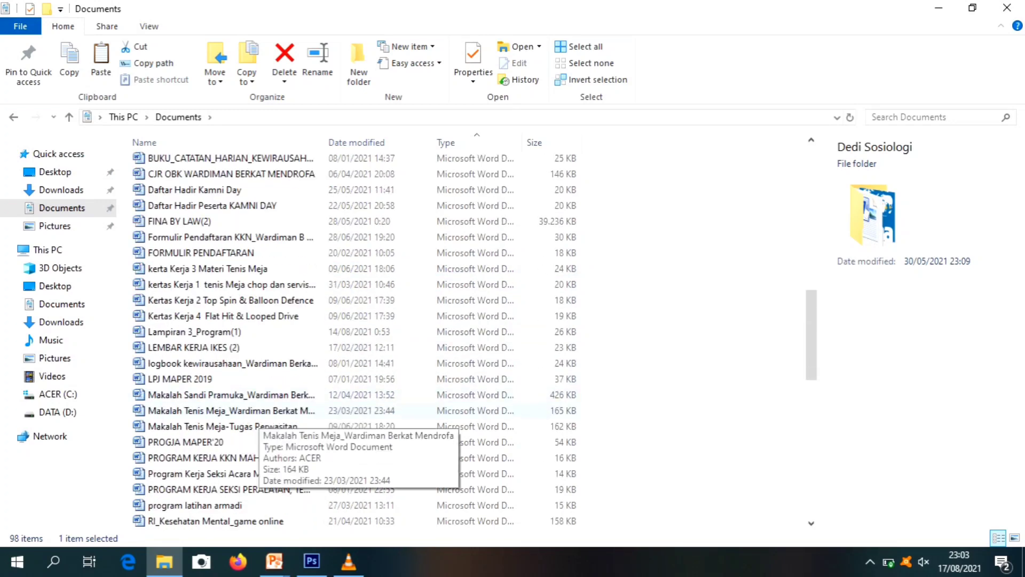
{"action": "scroll", "coordinate": [251, 417], "scroll_direction": "down", "scroll_amount": 15}
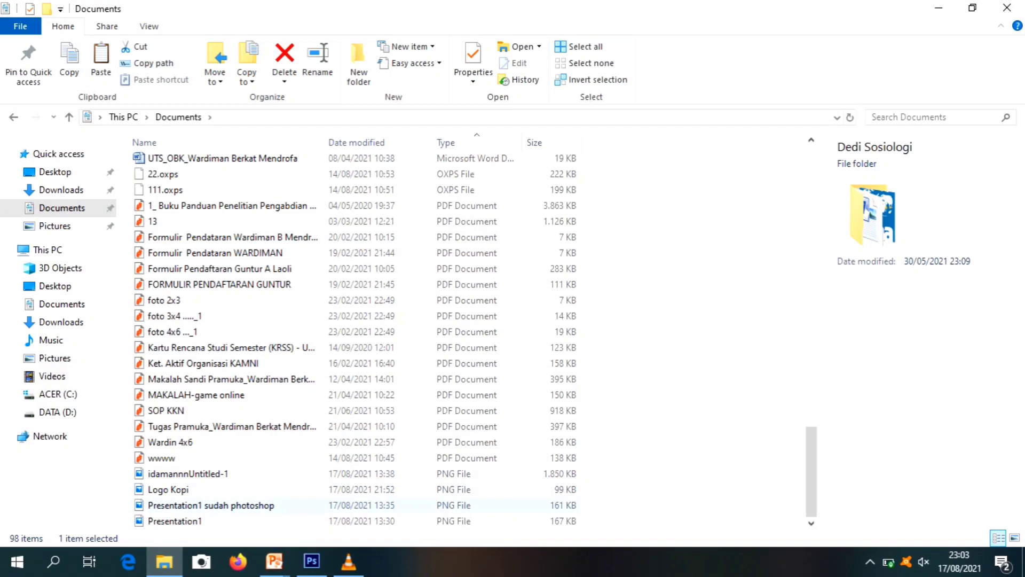
Switch back to Presentation7 in PowerPoint and start saving it in Documents with the file name "logo kopi terbaru"
{"action": "left_click", "coordinate": [275, 560]}
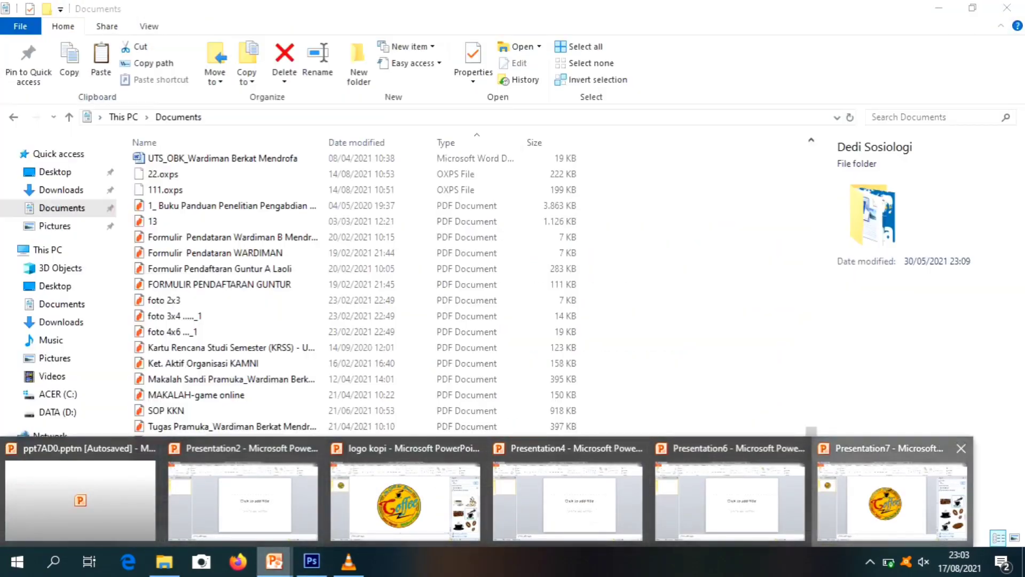
{"action": "left_click", "coordinate": [892, 499]}
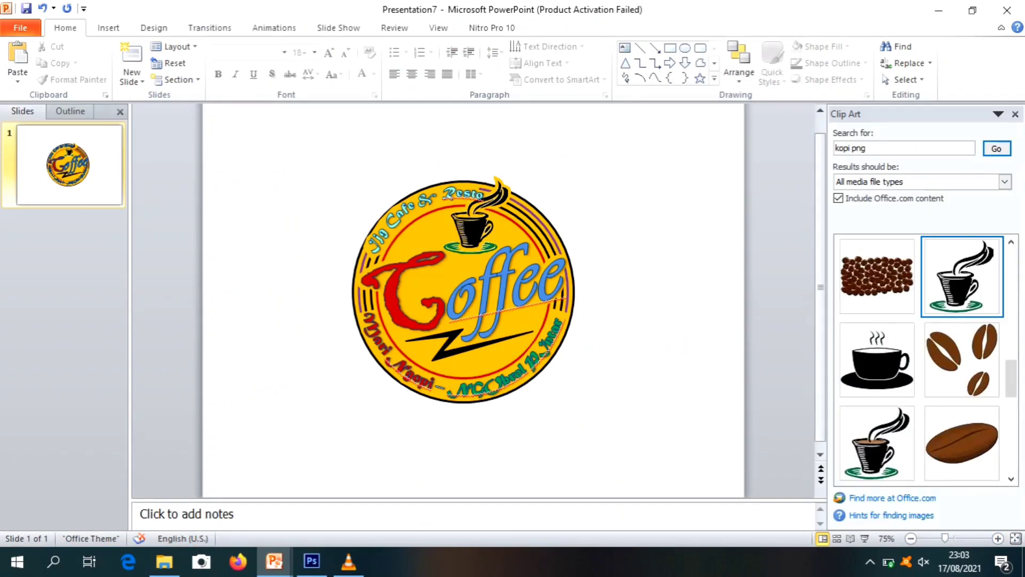
{"action": "left_click", "coordinate": [25, 8]}
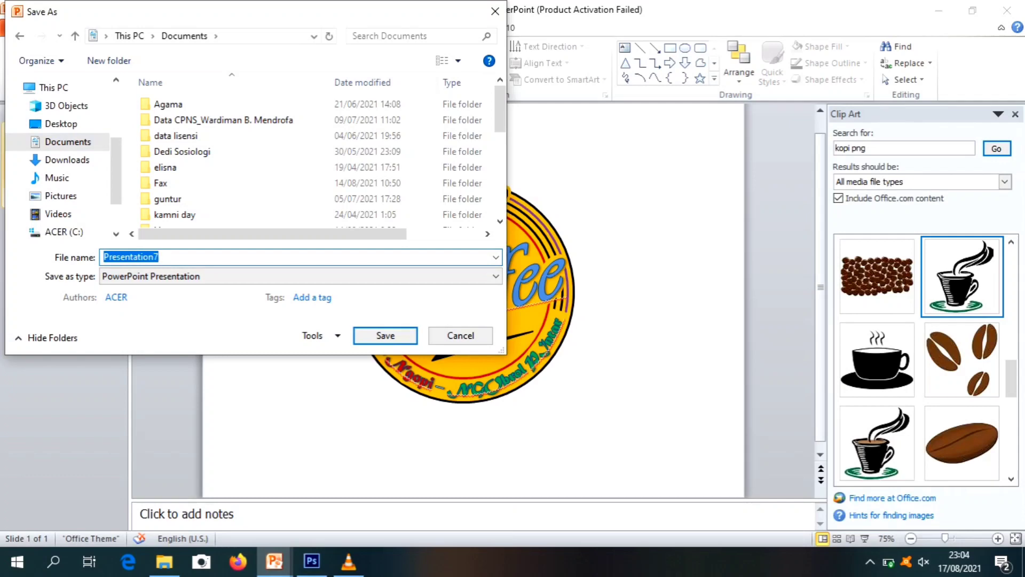
{"action": "type", "text": "logo kopi terbaru"}
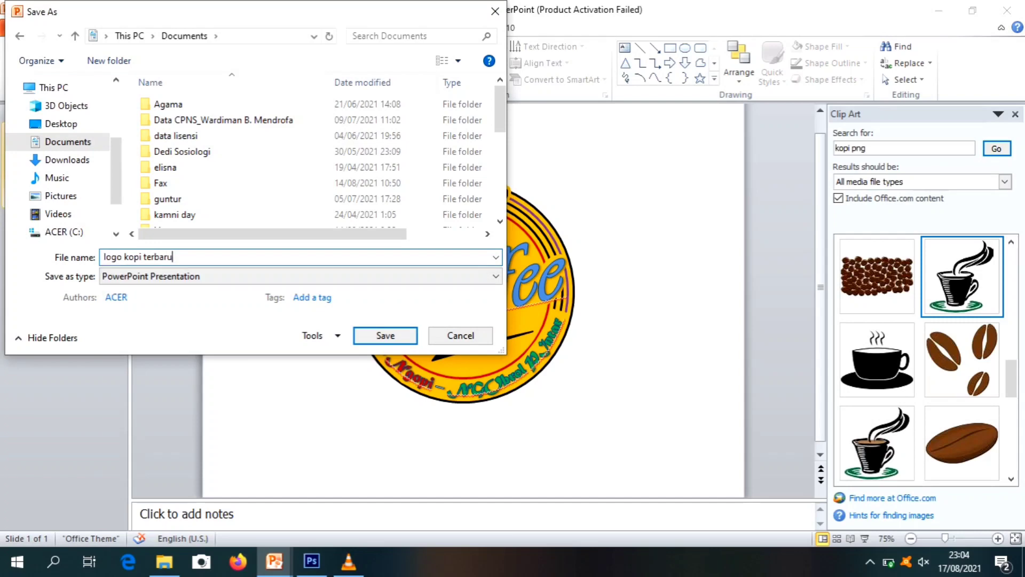
Set the file type to PNG Portable Network Graphics Format and export only the current slide
{"action": "left_click", "coordinate": [163, 275]}
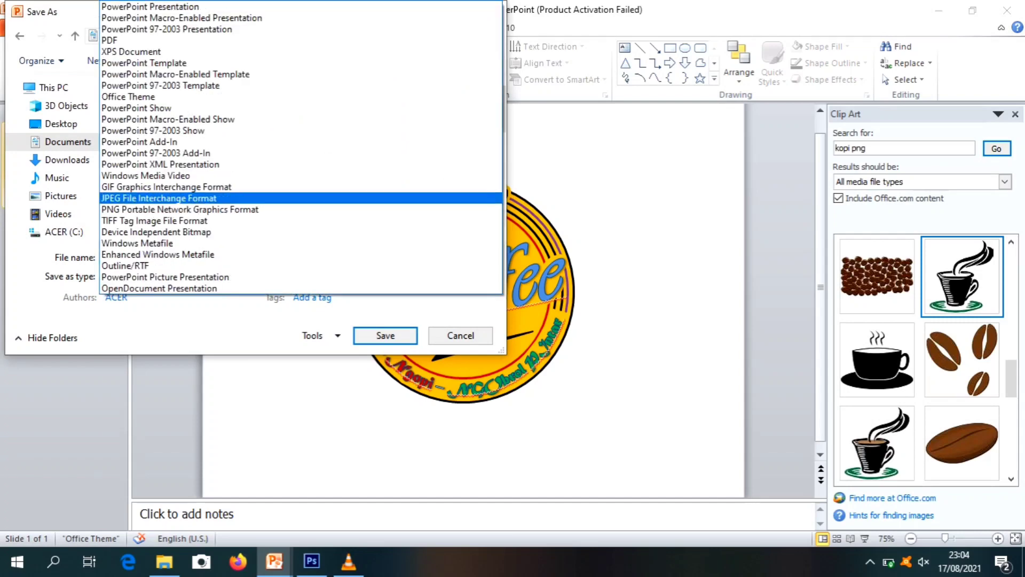
{"action": "key", "text": "Down"}
{"action": "key", "text": "Return"}
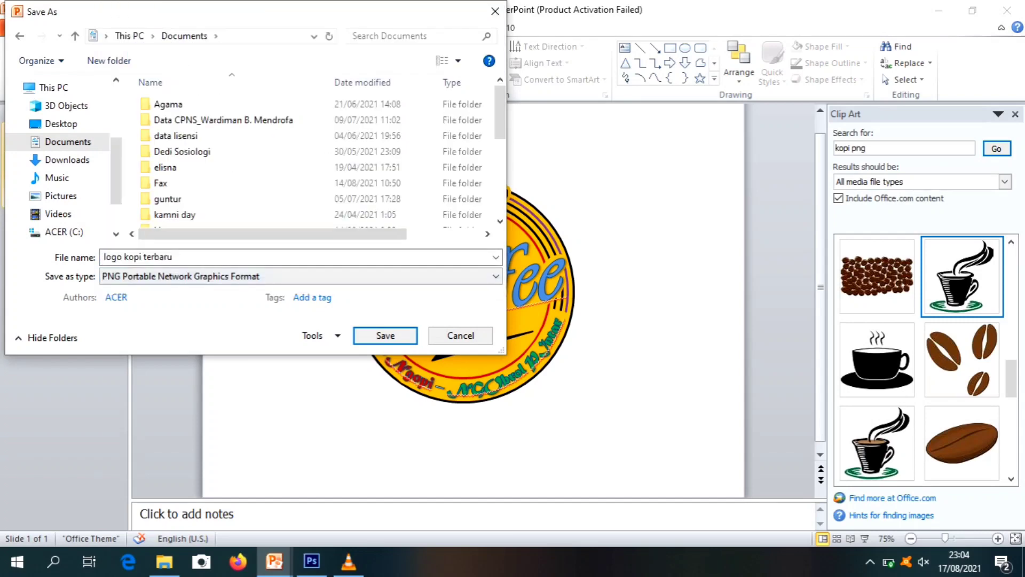
{"action": "key", "text": "Return"}
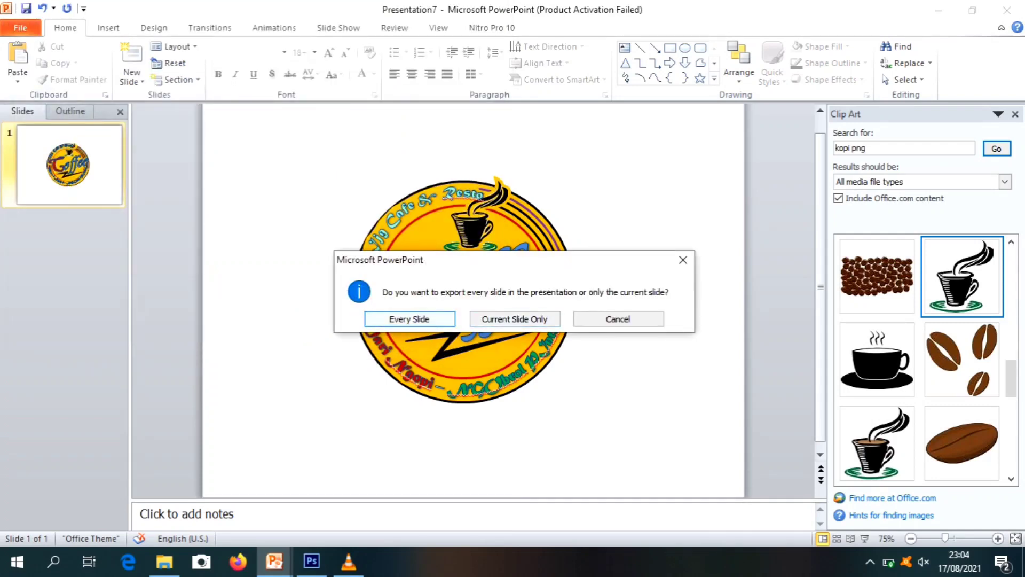
{"action": "key", "text": "Tab"}
{"action": "key", "text": "Return"}
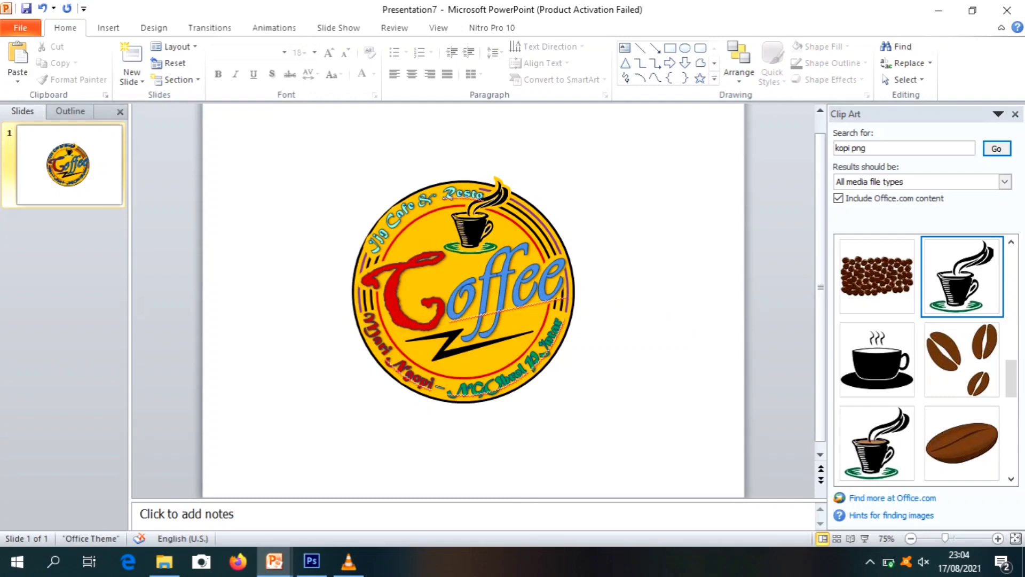
Minimize PowerPoint and open the new "logo kopi terbaru" PNG from the Documents folder to view it
{"action": "left_click", "coordinate": [939, 9]}
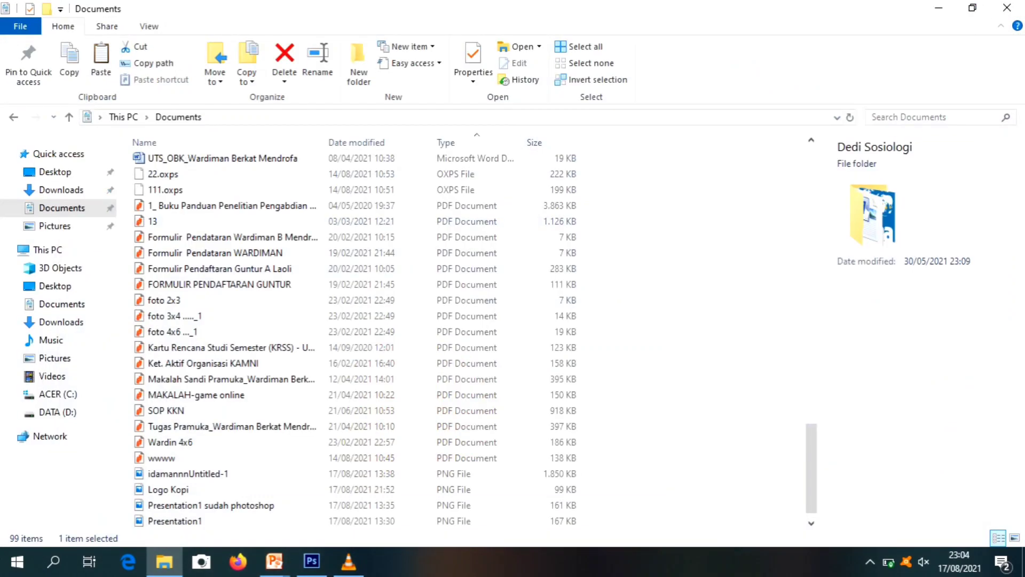
{"action": "left_click", "coordinate": [231, 378]}
{"action": "scroll", "coordinate": [231, 379], "scroll_direction": "down", "scroll_amount": 1}
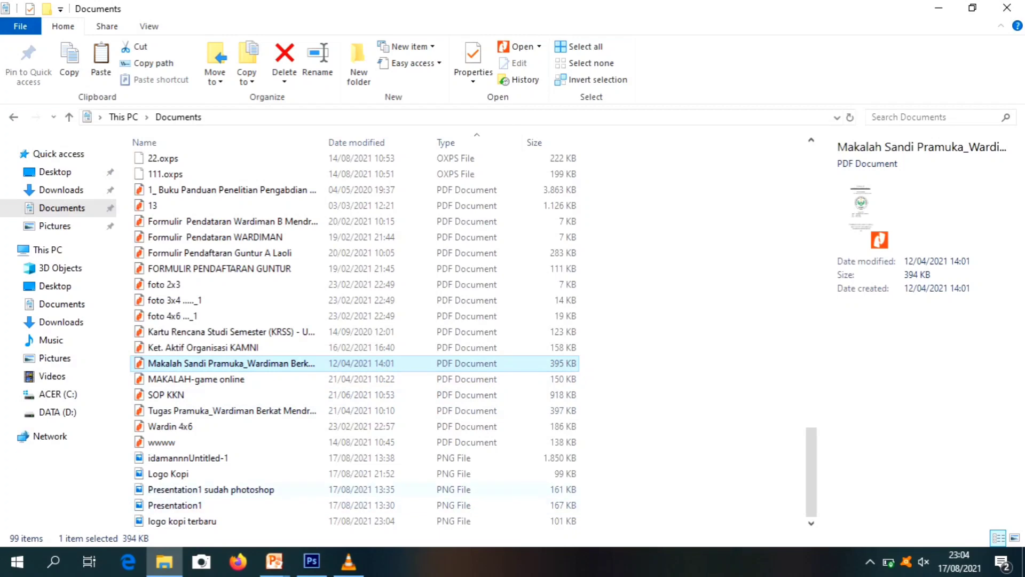
{"action": "left_click", "coordinate": [348, 521]}
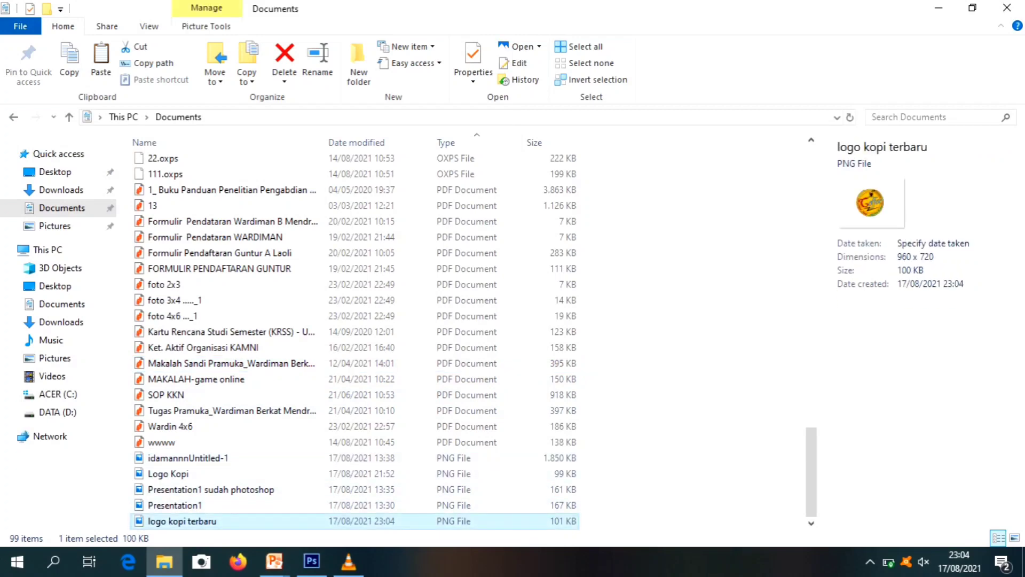
{"action": "right_click", "coordinate": [195, 521]}
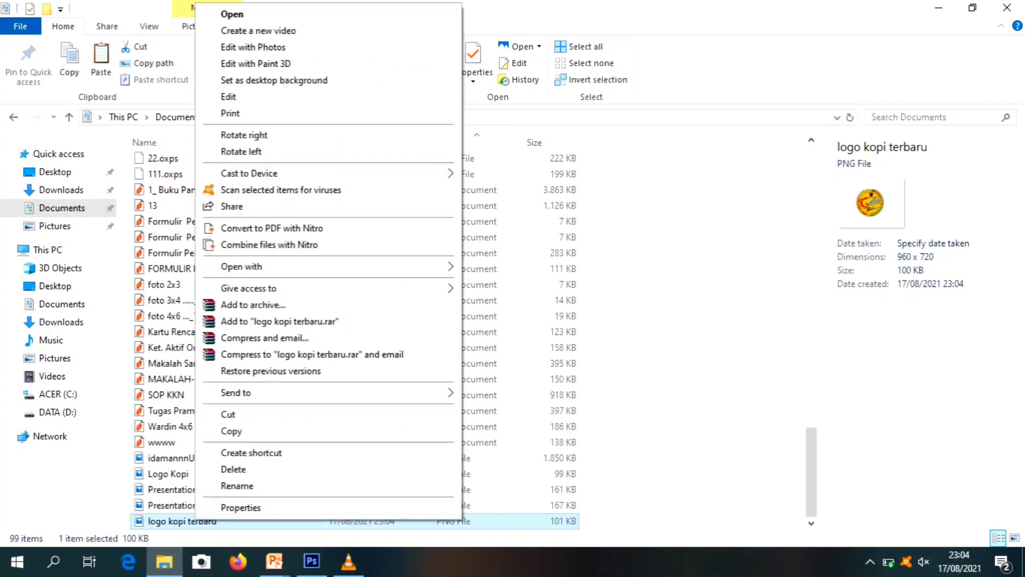
{"action": "left_click", "coordinate": [232, 13]}
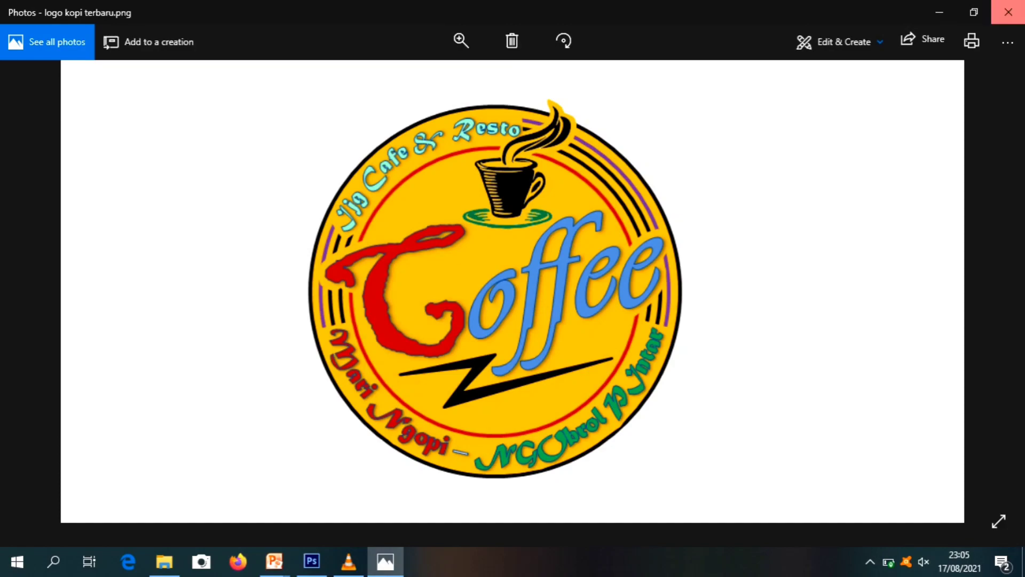
Close the logo preview, show the desktop and switch to Adobe Photoshop CS6
{"action": "left_click", "coordinate": [1008, 11]}
{"action": "key", "text": "super+d"}
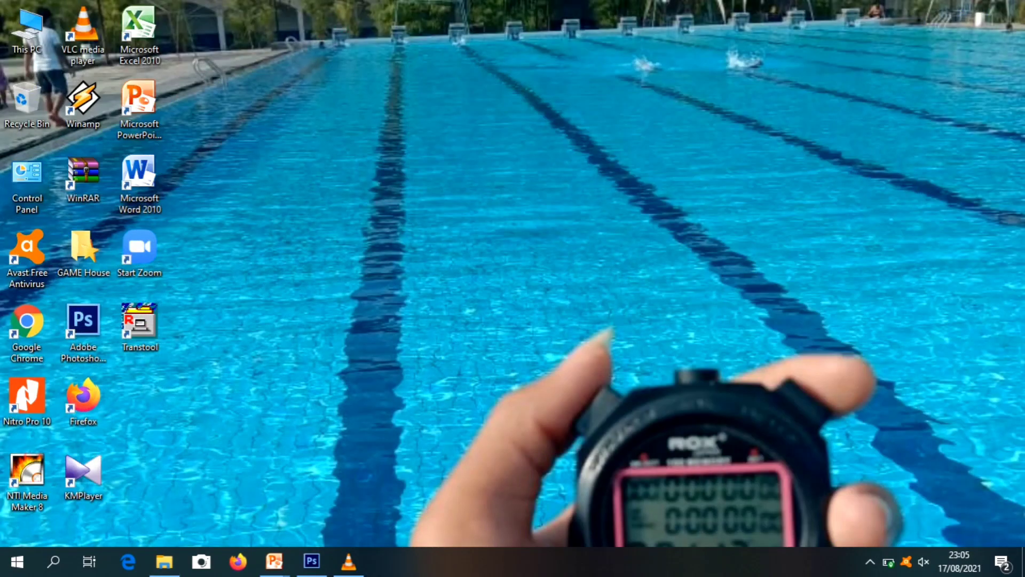
{"action": "left_click", "coordinate": [83, 325]}
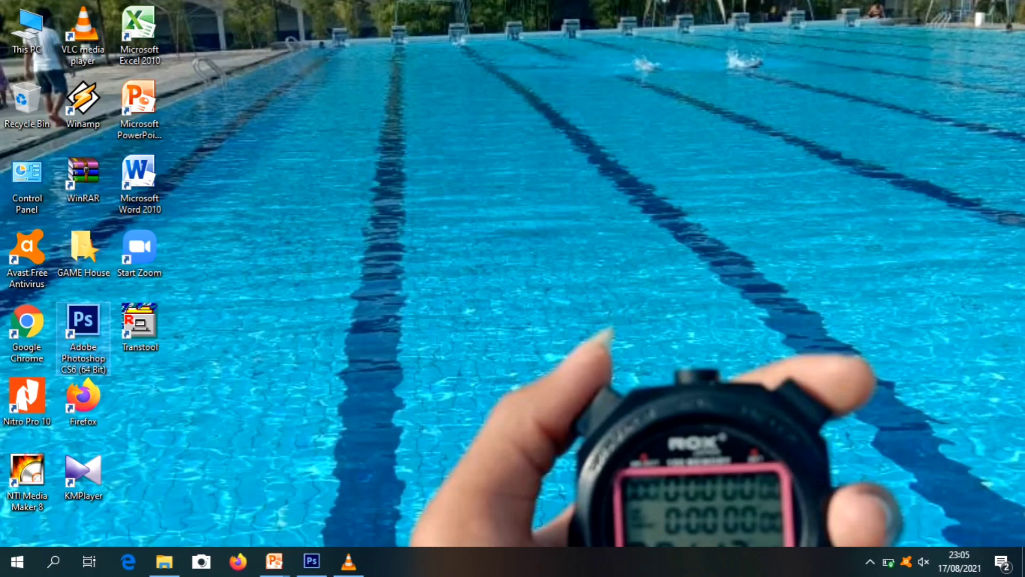
{"action": "key", "text": "Return"}
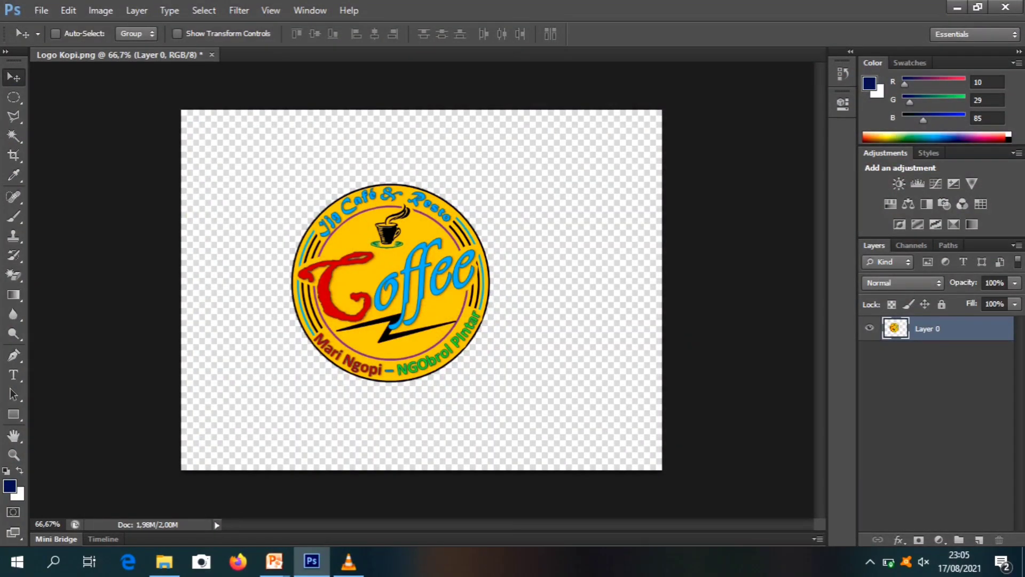
Move the old logo toward the middle of the Logo Kopi.png canvas
{"action": "left_click_drag", "start_coordinate": [387, 273], "coordinate": [405, 306]}
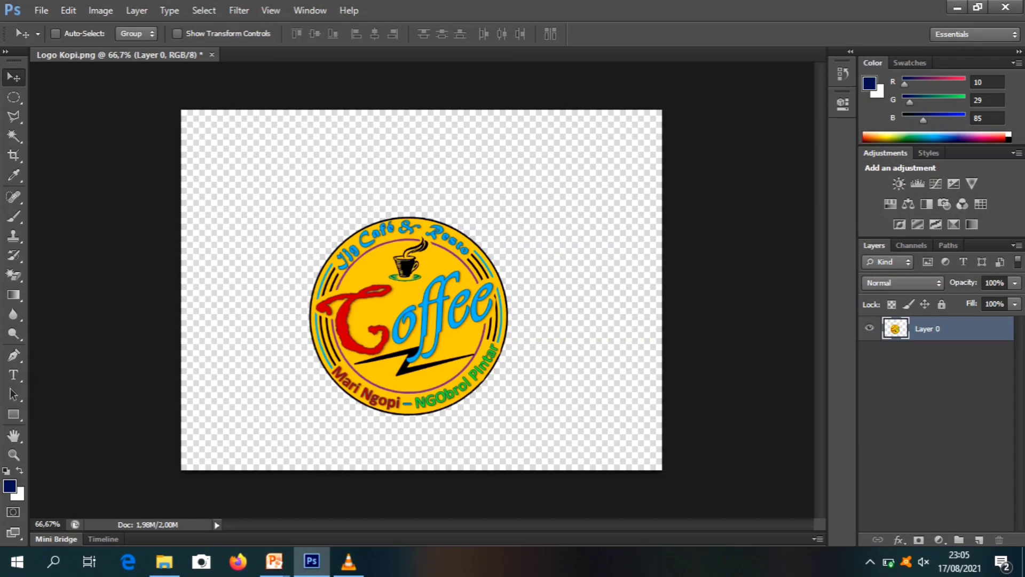
{"action": "left_click_drag", "start_coordinate": [482, 293], "coordinate": [506, 286]}
{"action": "right_click", "coordinate": [436, 278]}
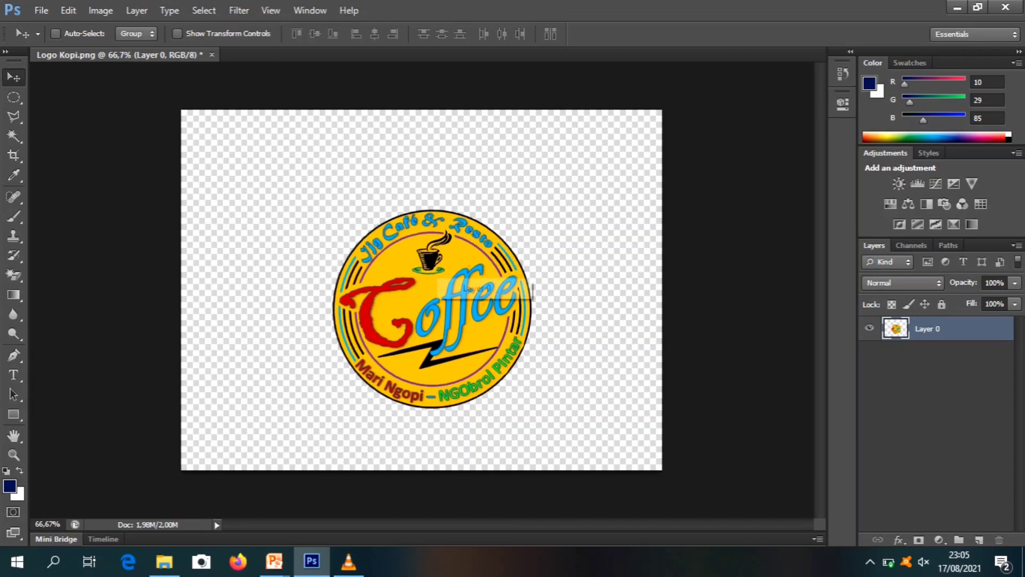
{"action": "key", "text": "Escape"}
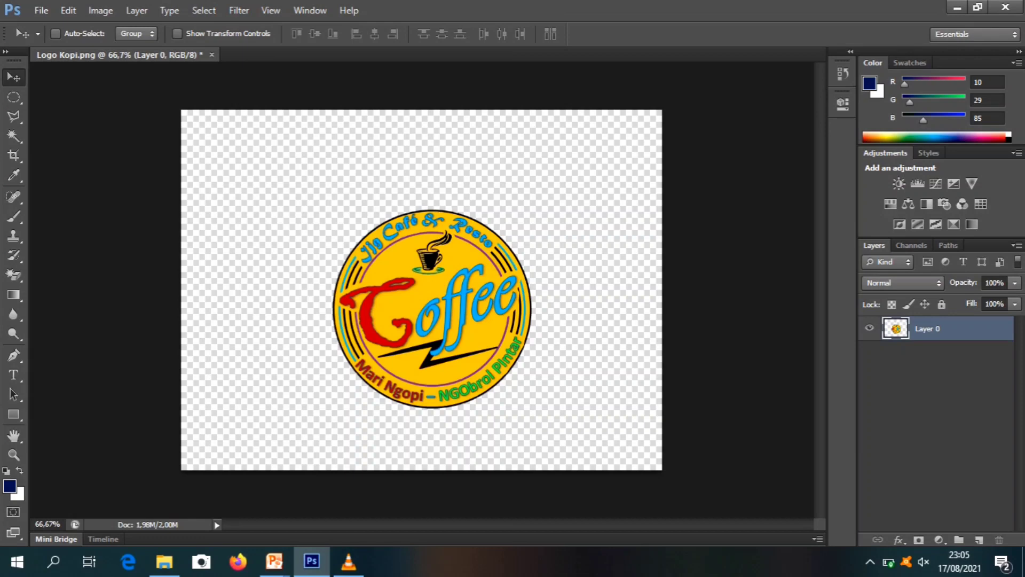
Close the old Logo Kopi.png document and open the "logo kopi terbaru" image from the Documents folder in Photoshop
{"action": "left_click", "coordinate": [1006, 7]}
{"action": "left_click", "coordinate": [514, 222]}
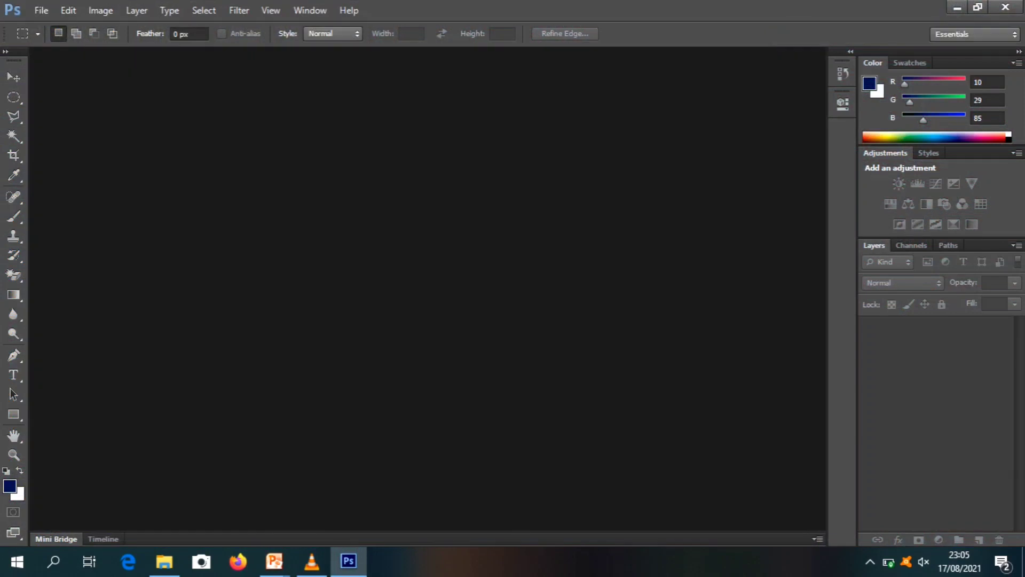
{"action": "left_click", "coordinate": [41, 10]}
{"action": "left_click", "coordinate": [58, 41]}
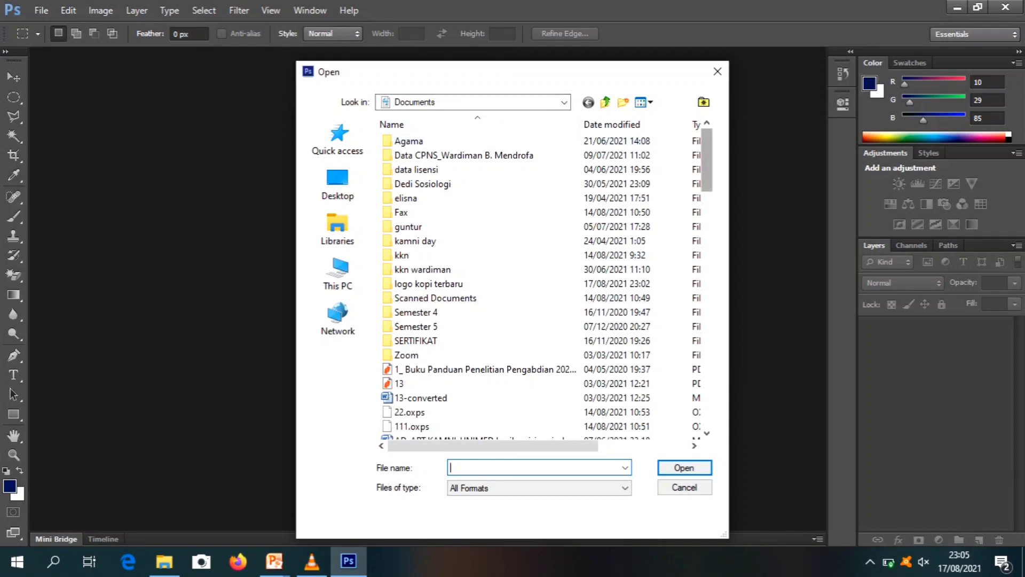
{"action": "scroll", "coordinate": [545, 289], "scroll_direction": "down", "scroll_amount": 13}
{"action": "scroll", "coordinate": [545, 289], "scroll_direction": "down", "scroll_amount": 11}
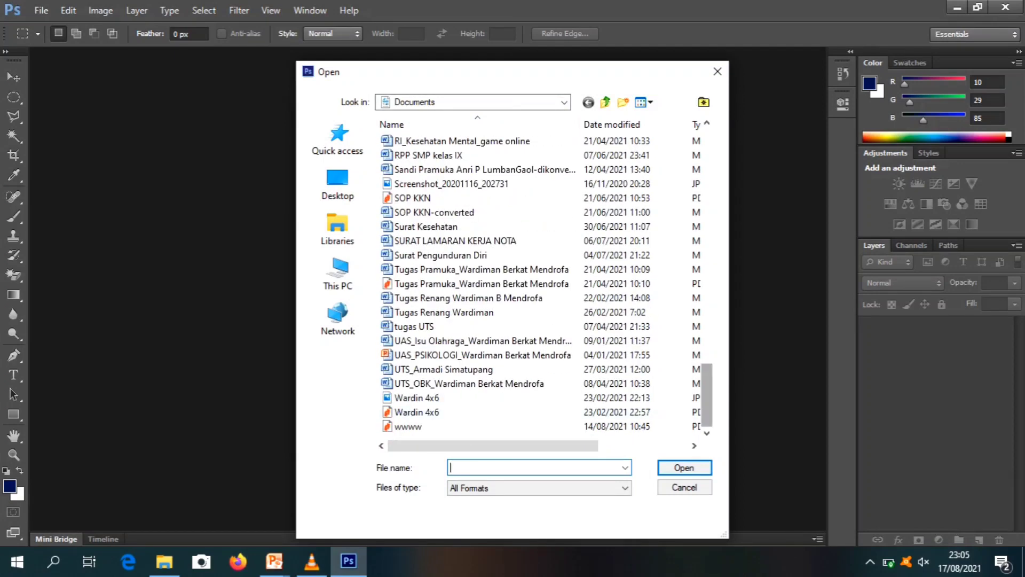
{"action": "scroll", "coordinate": [544, 289], "scroll_direction": "up", "scroll_amount": 4}
{"action": "scroll", "coordinate": [544, 288], "scroll_direction": "down", "scroll_amount": 2}
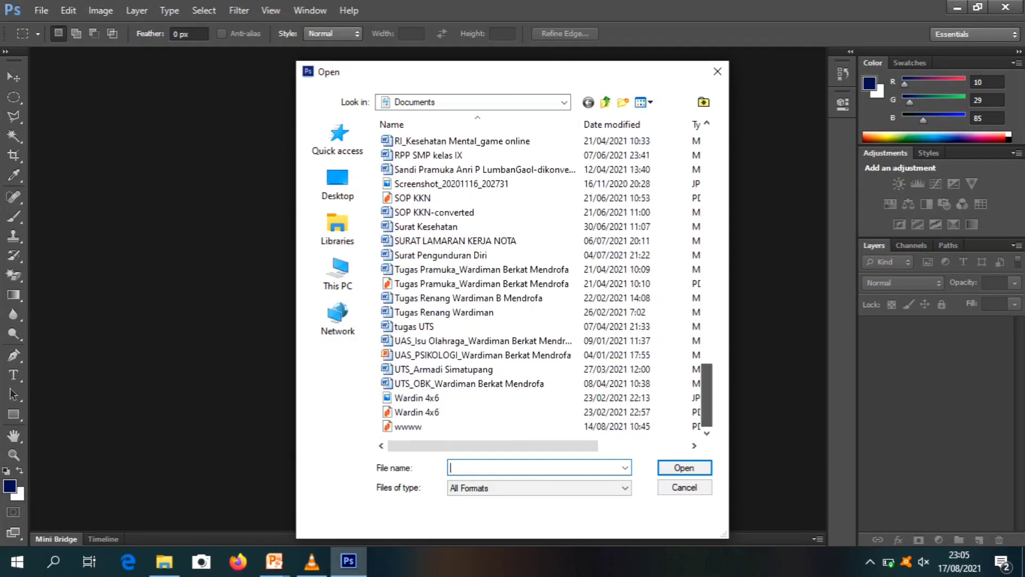
{"action": "scroll", "coordinate": [545, 288], "scroll_direction": "up", "scroll_amount": 5}
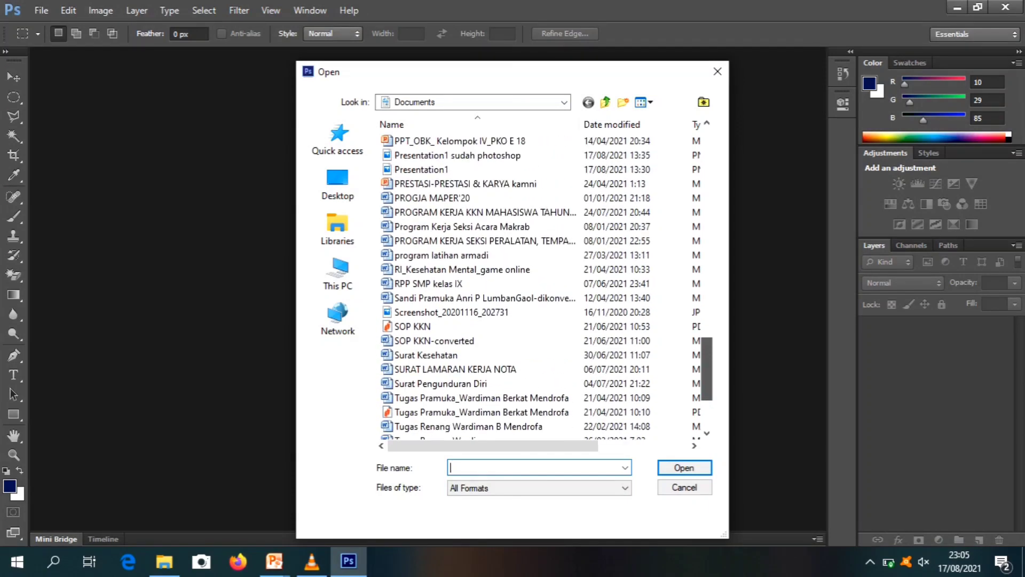
{"action": "scroll", "coordinate": [544, 288], "scroll_direction": "down", "scroll_amount": 5}
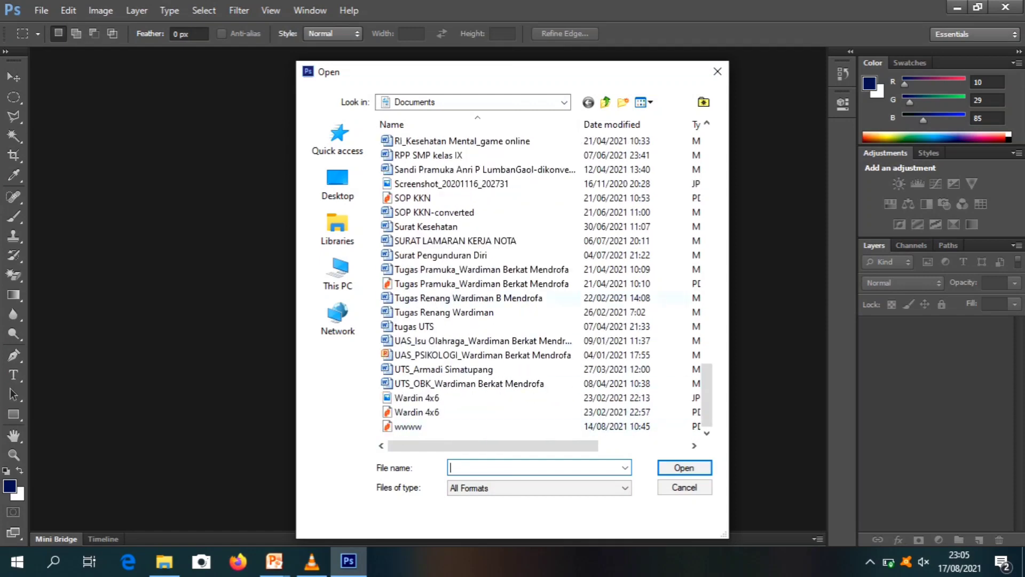
{"action": "scroll", "coordinate": [545, 288], "scroll_direction": "up", "scroll_amount": 6}
{"action": "scroll", "coordinate": [437, 291], "scroll_direction": "up", "scroll_amount": 2}
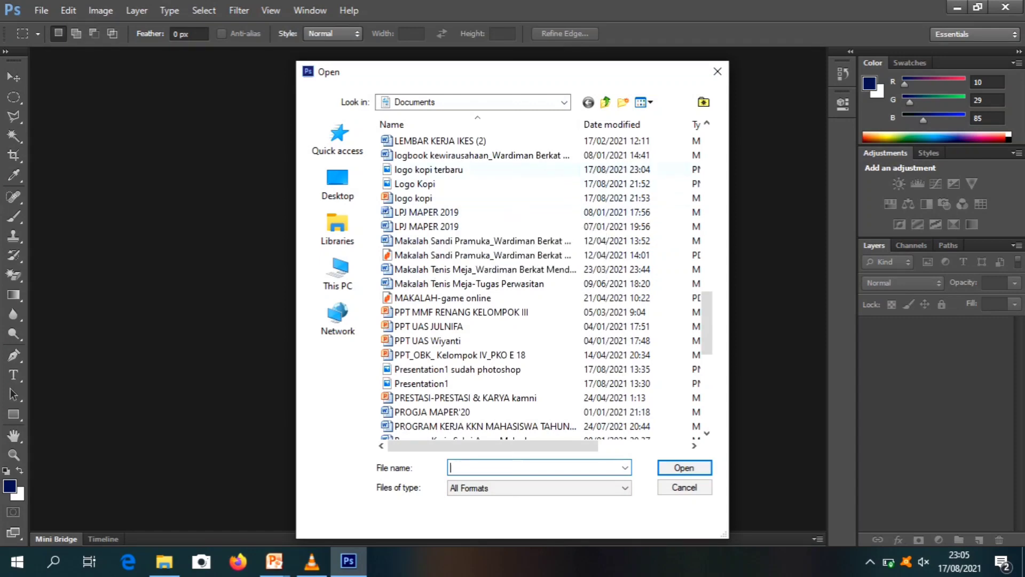
{"action": "left_click", "coordinate": [436, 170]}
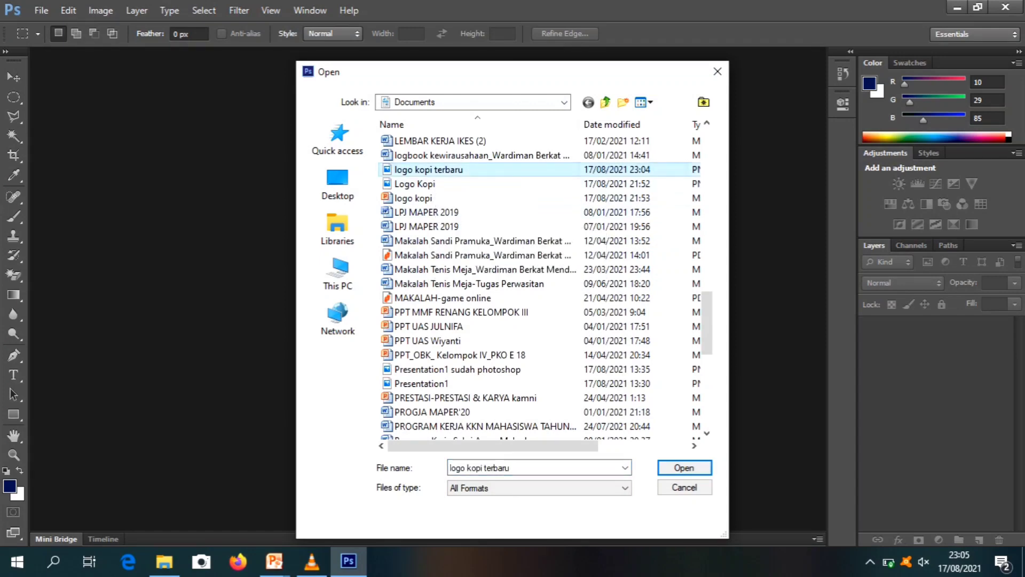
{"action": "left_click", "coordinate": [684, 467]}
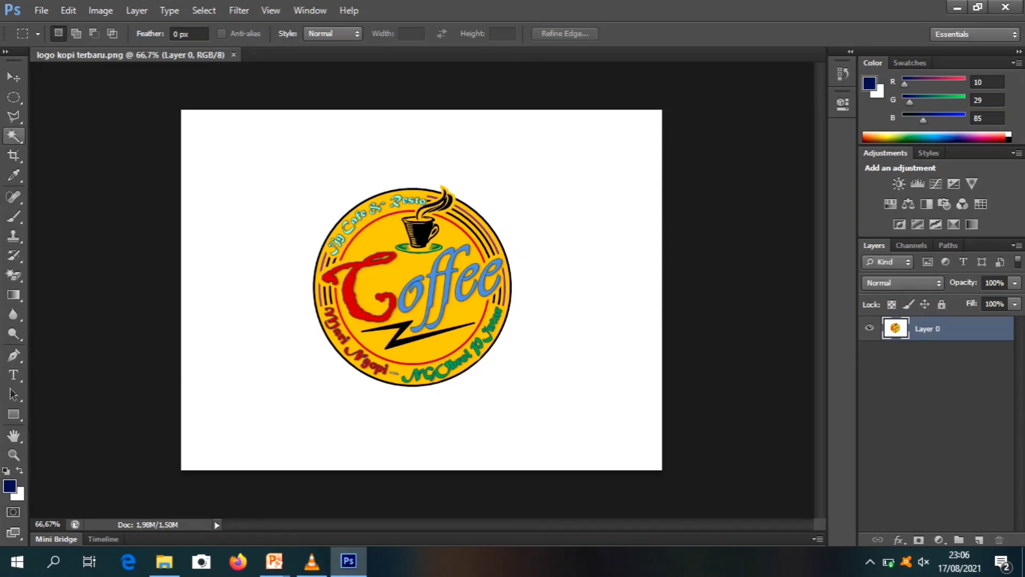
Select the white background around the logo with the Magic Wand, delete it, deselect and activate the Move tool
{"action": "left_click", "coordinate": [13, 136]}
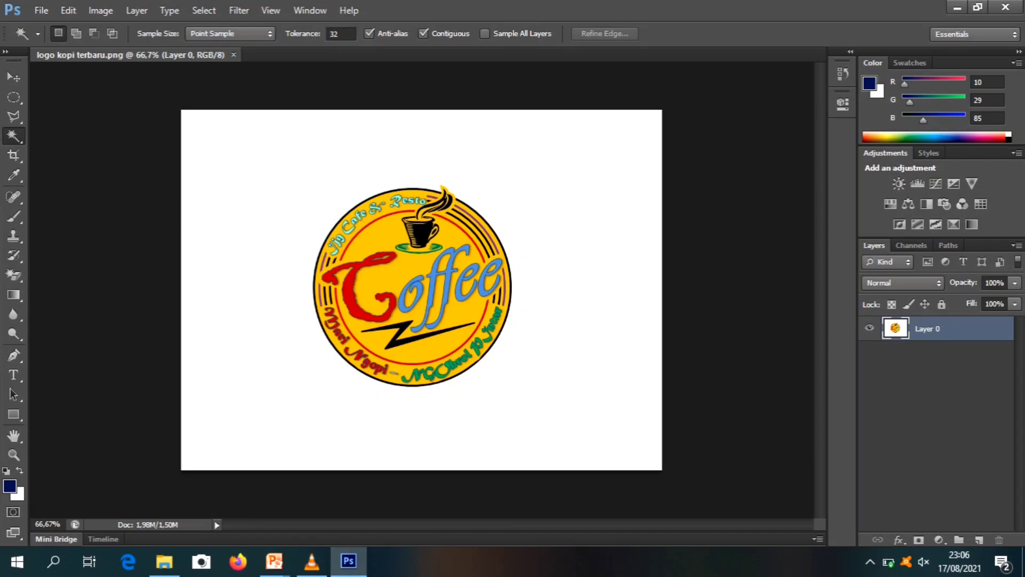
{"action": "left_click", "coordinate": [248, 213]}
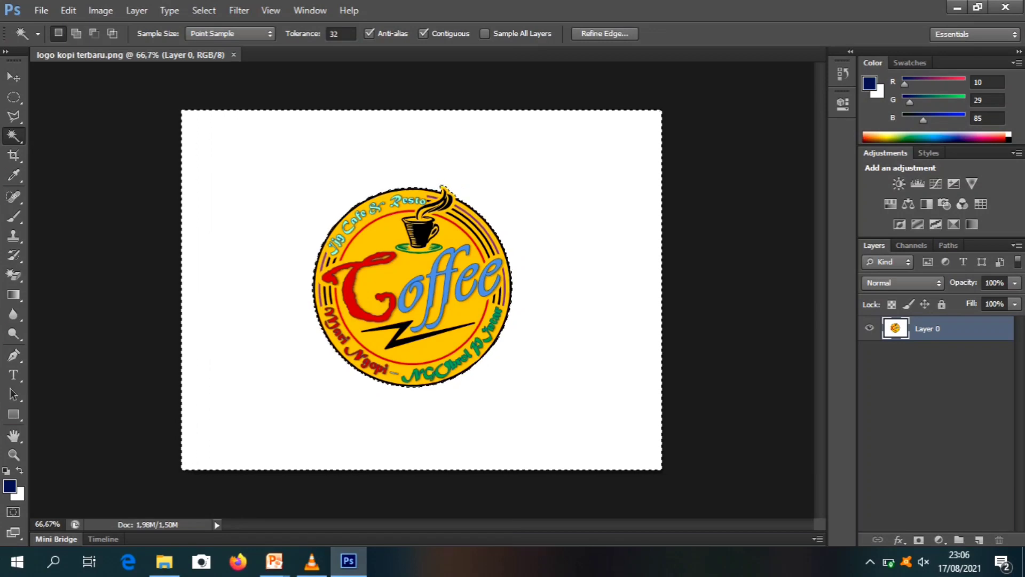
{"action": "key", "text": "Delete"}
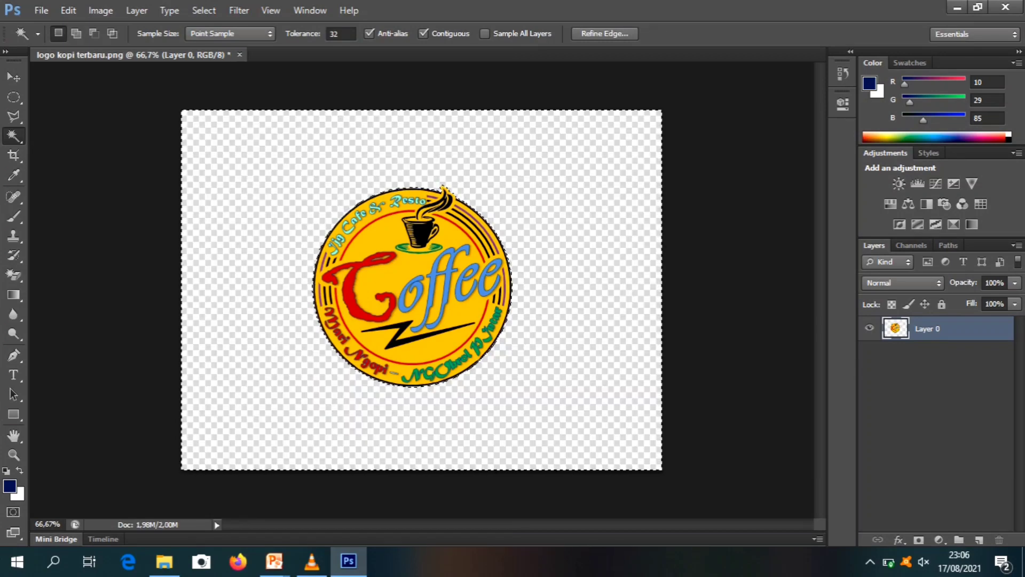
{"action": "key", "text": "ctrl+d"}
{"action": "key", "text": "v"}
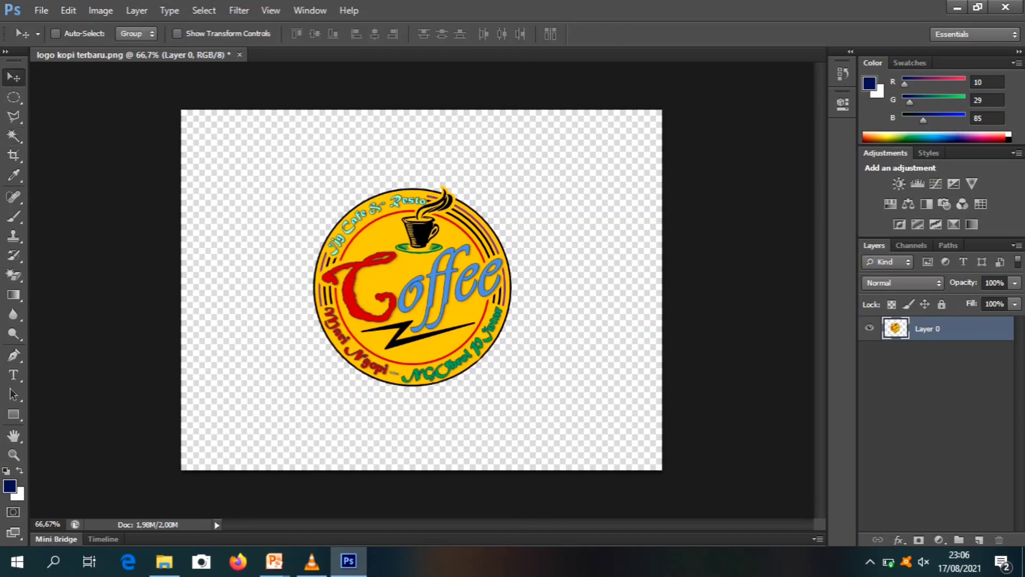
Shift the logo slightly upward on the transparent Photoshop canvas
{"action": "left_click_drag", "start_coordinate": [395, 171], "coordinate": [426, 212]}
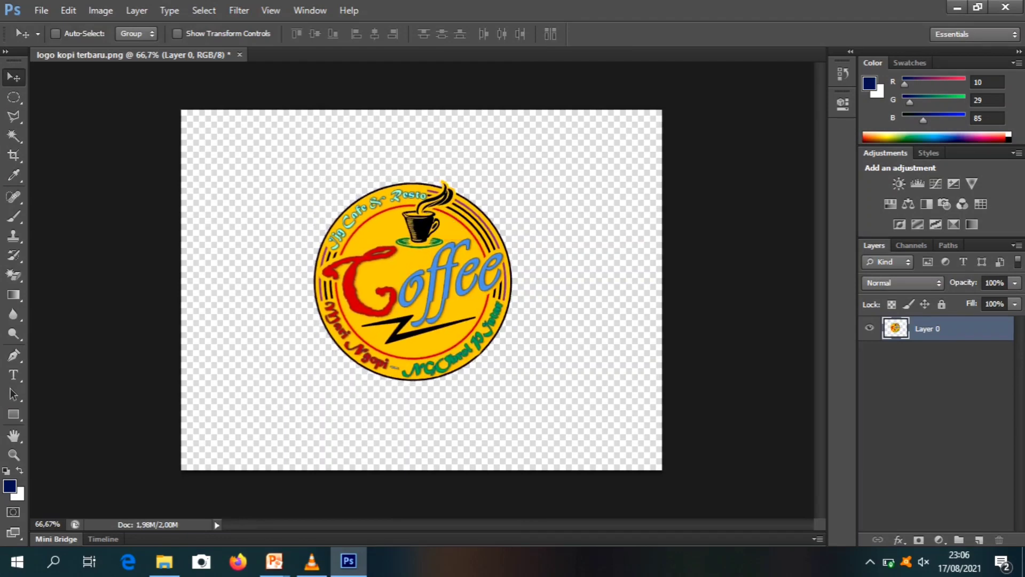
{"action": "mouse_move", "coordinate": [426, 212]}
{"action": "left_mouse_down"}
{"action": "mouse_move", "coordinate": [446, 208]}
{"action": "mouse_move", "coordinate": [421, 212]}
{"action": "mouse_move", "coordinate": [430, 202]}
{"action": "mouse_move", "coordinate": [445, 206]}
{"action": "mouse_move", "coordinate": [424, 214]}
{"action": "left_mouse_up"}
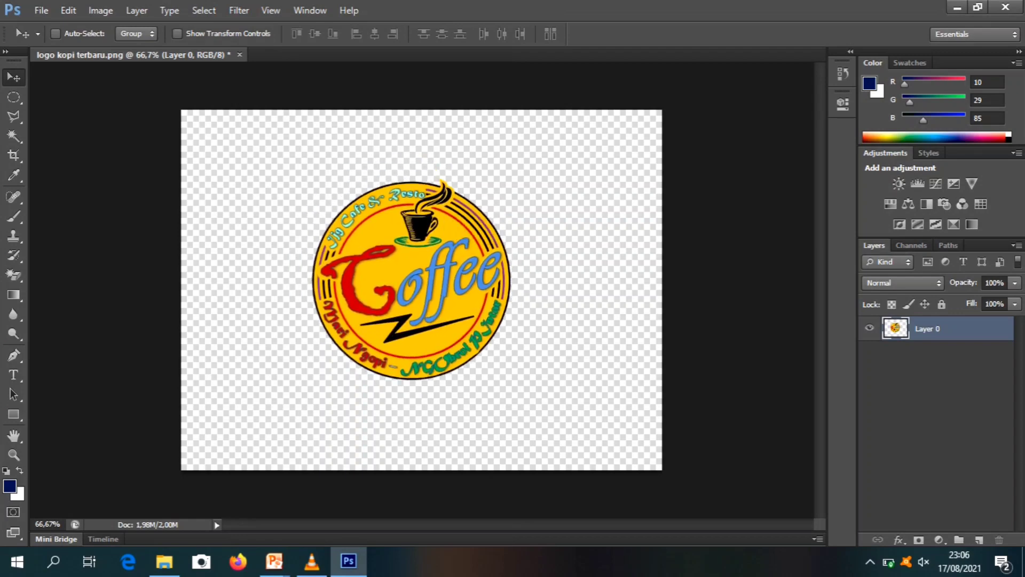
Switch to File Explorer and open the "RPP SMP kelas IX" Word document from the Documents folder
{"action": "mouse_move", "coordinate": [164, 561]}
{"action": "left_click", "coordinate": [161, 492]}
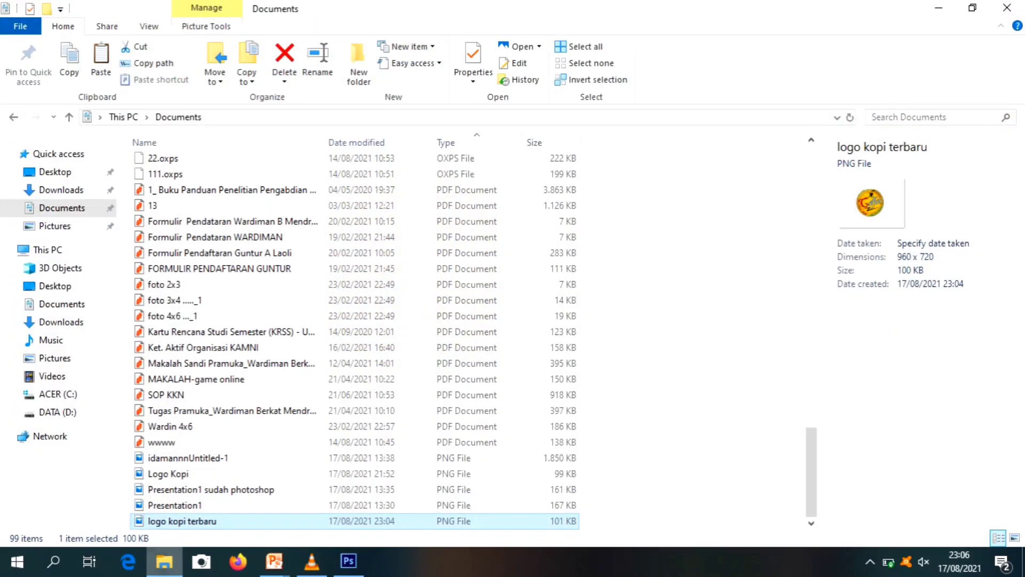
{"action": "scroll", "coordinate": [283, 315], "scroll_direction": "up", "scroll_amount": 5}
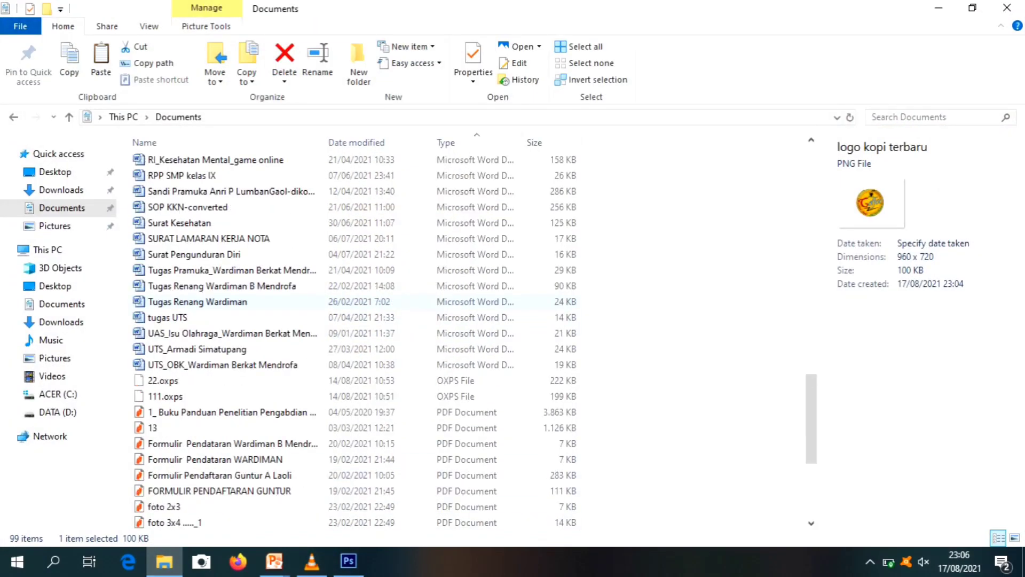
{"action": "left_click", "coordinate": [283, 175]}
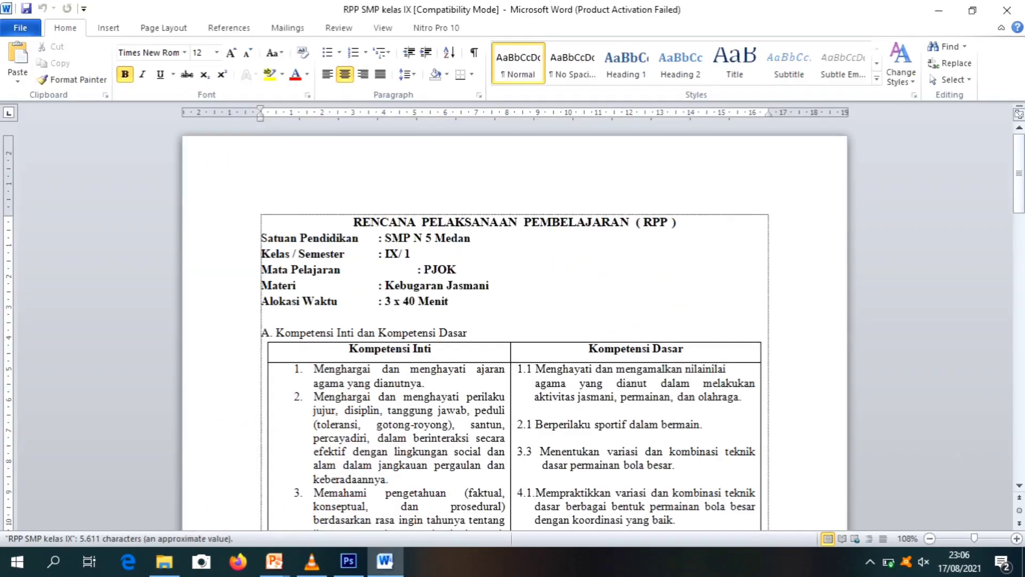
{"action": "scroll", "coordinate": [514, 331], "scroll_direction": "down", "scroll_amount": 2}
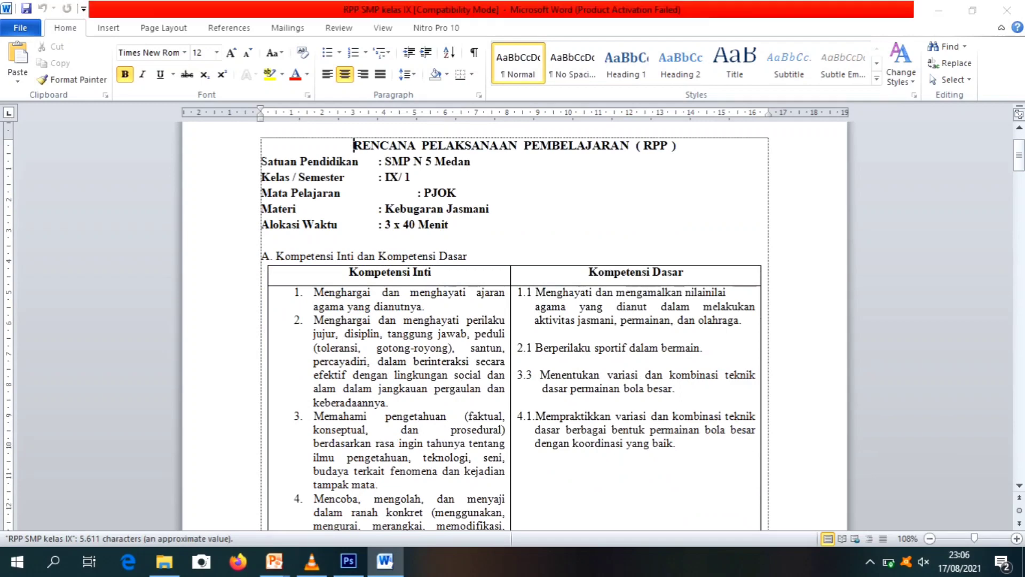
{"action": "left_click", "coordinate": [686, 118]}
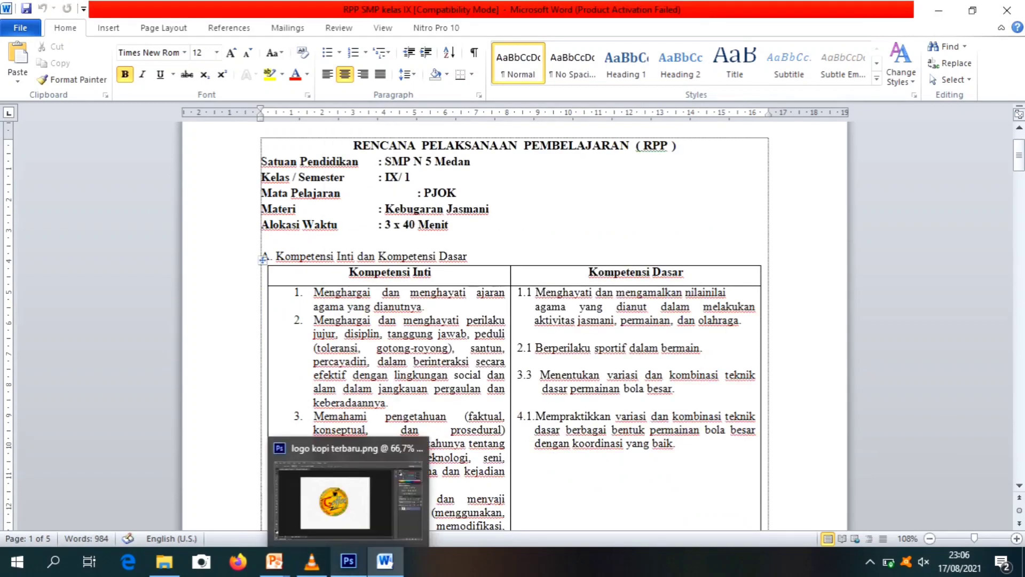
Restore the Word, File Explorer and Photoshop windows to floating size and minimize File Explorer
{"action": "left_click", "coordinate": [971, 10]}
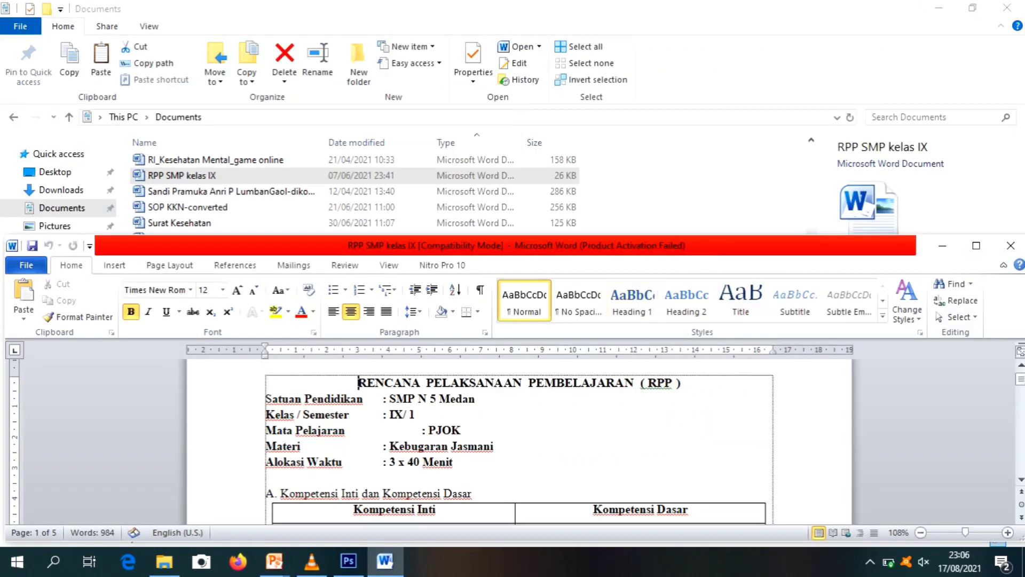
{"action": "left_click", "coordinate": [971, 8]}
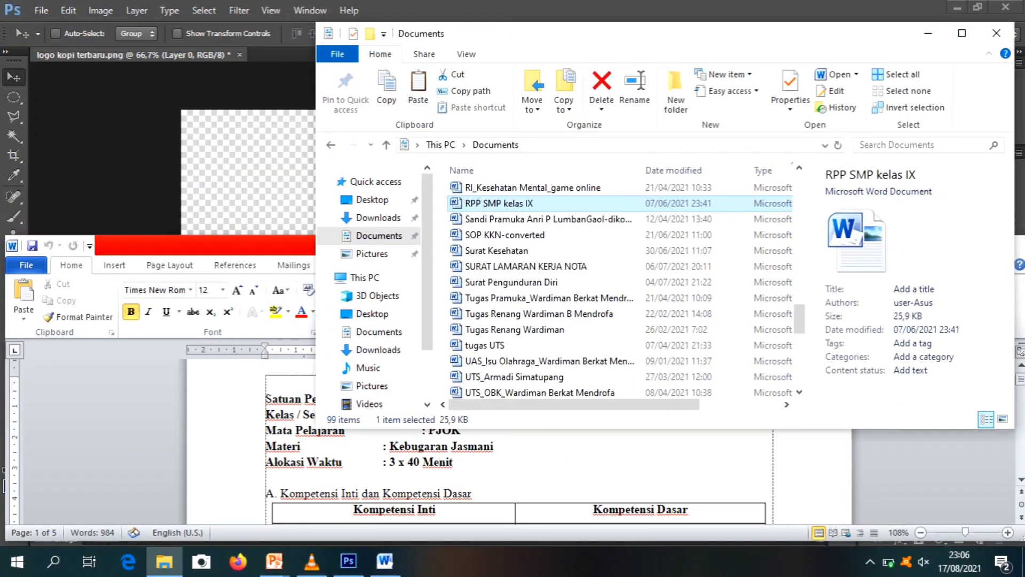
{"action": "left_click", "coordinate": [278, 86]}
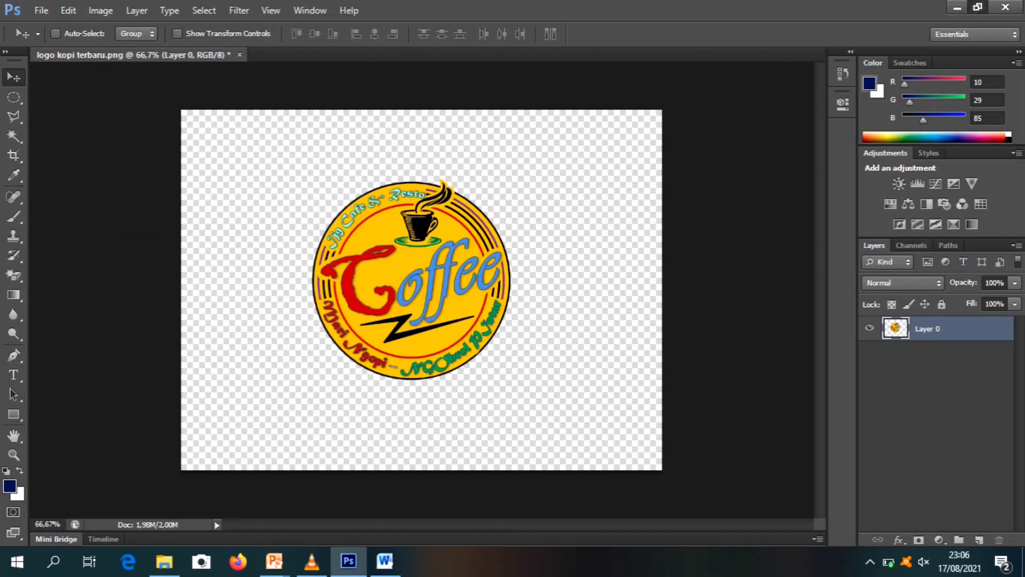
{"action": "left_click", "coordinate": [977, 8]}
{"action": "left_click_drag", "start_coordinate": [534, 109], "coordinate": [291, 27]}
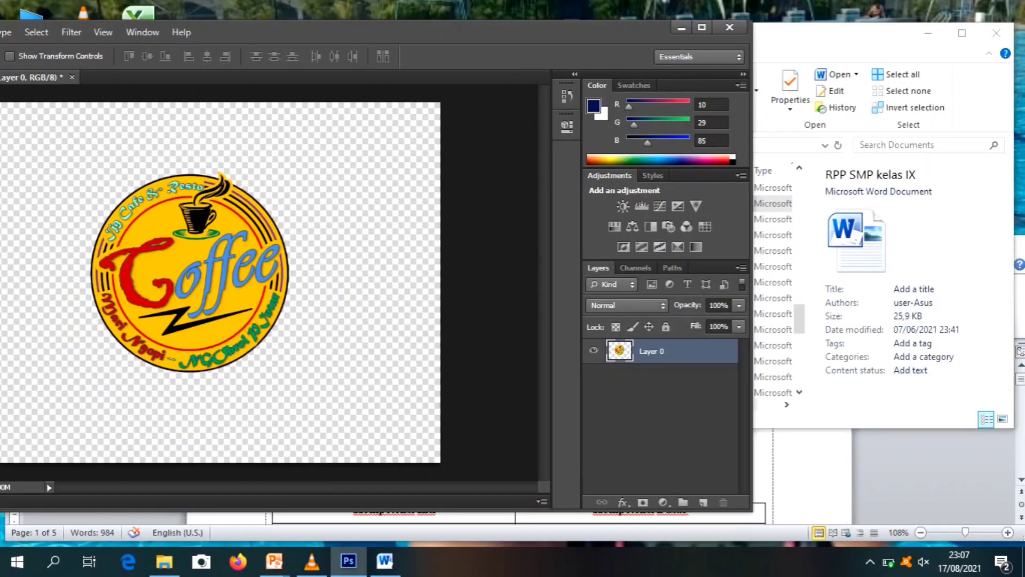
{"action": "left_click", "coordinate": [927, 33]}
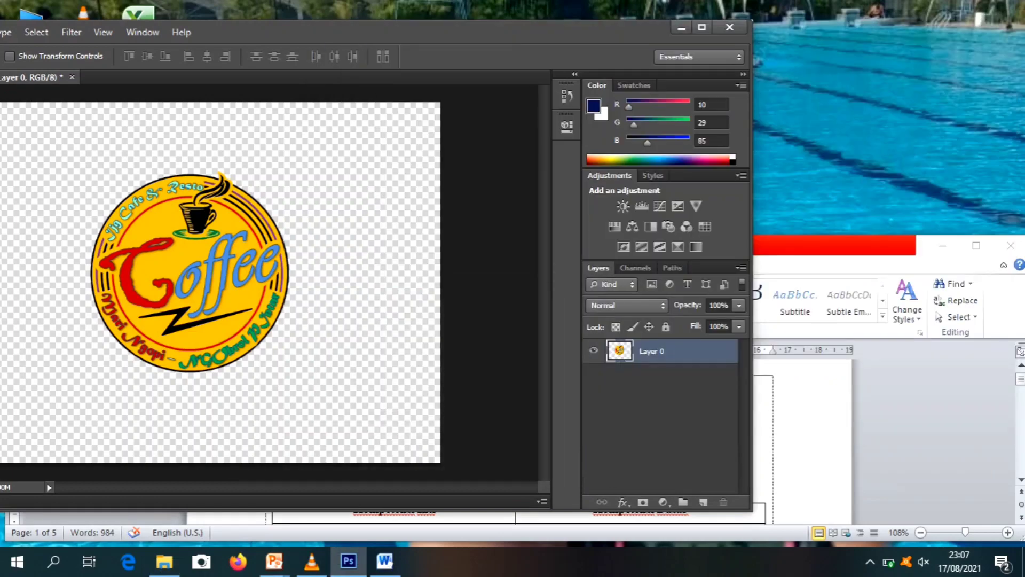
Arrange a narrowed Photoshop window beside the Word document and transfer the logo layer into the document
{"action": "left_click_drag", "start_coordinate": [833, 246], "coordinate": [870, 230]}
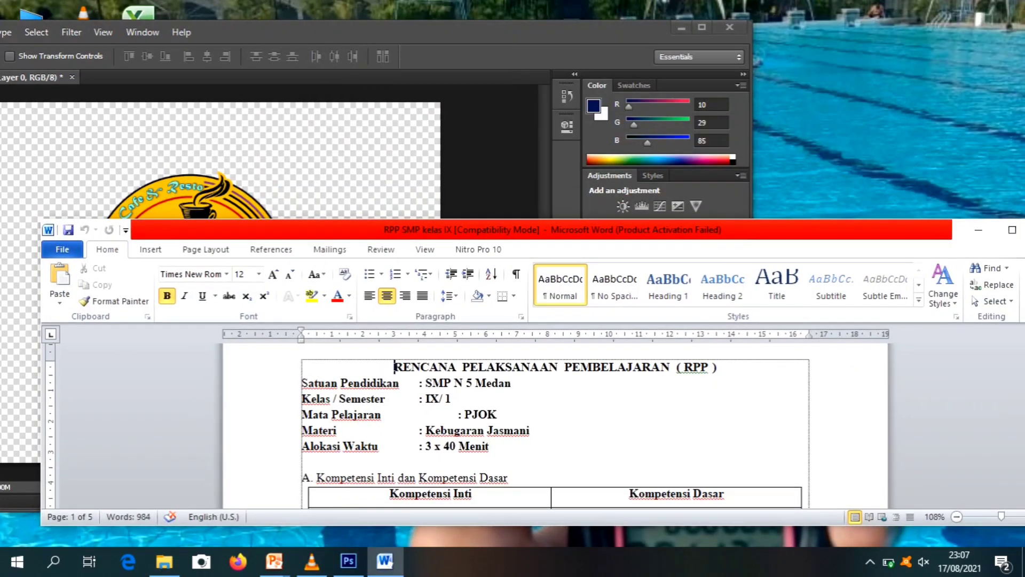
{"action": "key", "text": "alt+Tab"}
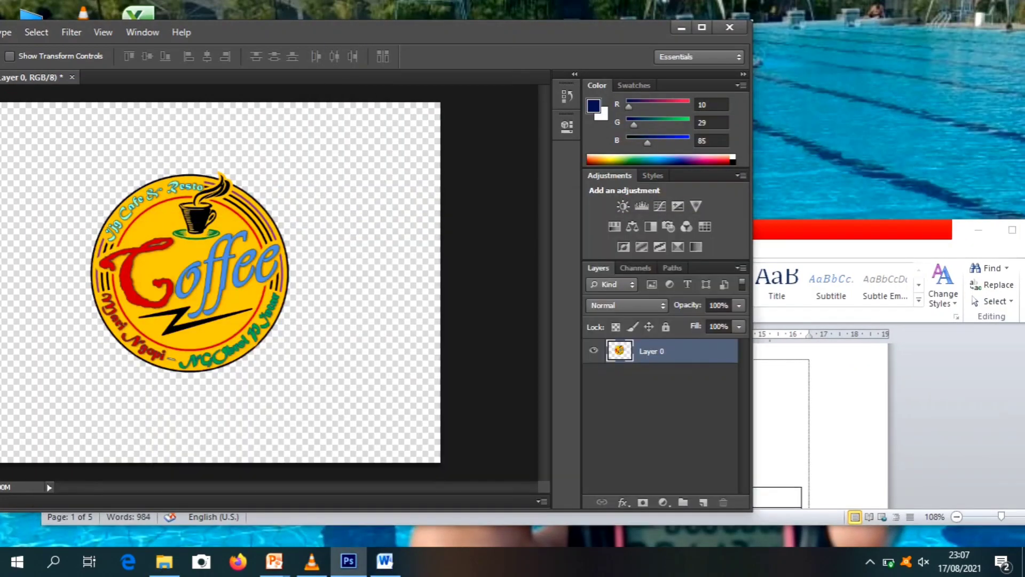
{"action": "left_click_drag", "start_coordinate": [374, 31], "coordinate": [576, 31]}
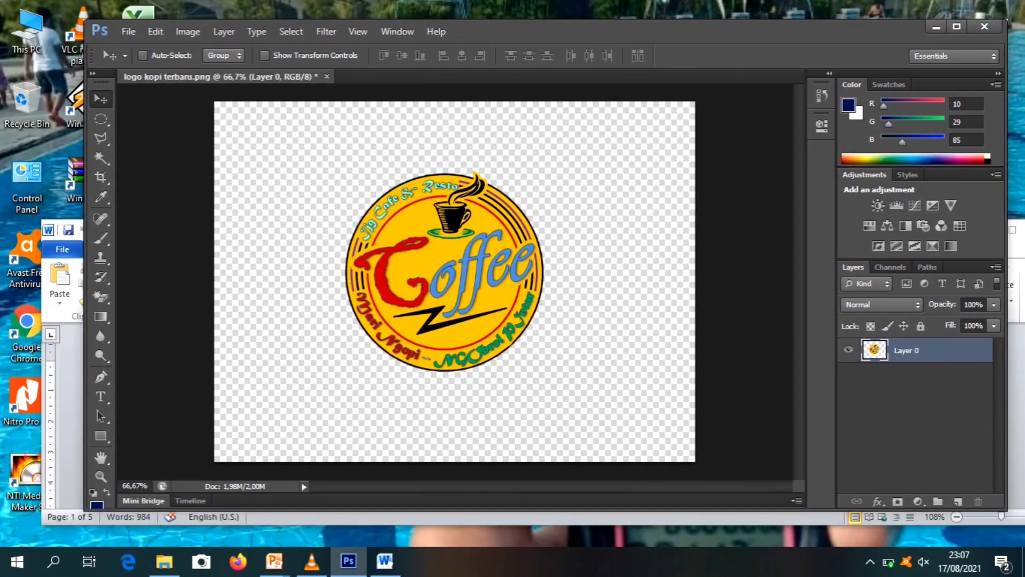
{"action": "left_click_drag", "start_coordinate": [1007, 267], "coordinate": [483, 267]}
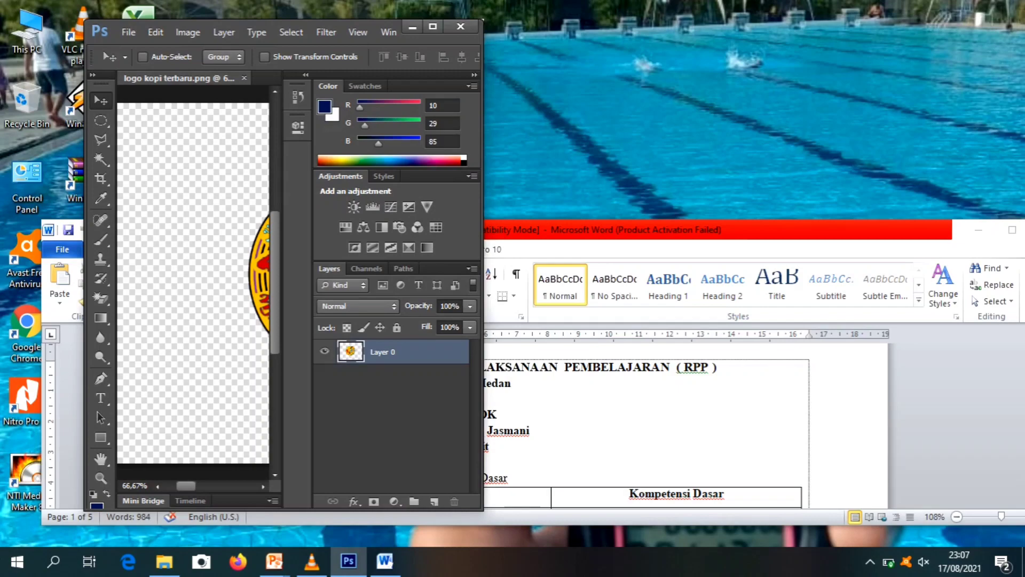
{"action": "left_click_drag", "start_coordinate": [259, 272], "coordinate": [606, 433]}
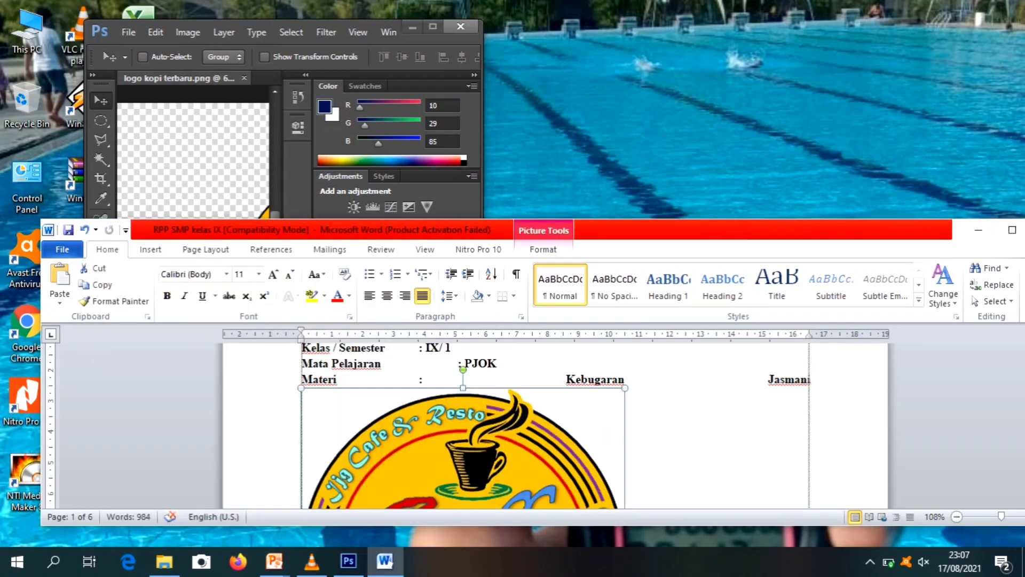
Minimize Photoshop and maximize the Word document containing the logo
{"action": "left_click", "coordinate": [413, 26]}
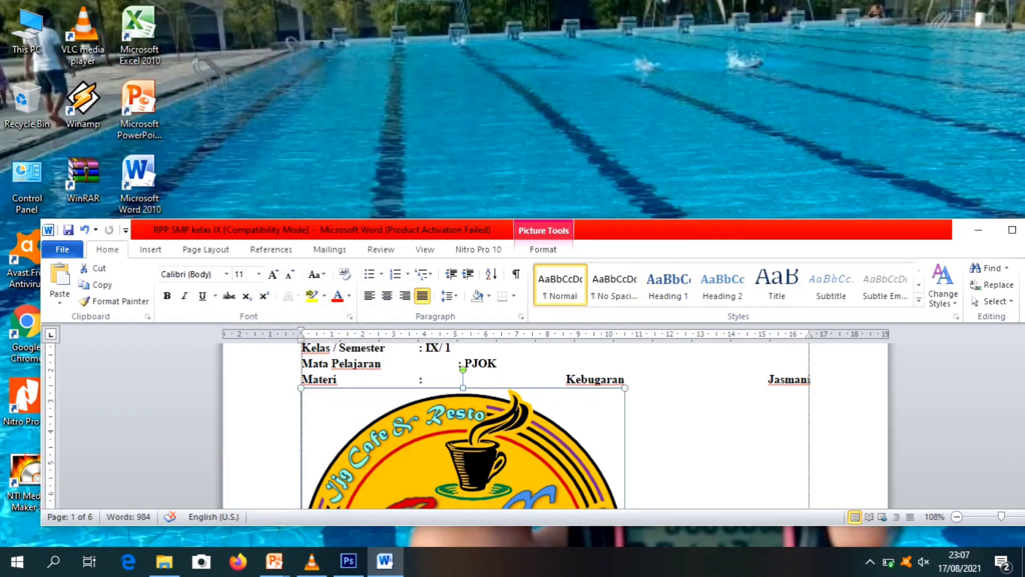
{"action": "left_click_drag", "start_coordinate": [412, 230], "coordinate": [413, 66]}
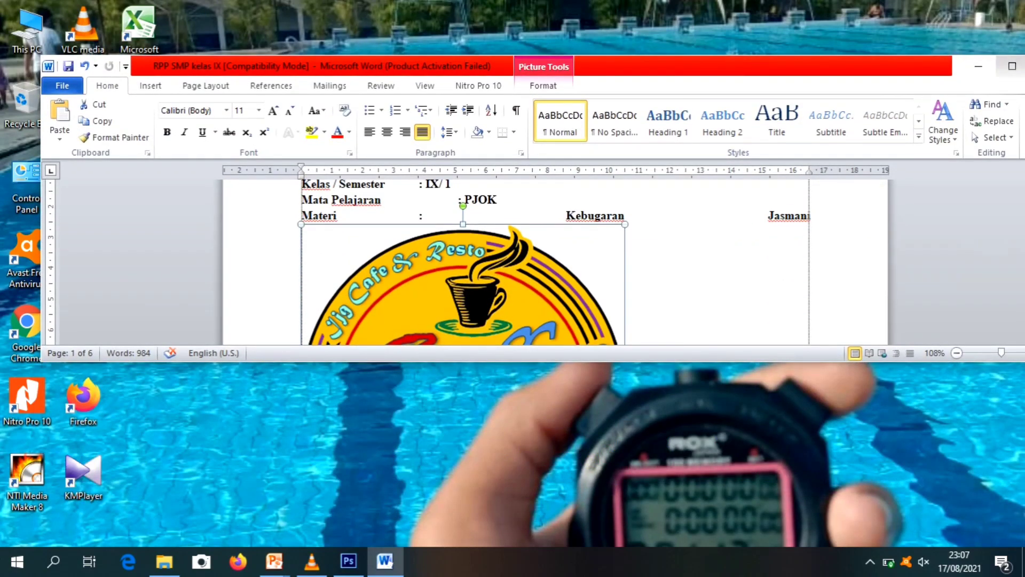
{"action": "left_click", "coordinate": [1012, 66]}
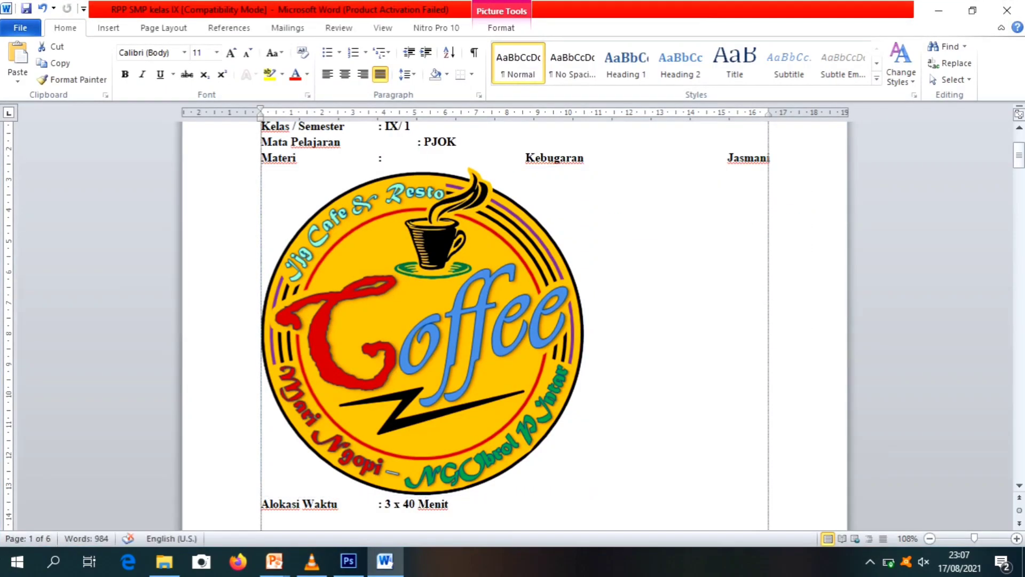
Shrink the logo to about 5,48 × 5,4 cm and place it in front of text over the Kompetensi Dasar column
{"action": "left_click_drag", "start_coordinate": [260, 166], "coordinate": [417, 325]}
{"action": "scroll", "coordinate": [515, 320], "scroll_direction": "up", "scroll_amount": 4}
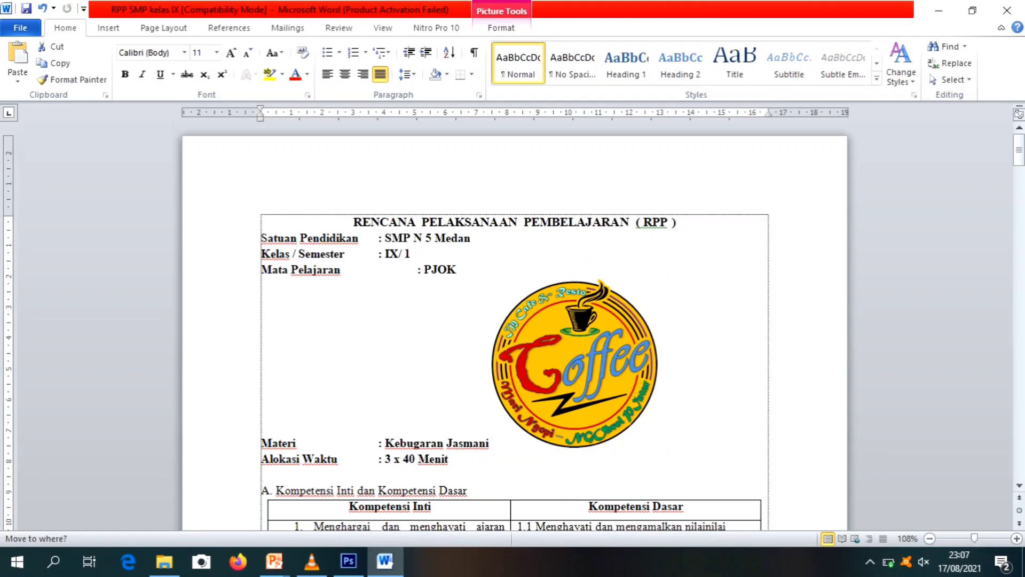
{"action": "left_click", "coordinate": [501, 28]}
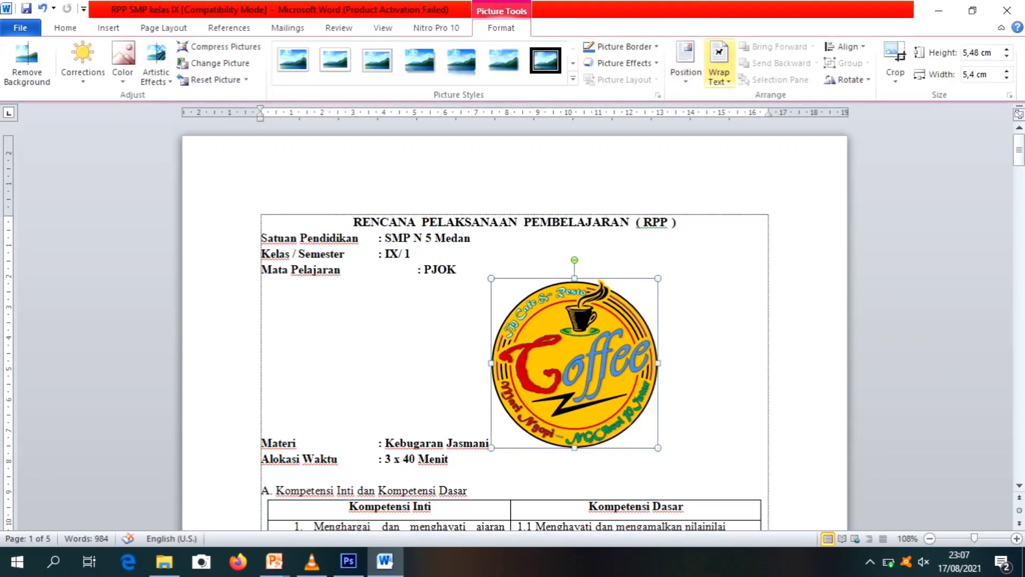
{"action": "left_click", "coordinate": [719, 67]}
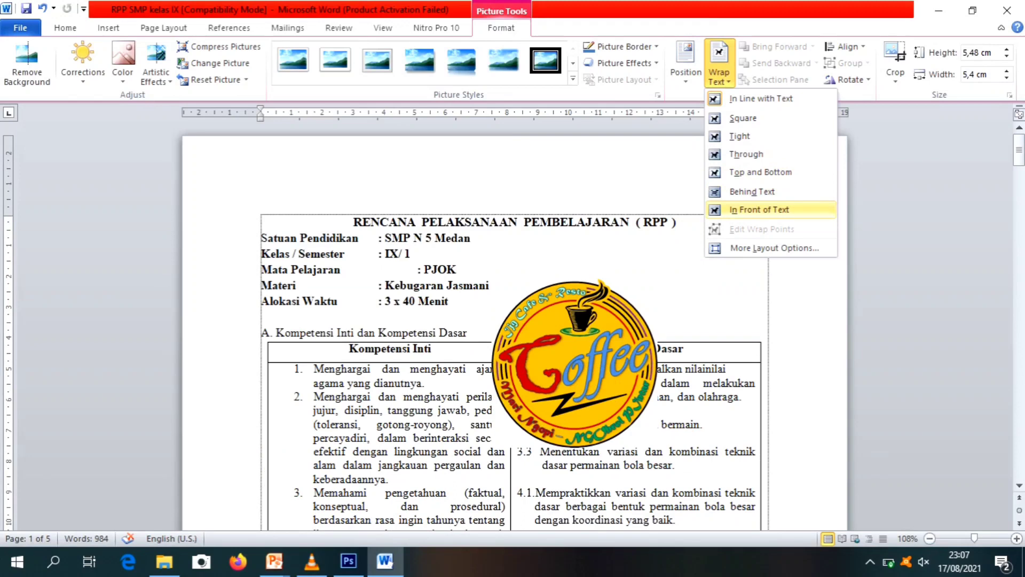
{"action": "left_click", "coordinate": [759, 209]}
{"action": "left_click_drag", "start_coordinate": [574, 363], "coordinate": [604, 451]}
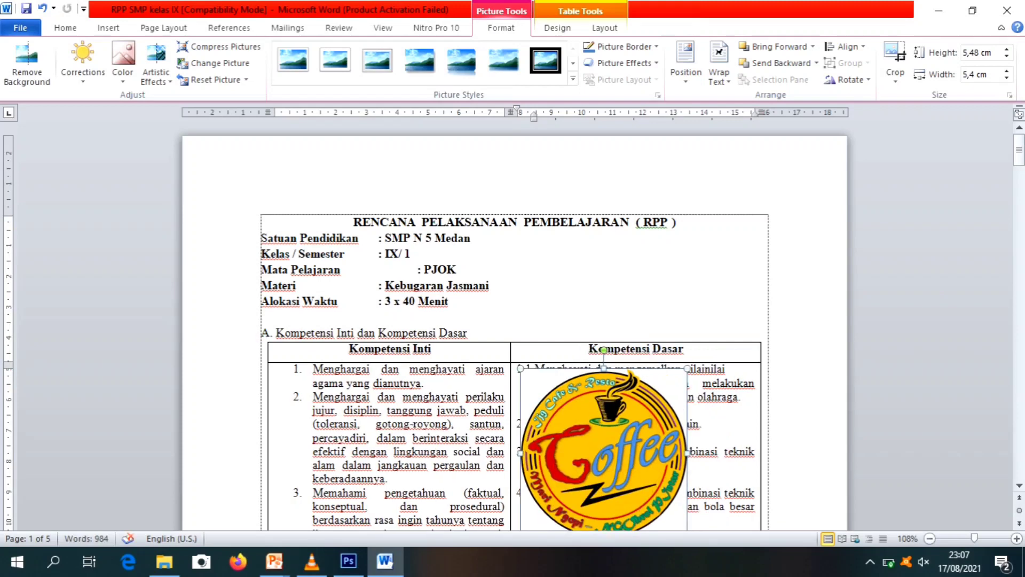
Set the logo's text wrapping to Behind Text and move it up beside the document's heading lines
{"action": "left_click", "coordinate": [718, 70]}
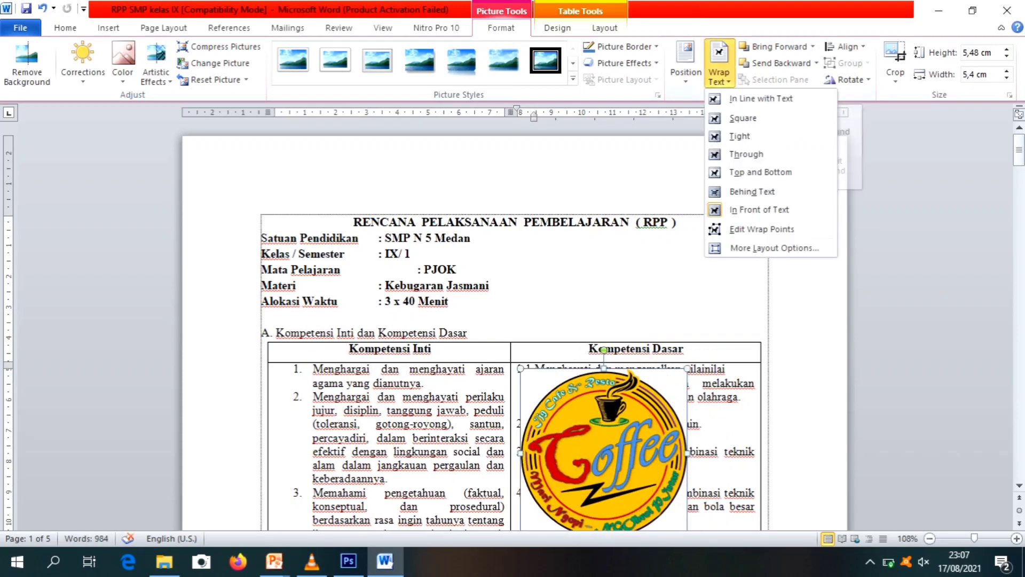
{"action": "left_click", "coordinate": [751, 191]}
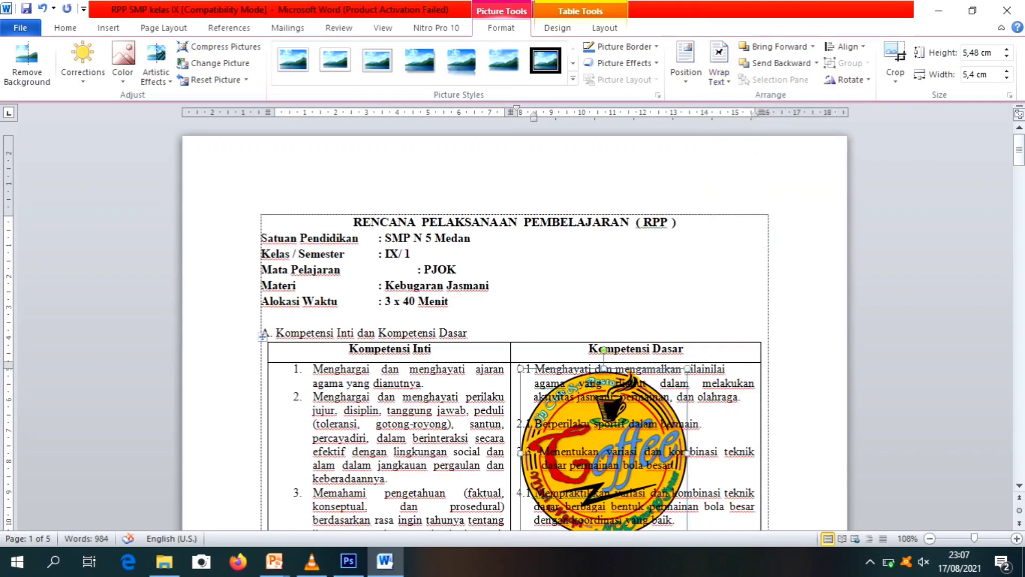
{"action": "left_click_drag", "start_coordinate": [625, 445], "coordinate": [633, 428]}
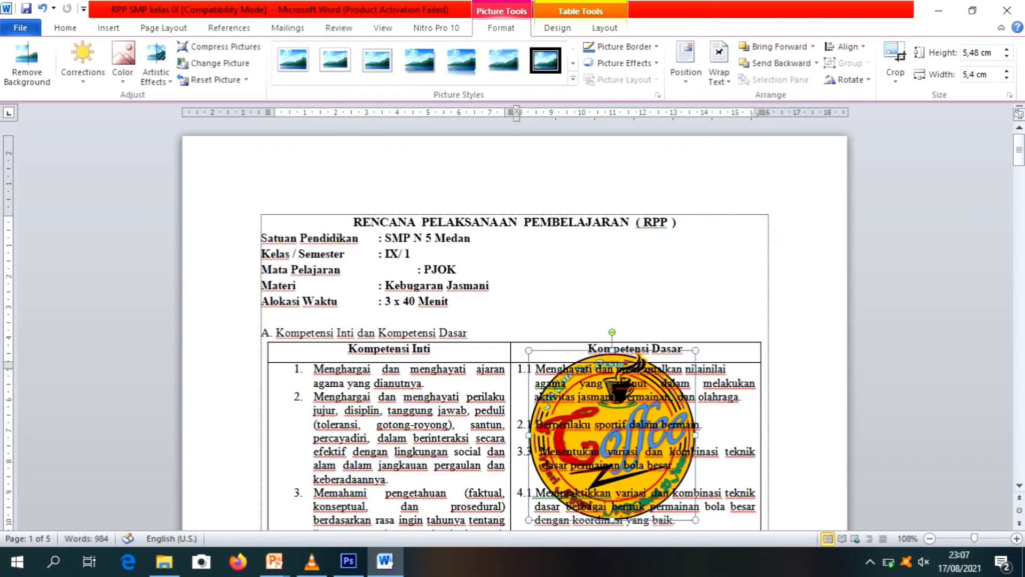
{"action": "left_click_drag", "start_coordinate": [536, 368], "coordinate": [753, 521]}
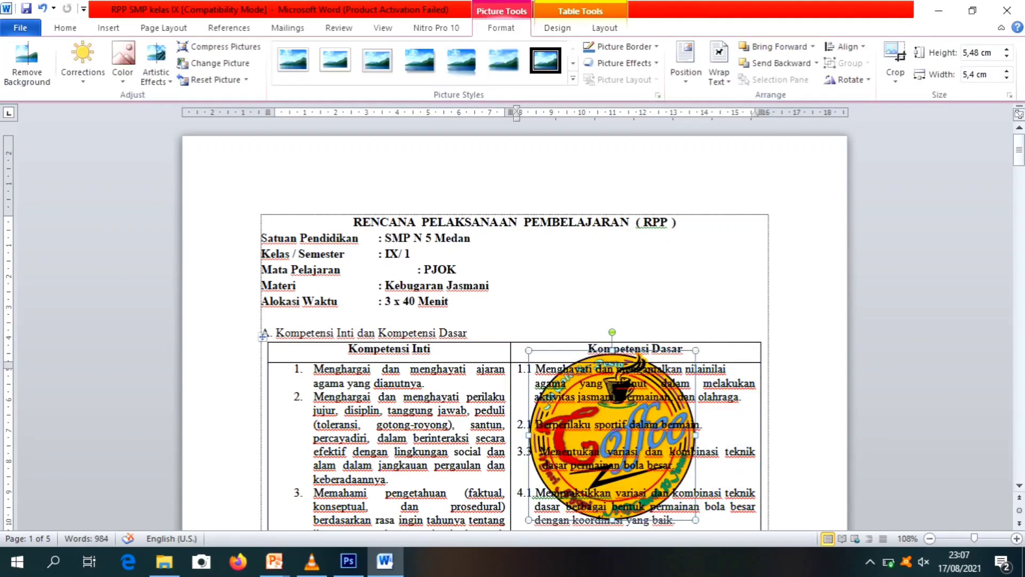
{"action": "left_click_drag", "start_coordinate": [612, 435], "coordinate": [634, 303]}
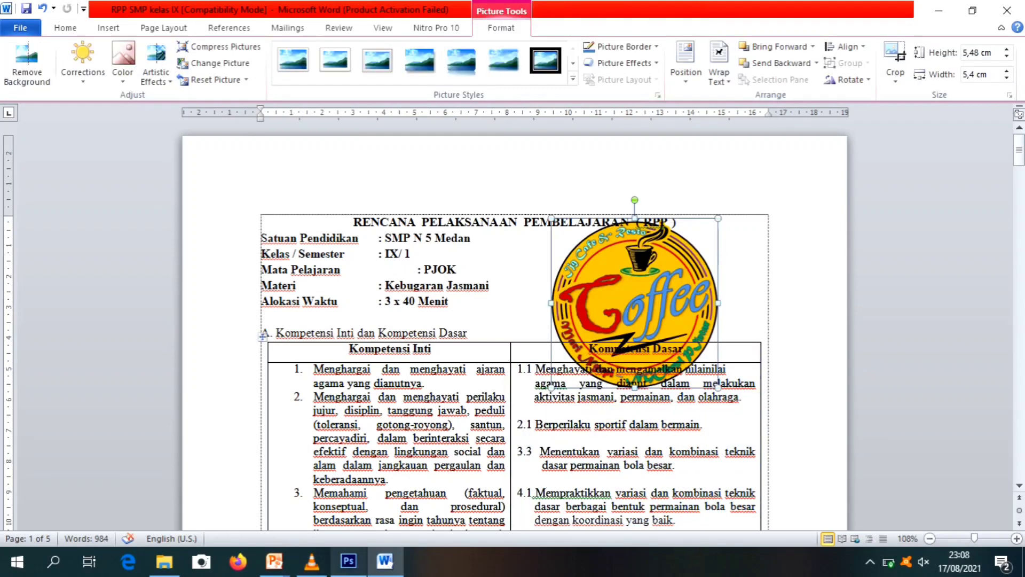
Switch to Photoshop, maximize its window, and begin saving the logo as a copy in PNG format in Documents
{"action": "left_click", "coordinate": [348, 560]}
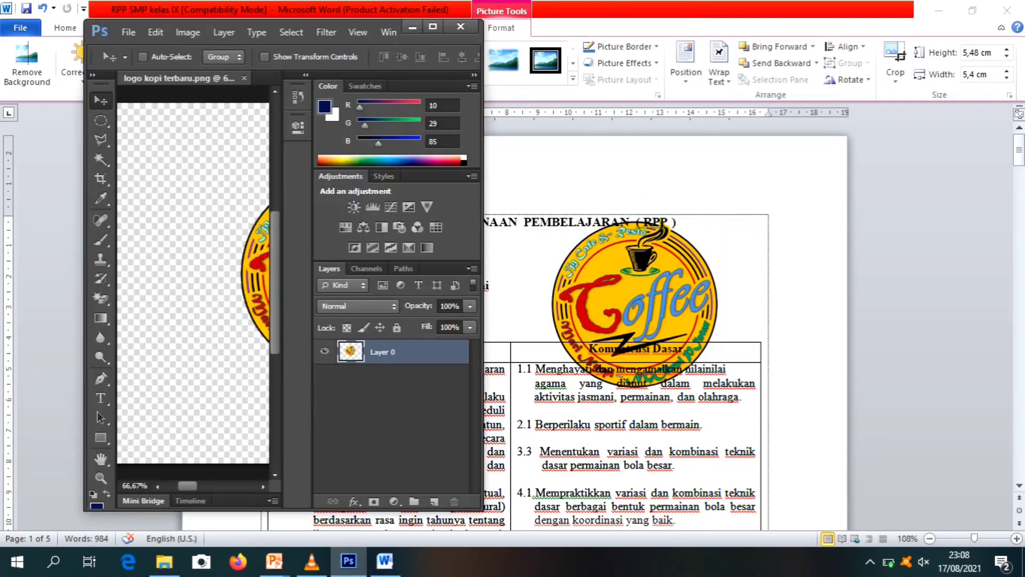
{"action": "left_click", "coordinate": [432, 26]}
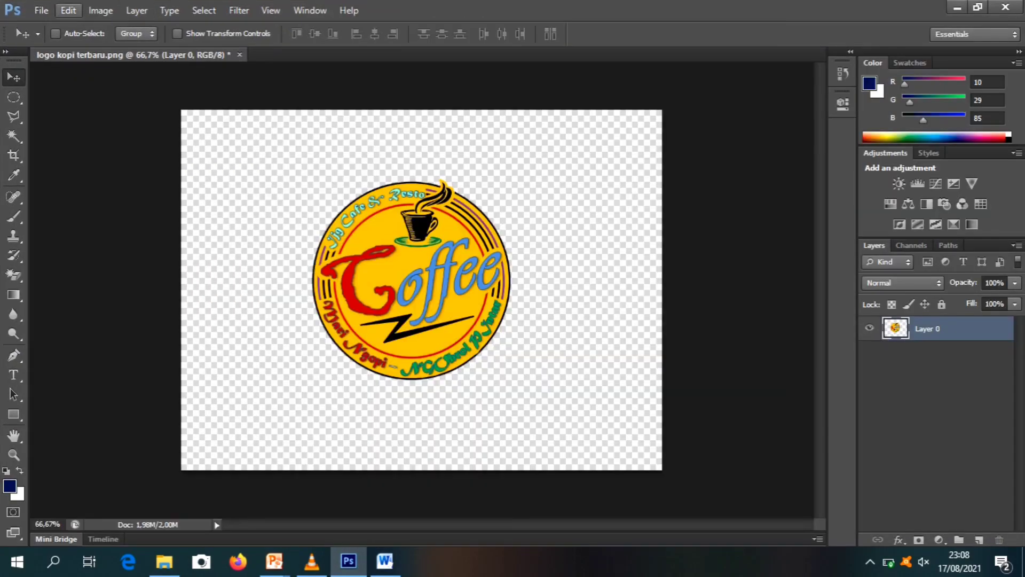
{"action": "left_click", "coordinate": [41, 10]}
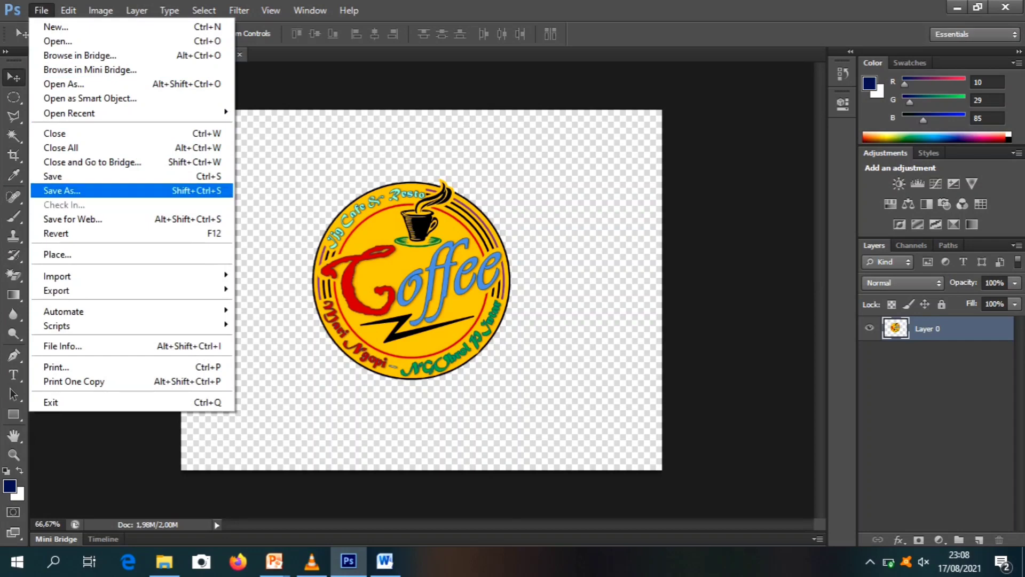
{"action": "left_click", "coordinate": [62, 190]}
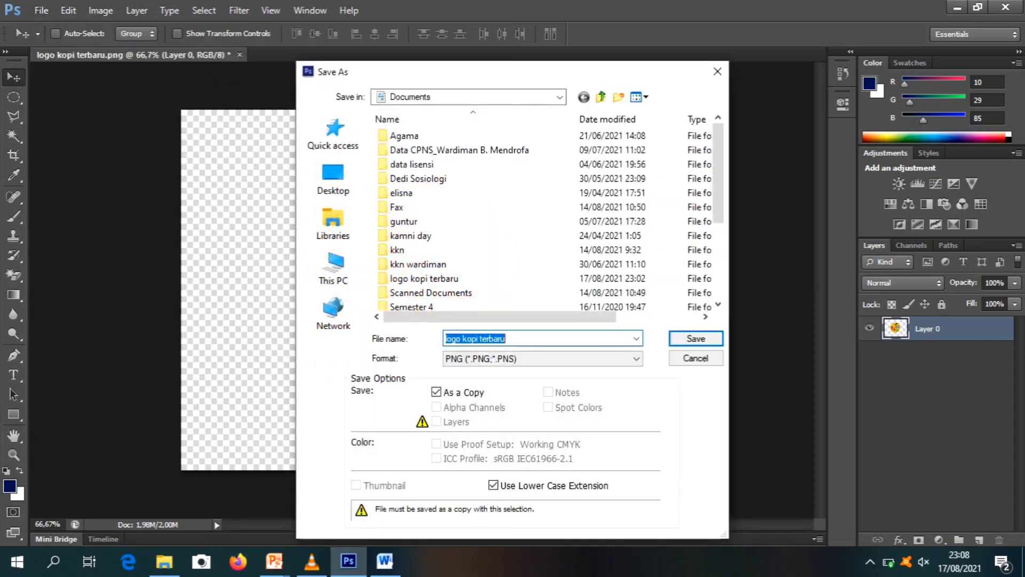
{"action": "left_click", "coordinate": [542, 358]}
{"action": "left_click", "coordinate": [542, 358]}
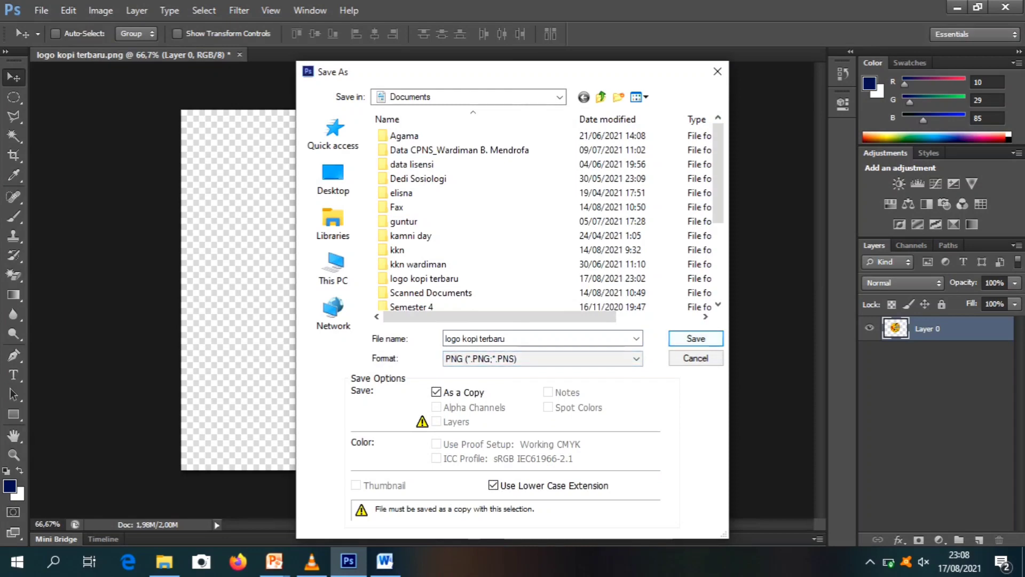
Name the copy "logo kopi terbaru lagi" and save it as a PNG with Smallest / Slow compression and no interlacing
{"action": "left_click", "coordinate": [534, 338]}
{"action": "double_click", "coordinate": [502, 338]}
{"action": "left_click", "coordinate": [505, 338]}
{"action": "type", "text": "lagi"}
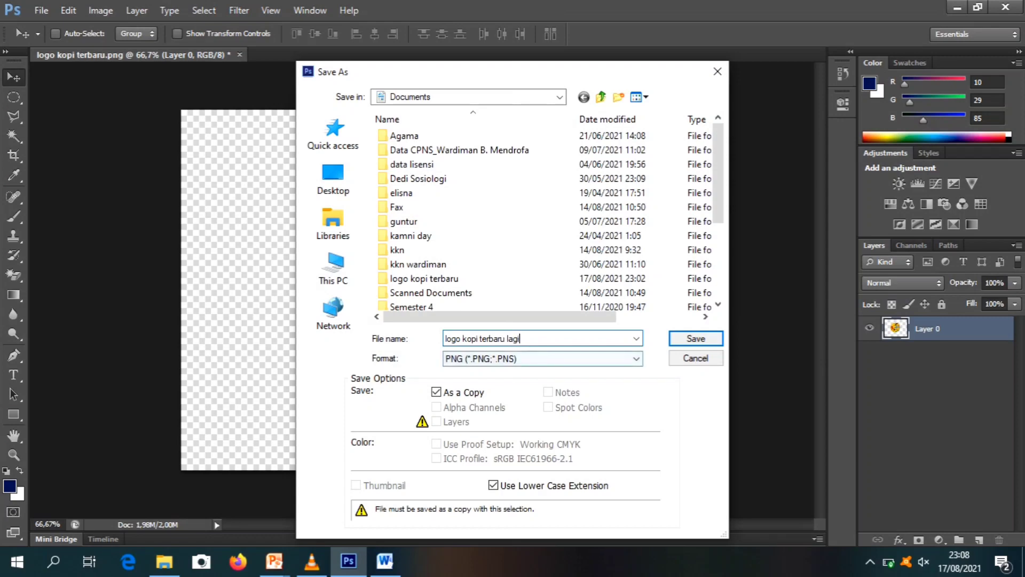
{"action": "key", "text": "Return"}
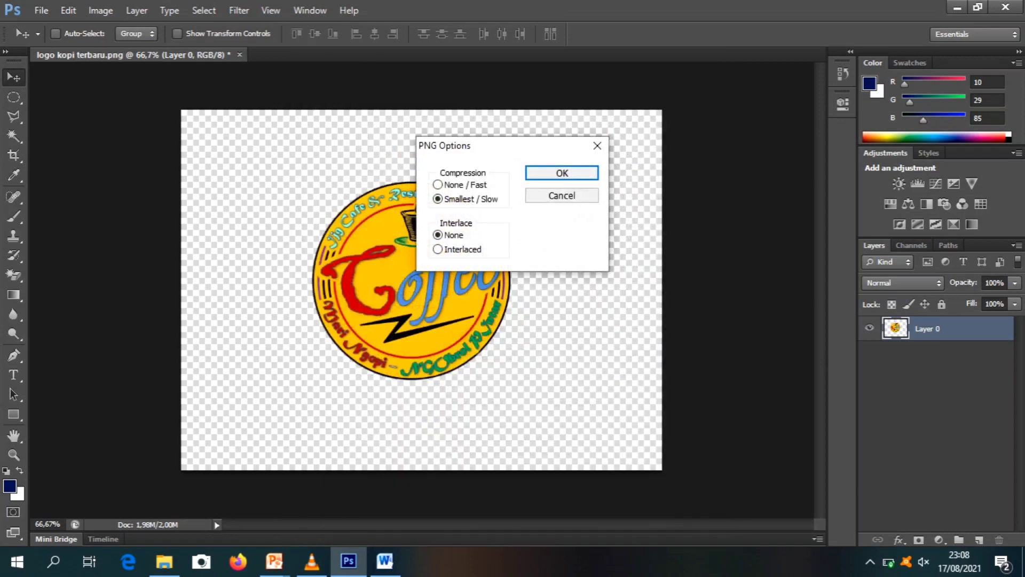
{"action": "left_click", "coordinate": [562, 172]}
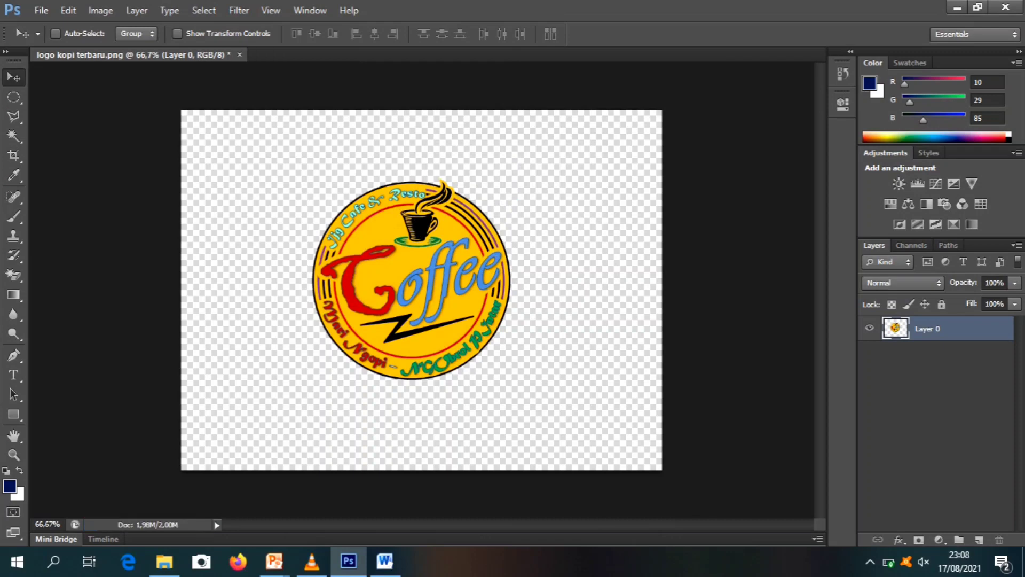
Close Photoshop without saving the open logo file's changes and minimize the Word document
{"action": "left_click", "coordinate": [1005, 7]}
{"action": "left_click", "coordinate": [514, 221]}
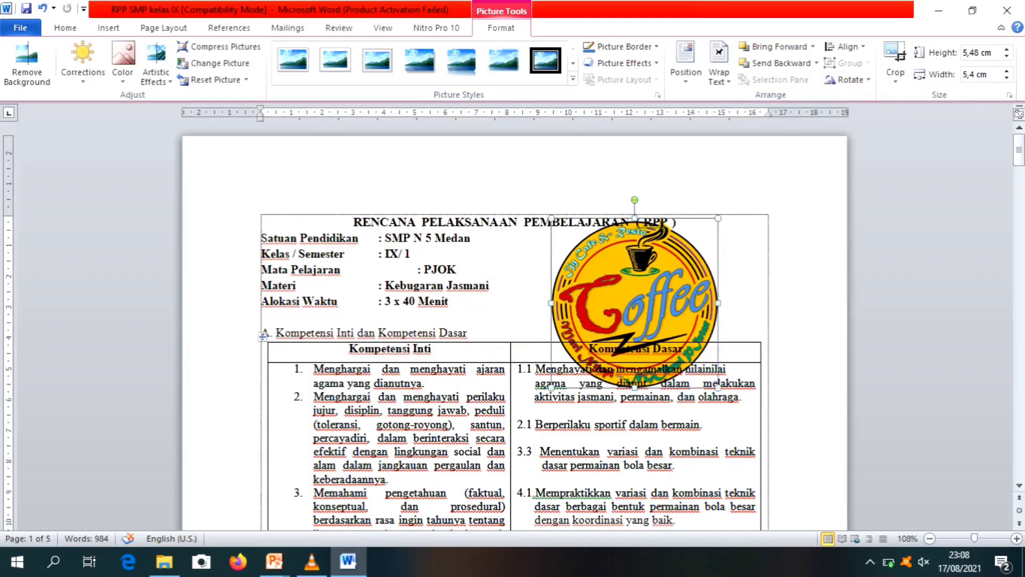
{"action": "left_click", "coordinate": [938, 10]}
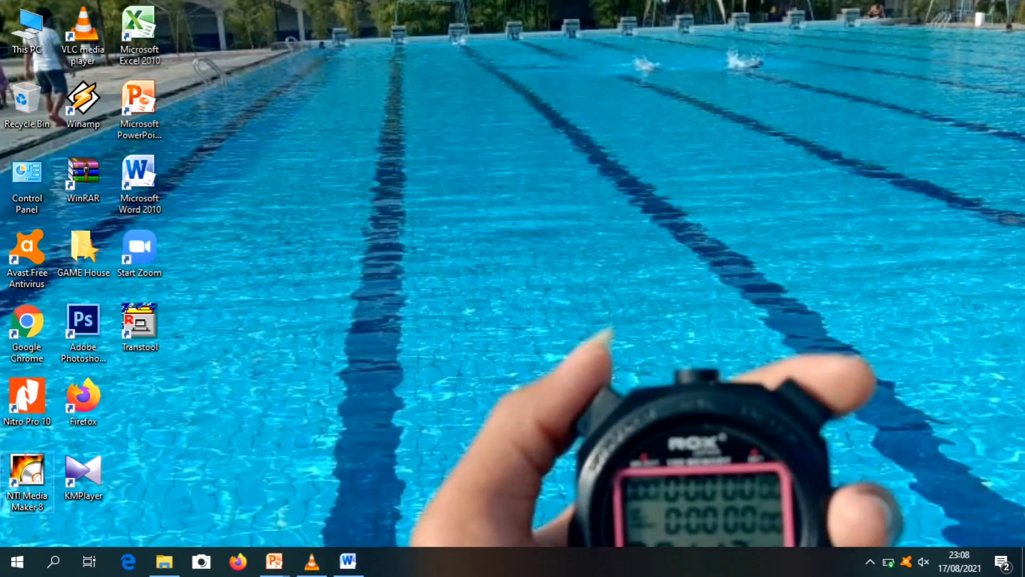
Switch to a maximized File Explorer window and open "logo kopi terbaru lagi" from the Documents folder
{"action": "left_click", "coordinate": [164, 561]}
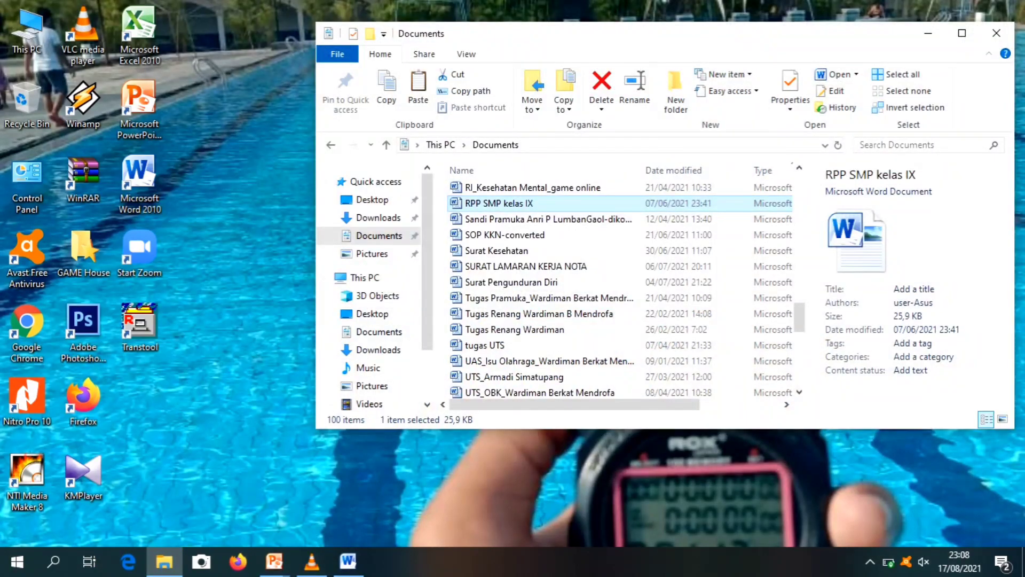
{"action": "left_click", "coordinate": [962, 33]}
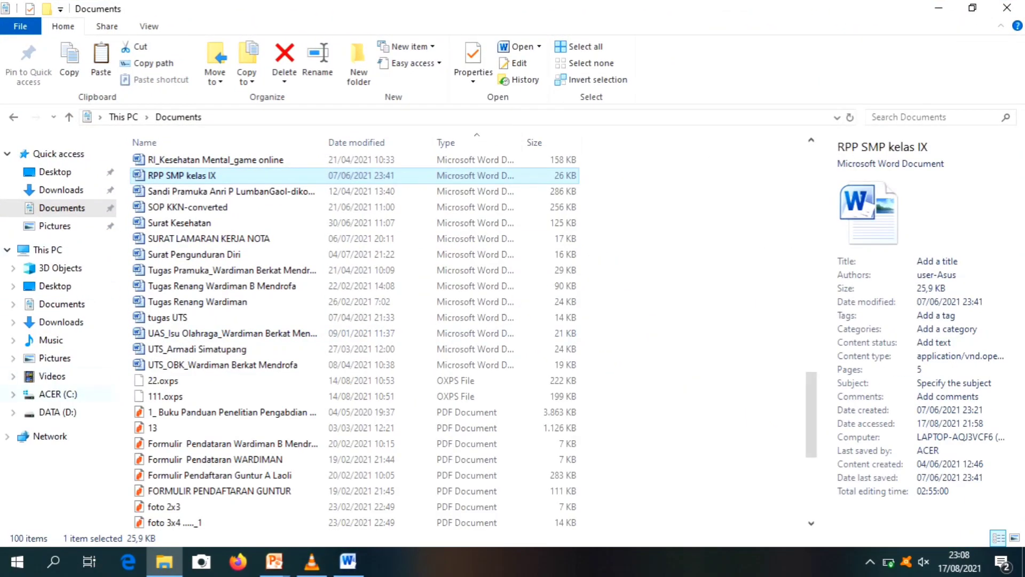
{"action": "left_click", "coordinate": [62, 208]}
{"action": "left_click", "coordinate": [380, 243]}
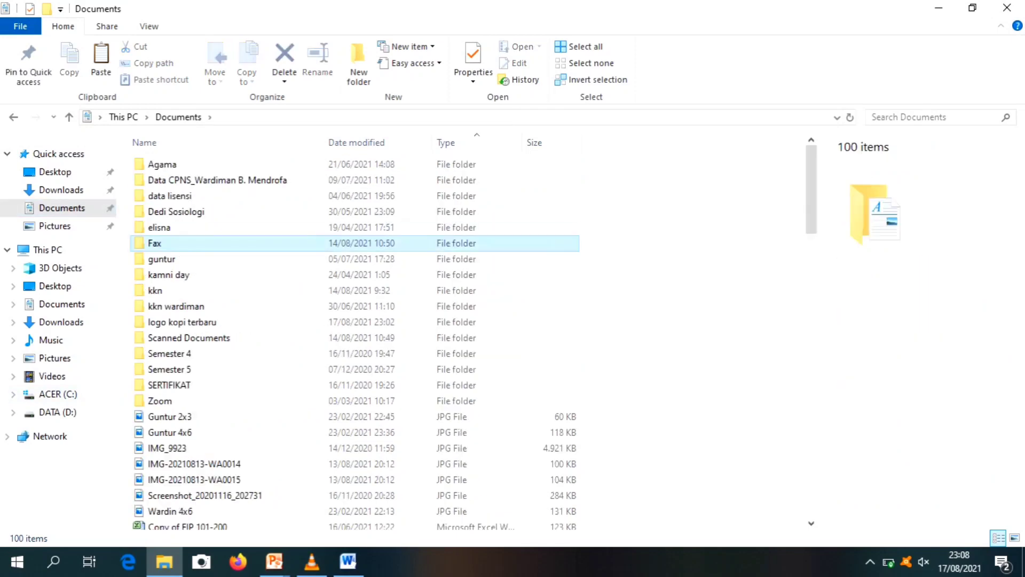
{"action": "scroll", "coordinate": [380, 332], "scroll_direction": "down", "scroll_amount": 4}
{"action": "scroll", "coordinate": [352, 342], "scroll_direction": "down", "scroll_amount": 20}
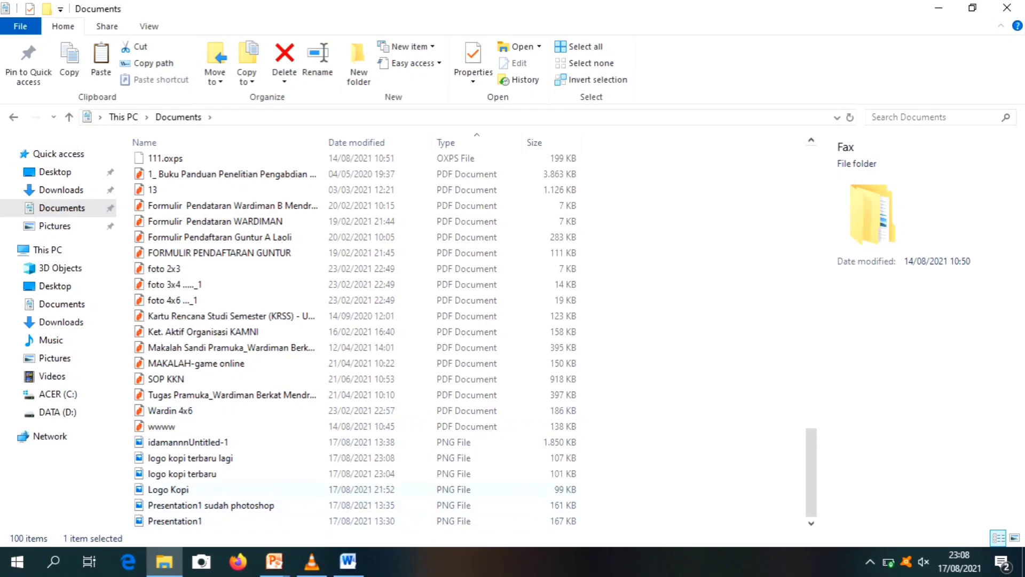
{"action": "double_click", "coordinate": [190, 458]}
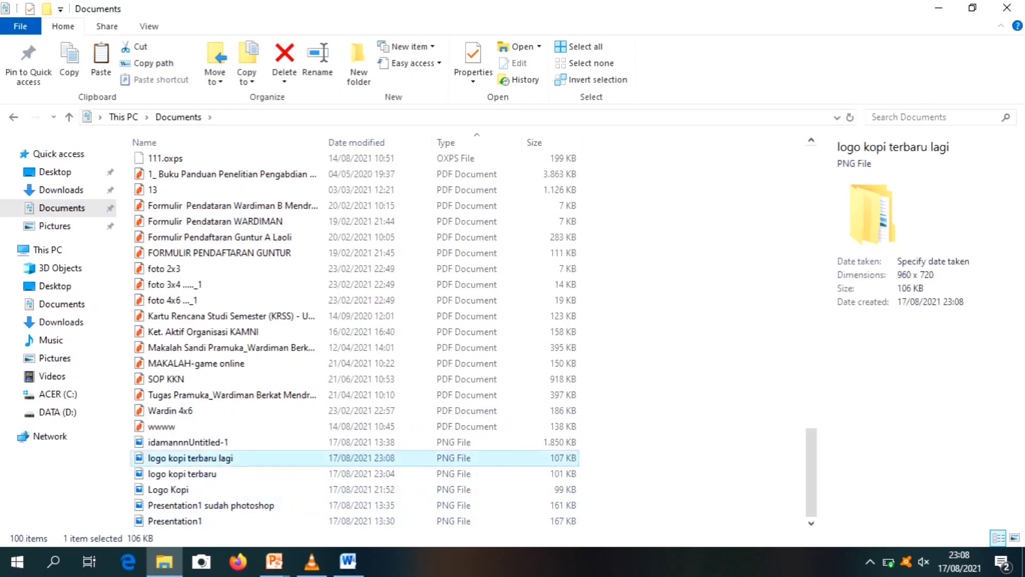